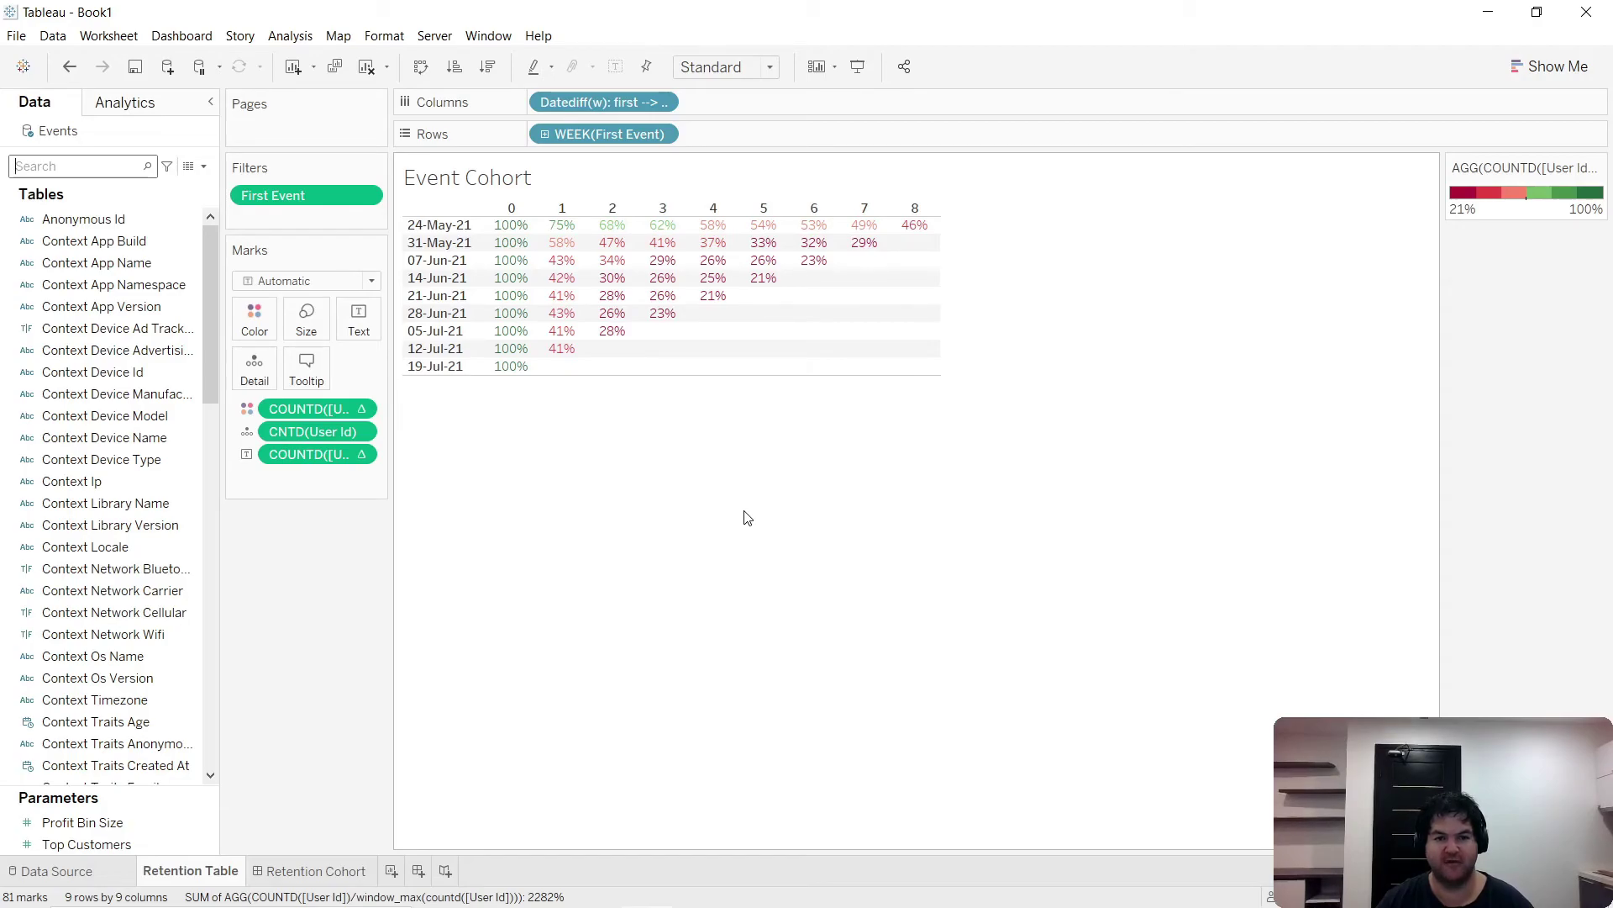
- Switch to Chrome and view the Smiling, Flattening and Declining retention curves in the Sequoia article and its full-size image
key("alt+Tab")
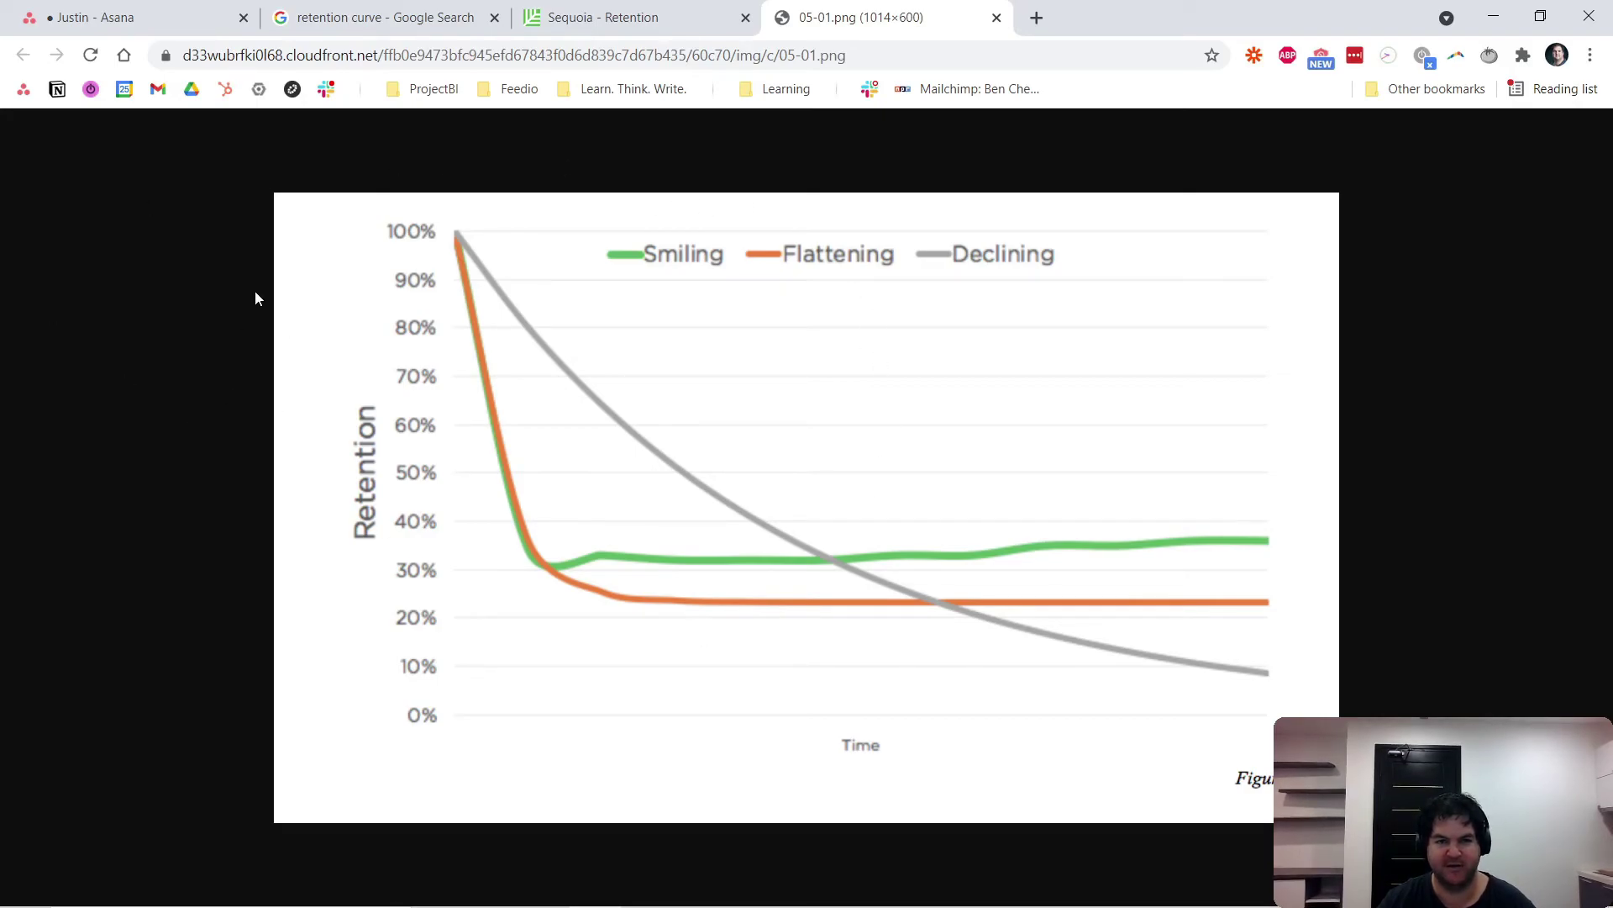
left_click(630, 17)
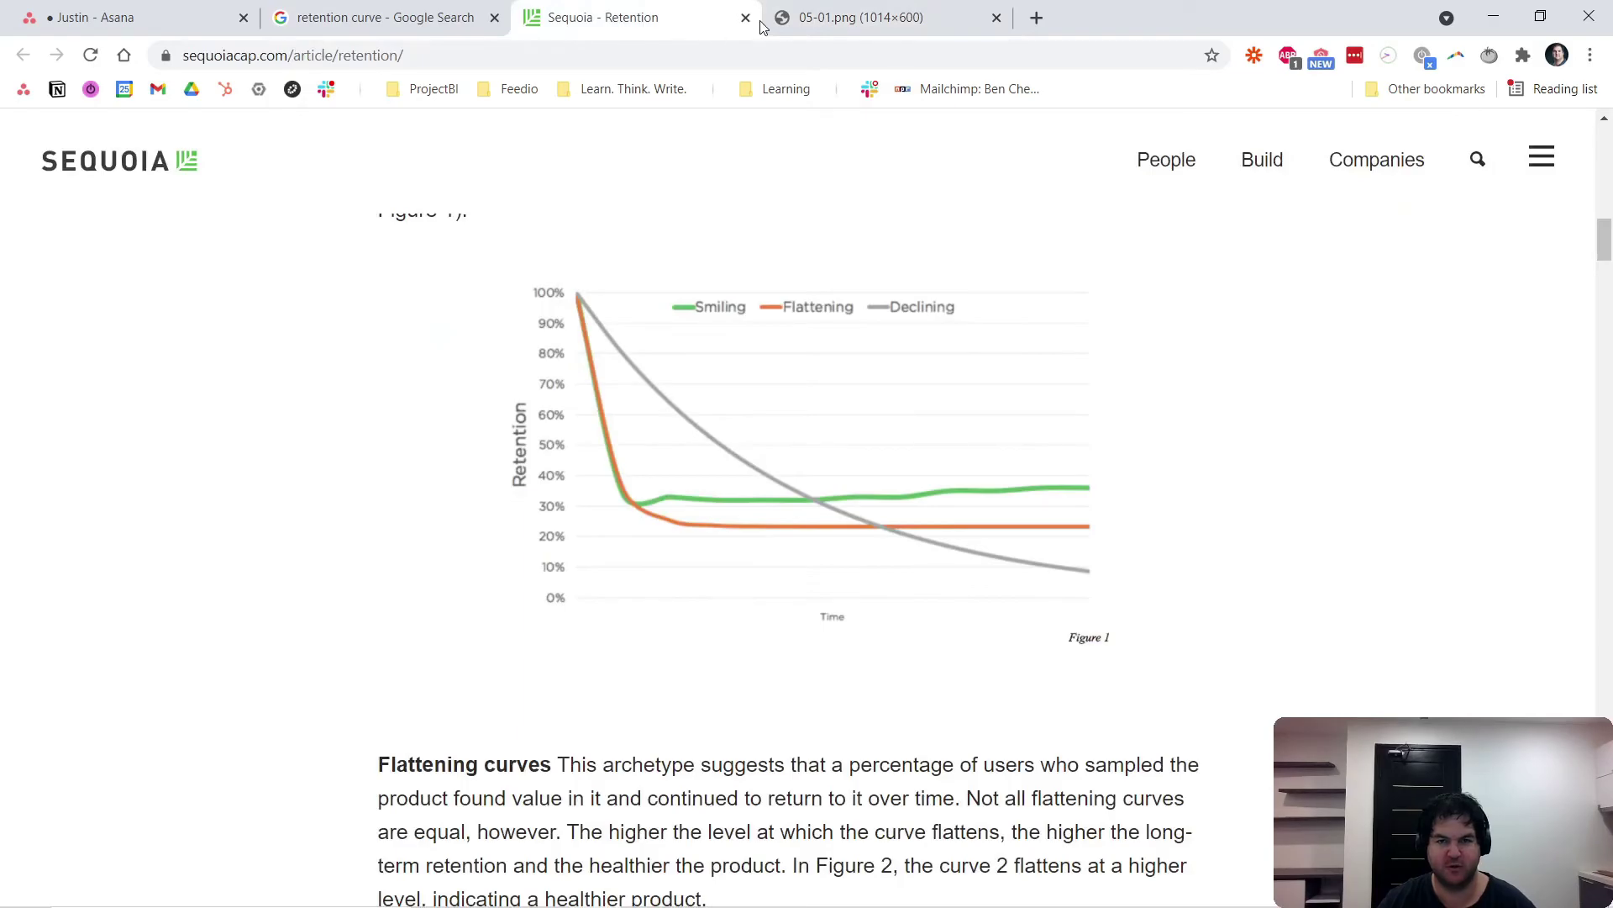
left_click(838, 19)
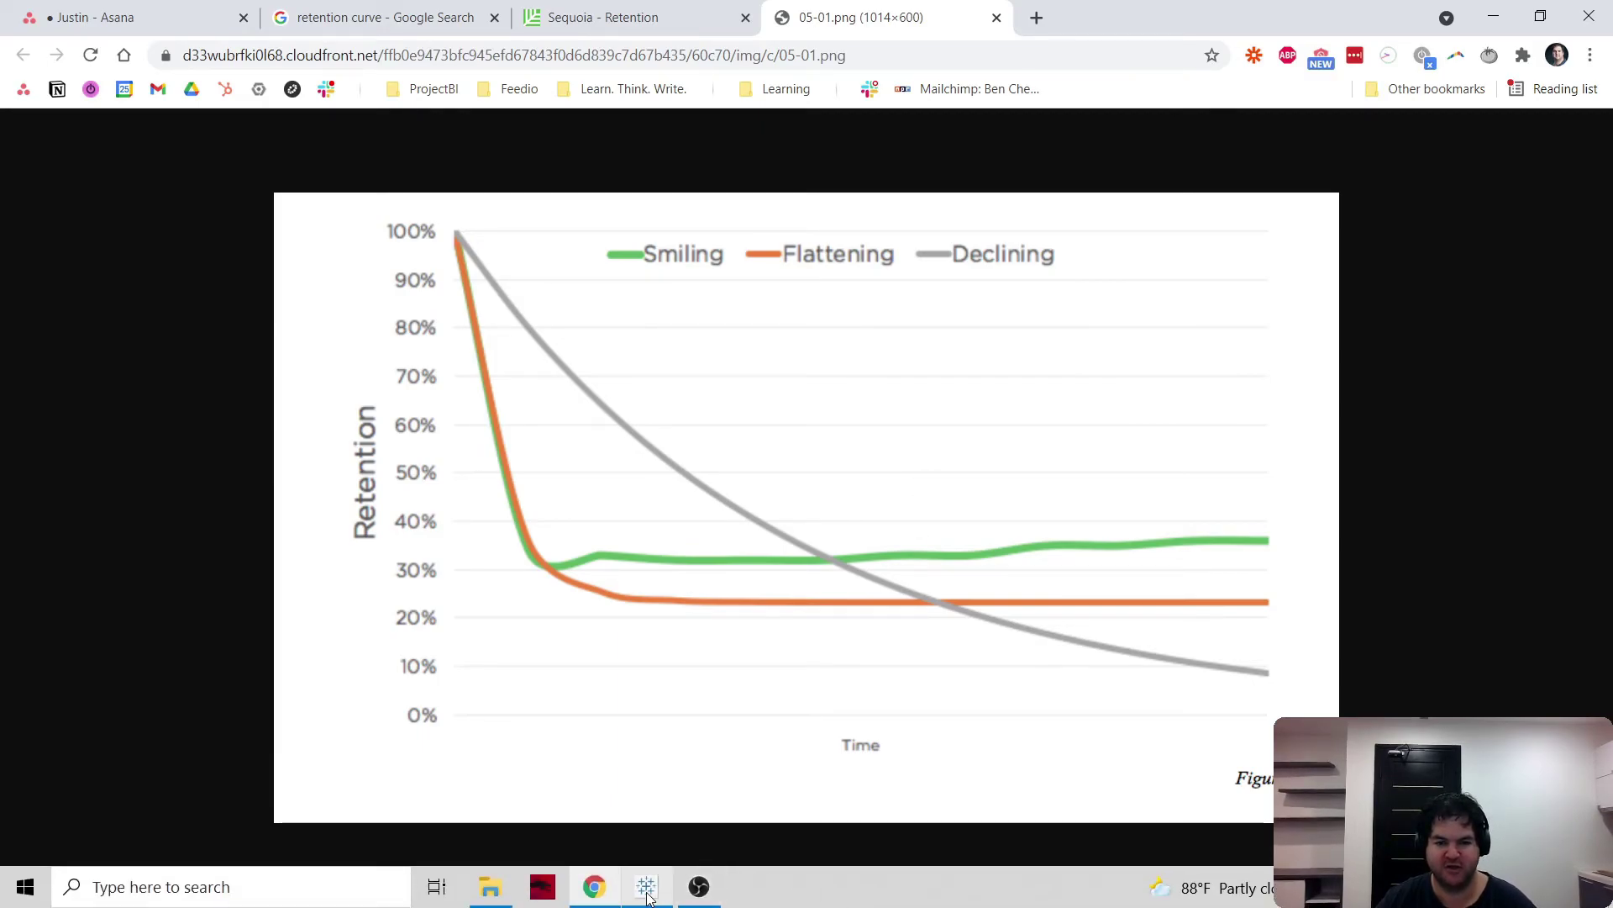
- Switch back to Tableau and examine the cohort table's week 0 user counts, its cohort start weeks and the week 1 column
left_click(646, 886)
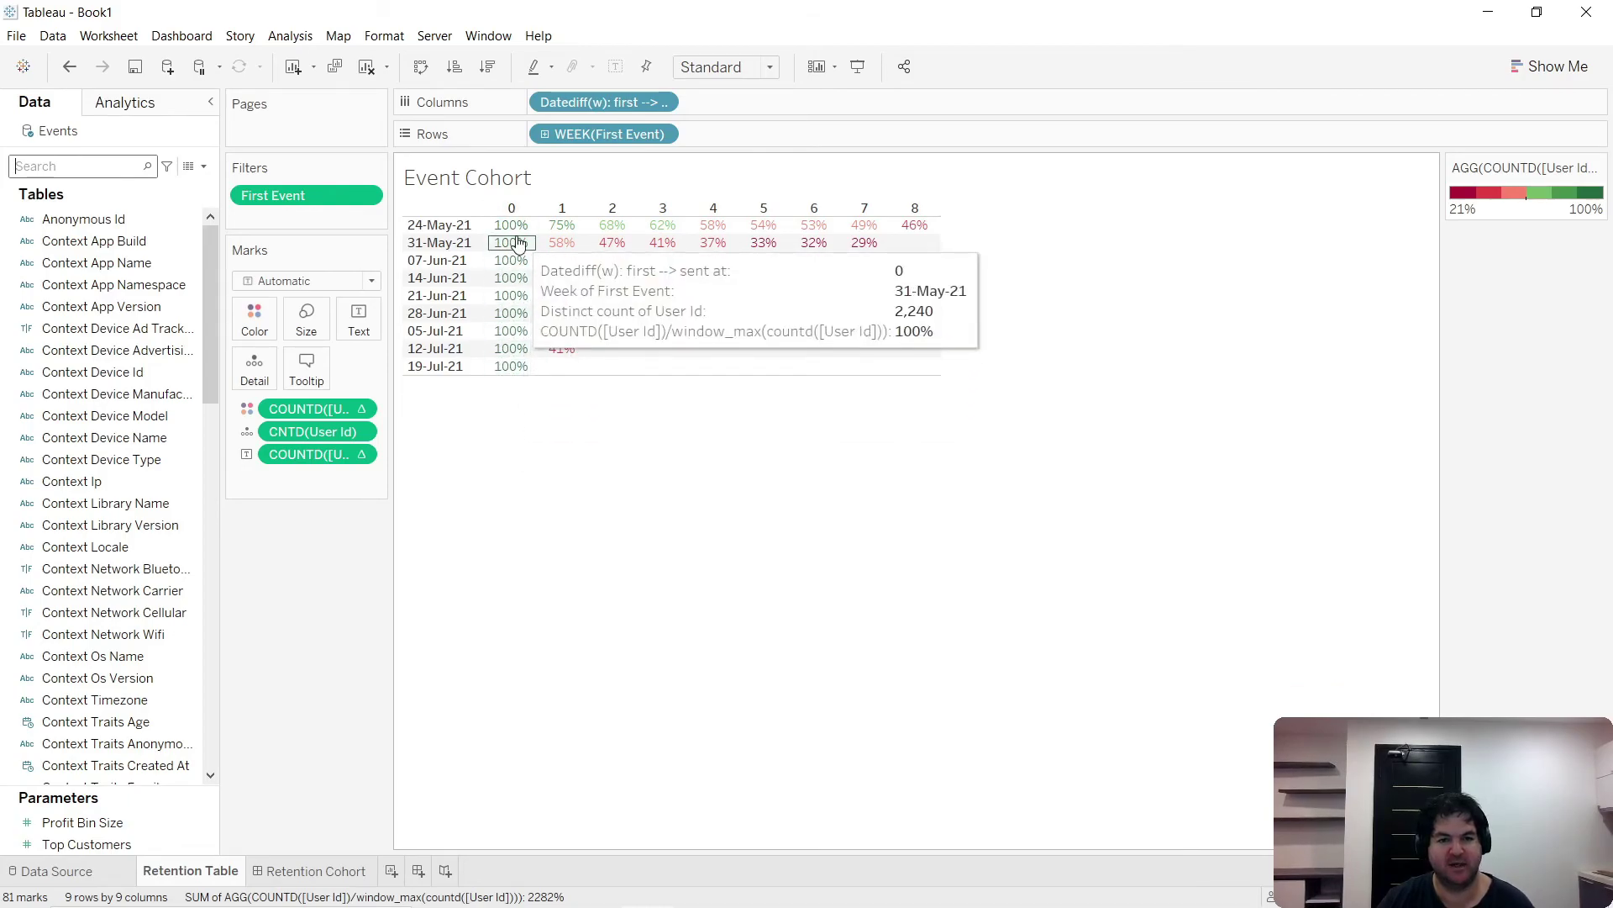
mouse_move(515, 282)
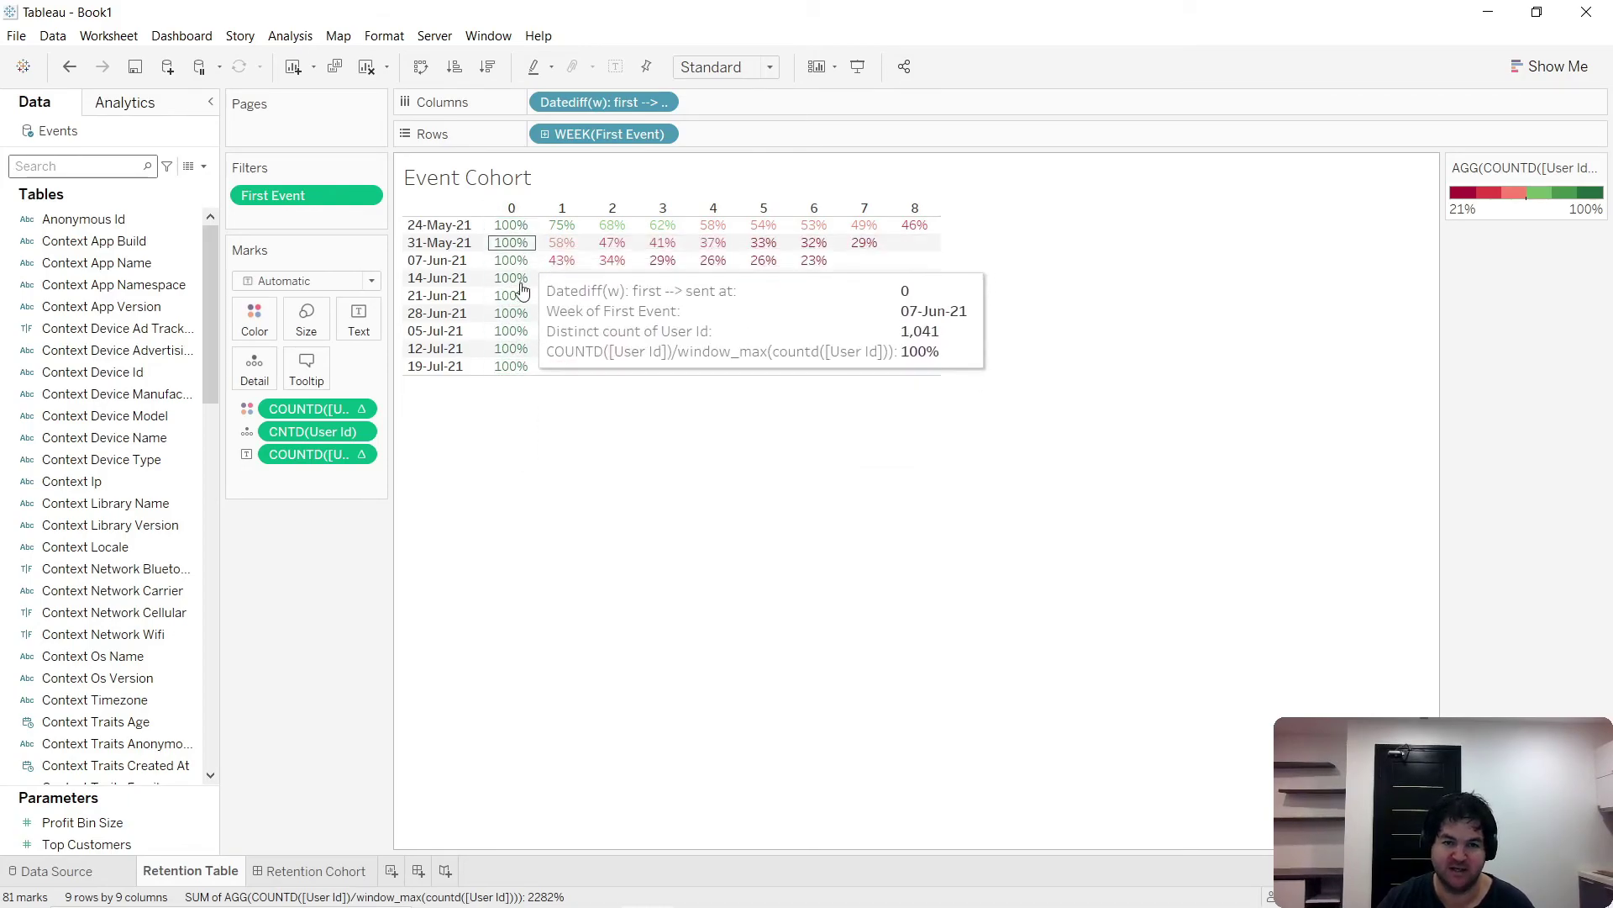
mouse_move(521, 233)
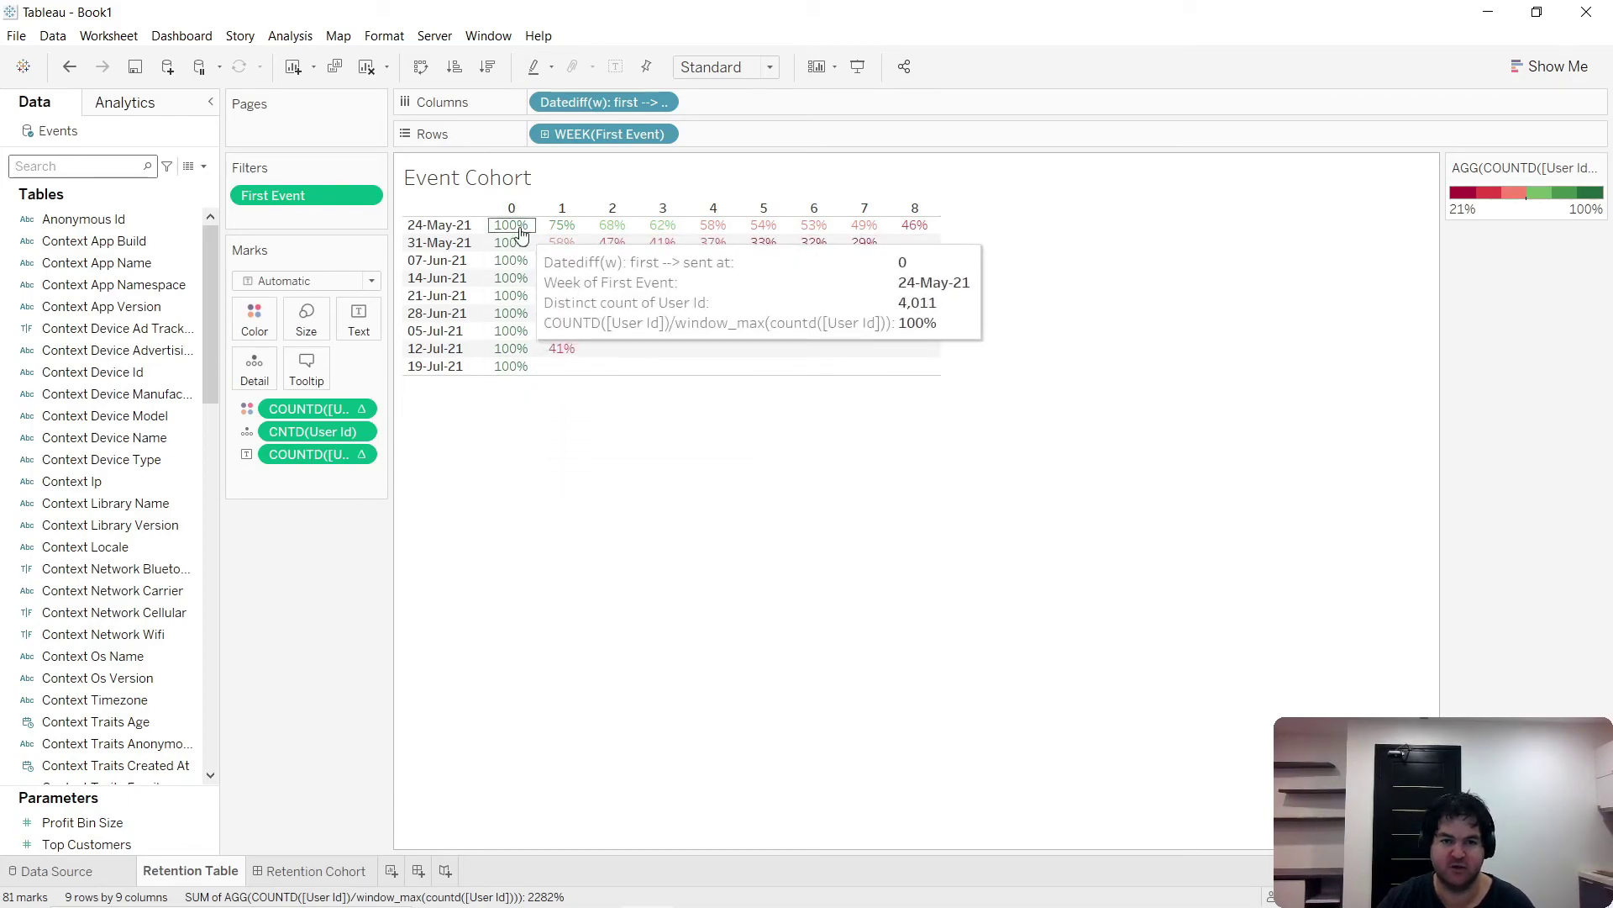
left_click(428, 355)
left_click(468, 379)
left_click(434, 332)
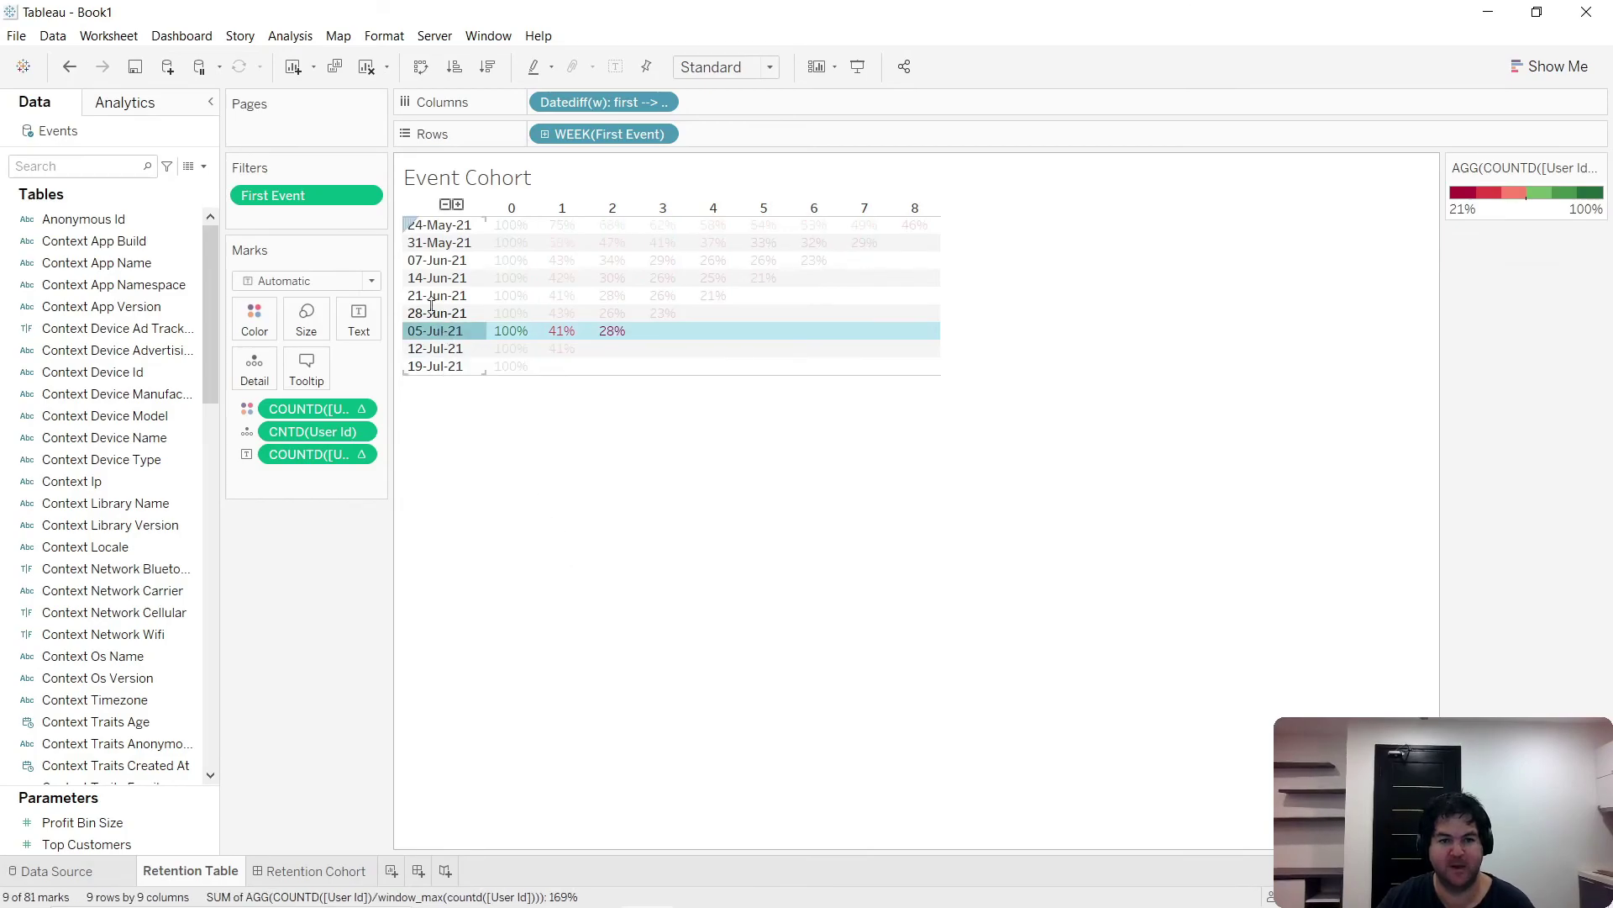
left_click(467, 331)
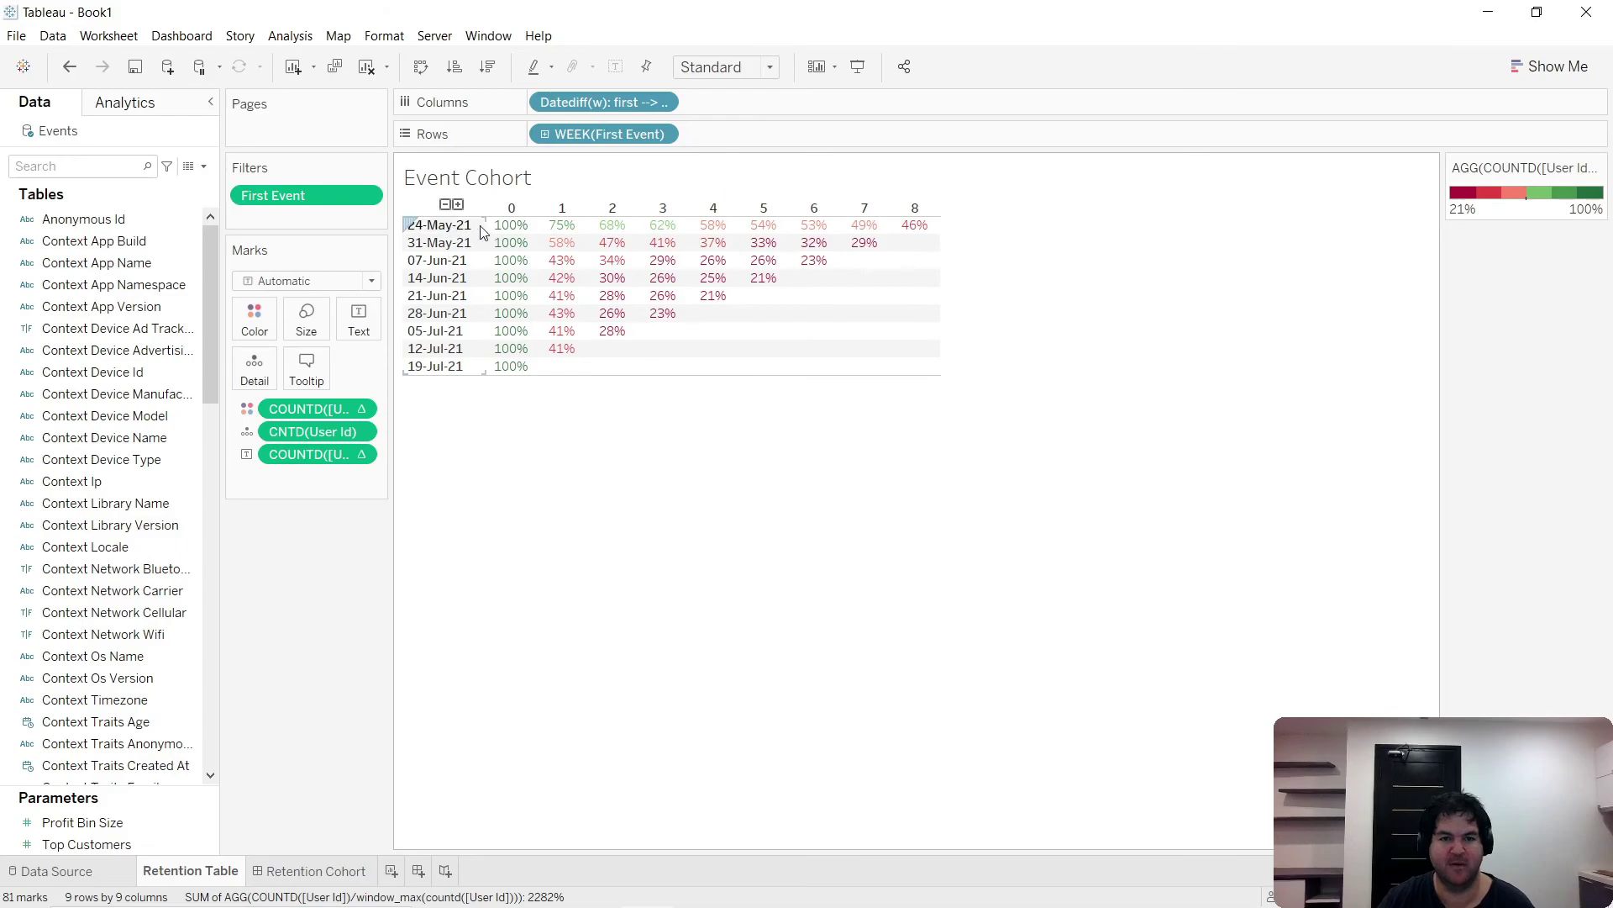
left_click(563, 208)
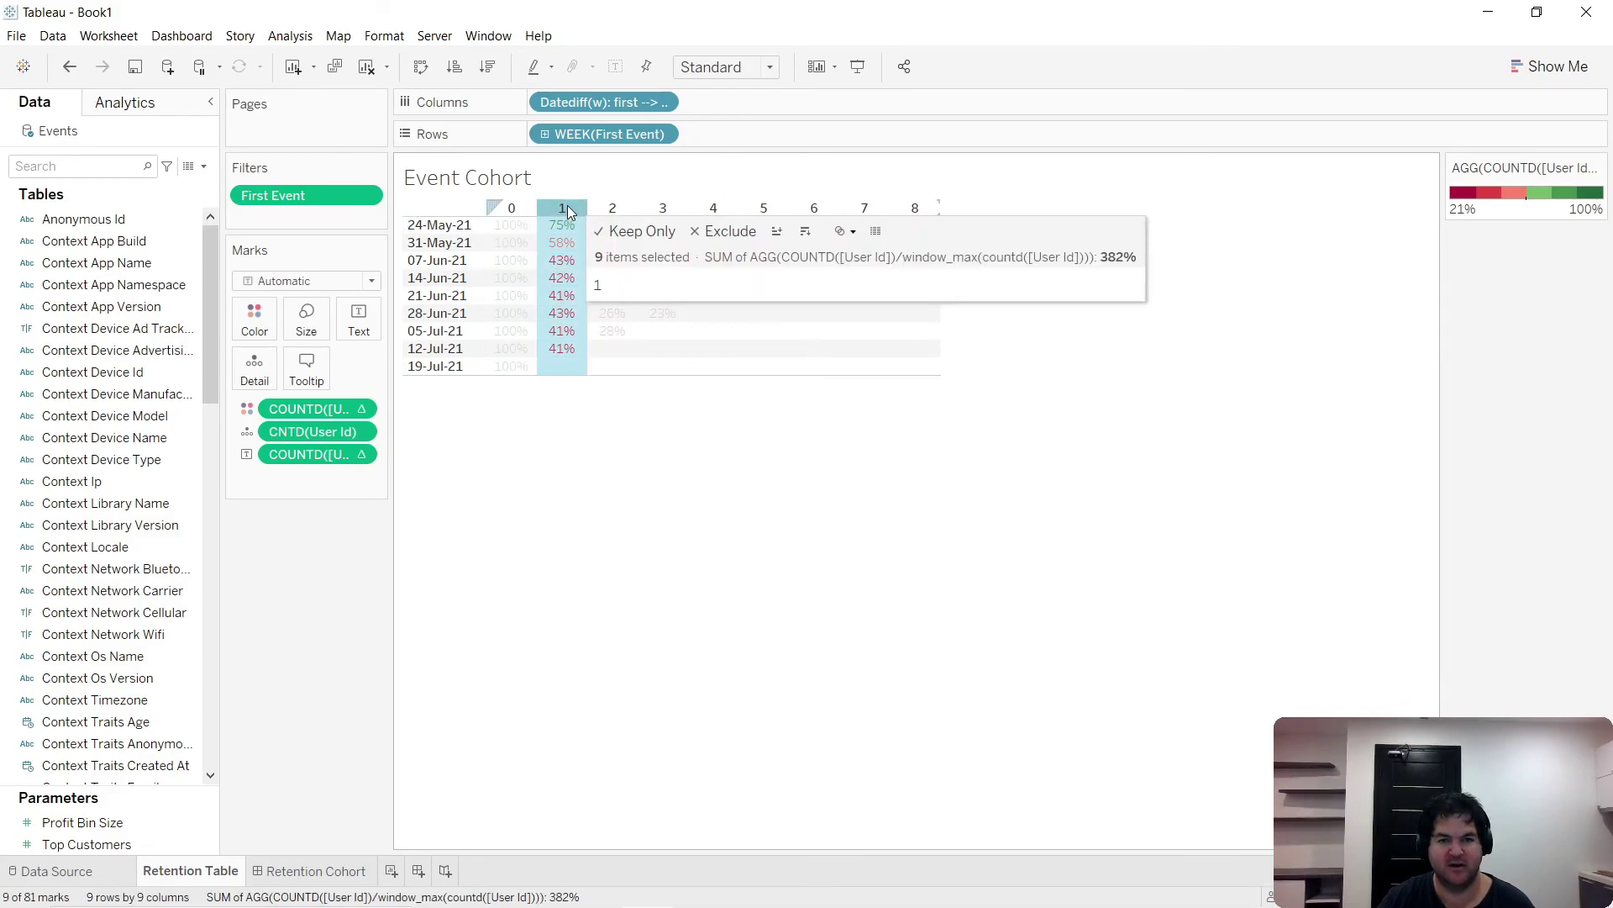
left_click(567, 207)
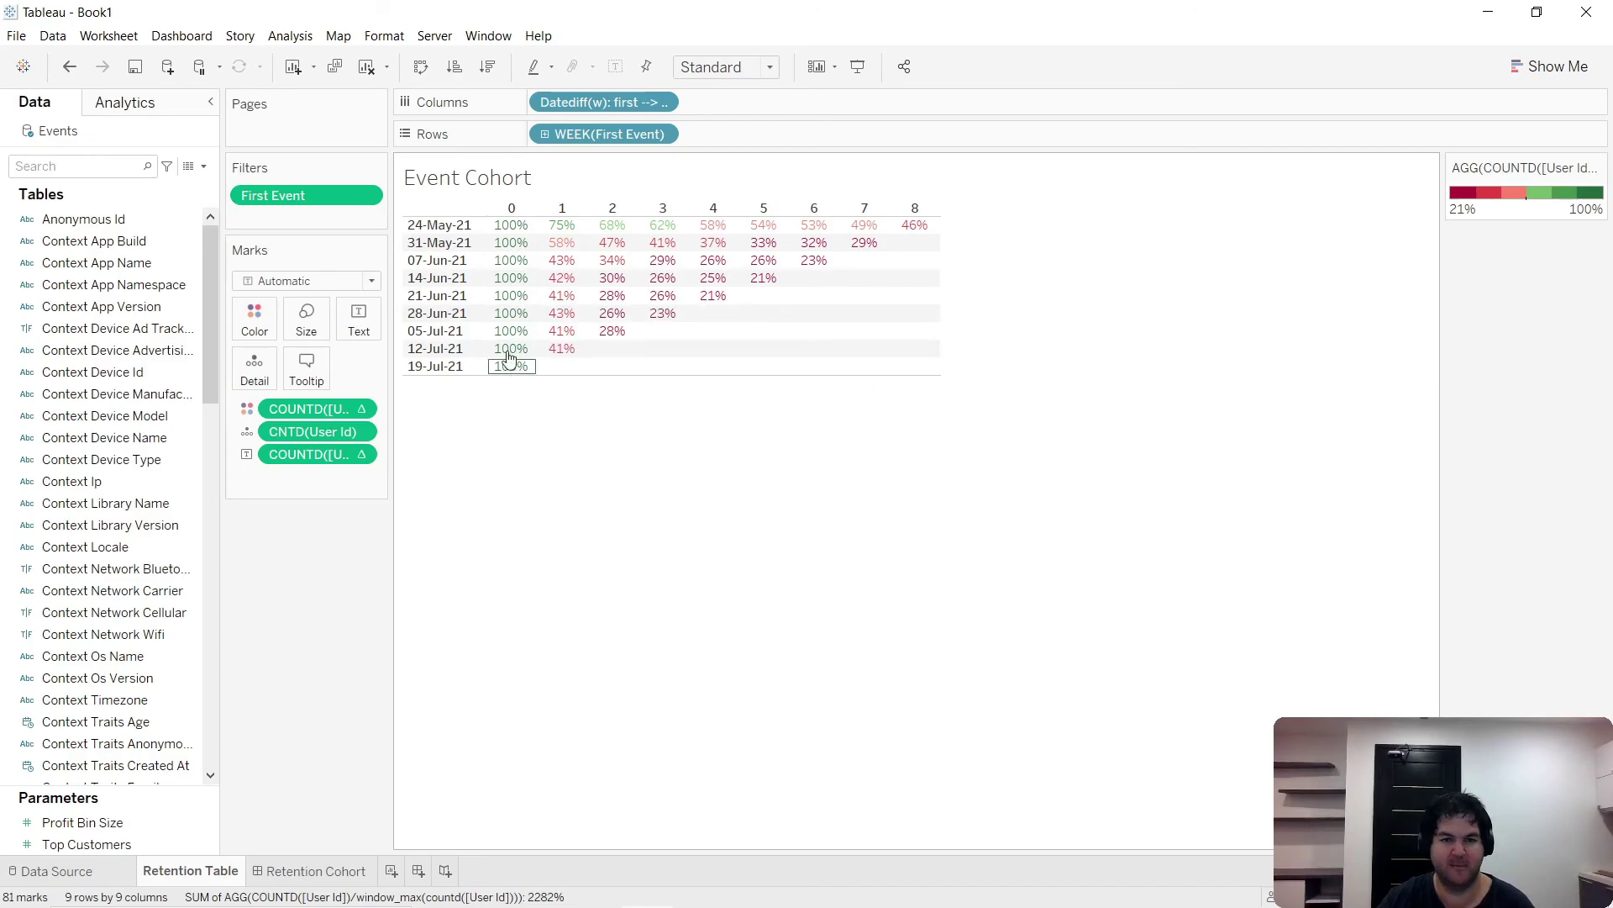
- Inspect how retention develops across the 31-May-21 cohort and how the cohorts compare in week 5
left_click_drag(489, 241, 853, 262)
left_click(756, 494)
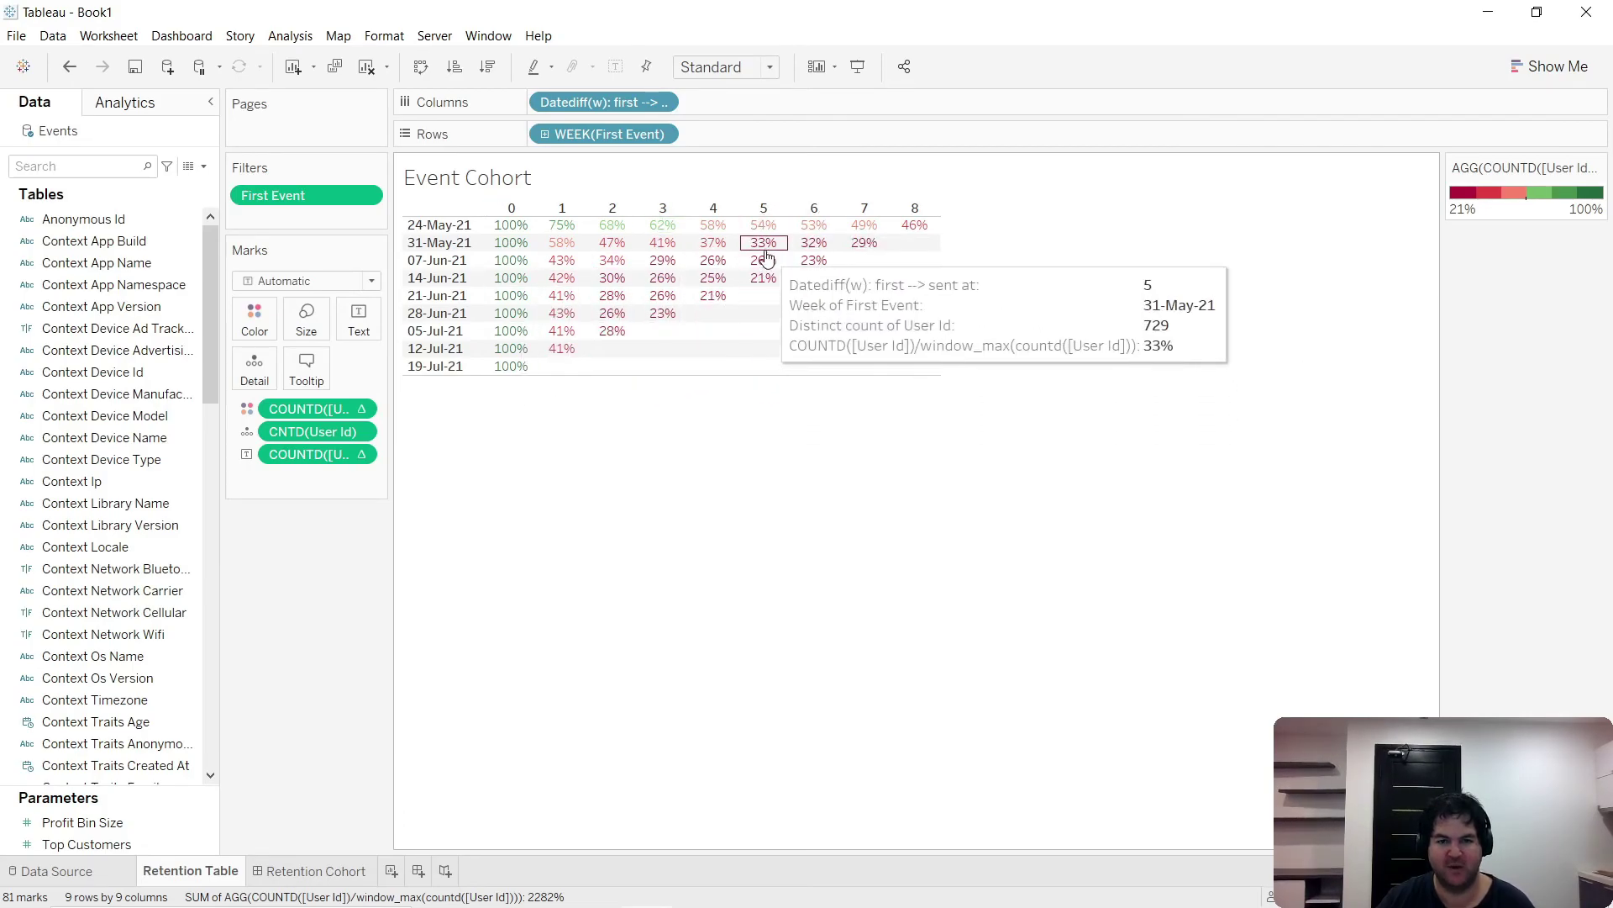
left_click_drag(765, 250, 782, 282)
left_click(760, 457)
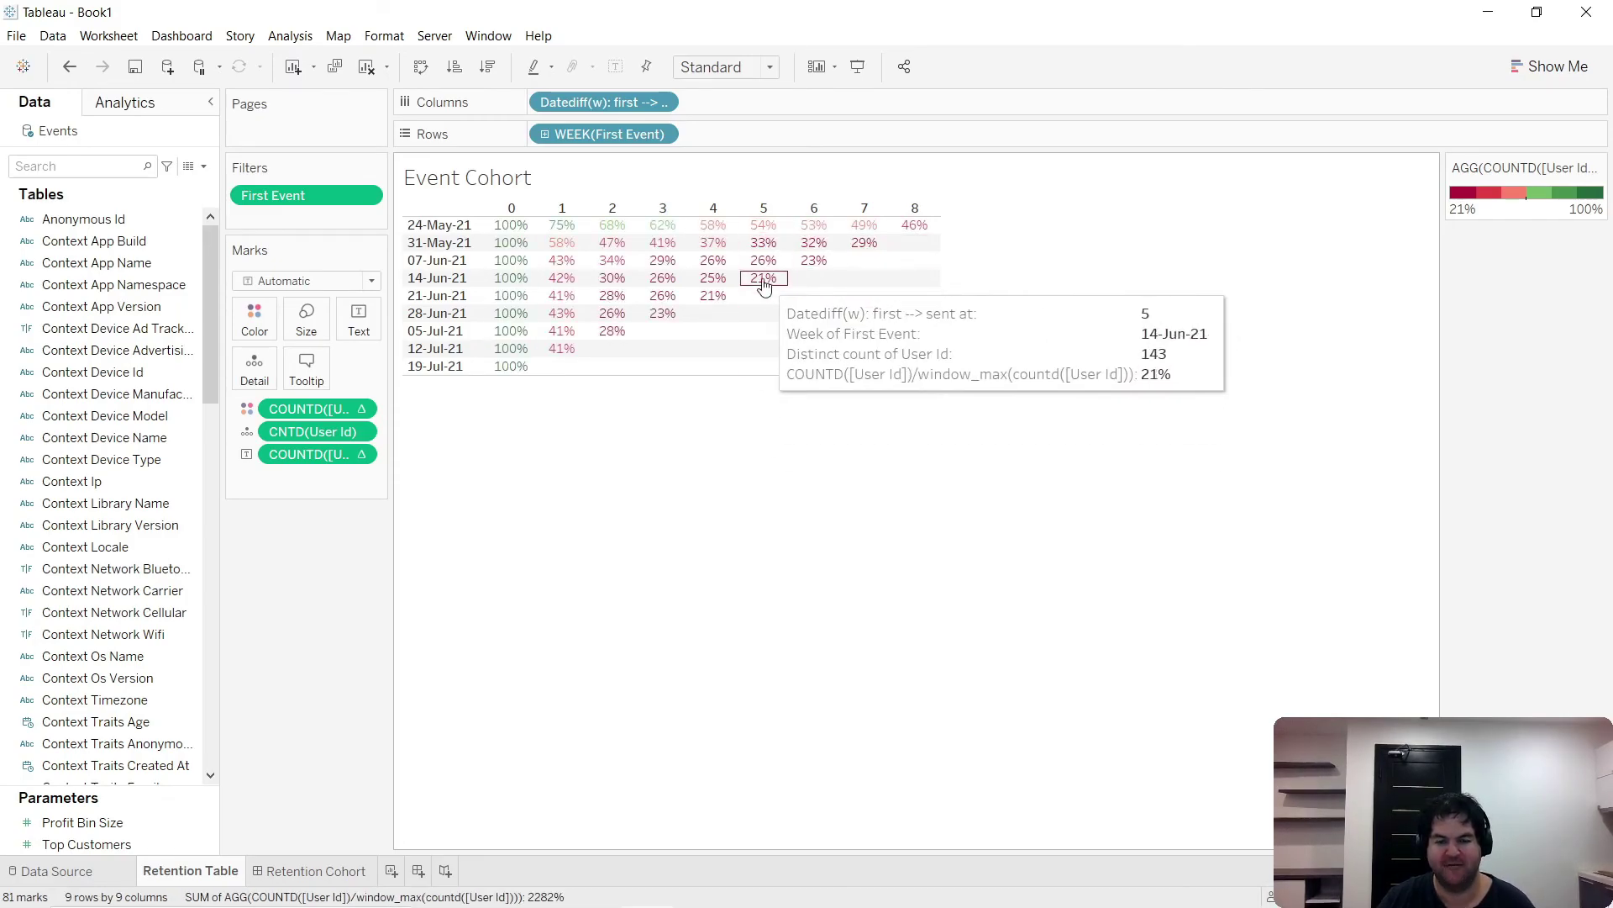
left_click(432, 228)
left_click(432, 228)
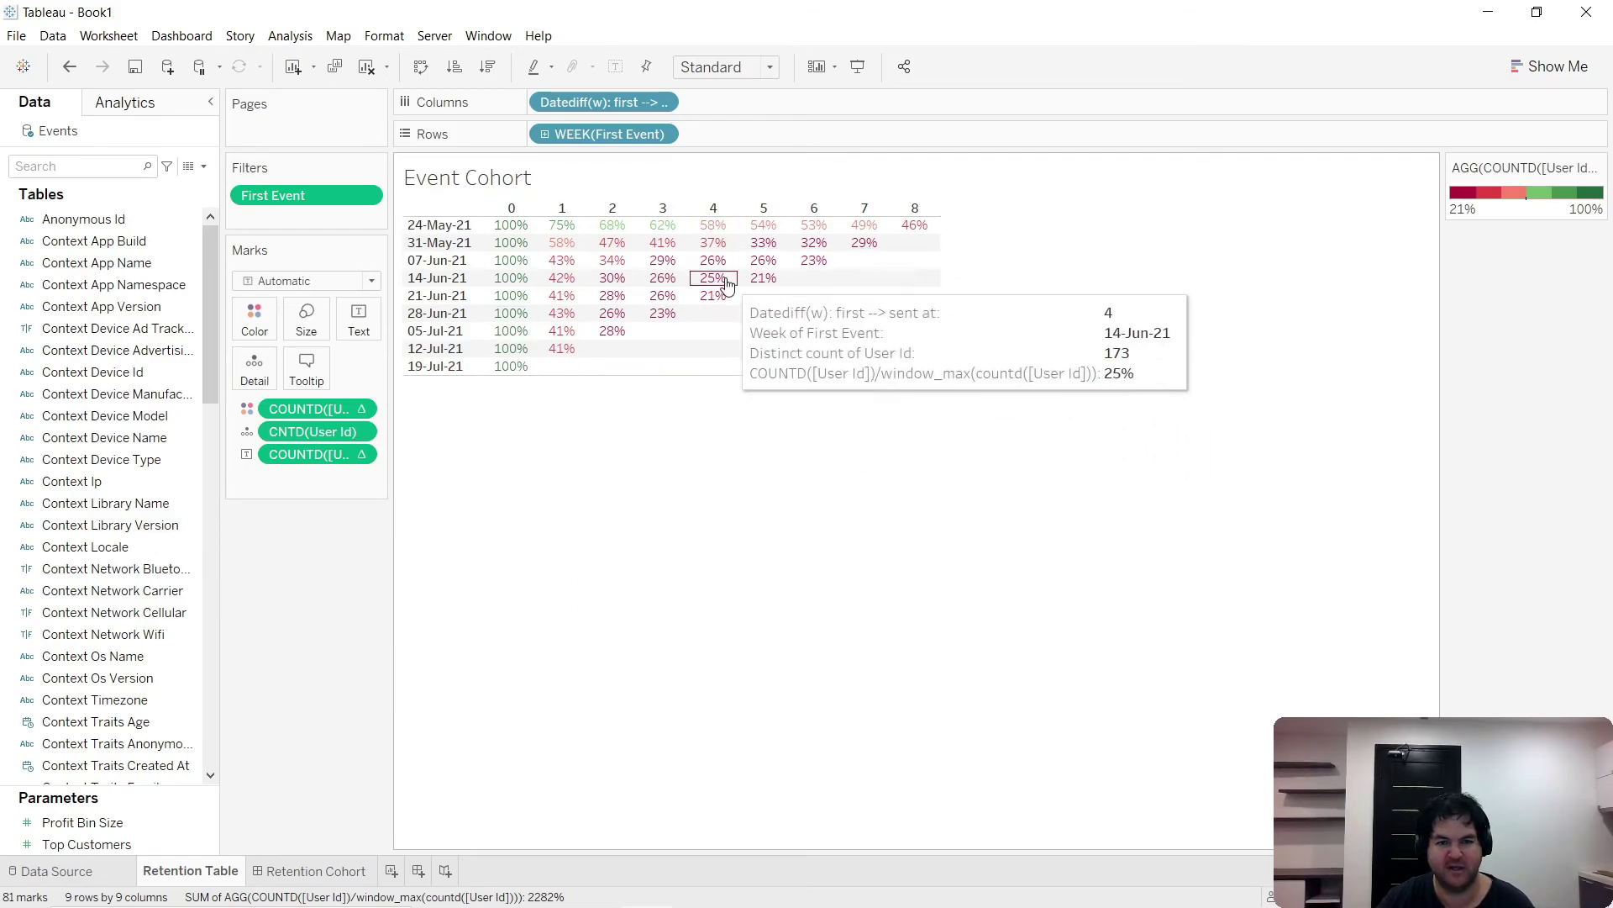
- Switch to Chrome and look at the reference retention curve image again
mouse_move(523, 884)
left_click(592, 887)
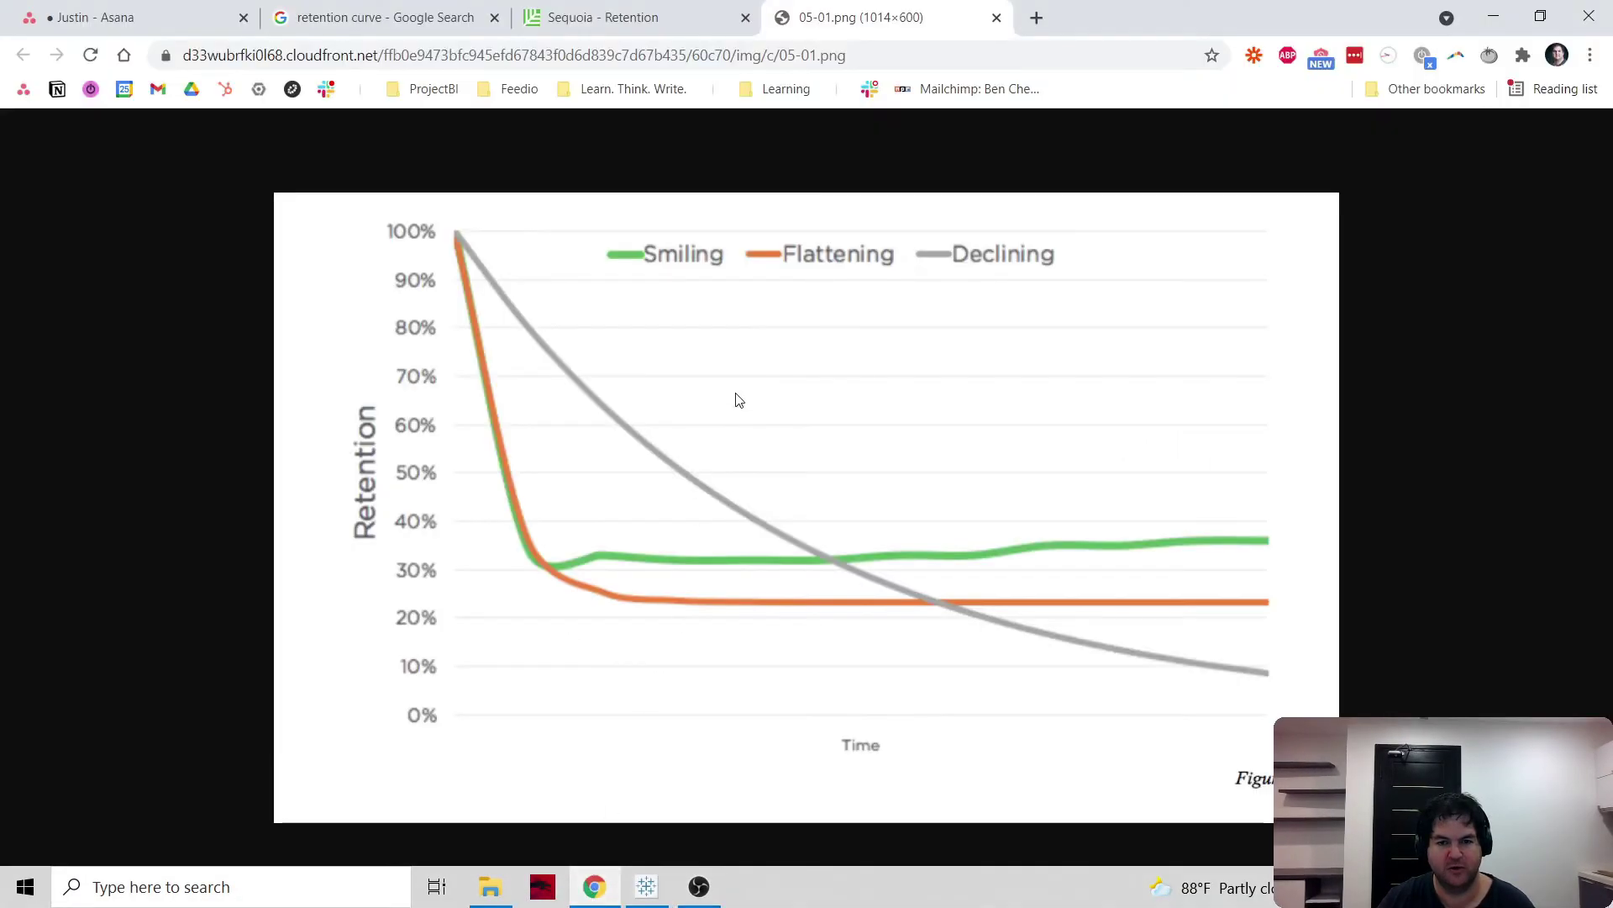
mouse_move(660, 903)
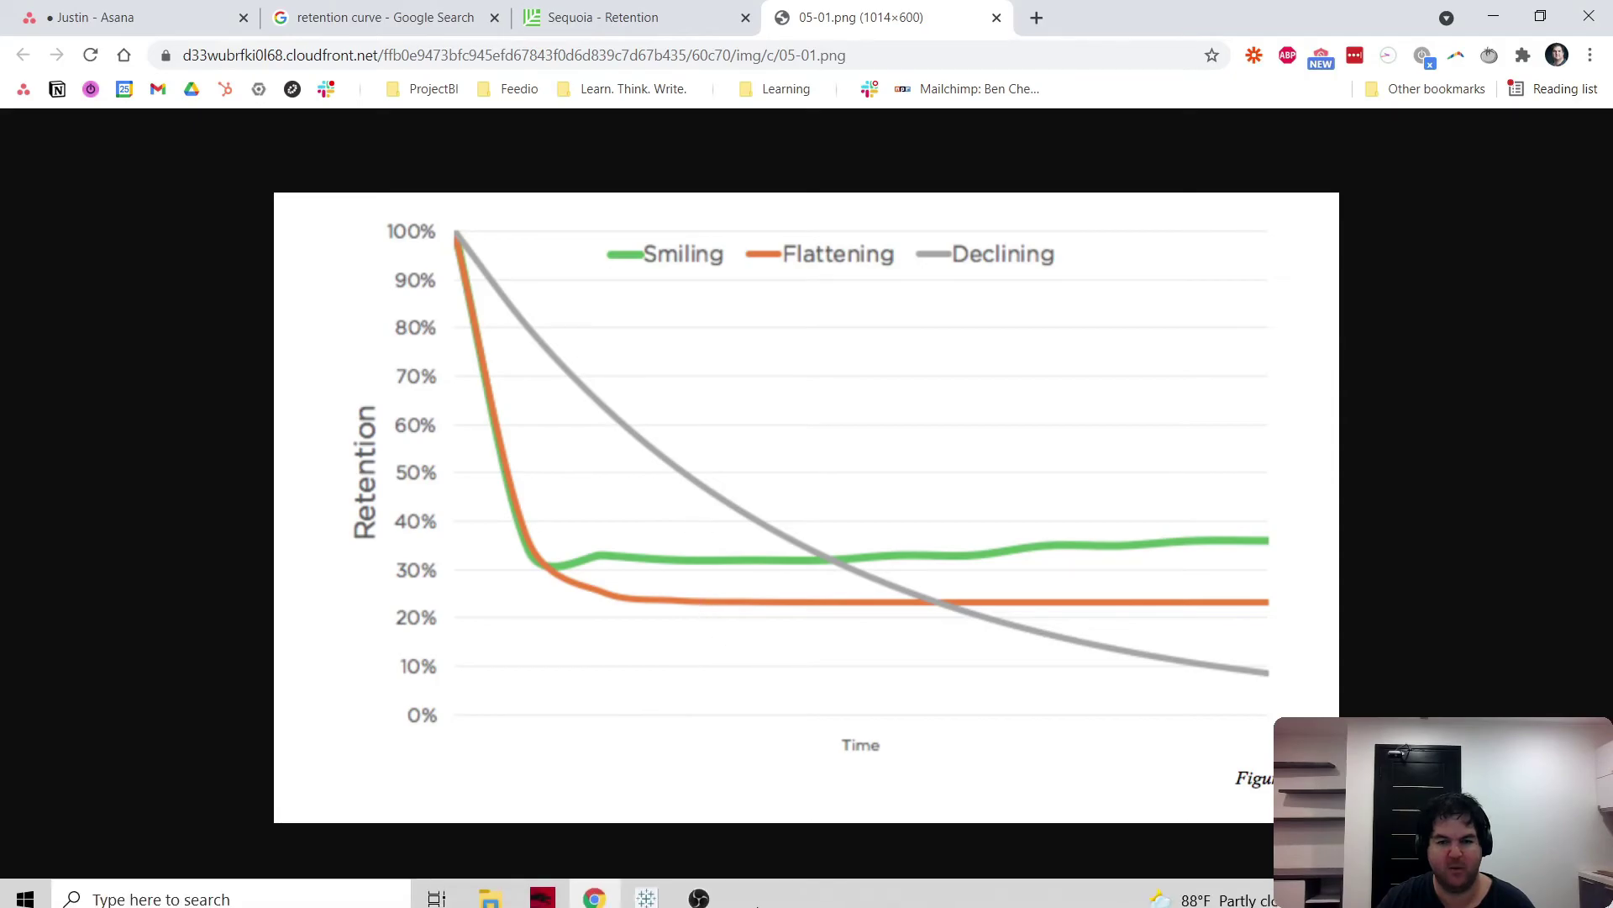
- Switch to Tableau, duplicate the Retention Table worksheet and remove WEEK(First Event) from the copy's rows
left_click(648, 891)
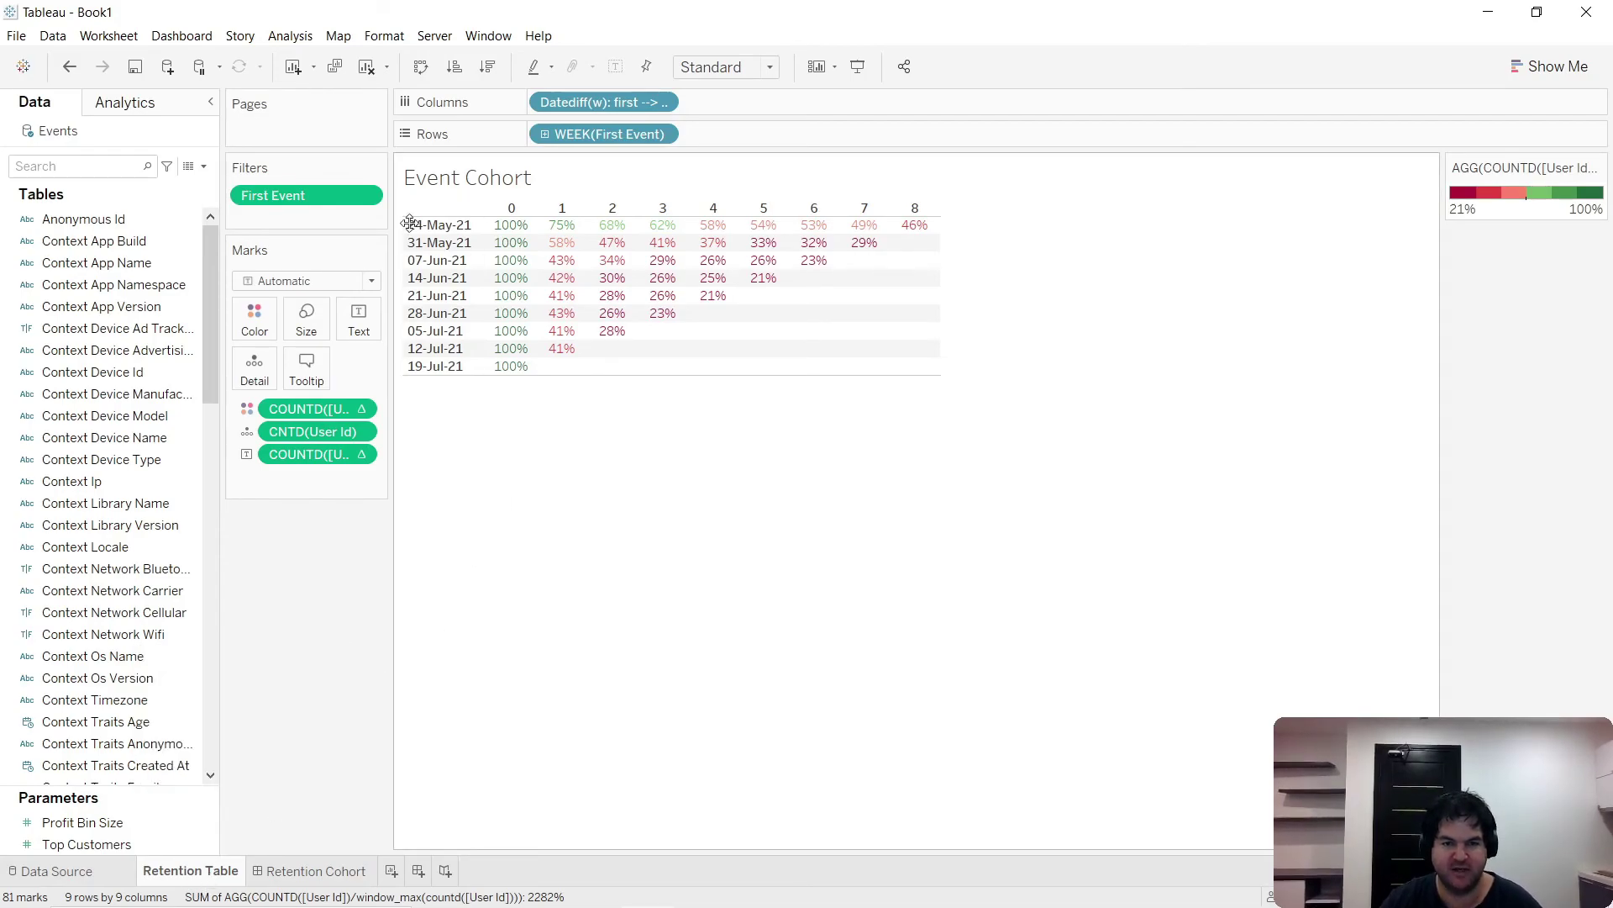
right_click(192, 871)
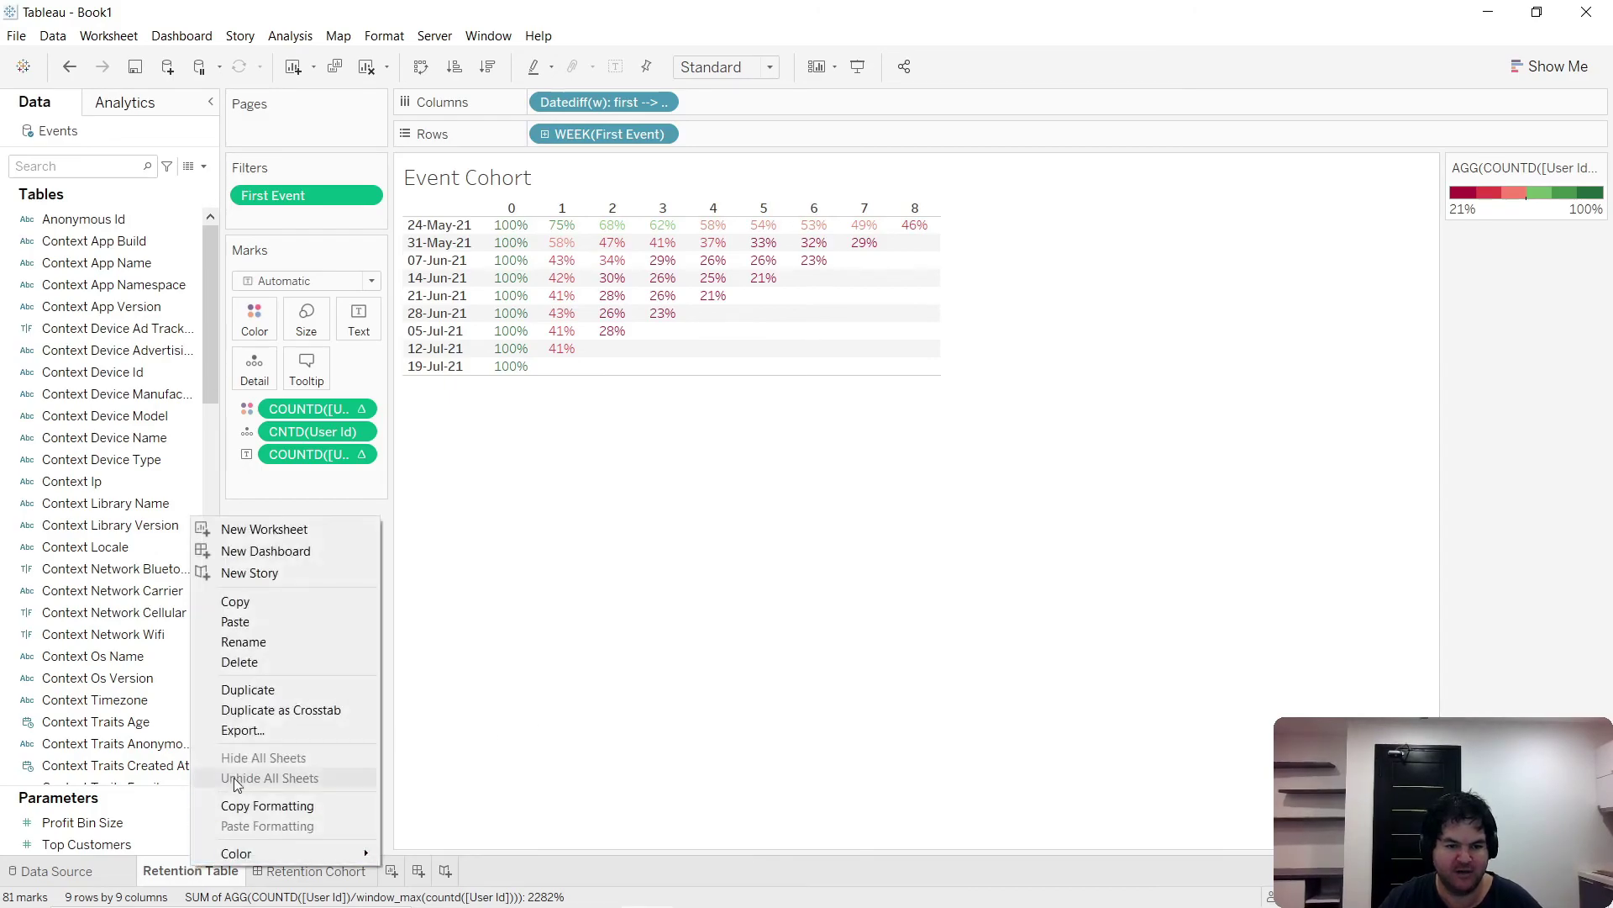
left_click(292, 697)
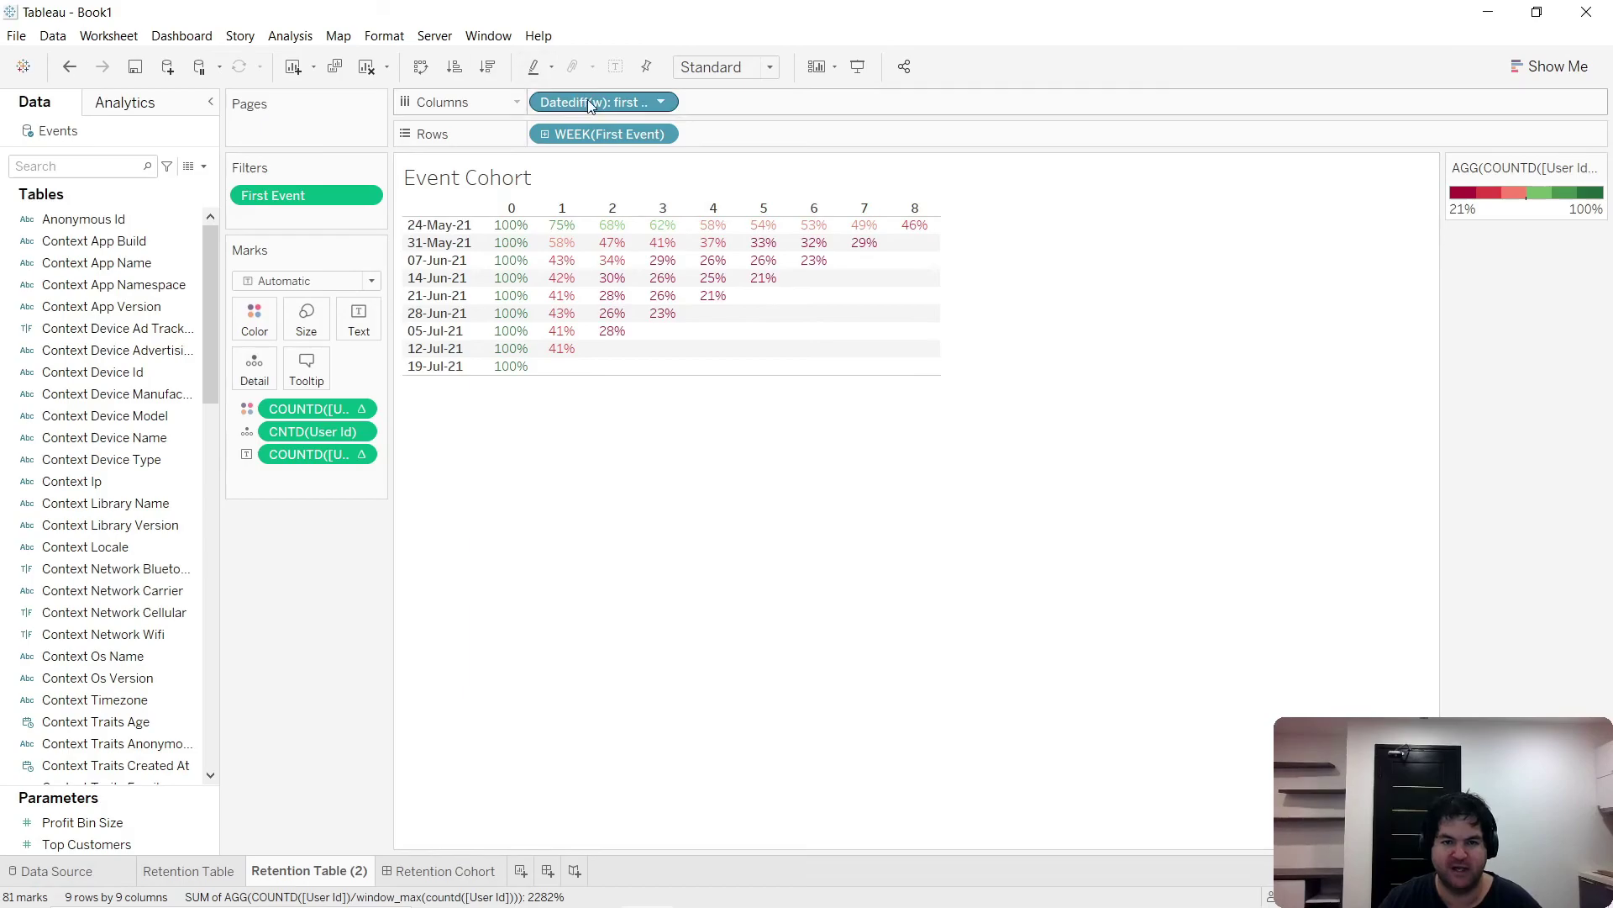
left_click_drag(607, 134, 273, 684)
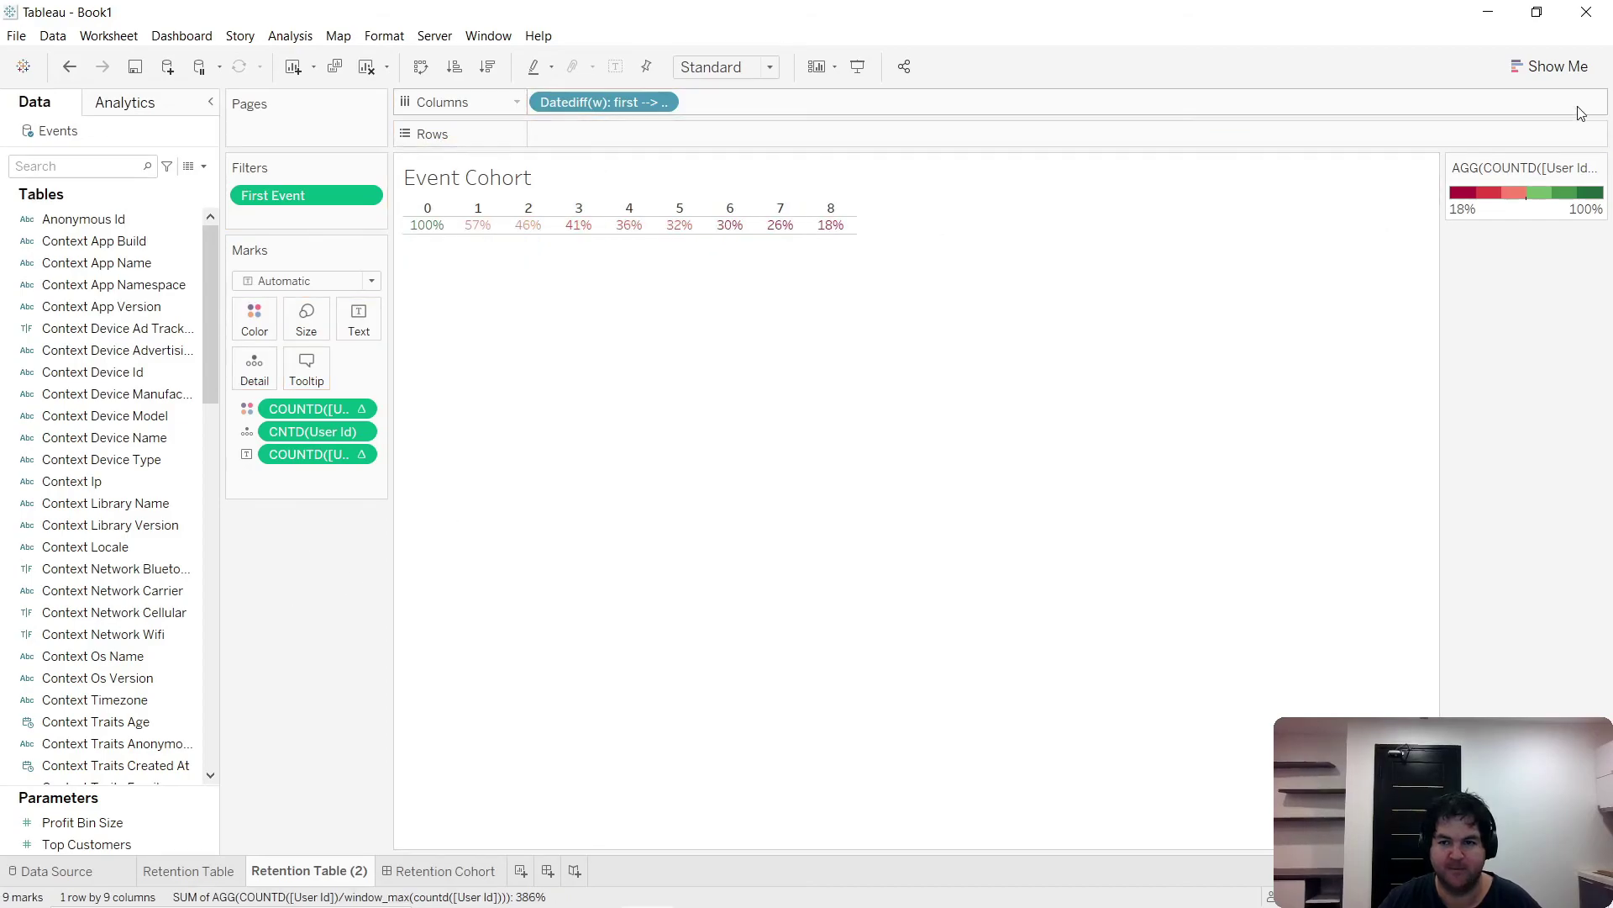
- Move the COUNTD([User Id])/window_max(countd([User Id])) measure from the text mark to the rows
left_click(1552, 64)
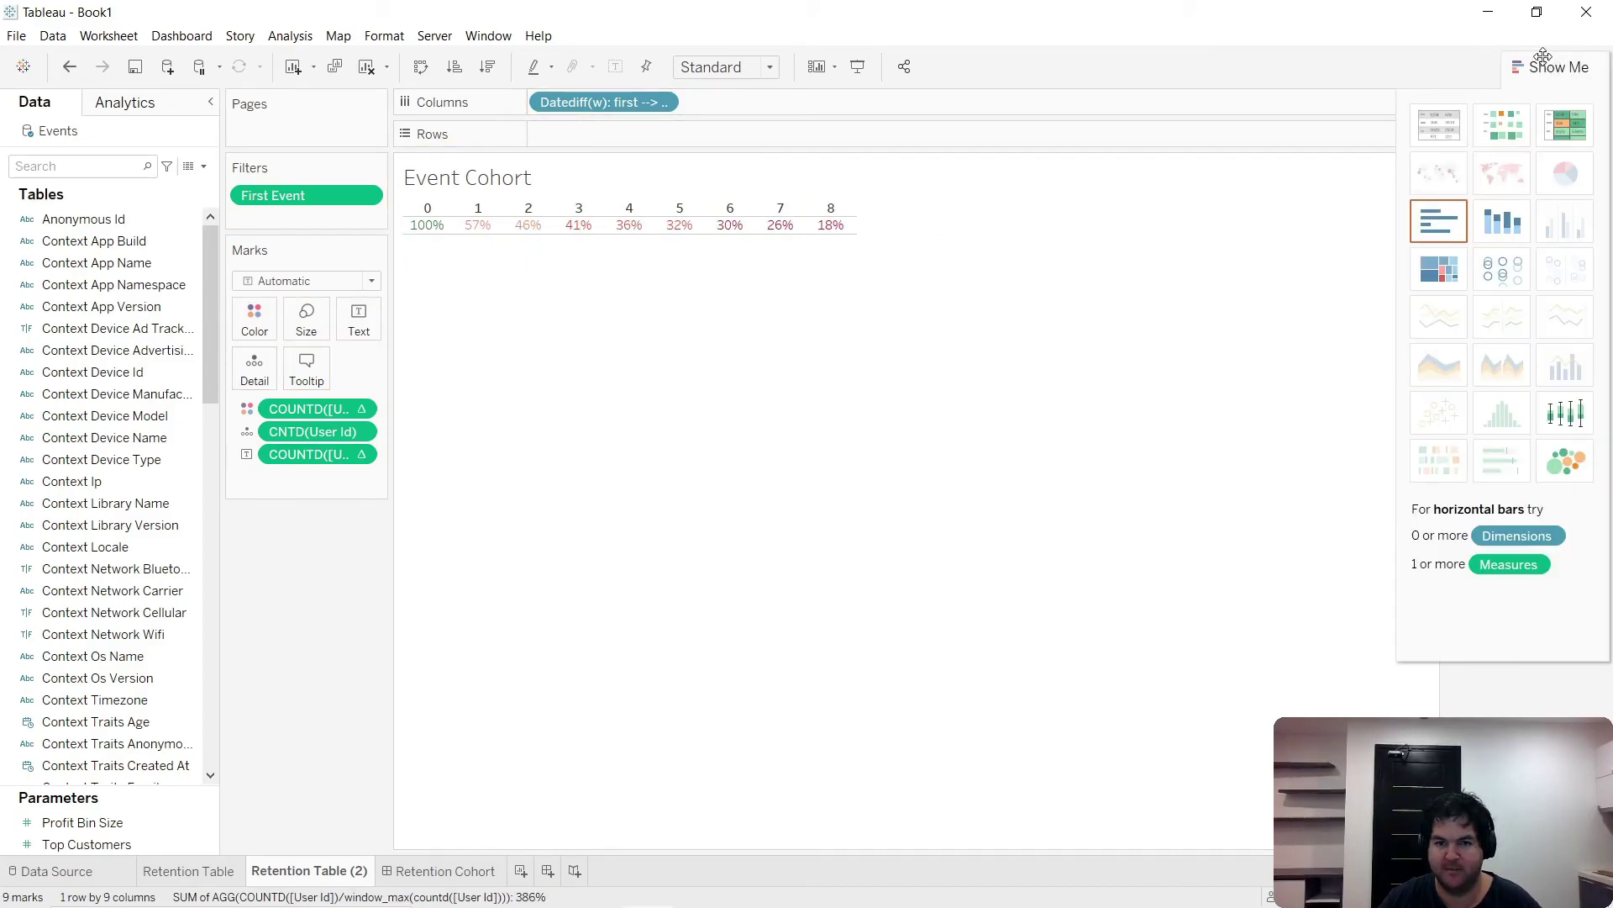
left_click(1544, 56)
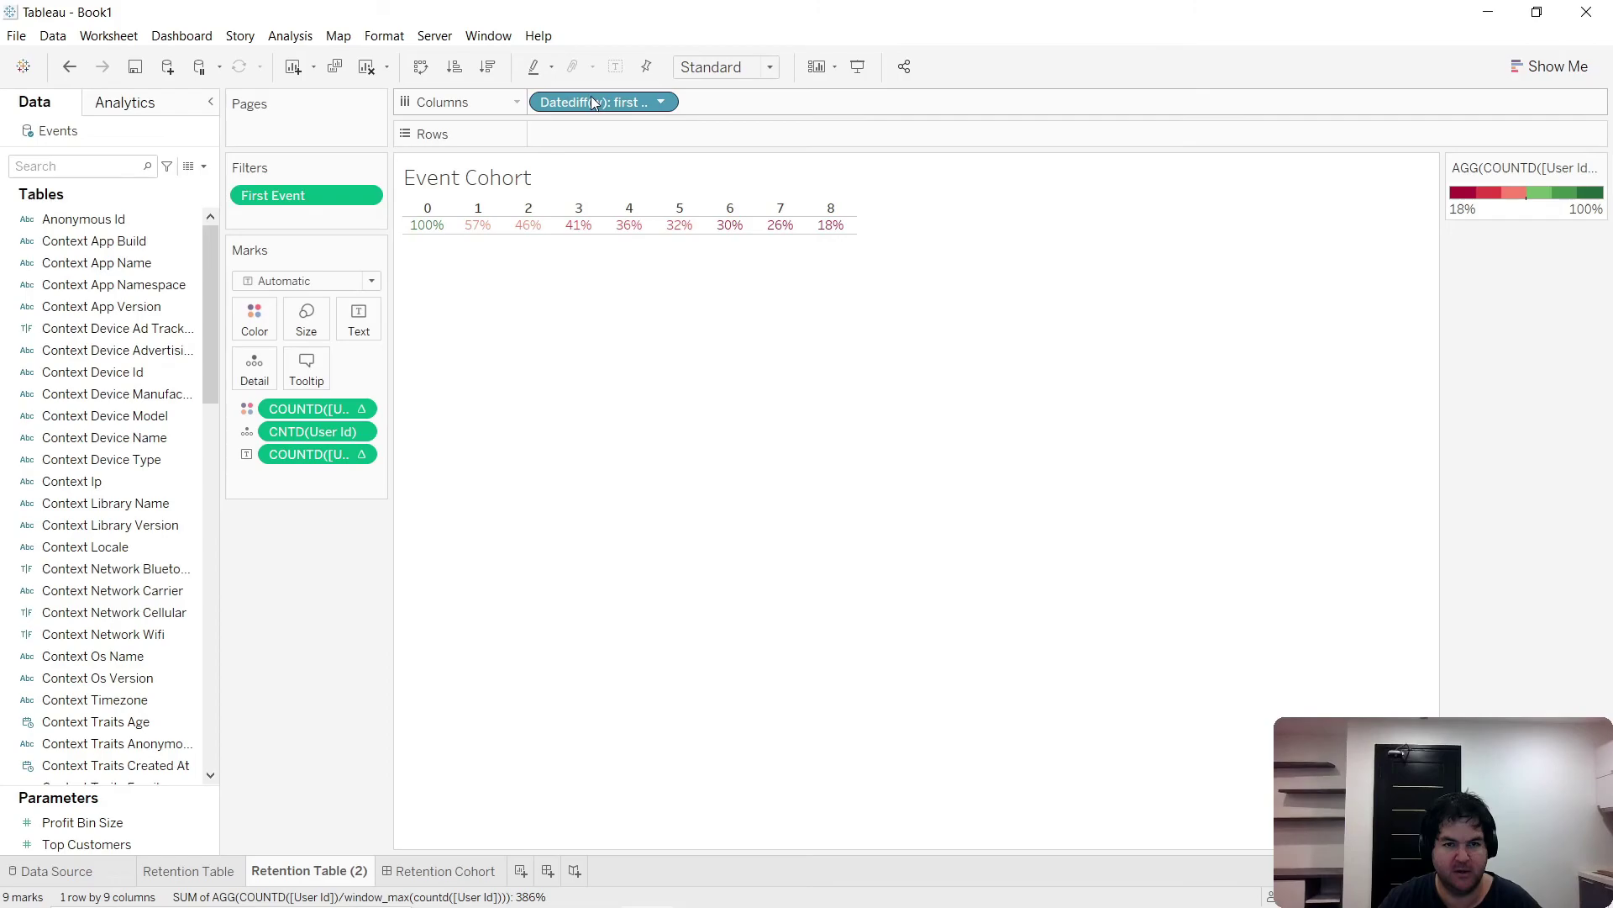
left_click_drag(334, 454, 632, 139)
left_click(1531, 57)
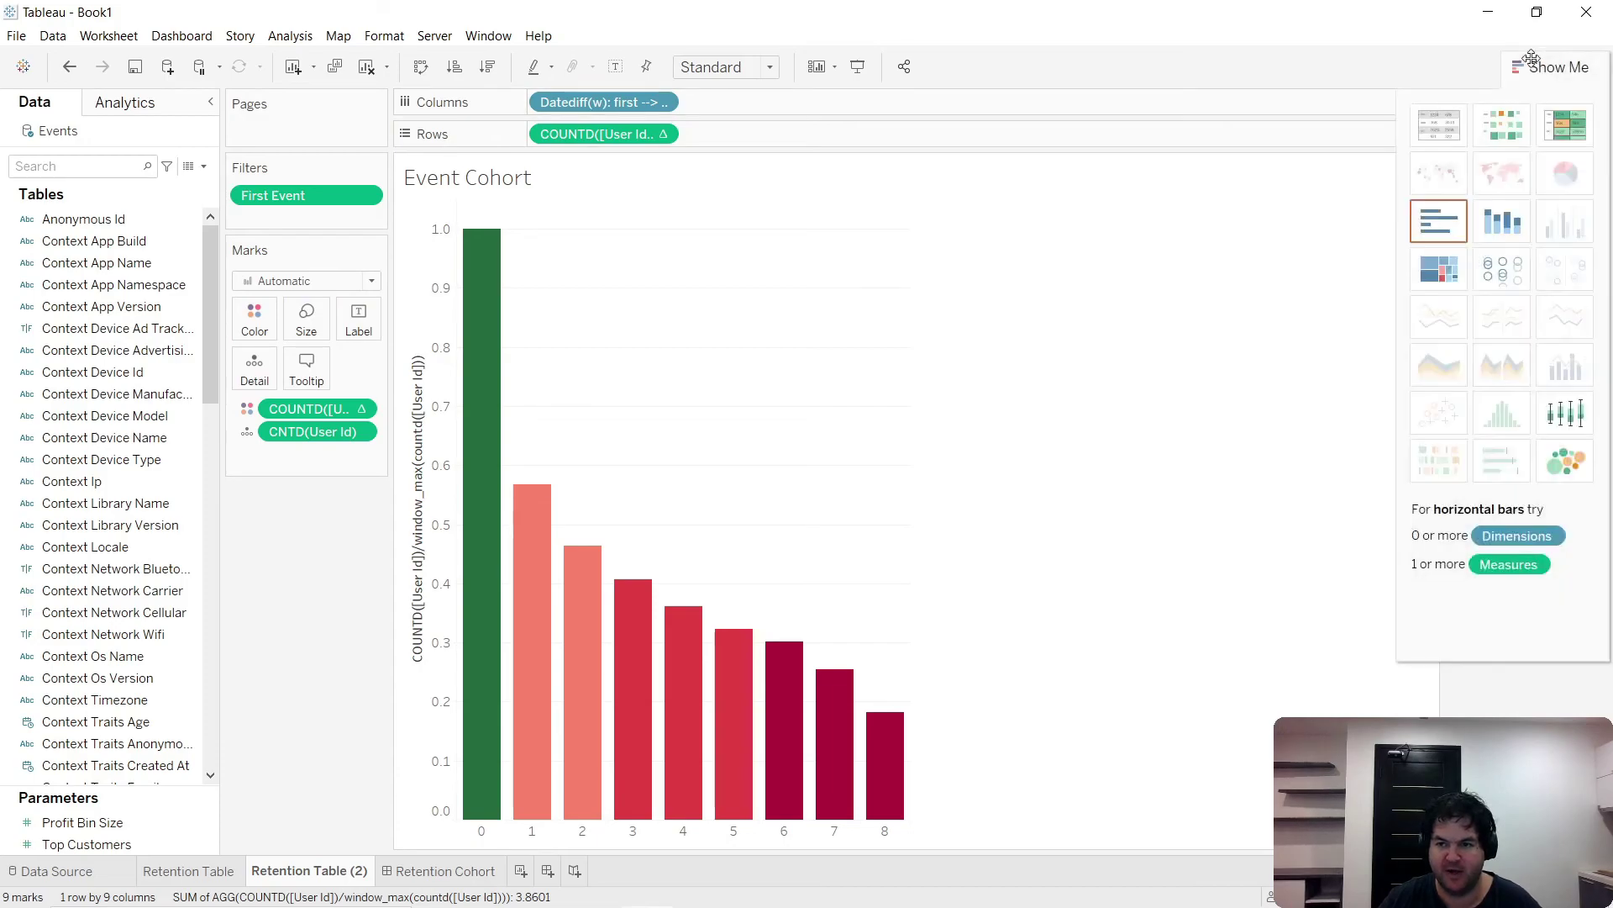
left_click(1531, 57)
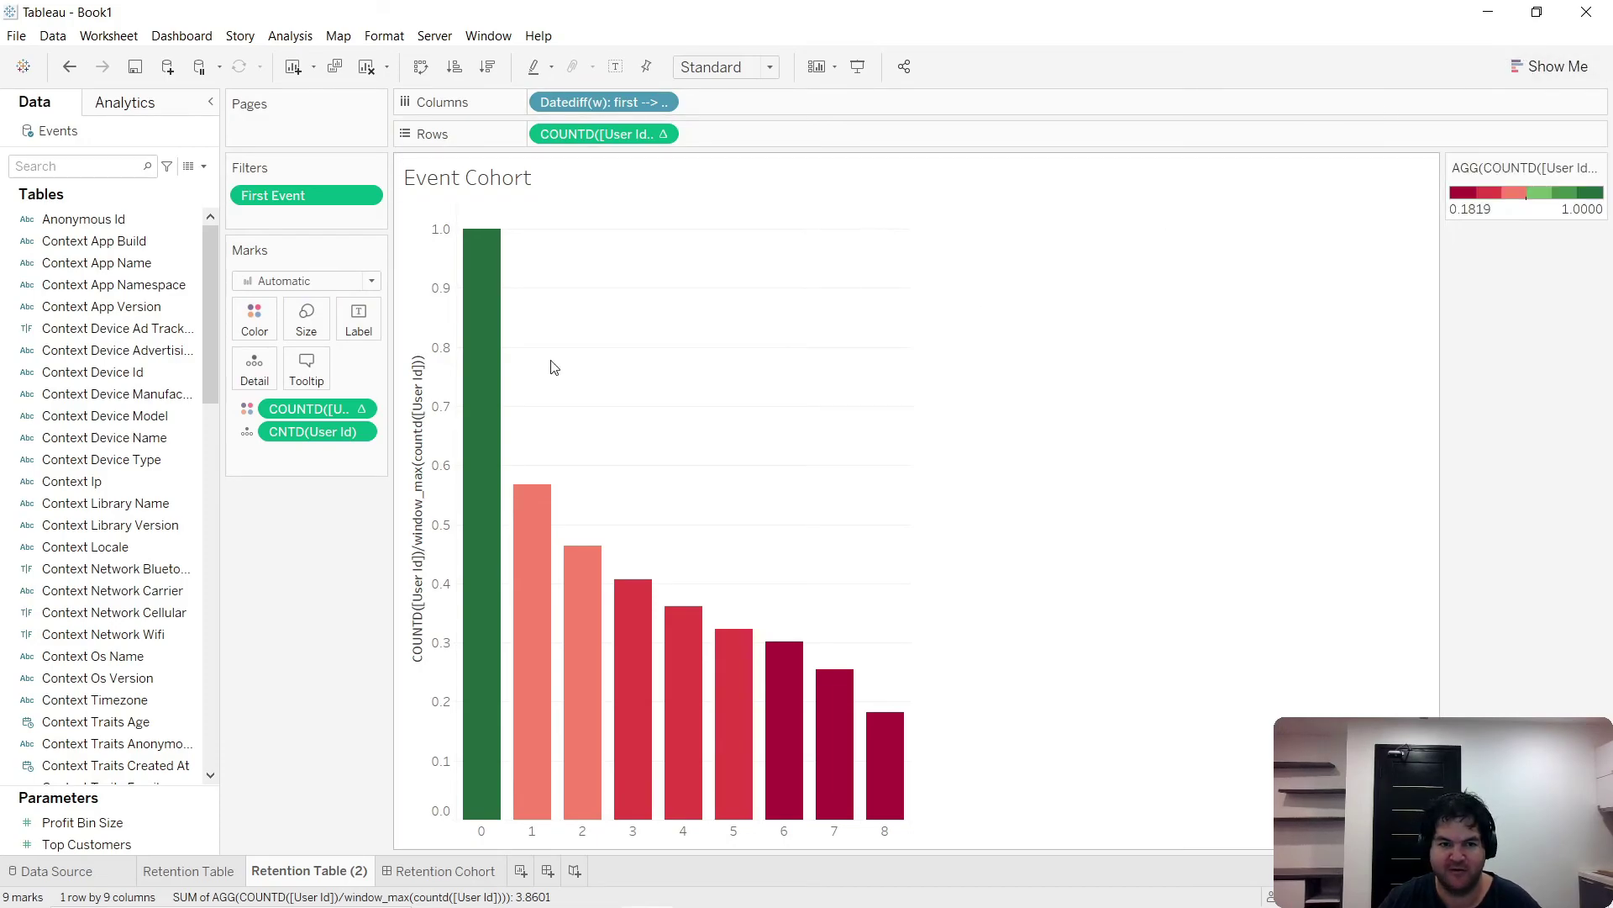
- Change the mark type to Line and remove the COUNTD ratio measure from the color encoding
left_click(290, 281)
left_click(280, 346)
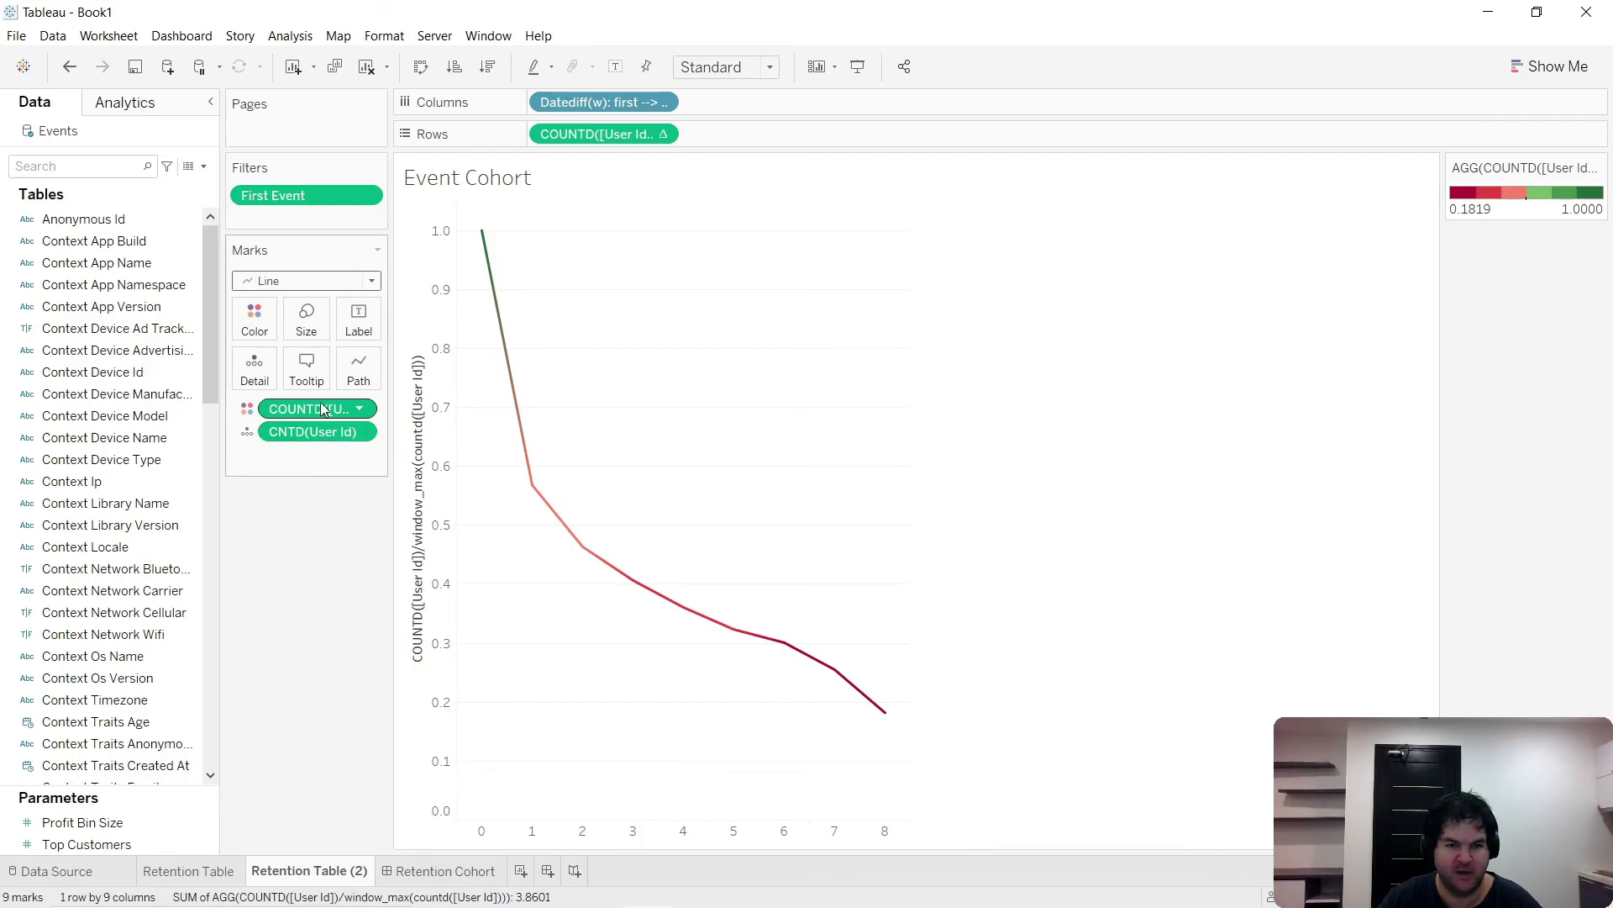
left_click_drag(322, 410, 318, 647)
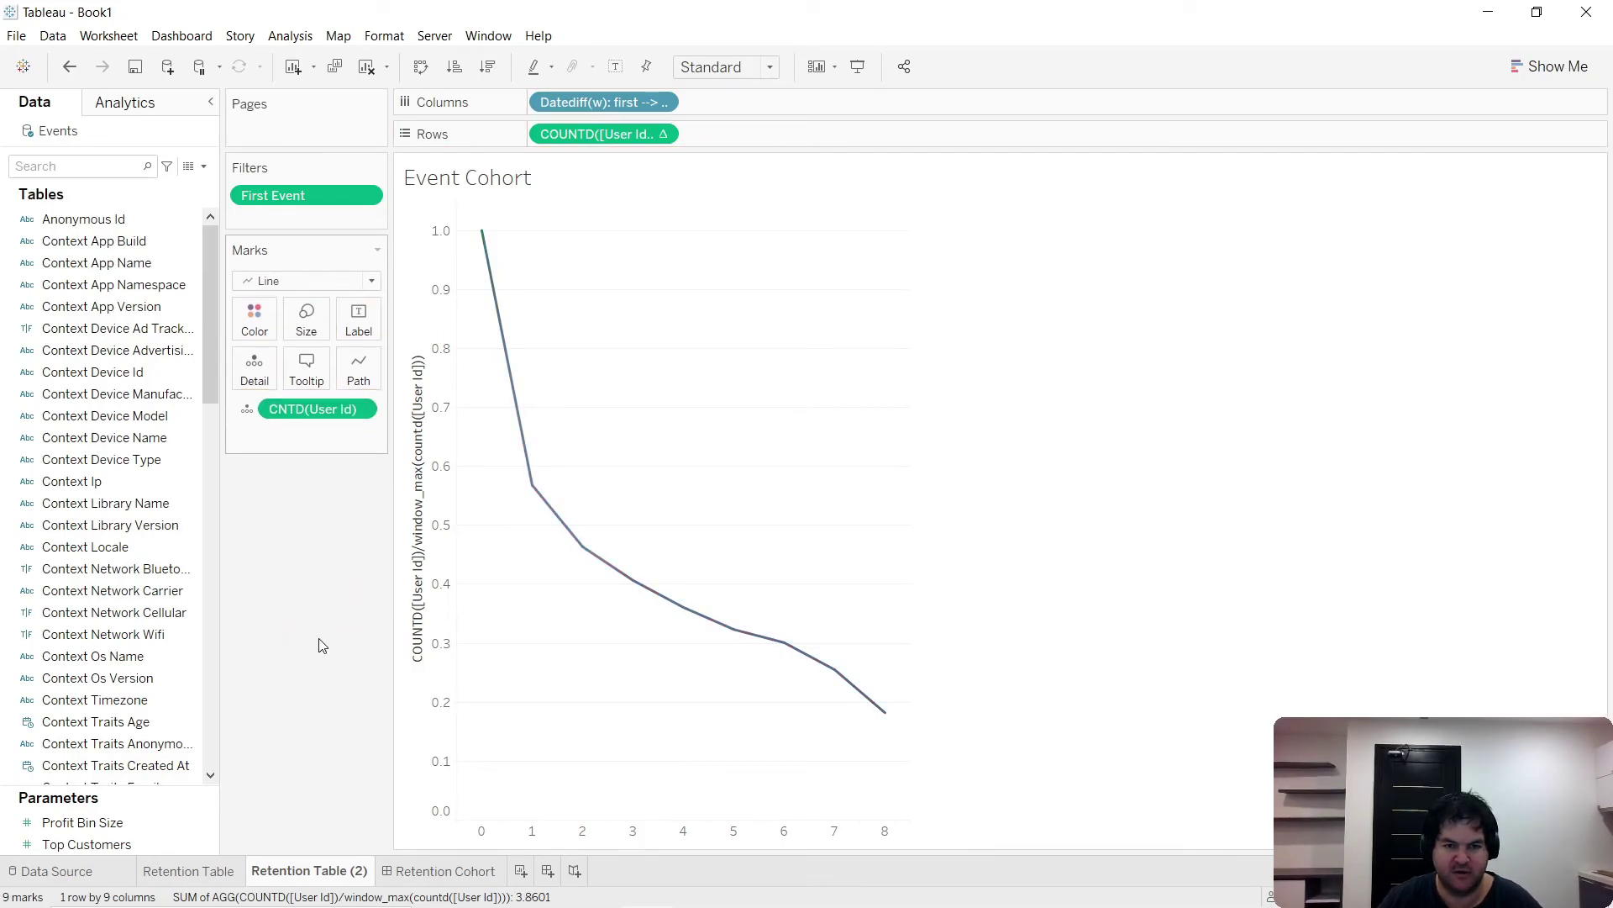
- Show mark labels on all points of the retention line
left_click(358, 323)
left_click(397, 363)
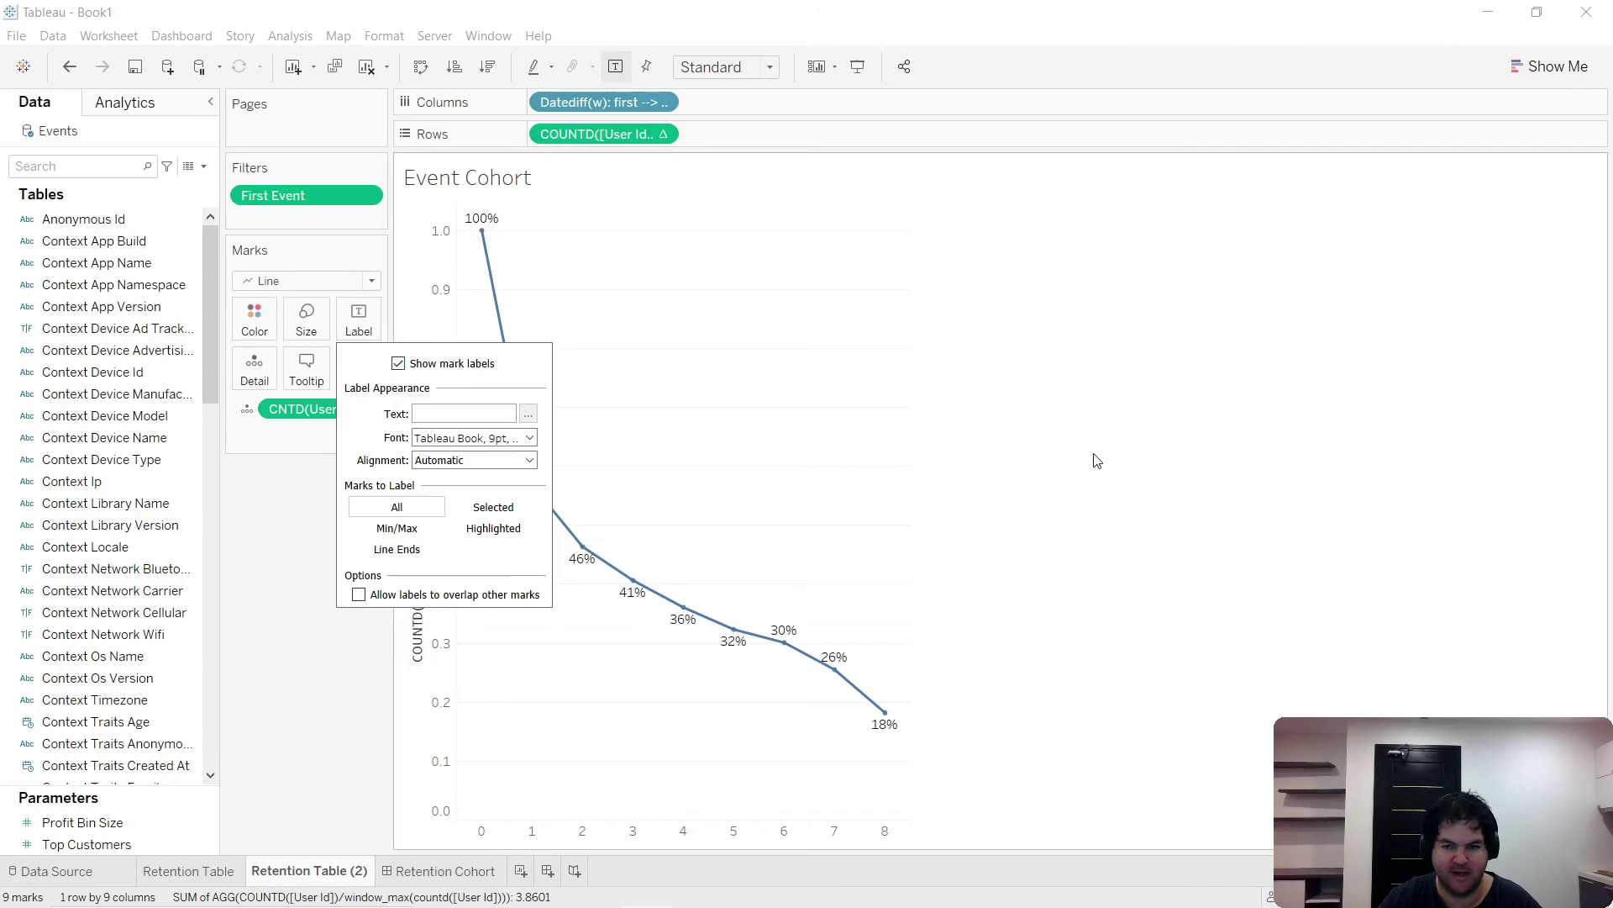
left_click(1096, 461)
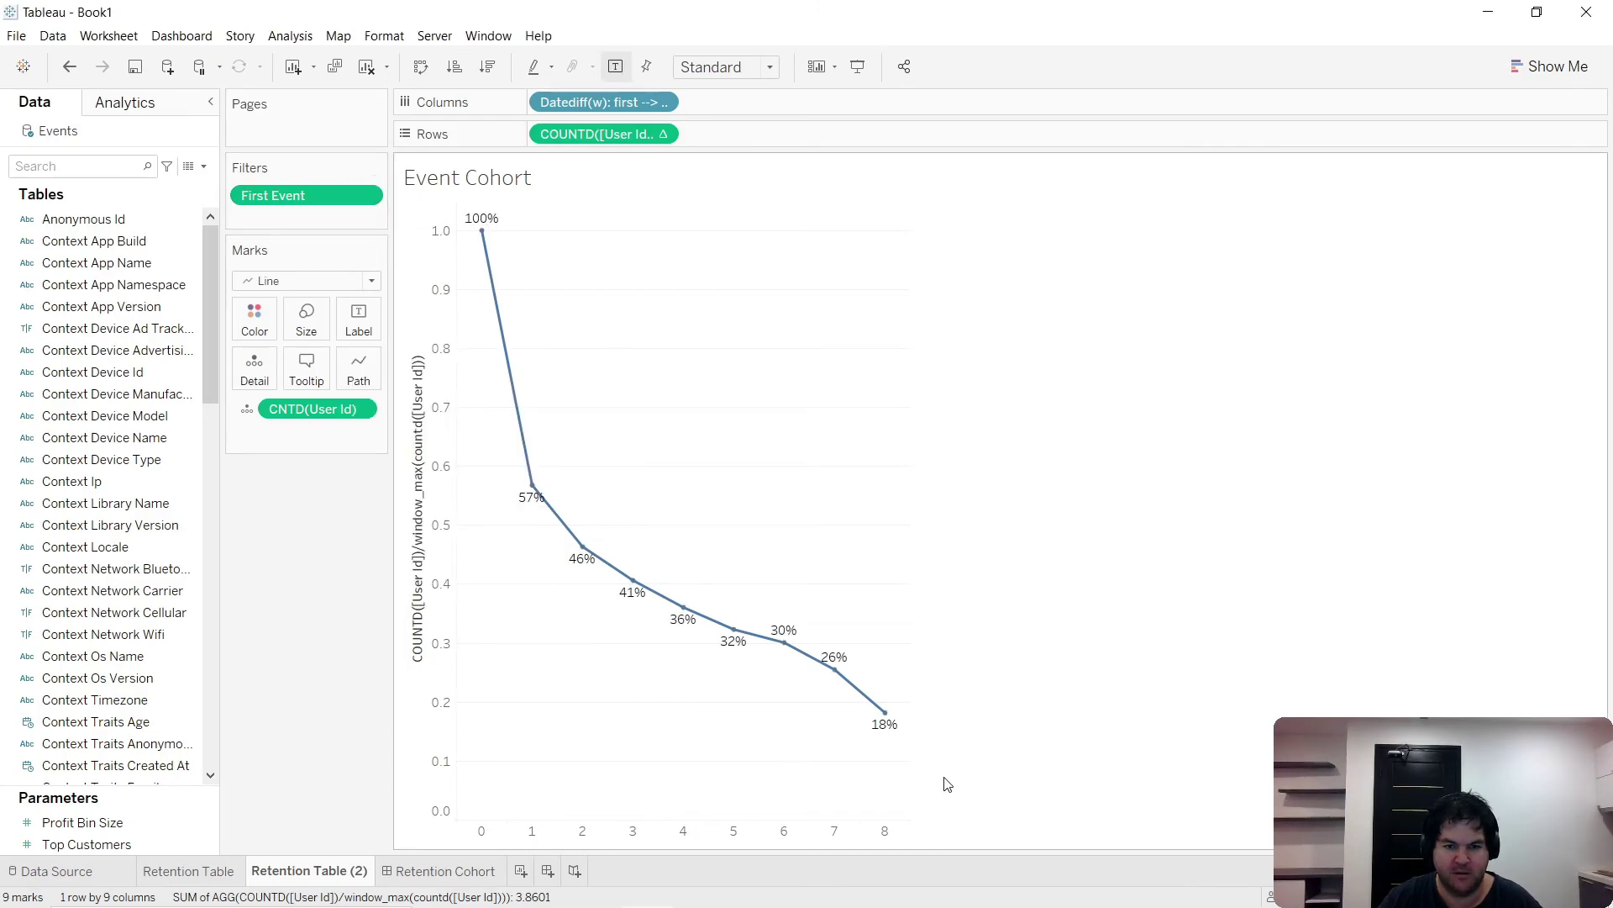
- Clear the title of the vertical retention axis
double_click(422, 500)
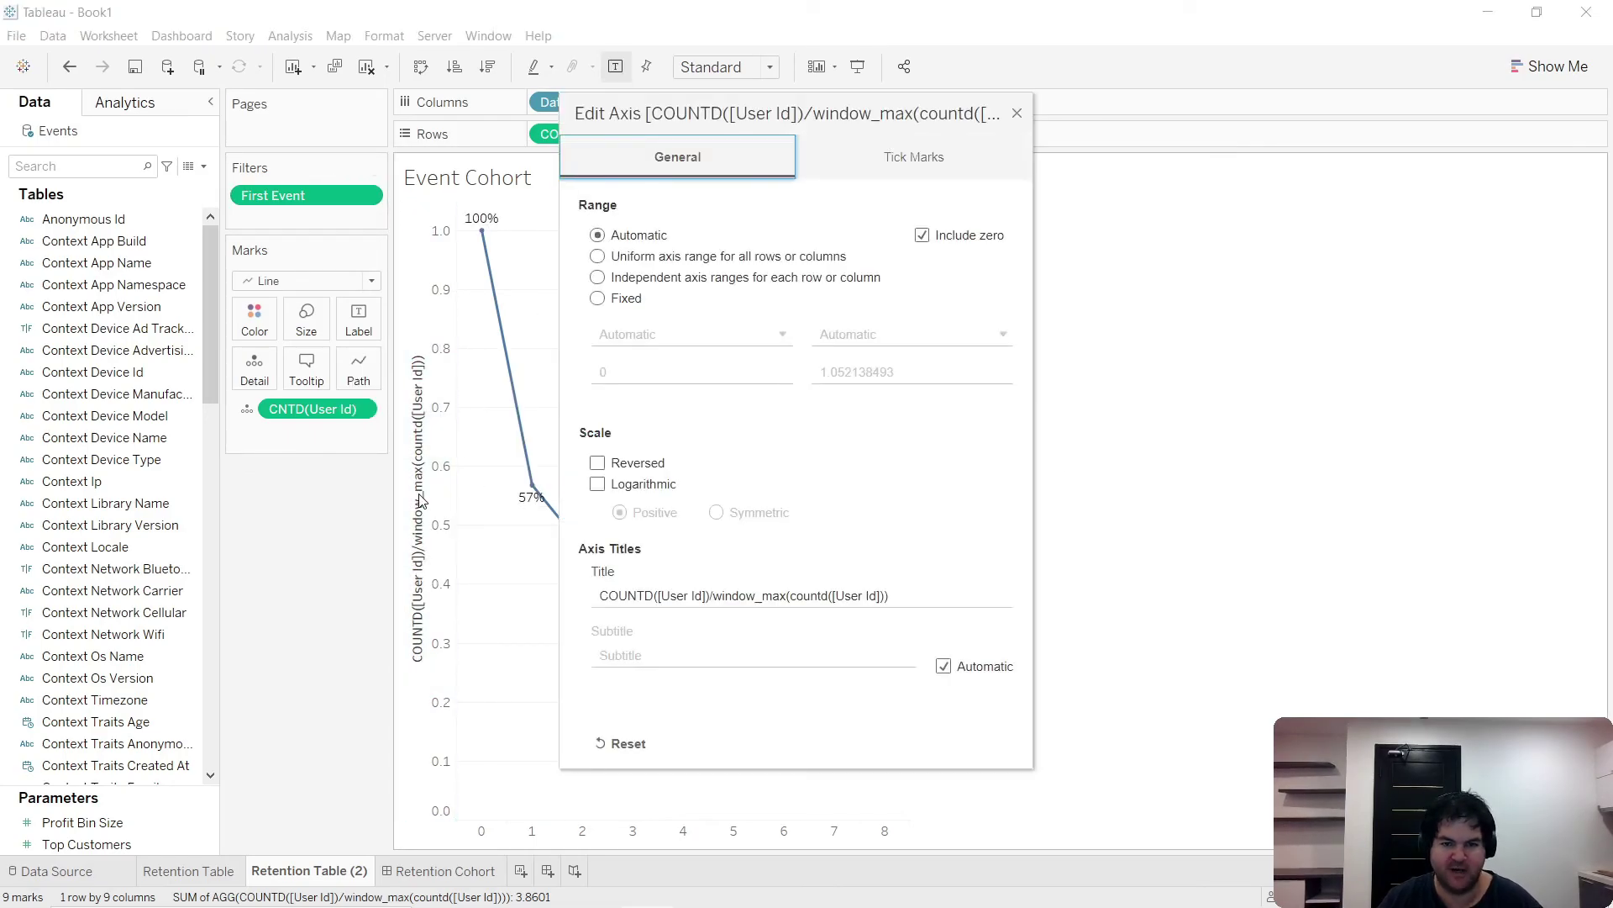
left_click(730, 591)
key("BackSpace")
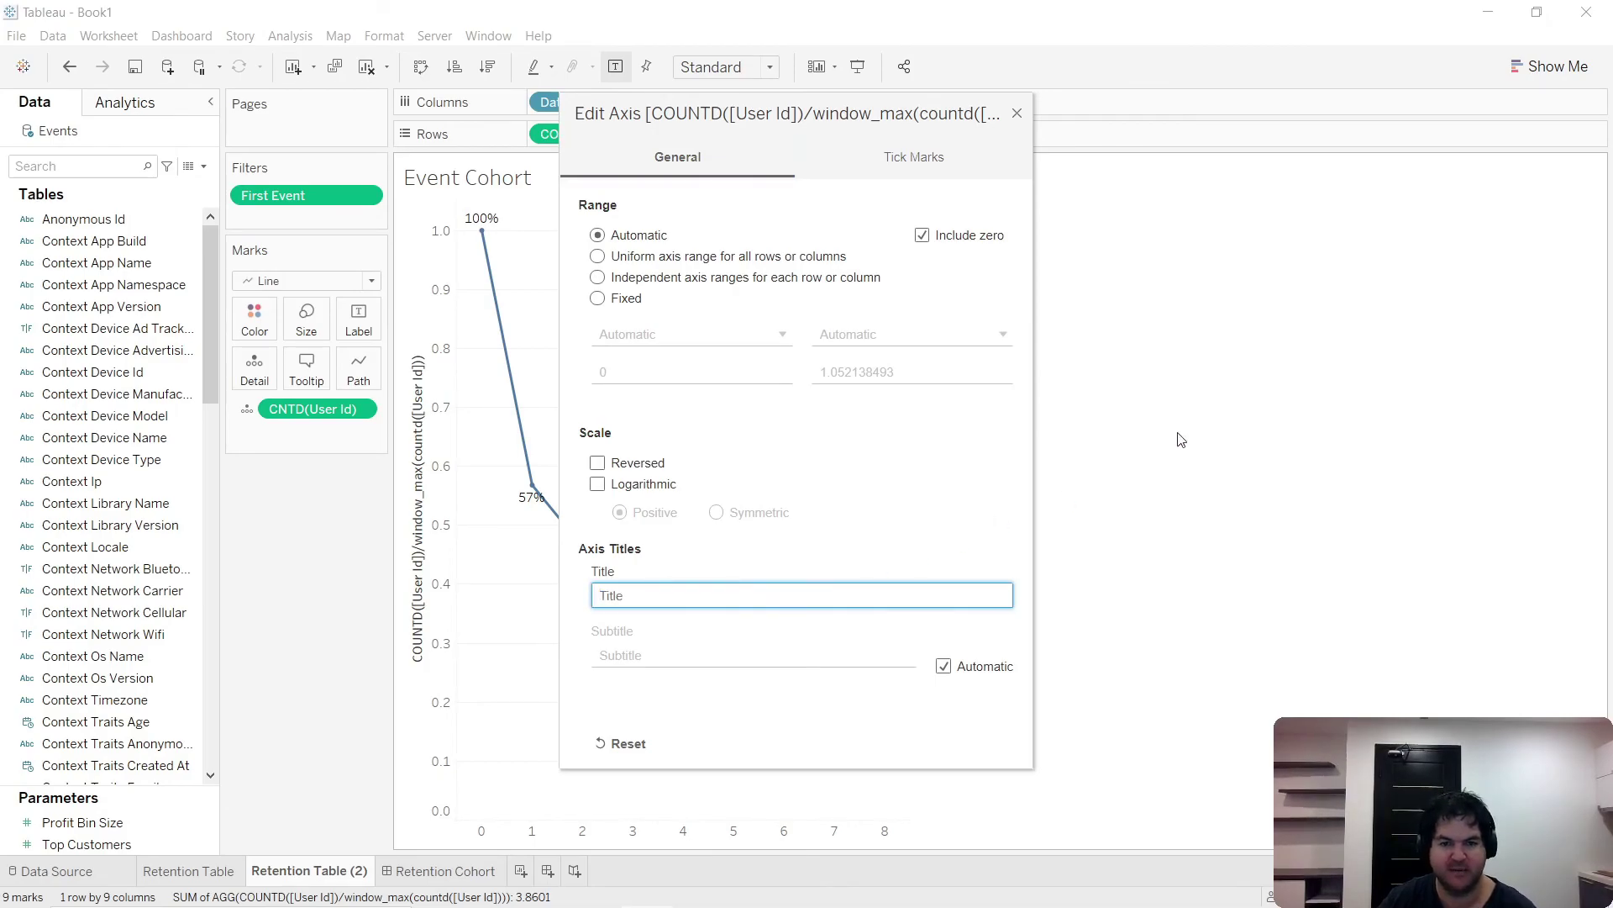
left_click(1017, 113)
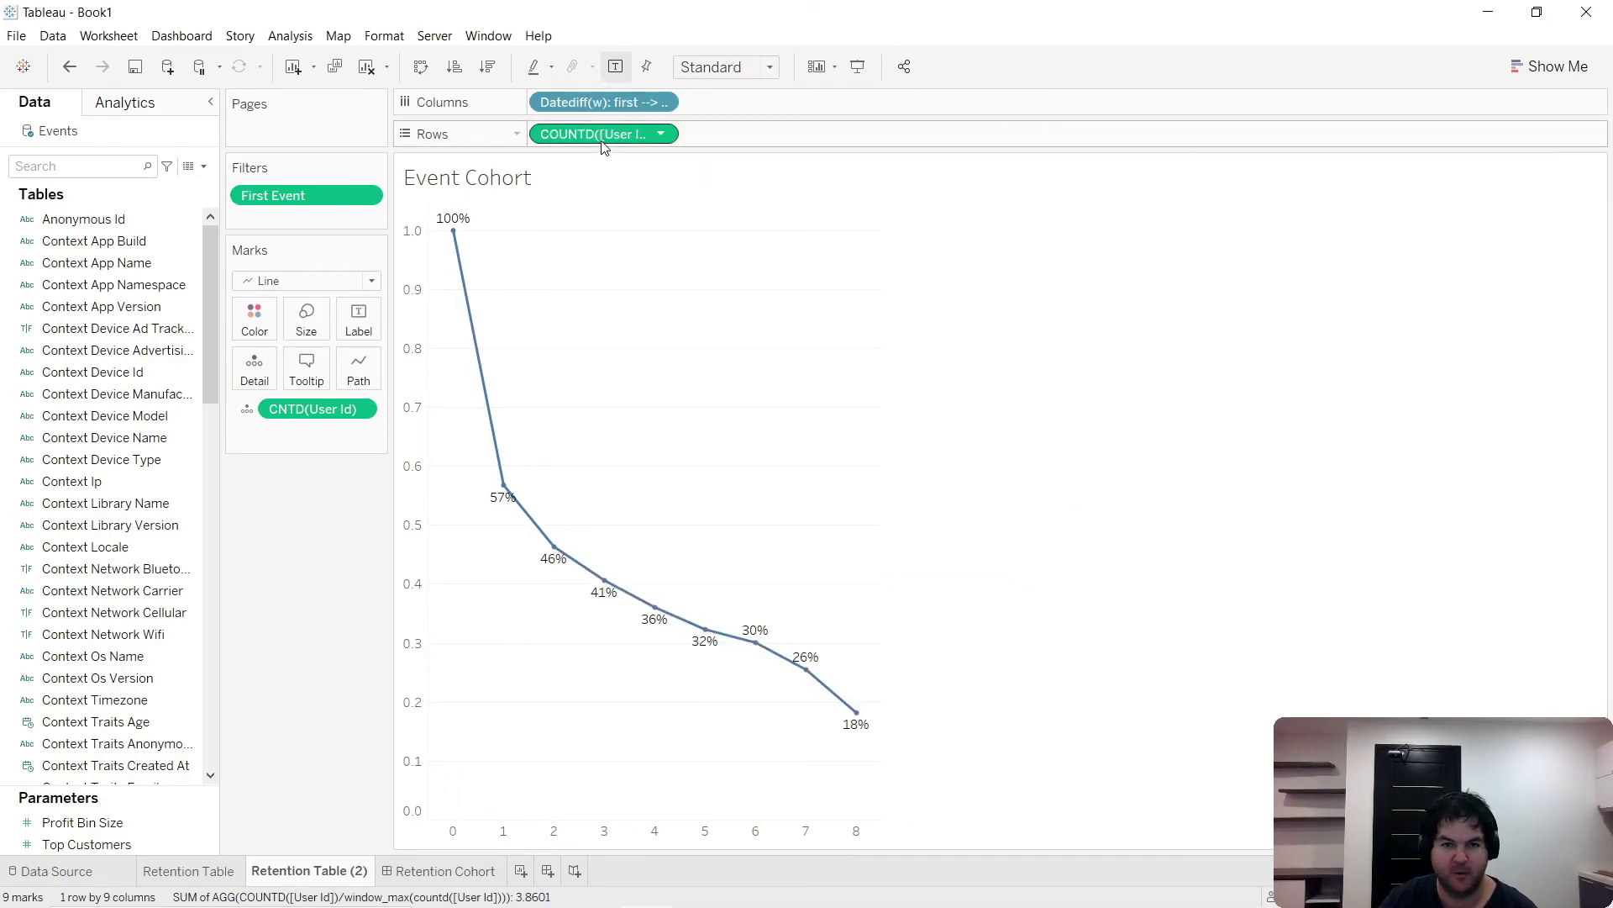
- Format the vertical axis numbers of the COUNTD ratio as percentages with 0 decimal places
right_click(598, 138)
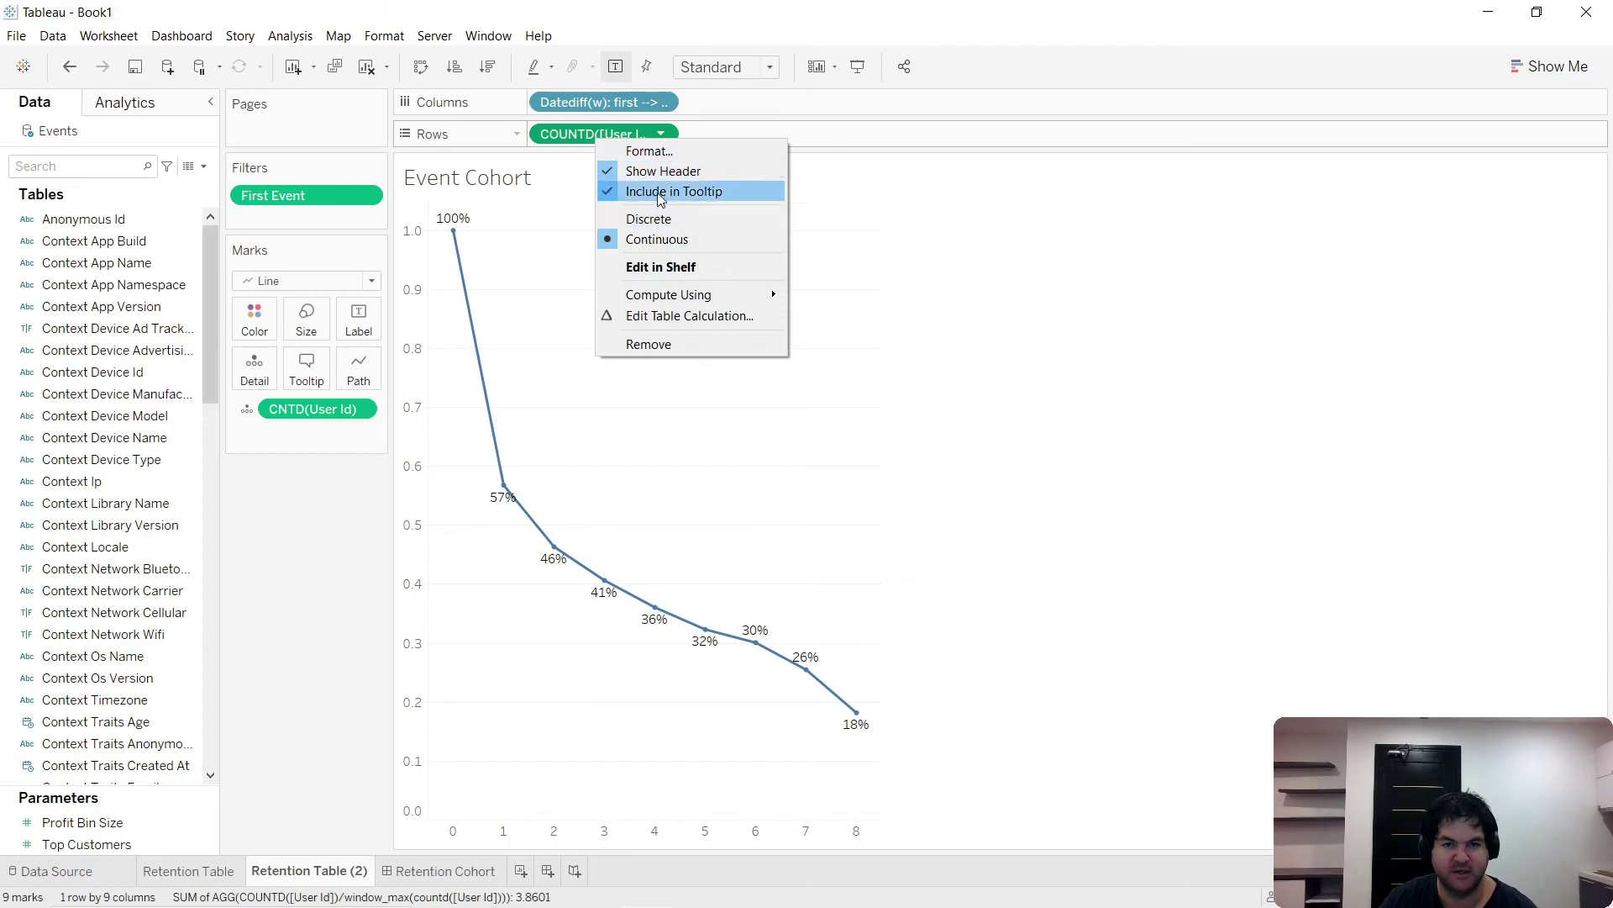
left_click(649, 151)
left_click(179, 351)
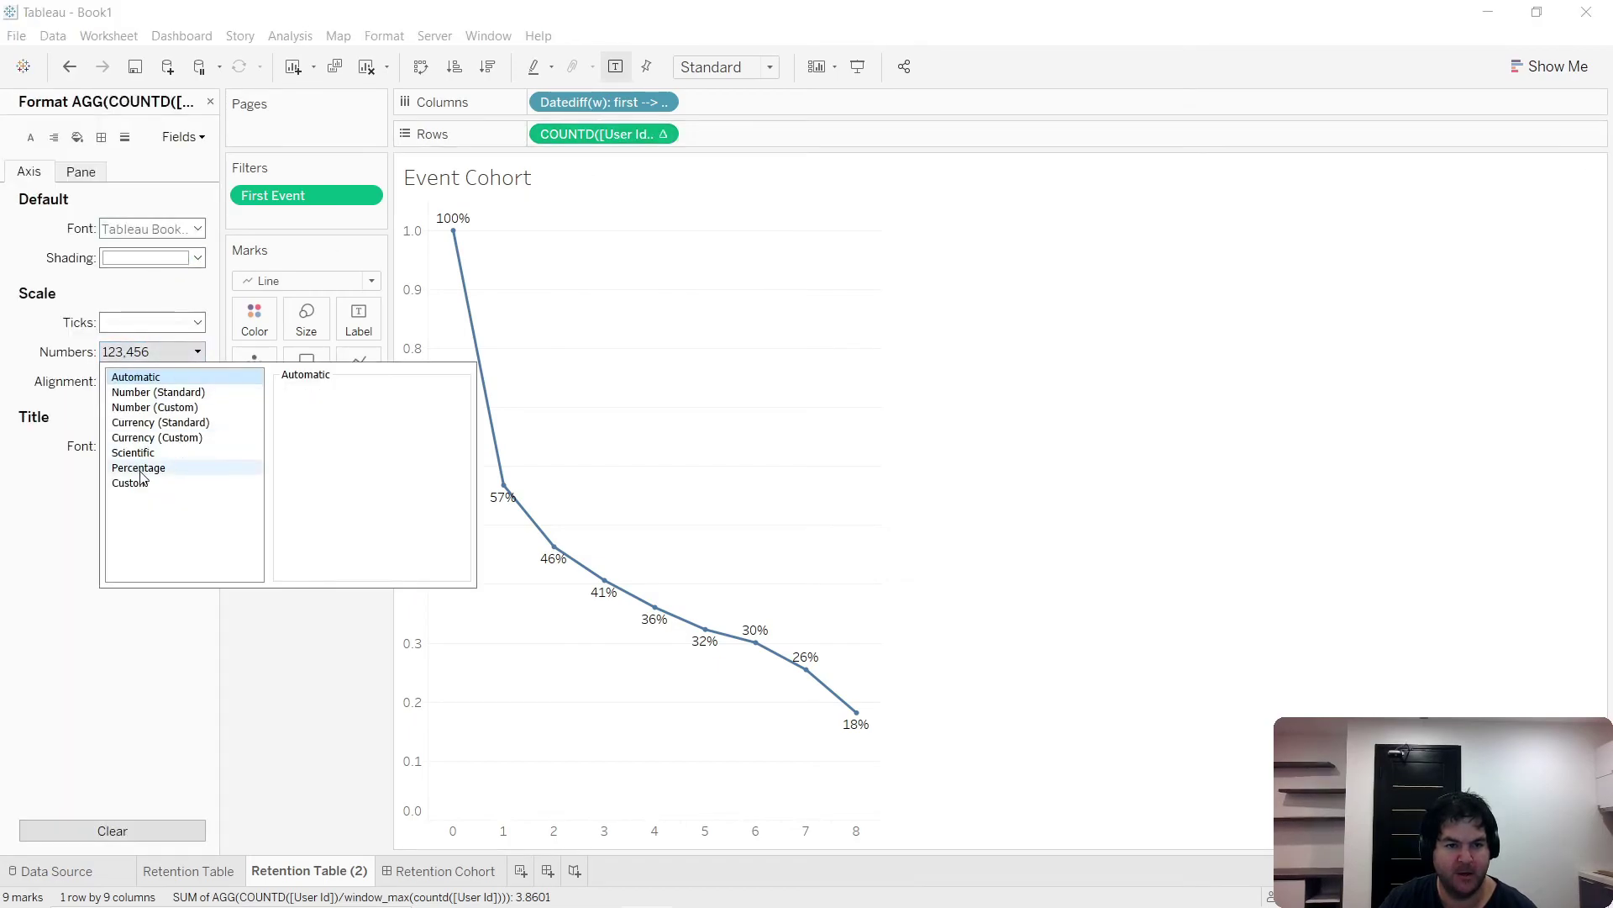
left_click(166, 468)
left_click(328, 417)
left_click(328, 418)
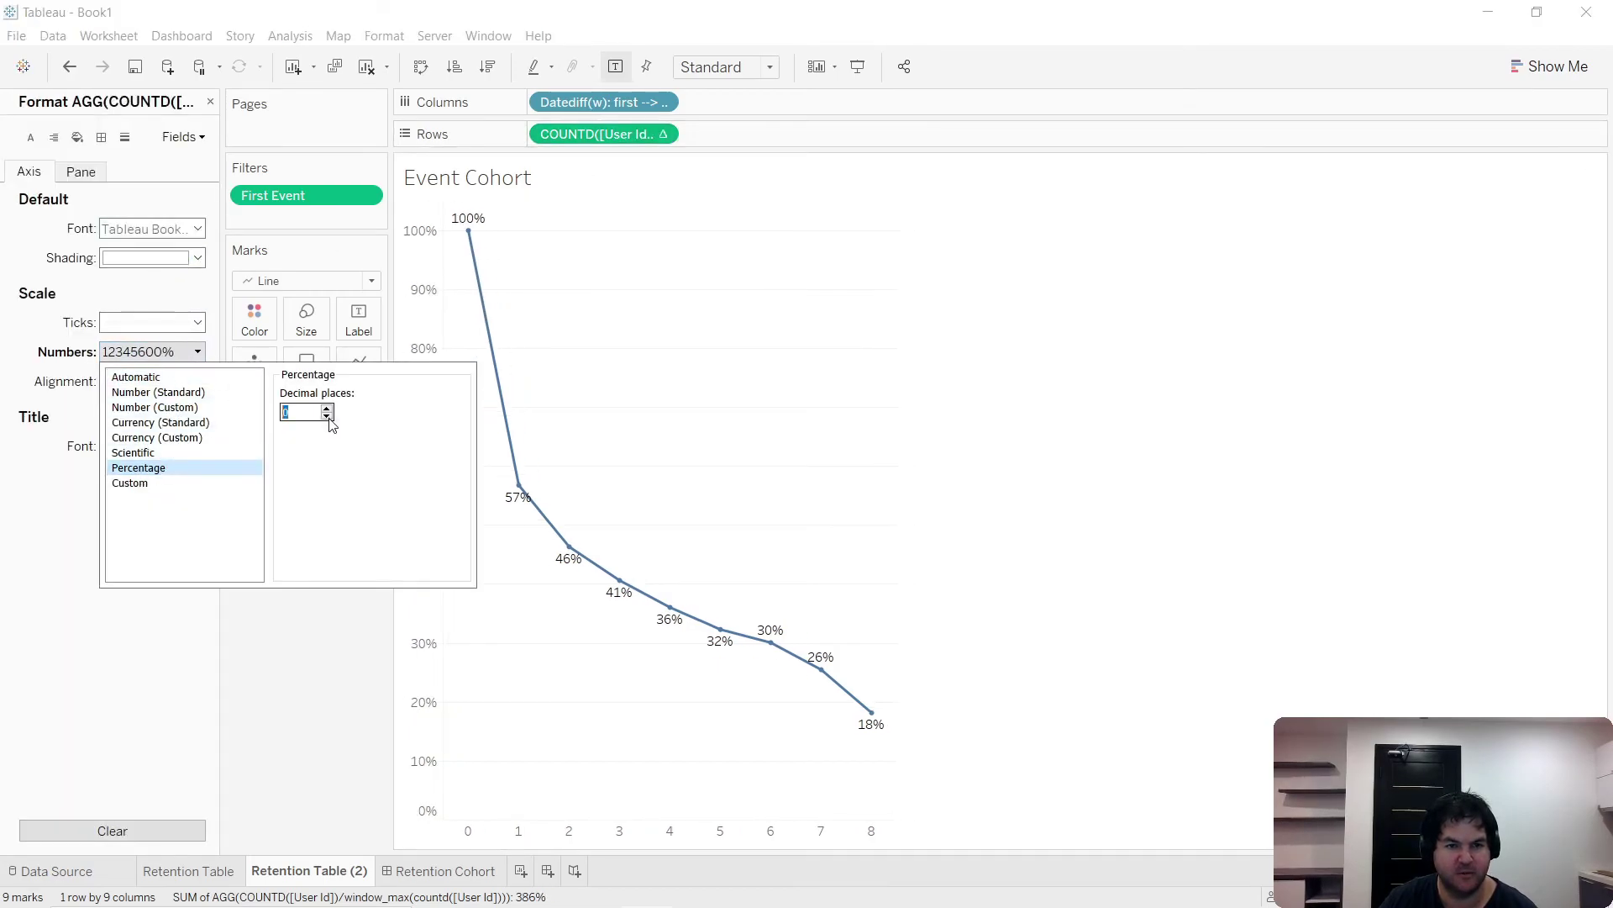
- Set the font color of the vertical axis labels to black
left_click(146, 212)
left_click(128, 230)
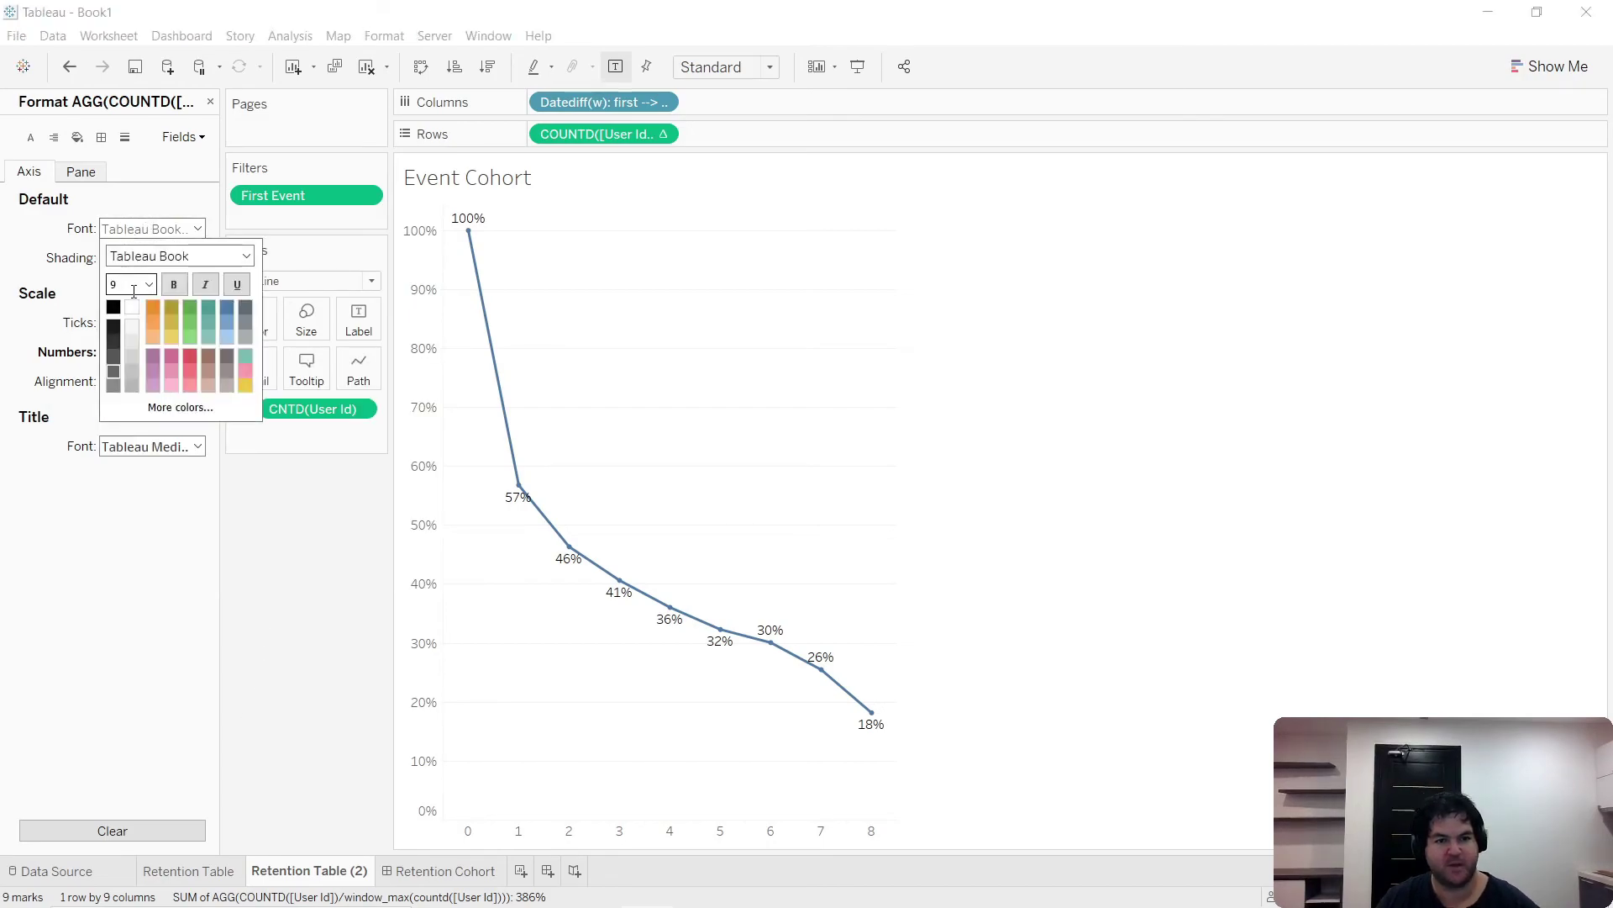
left_click(113, 318)
left_click(284, 636)
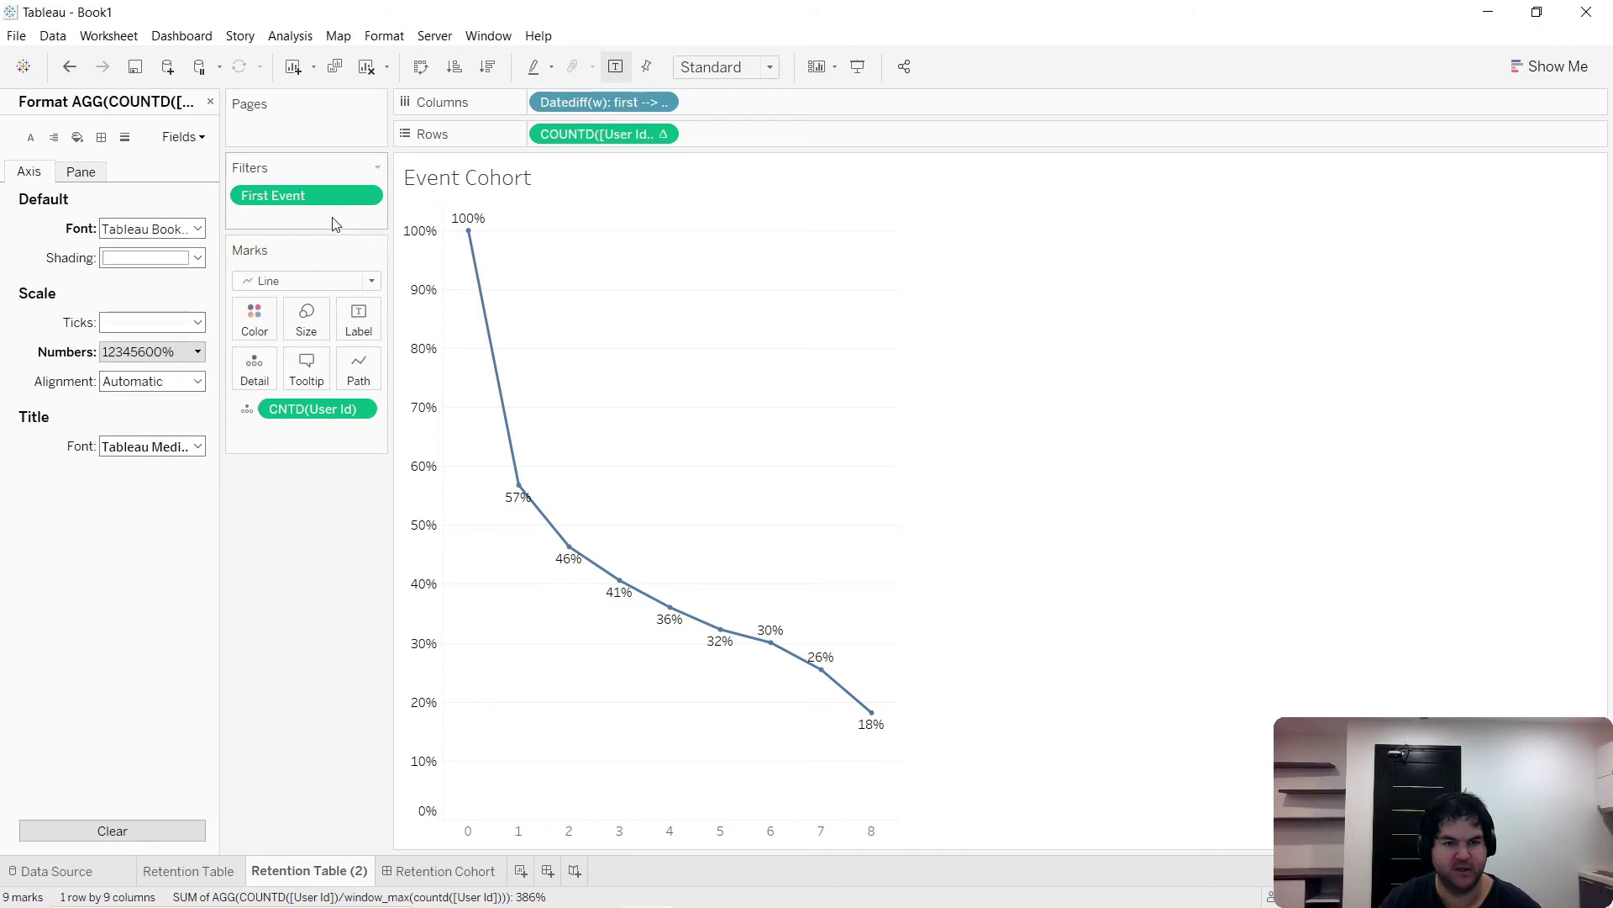
- Set the font color of the week number labels on the horizontal axis to black and finish formatting
left_click(602, 101)
left_click(154, 231)
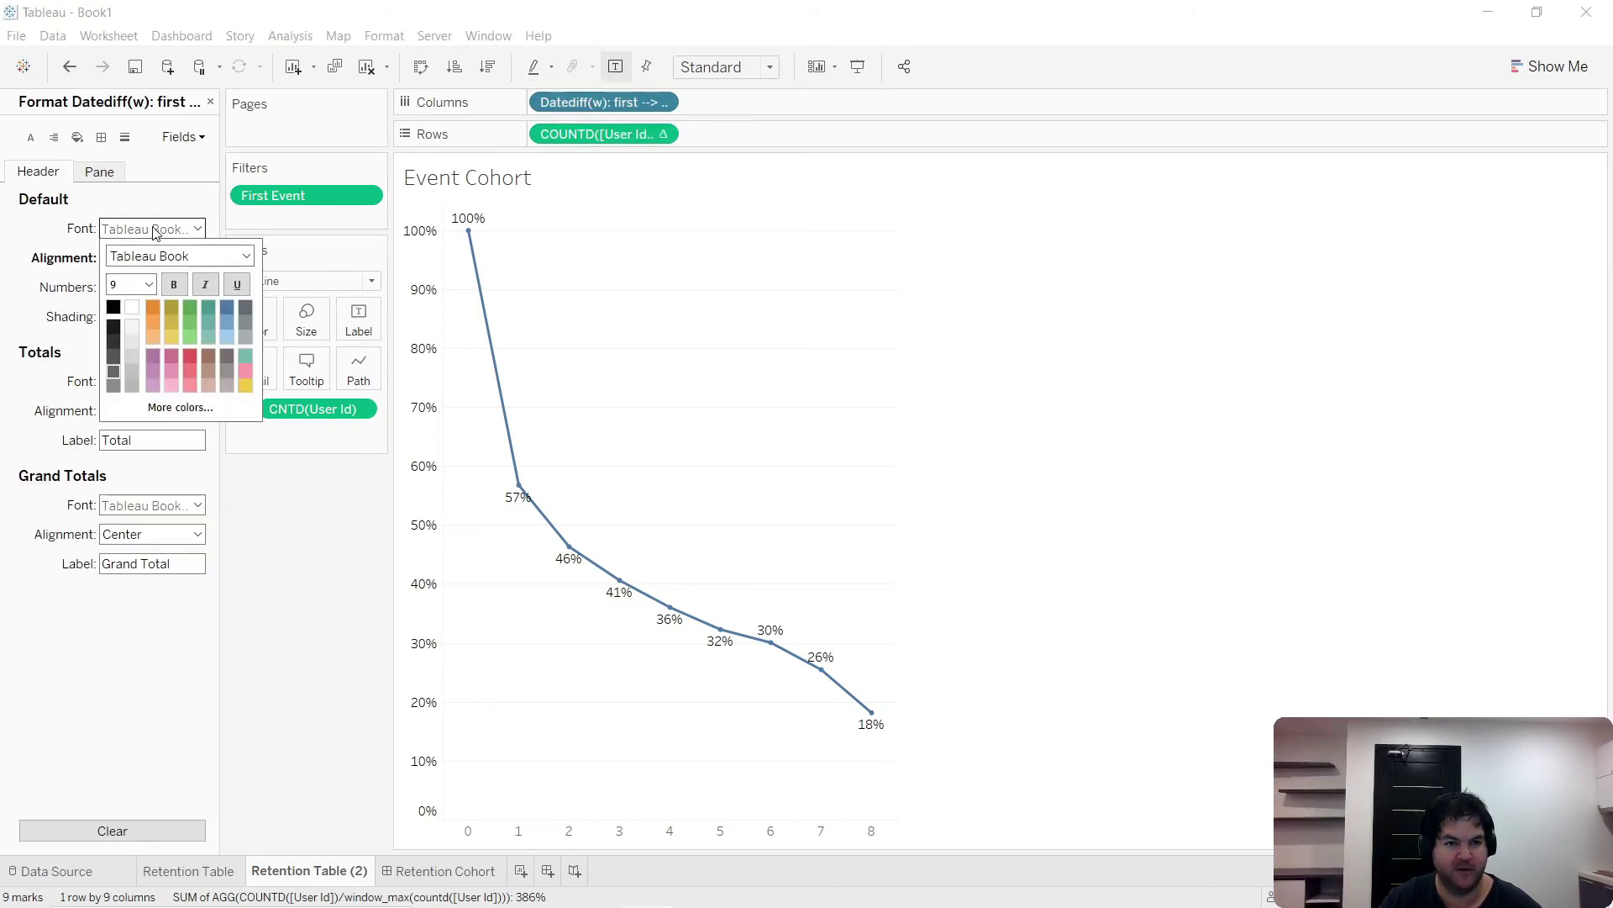
left_click(112, 316)
left_click(967, 437)
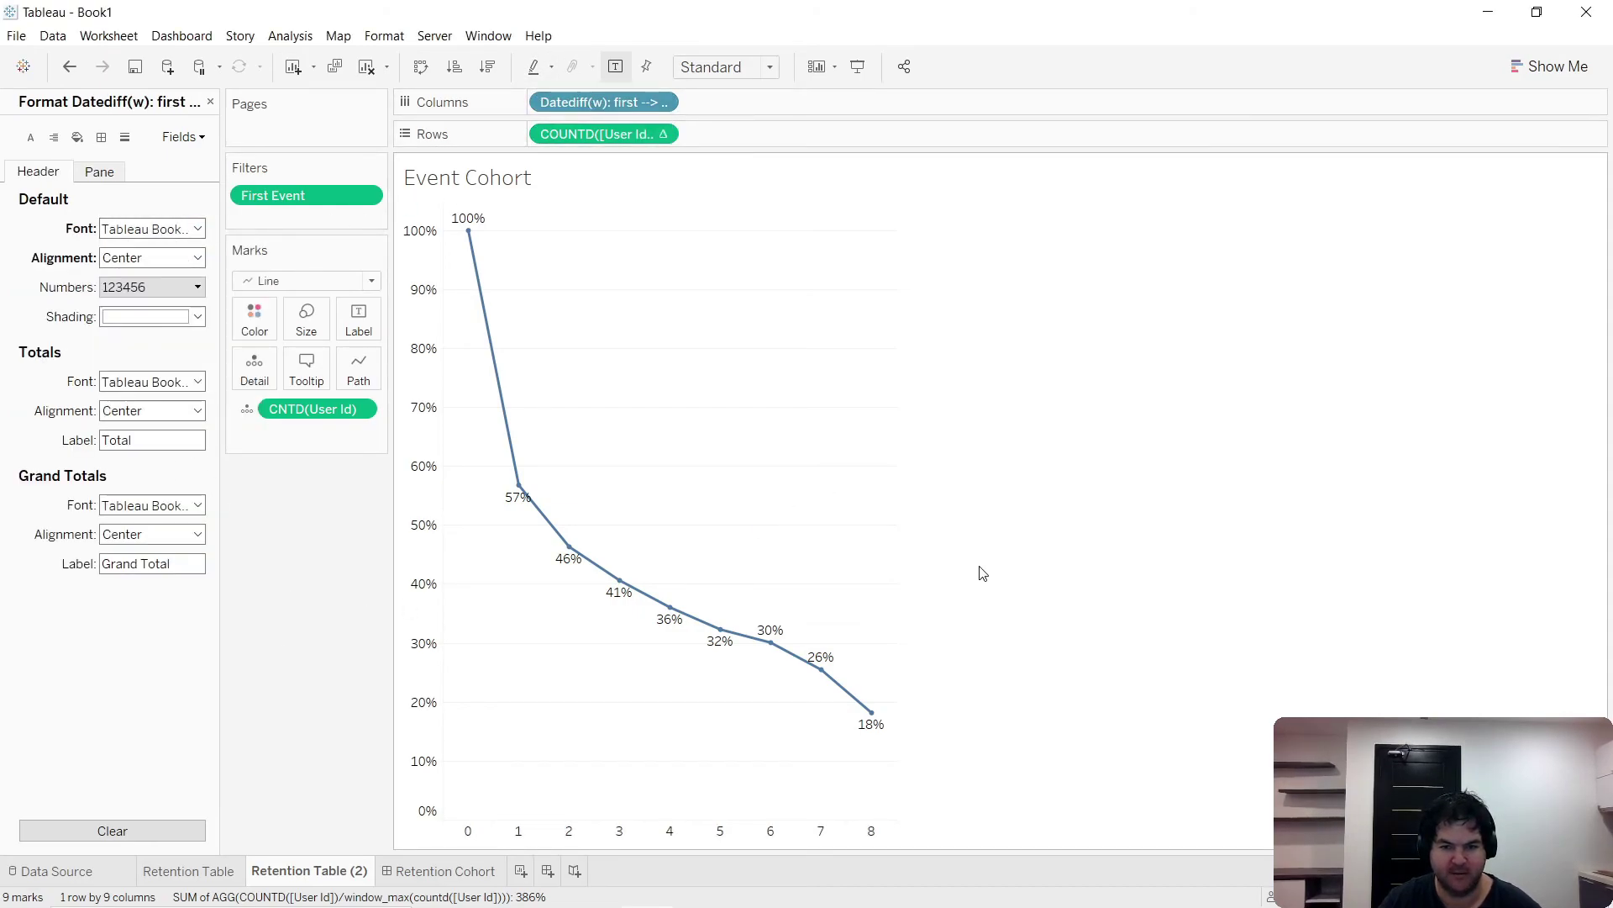
left_click(211, 103)
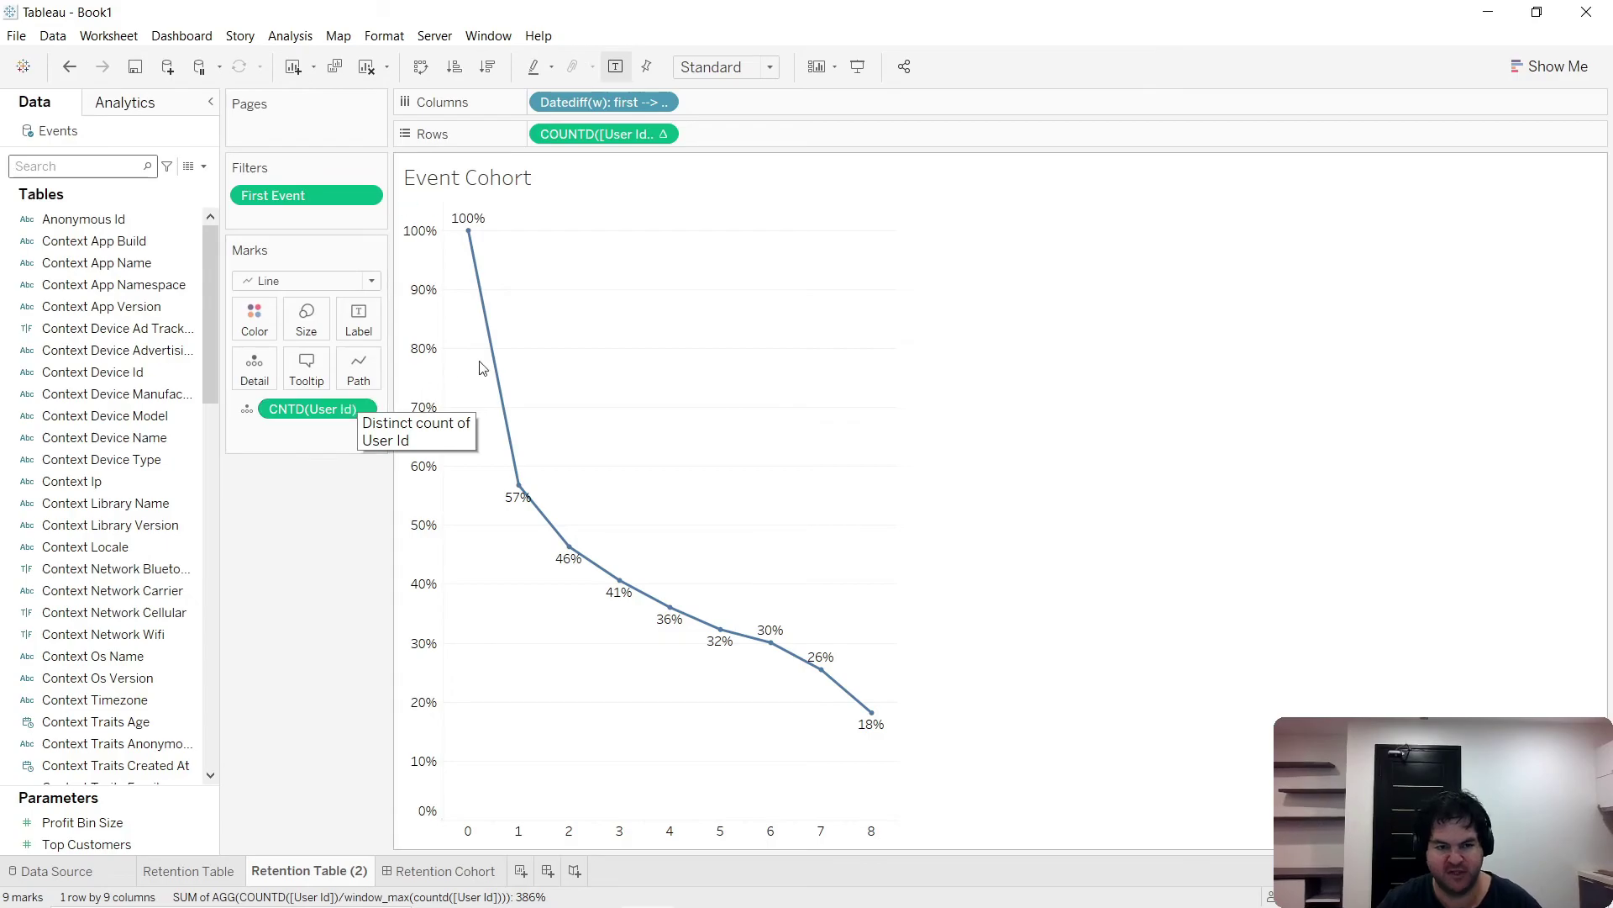
- Rename the Retention Table (2) worksheet as "Retention Curve"
left_click(217, 872)
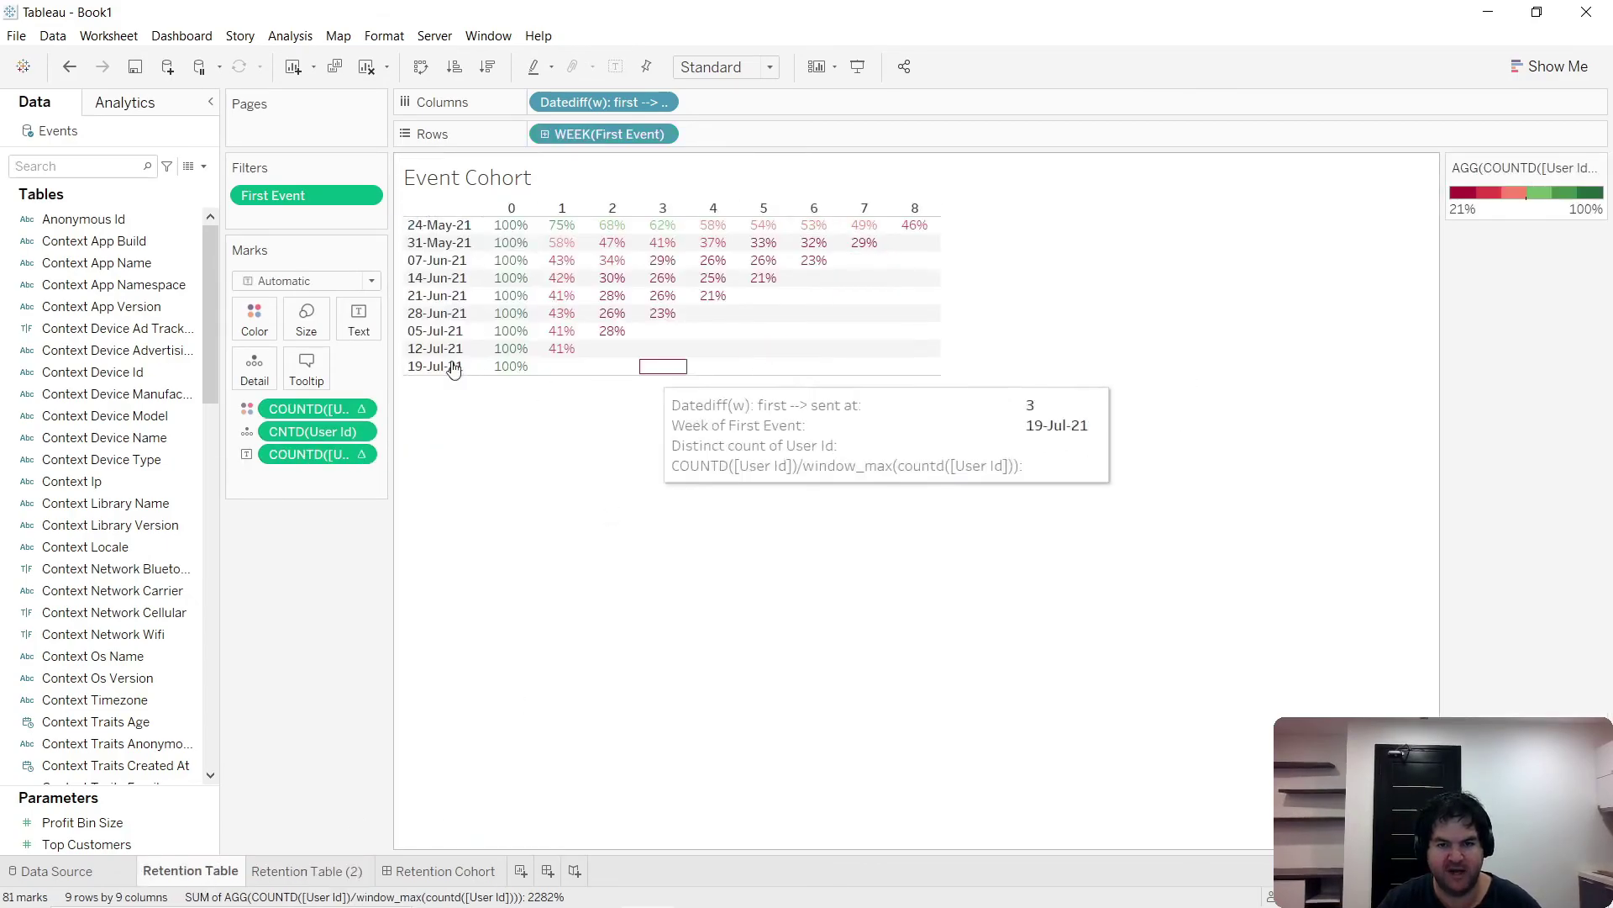
left_click(322, 871)
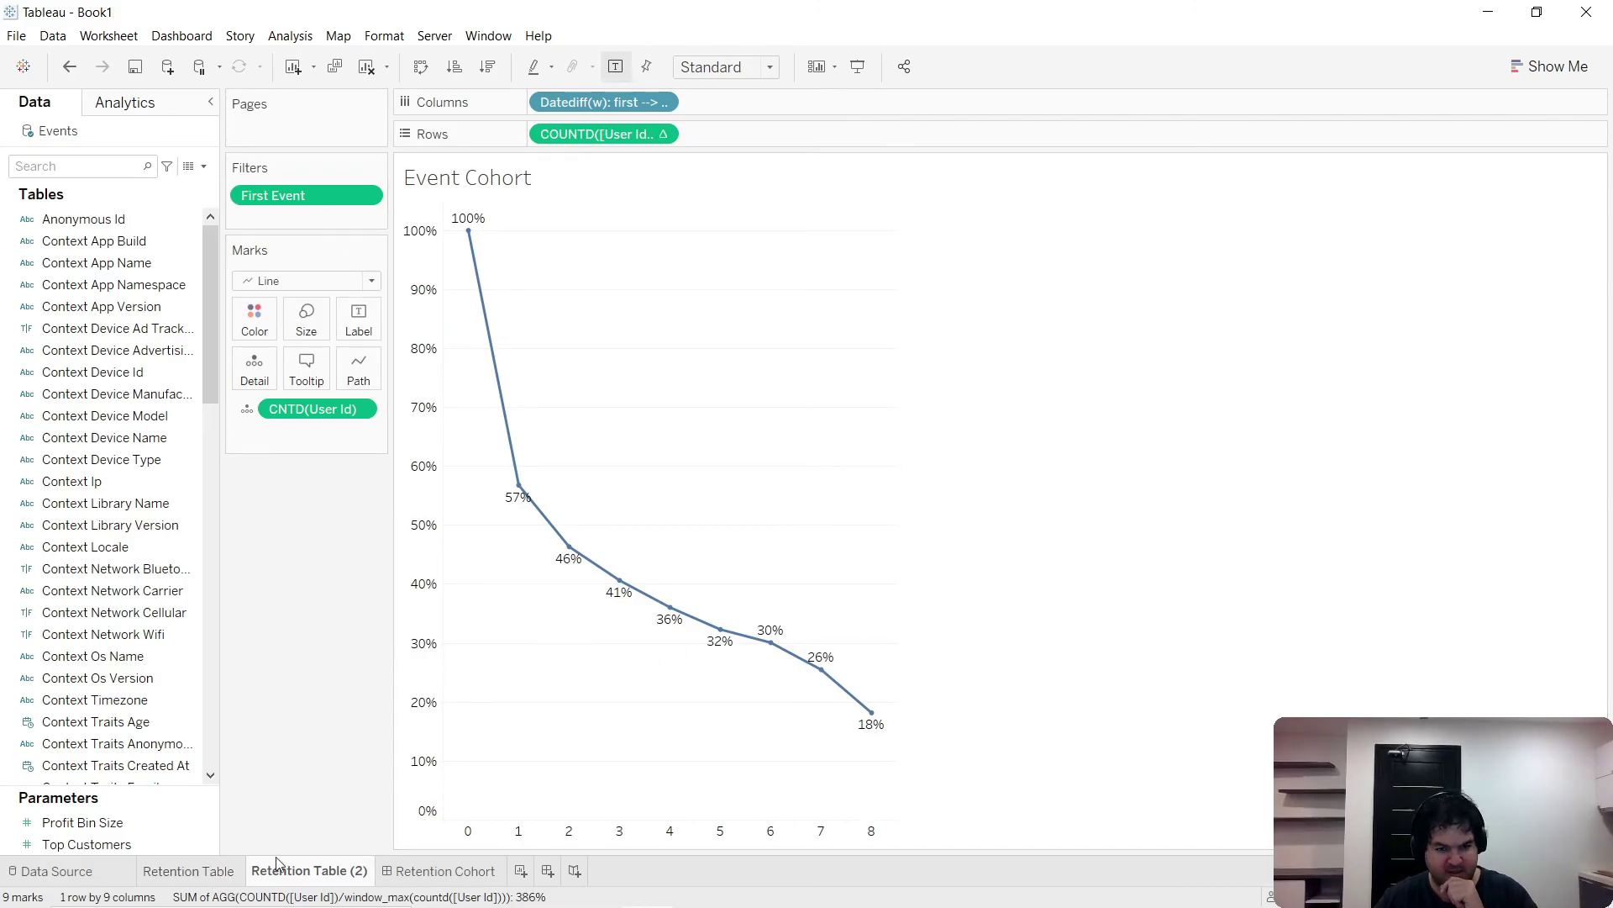
double_click(337, 872)
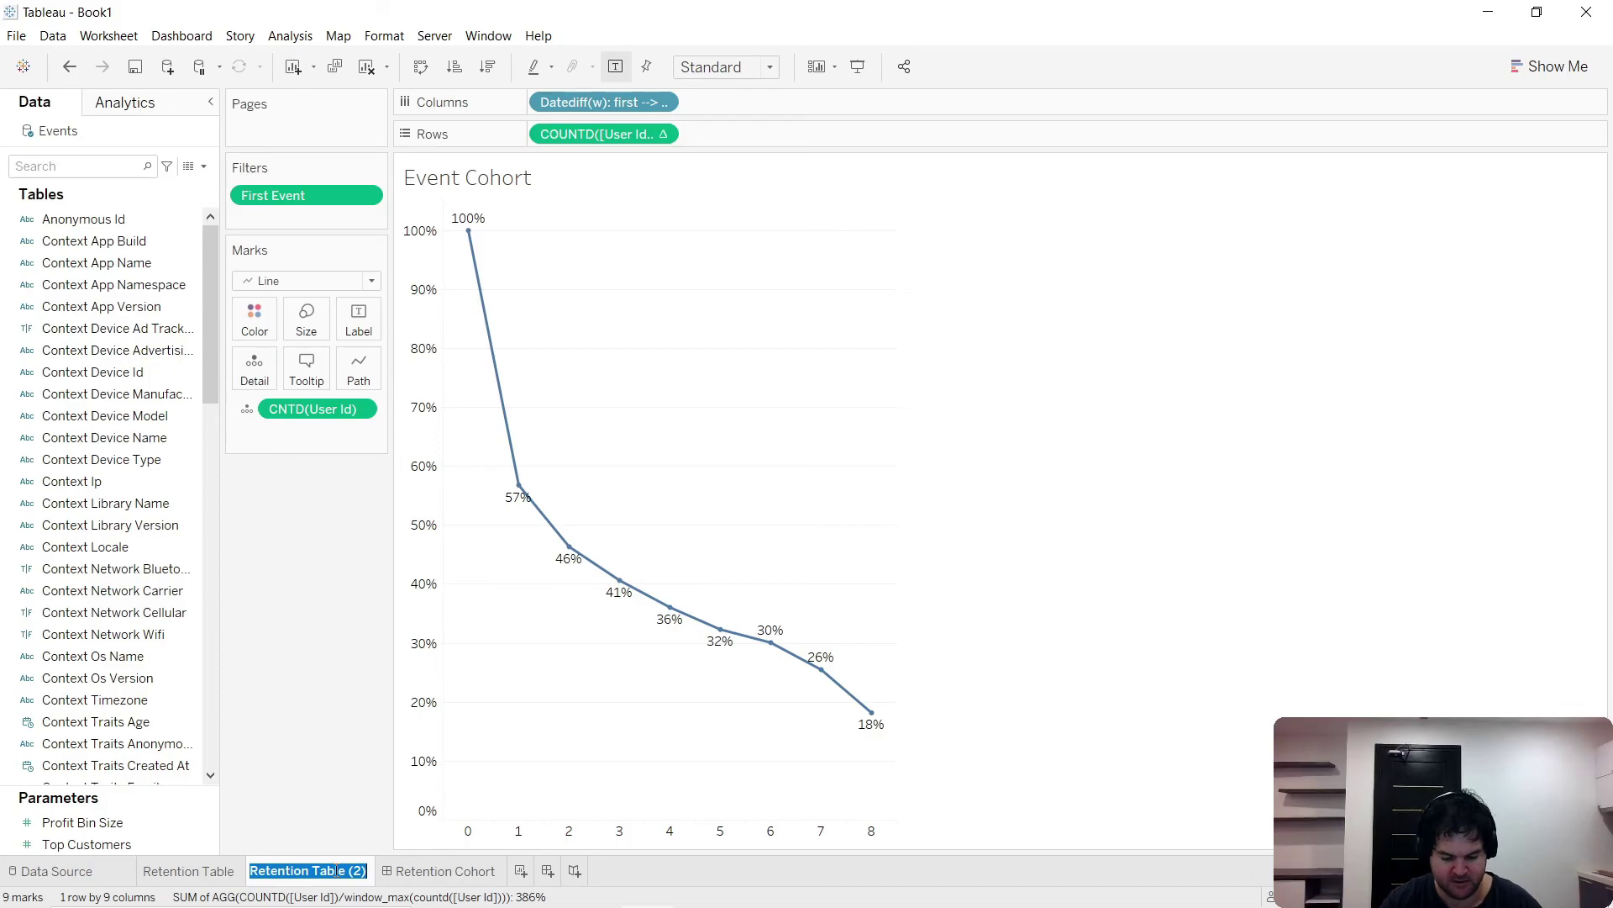
type("Retention")
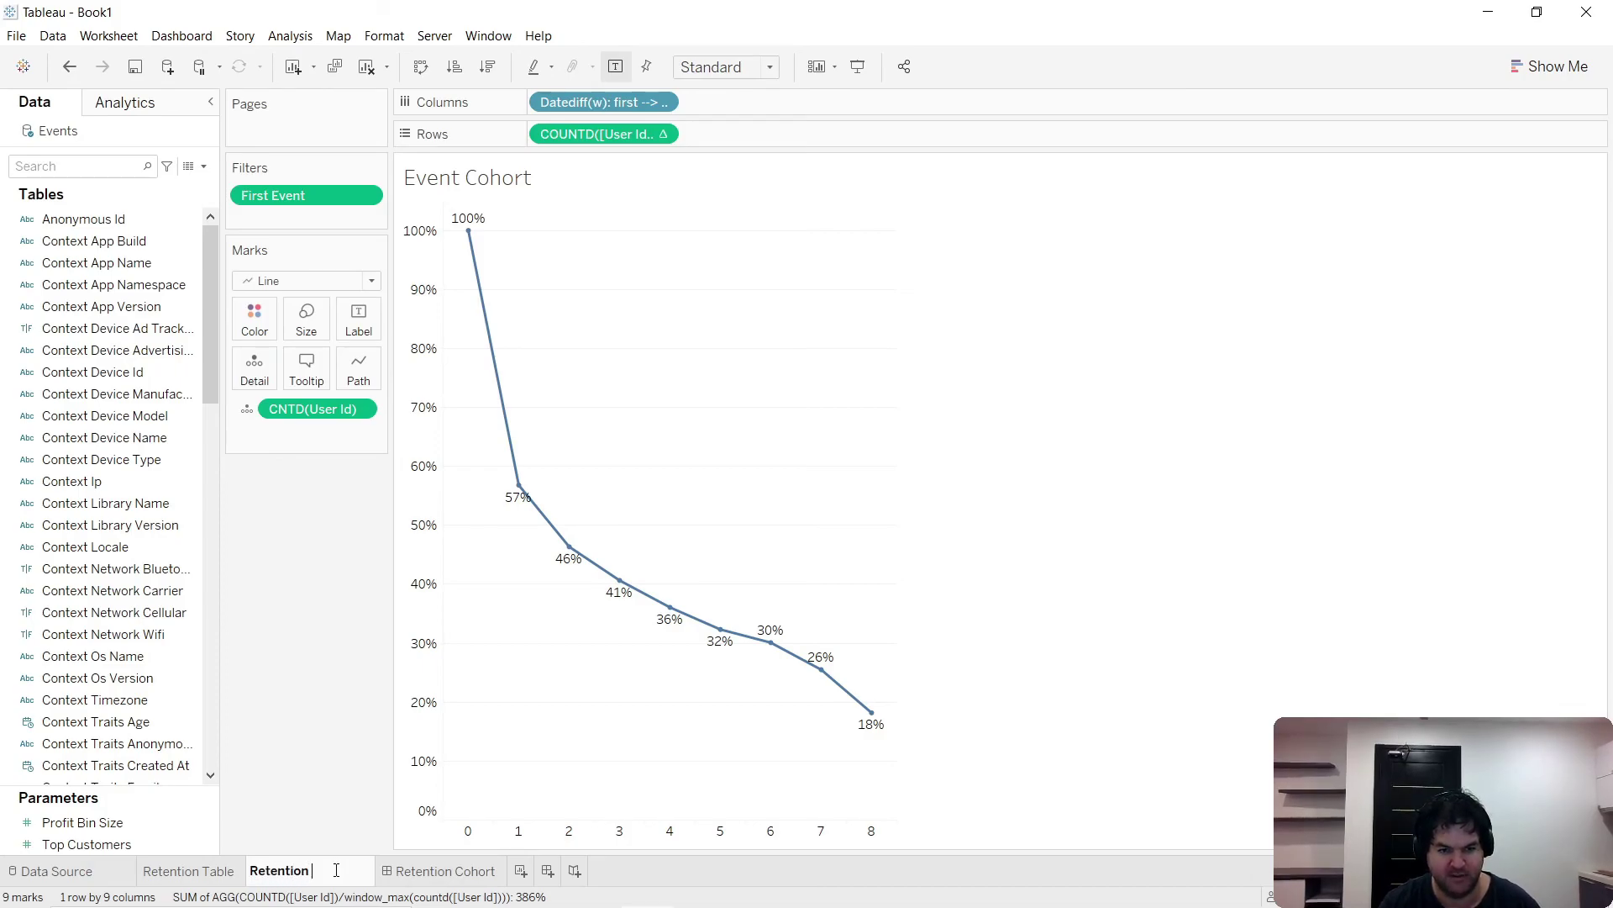
type(" Curve")
key("Return")
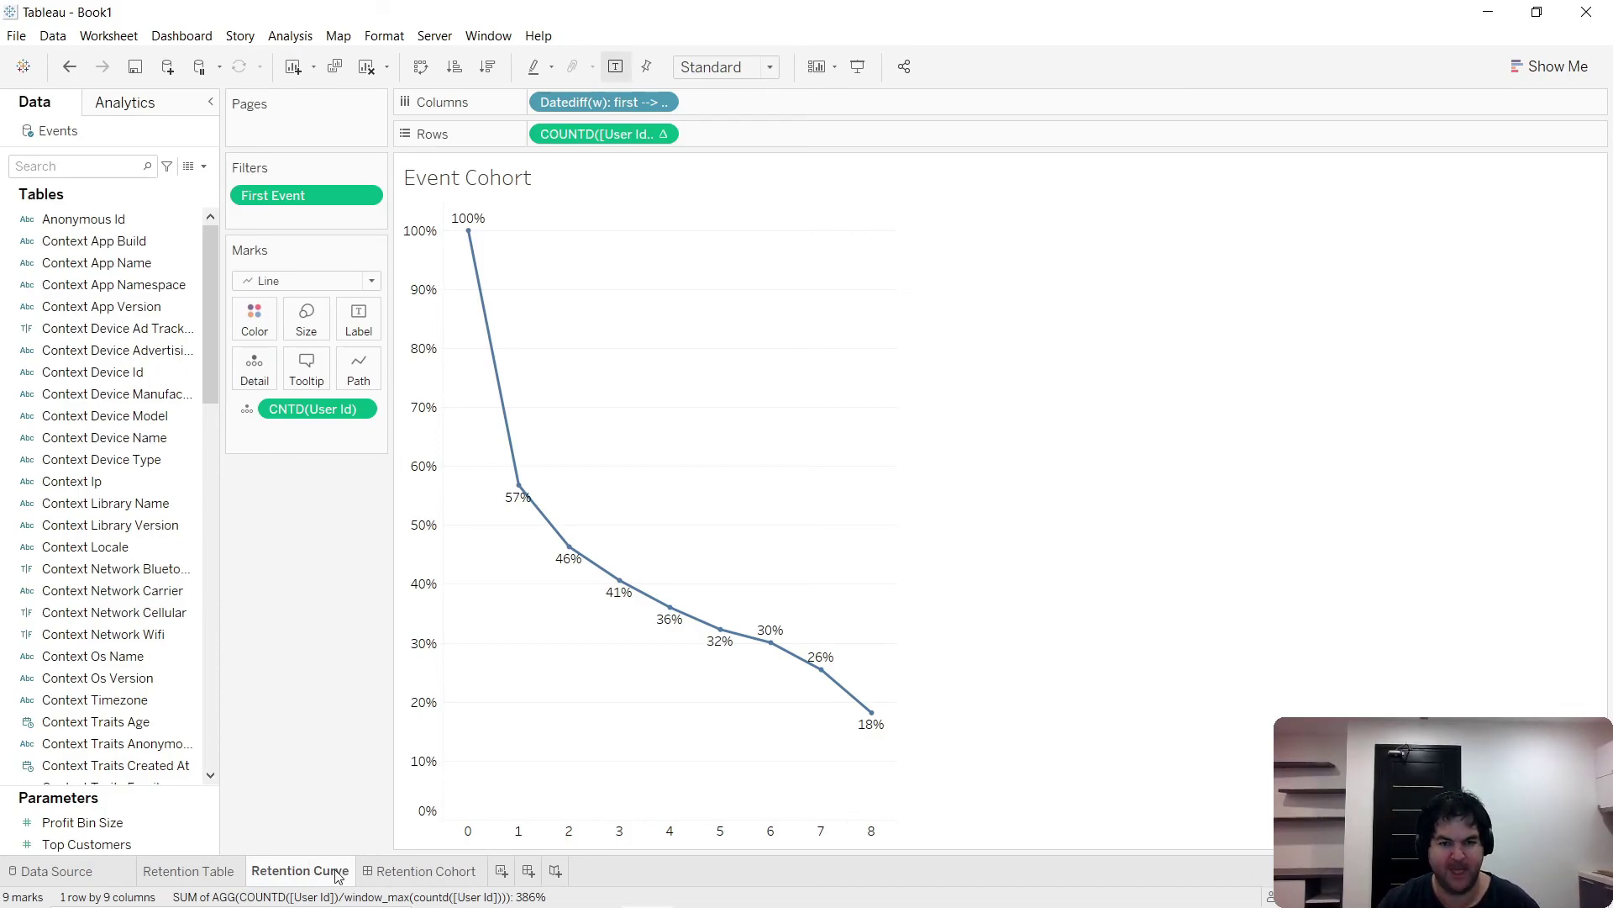
- Examine the Retention Table's week 2 column and the 24-May-21 to 19-Jul-21 cohort rows, including cohorts with missing weeks
left_click(189, 872)
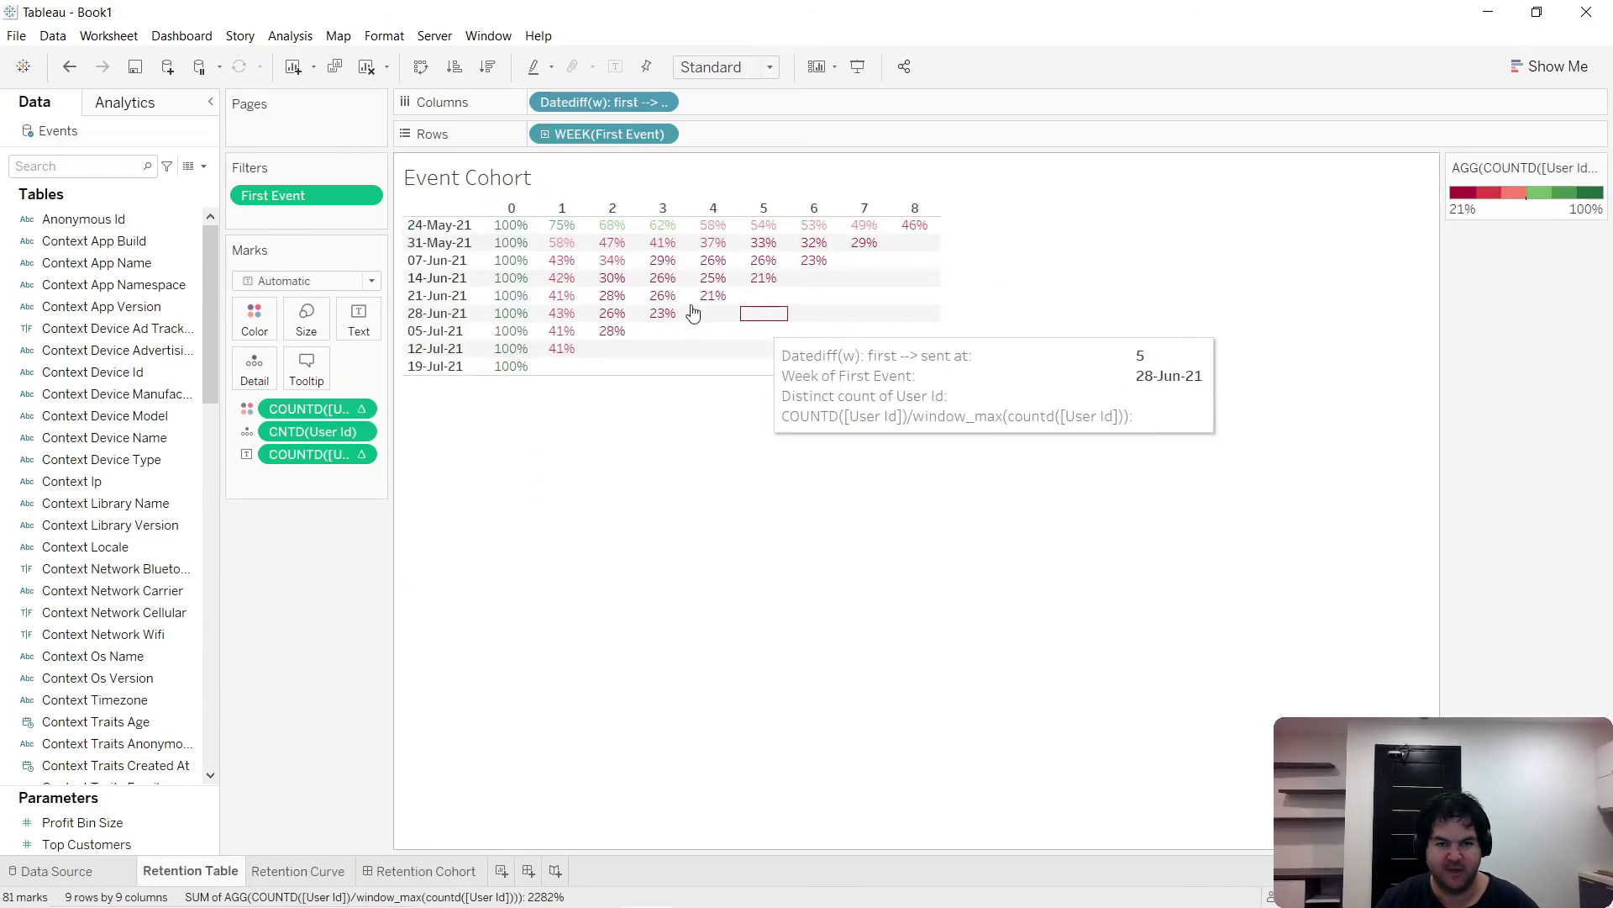
mouse_move(626, 321)
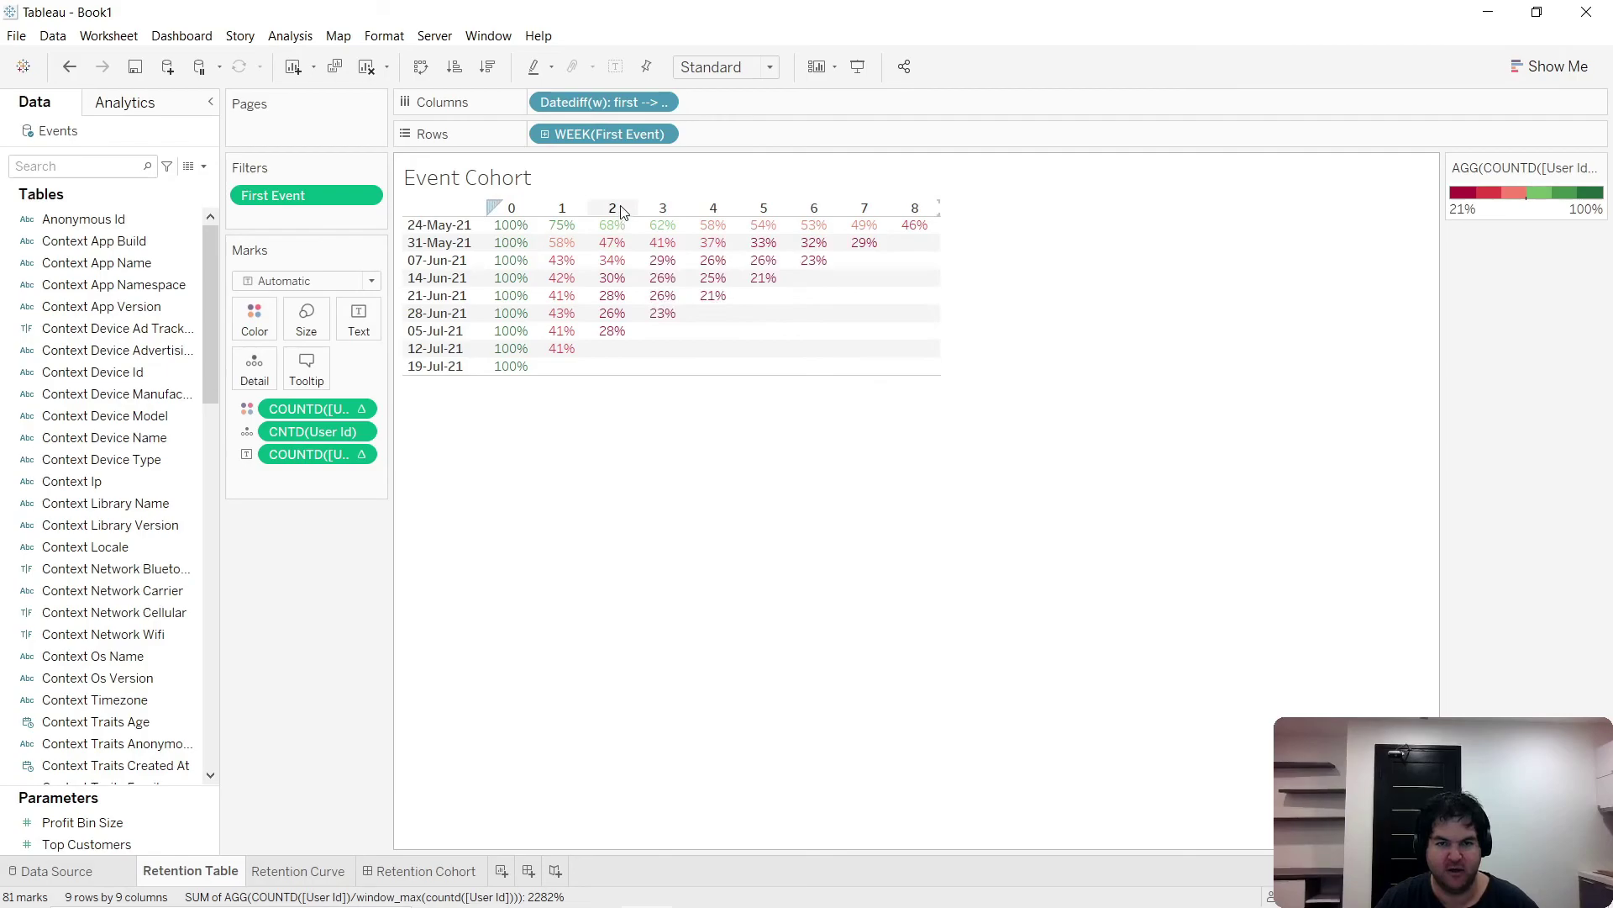
mouse_move(605, 363)
mouse_move(609, 227)
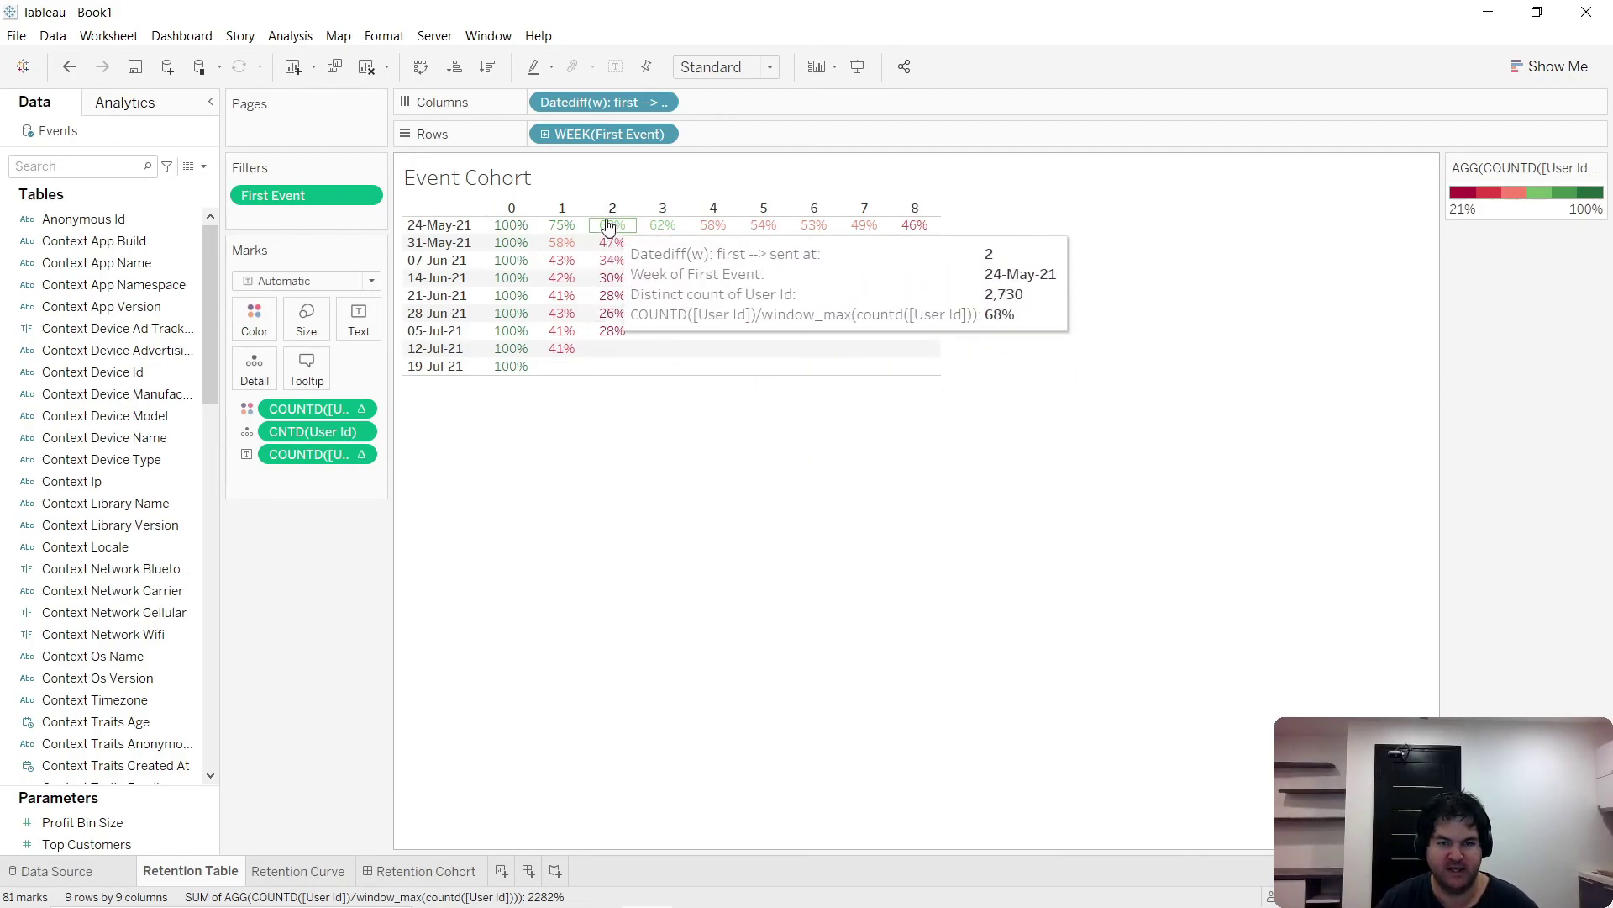
left_click(448, 226)
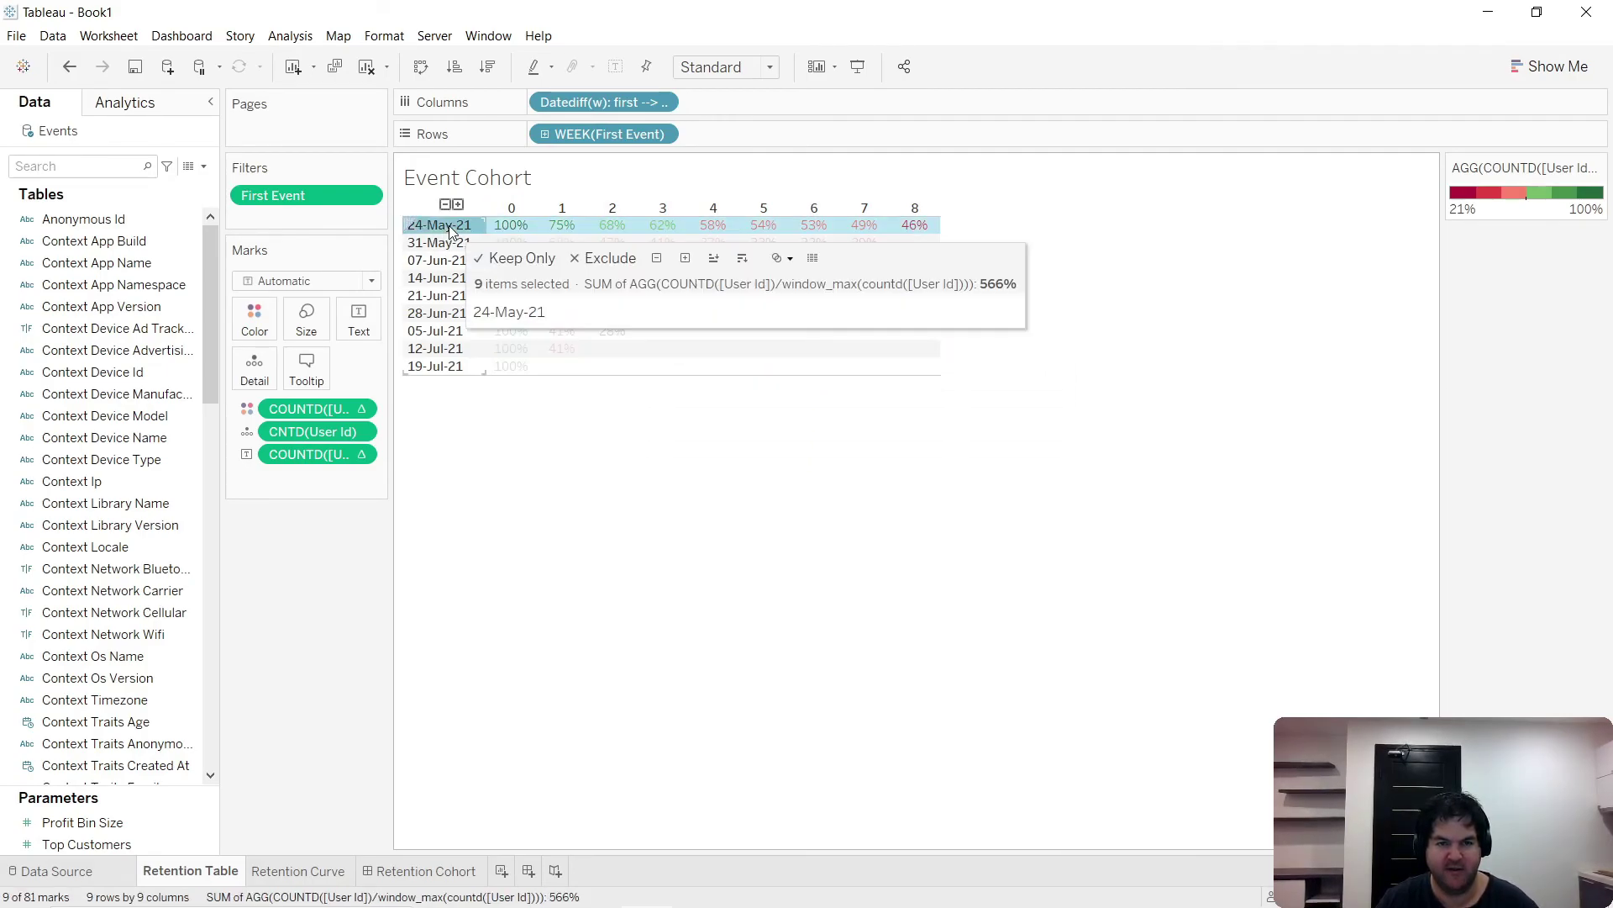
left_click(433, 336, "shift")
left_click(608, 519)
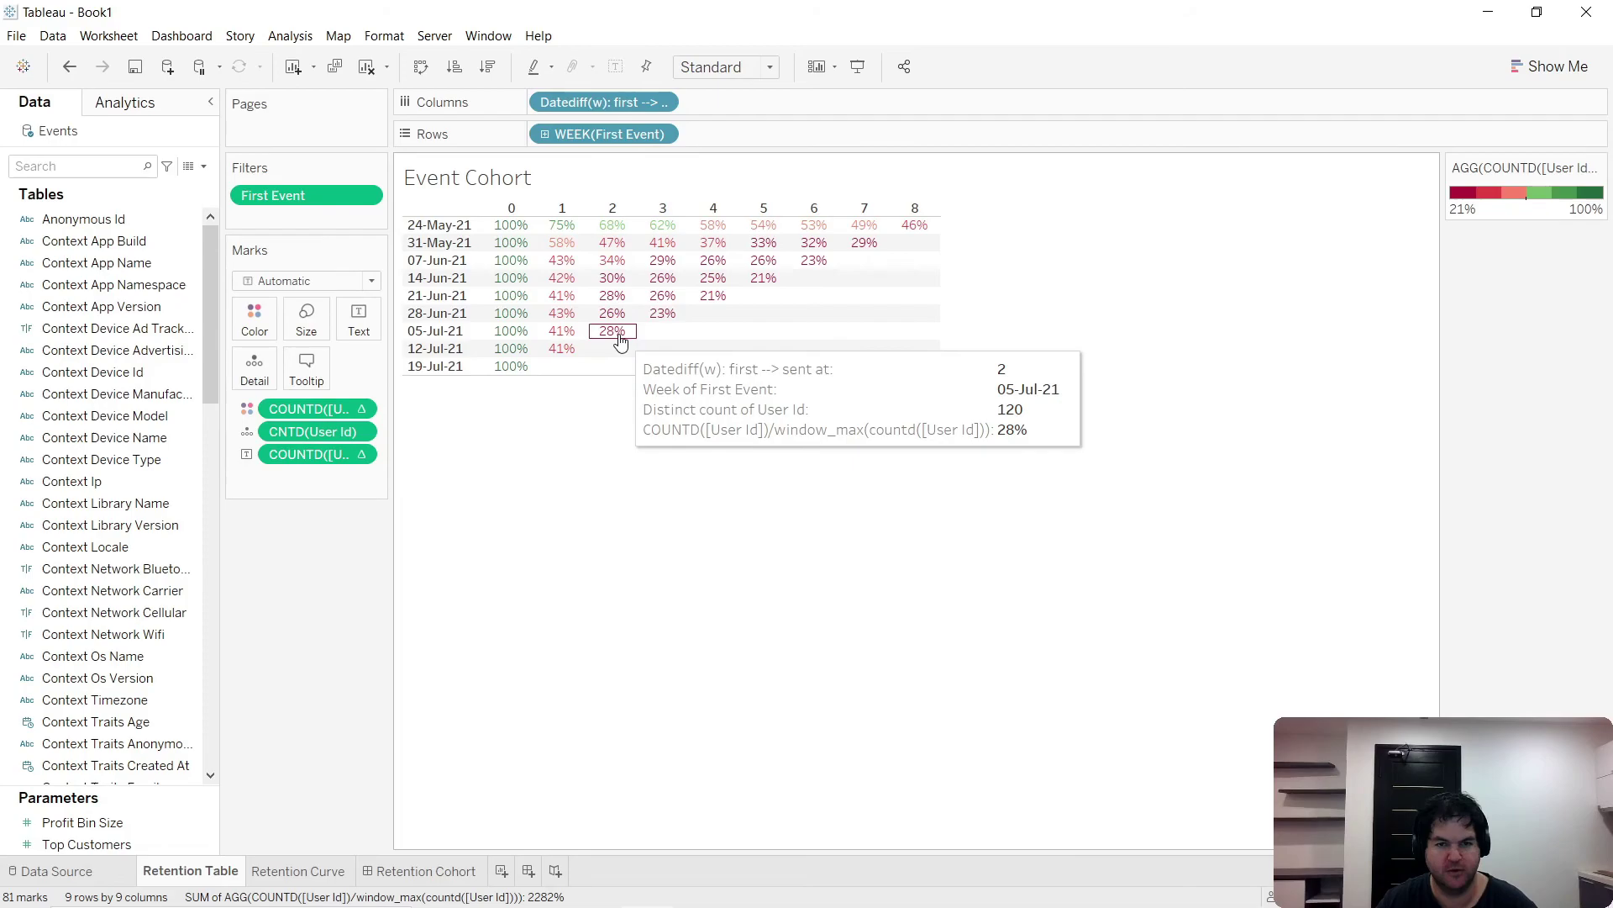
left_click(435, 366)
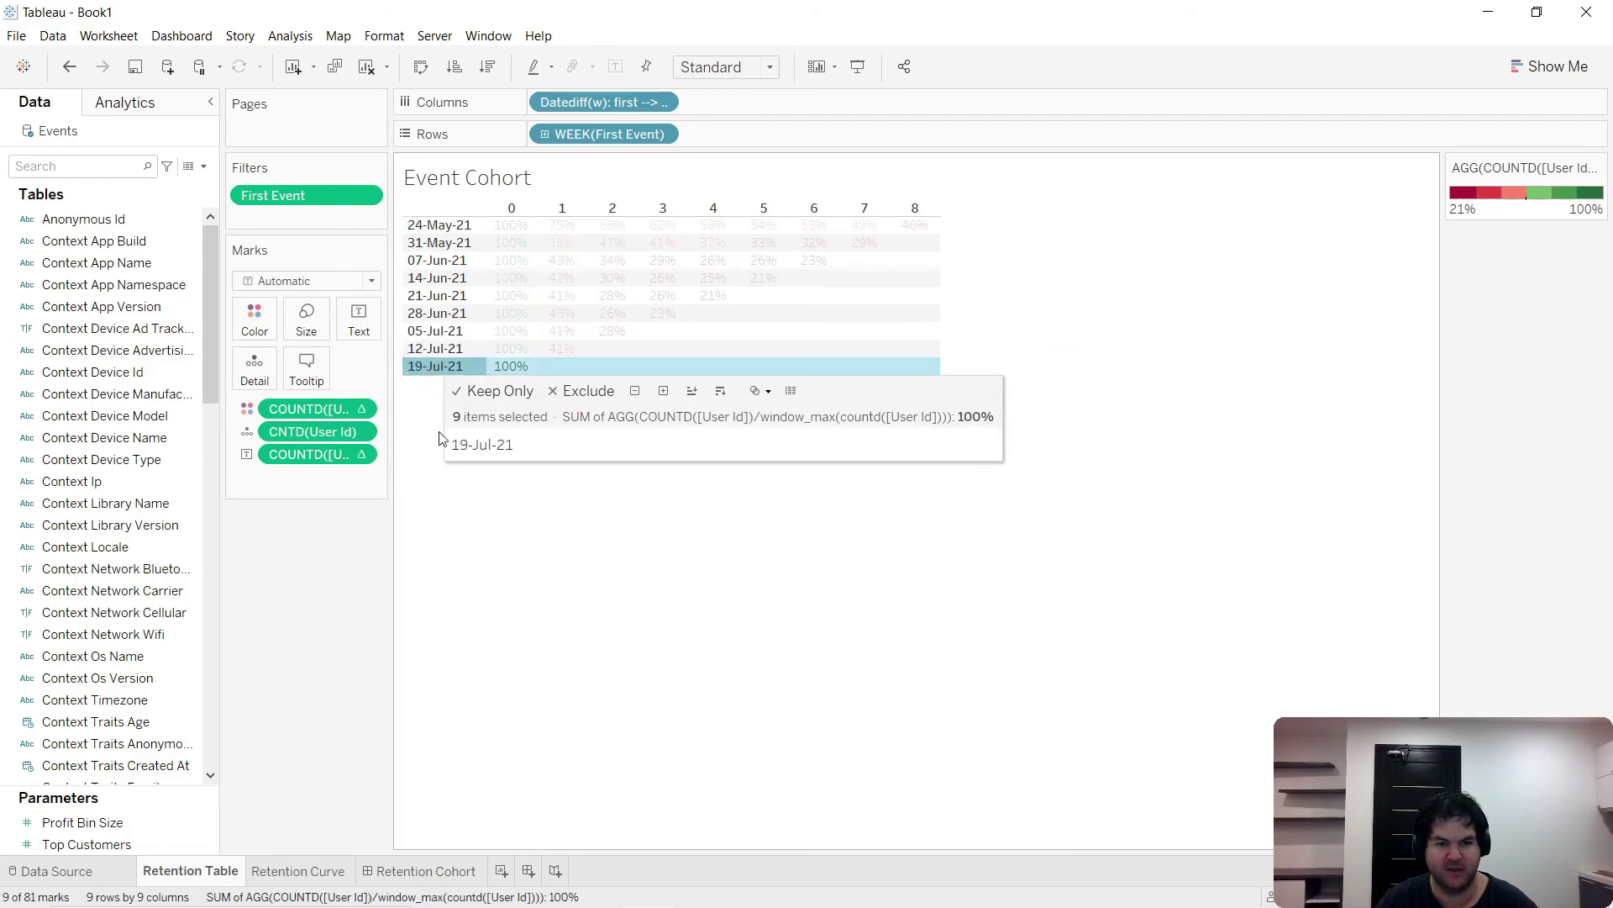
left_click(568, 529)
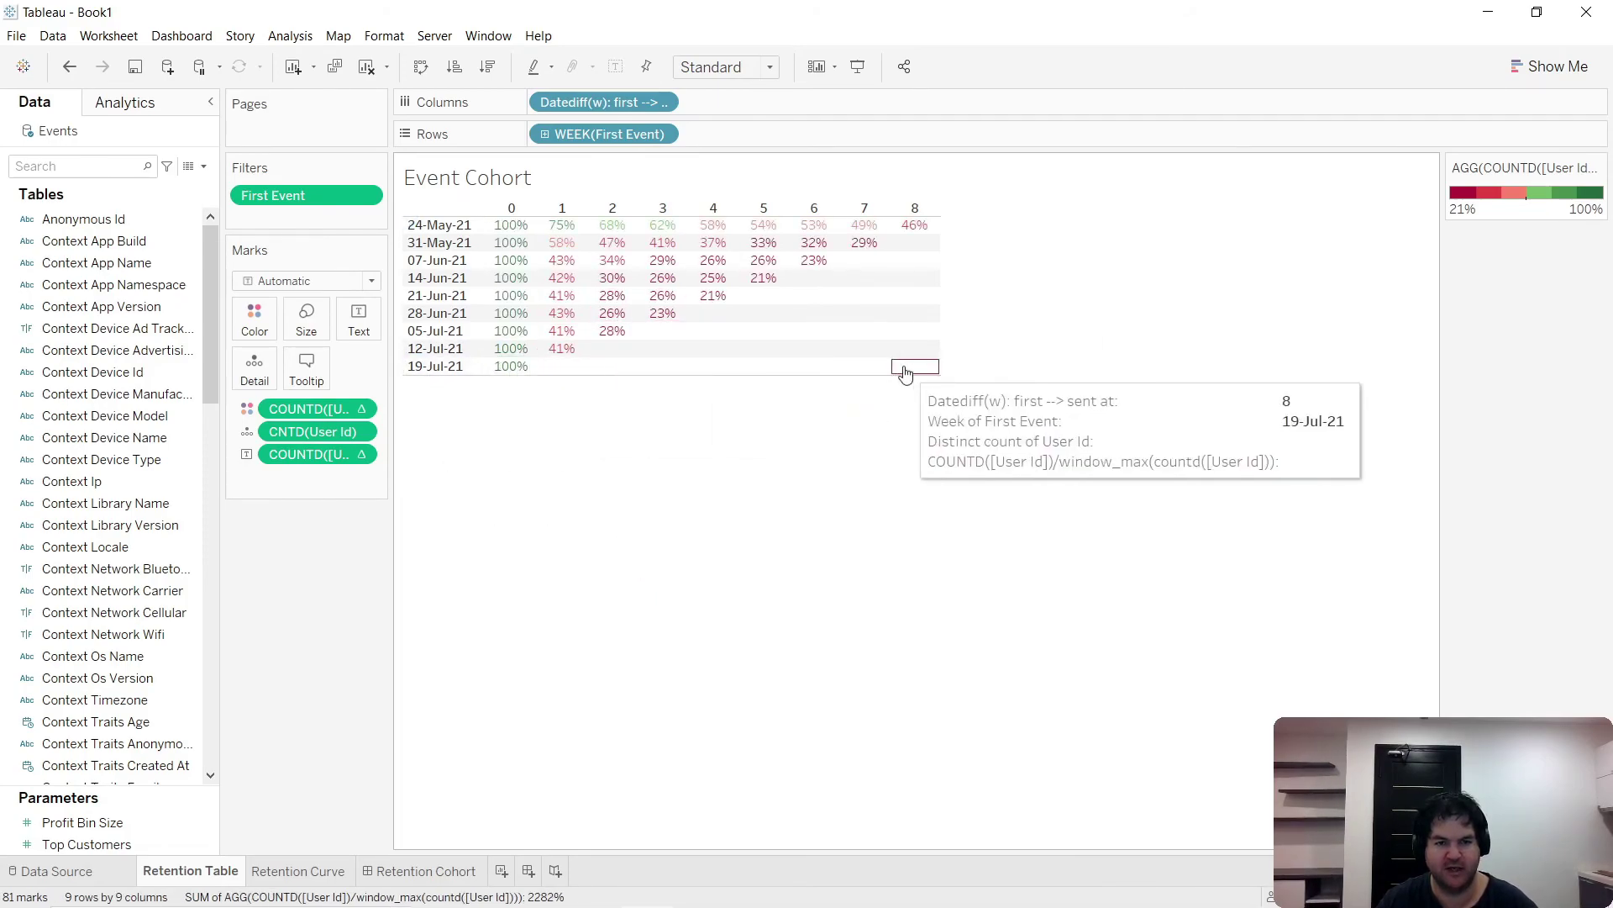
left_click(458, 374)
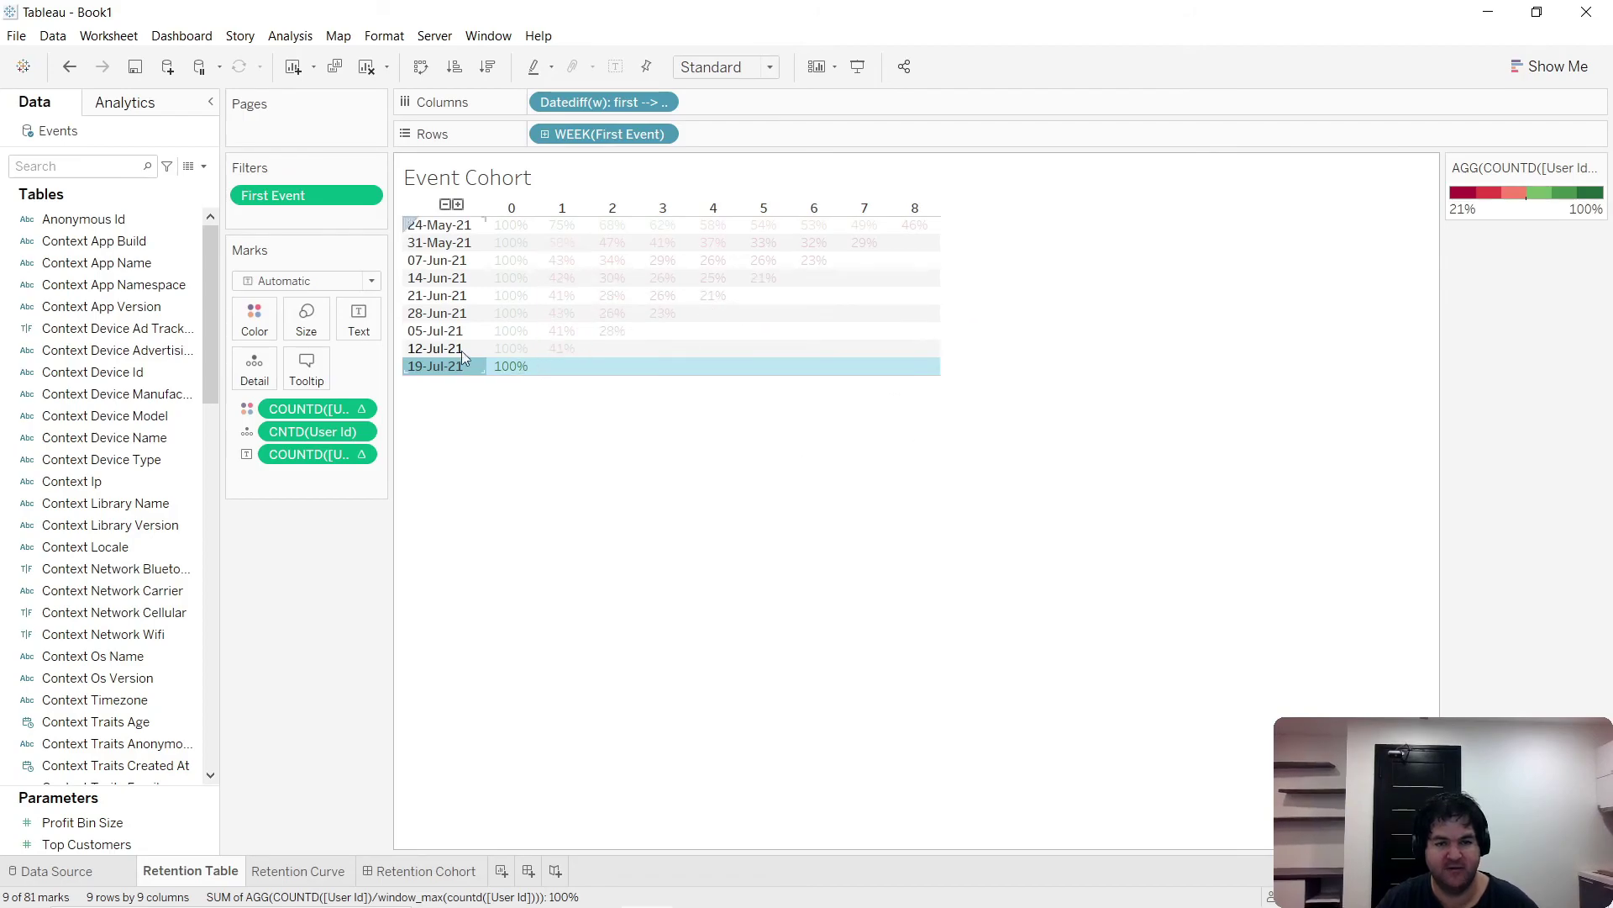
left_click(438, 361)
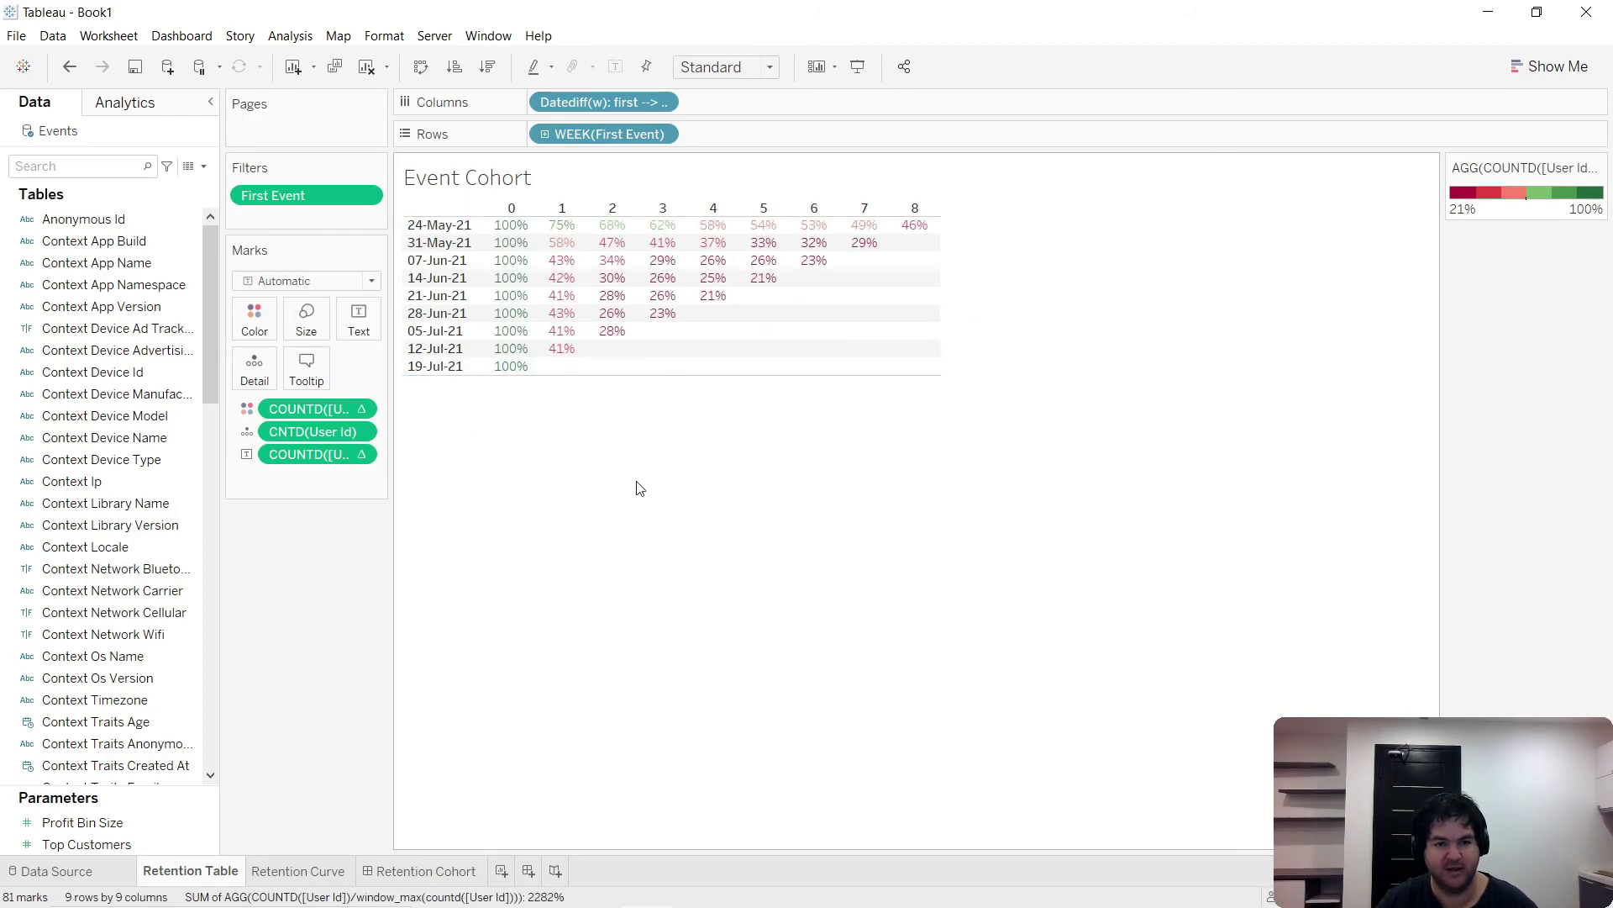
left_click(443, 349)
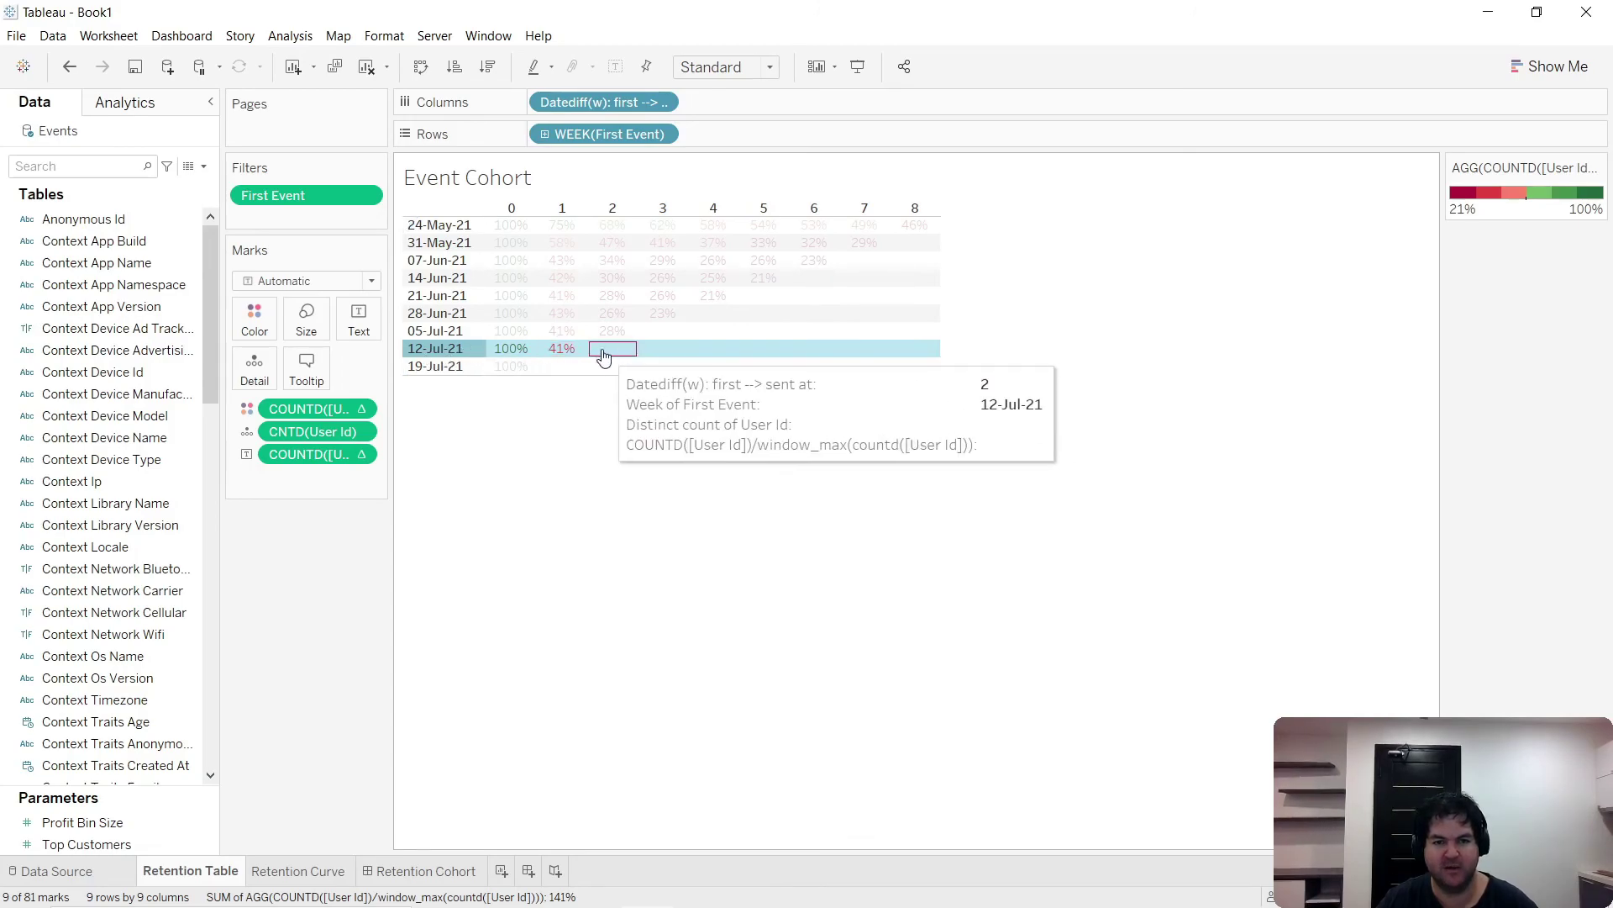
left_click(594, 461)
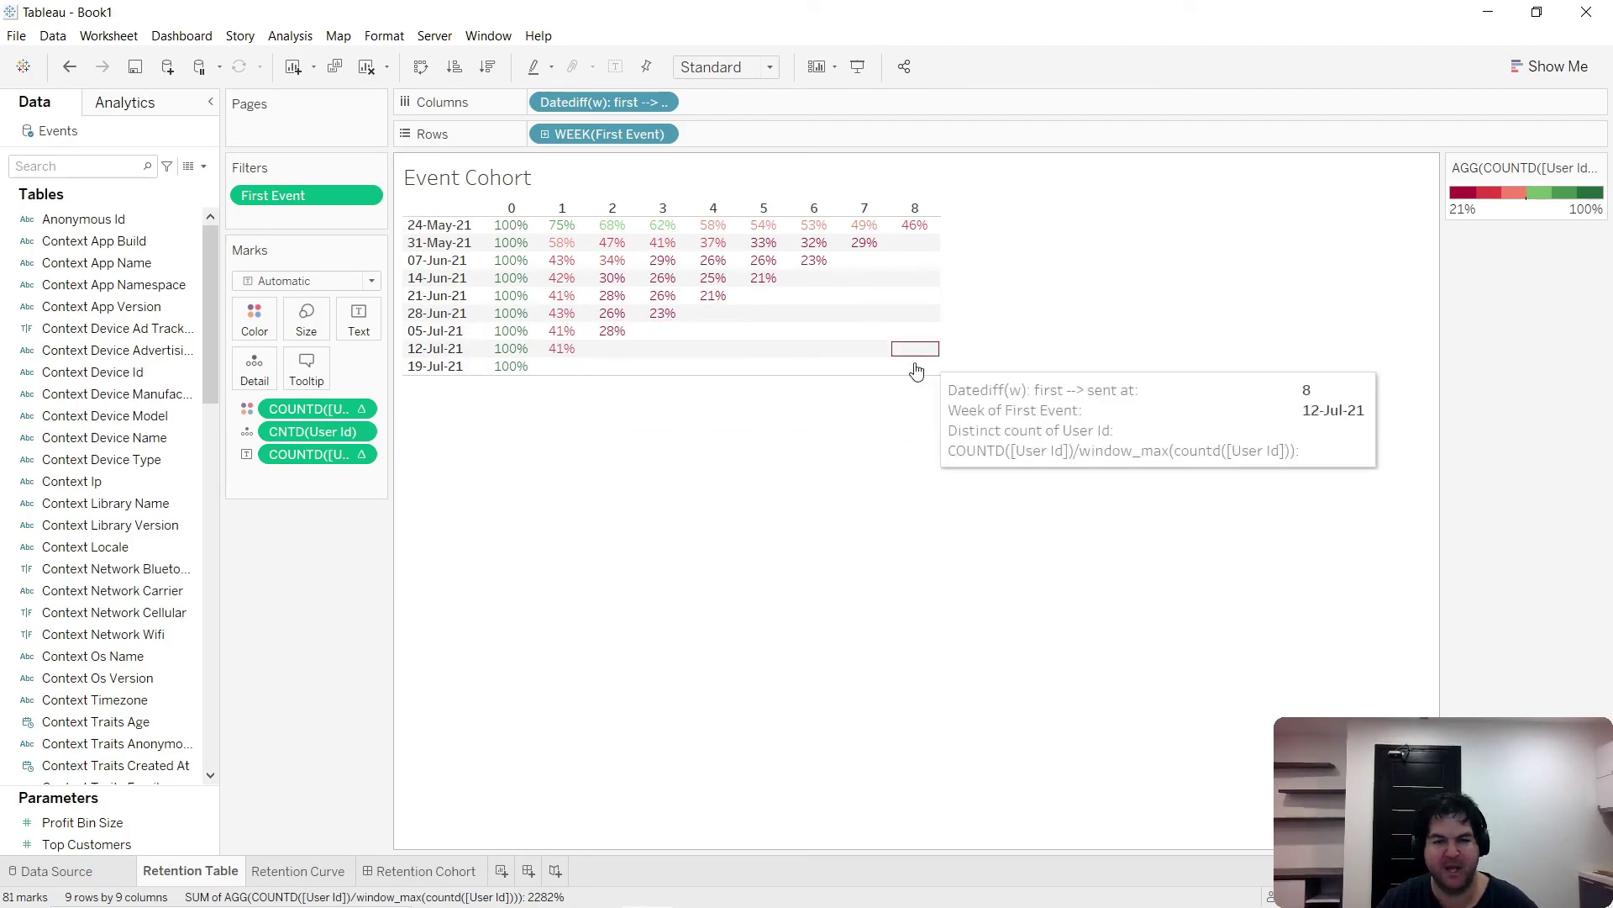
- Compare the Retention Curve's weekly points with the Retention Table, checking the 05-Jul-21 to 19-Jul-21 cohorts and the first weeks 0 to 3
left_click(325, 874)
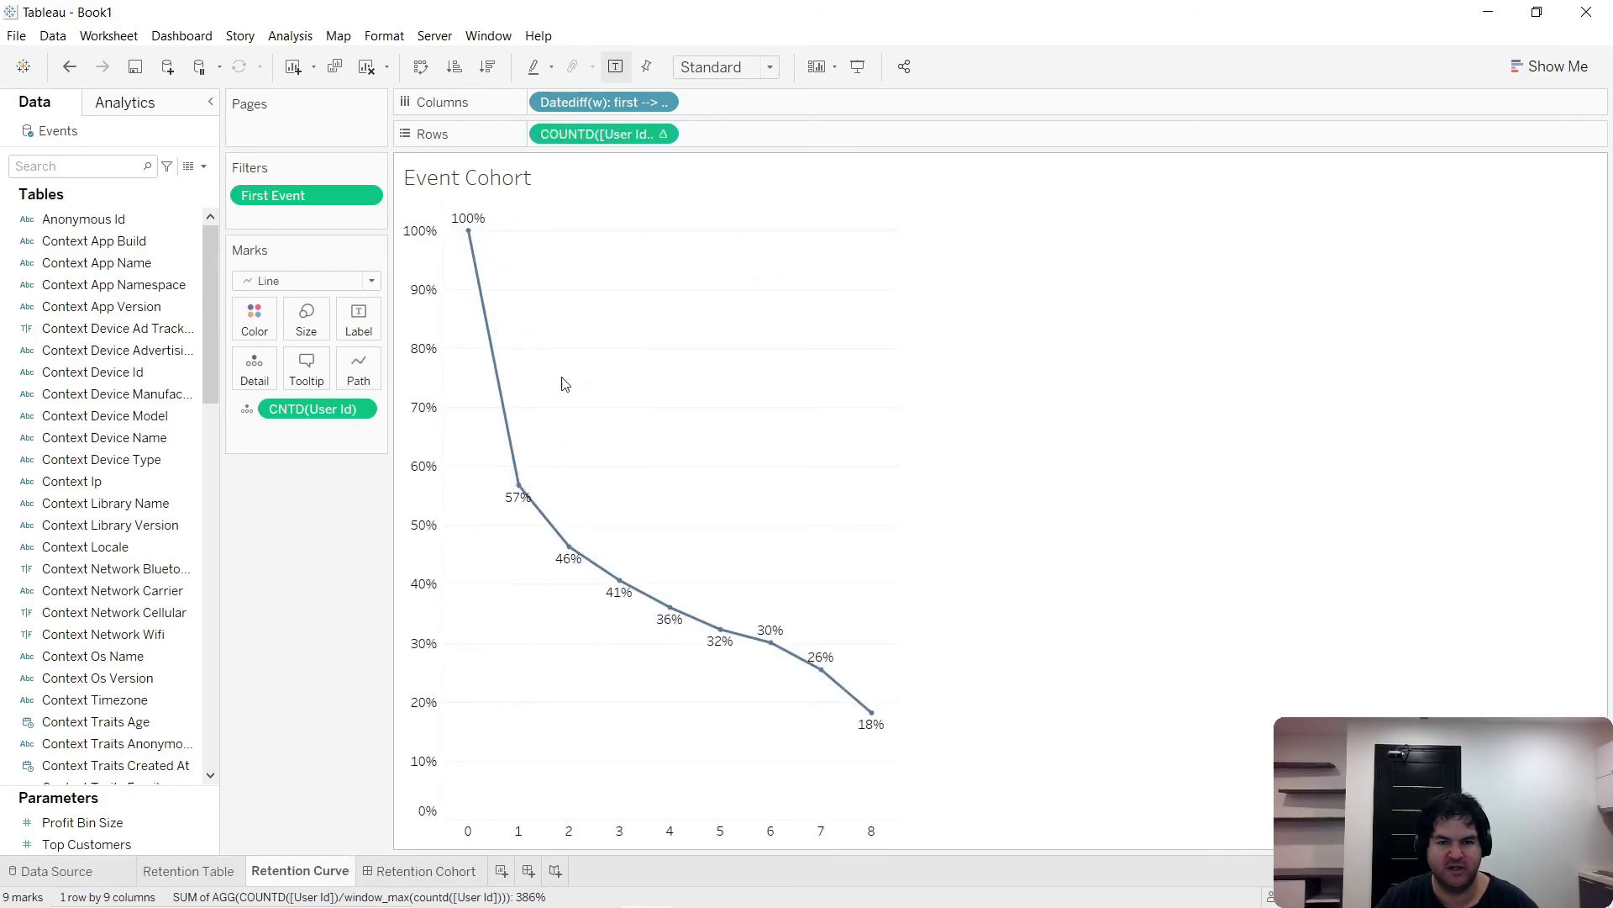
left_click(204, 871)
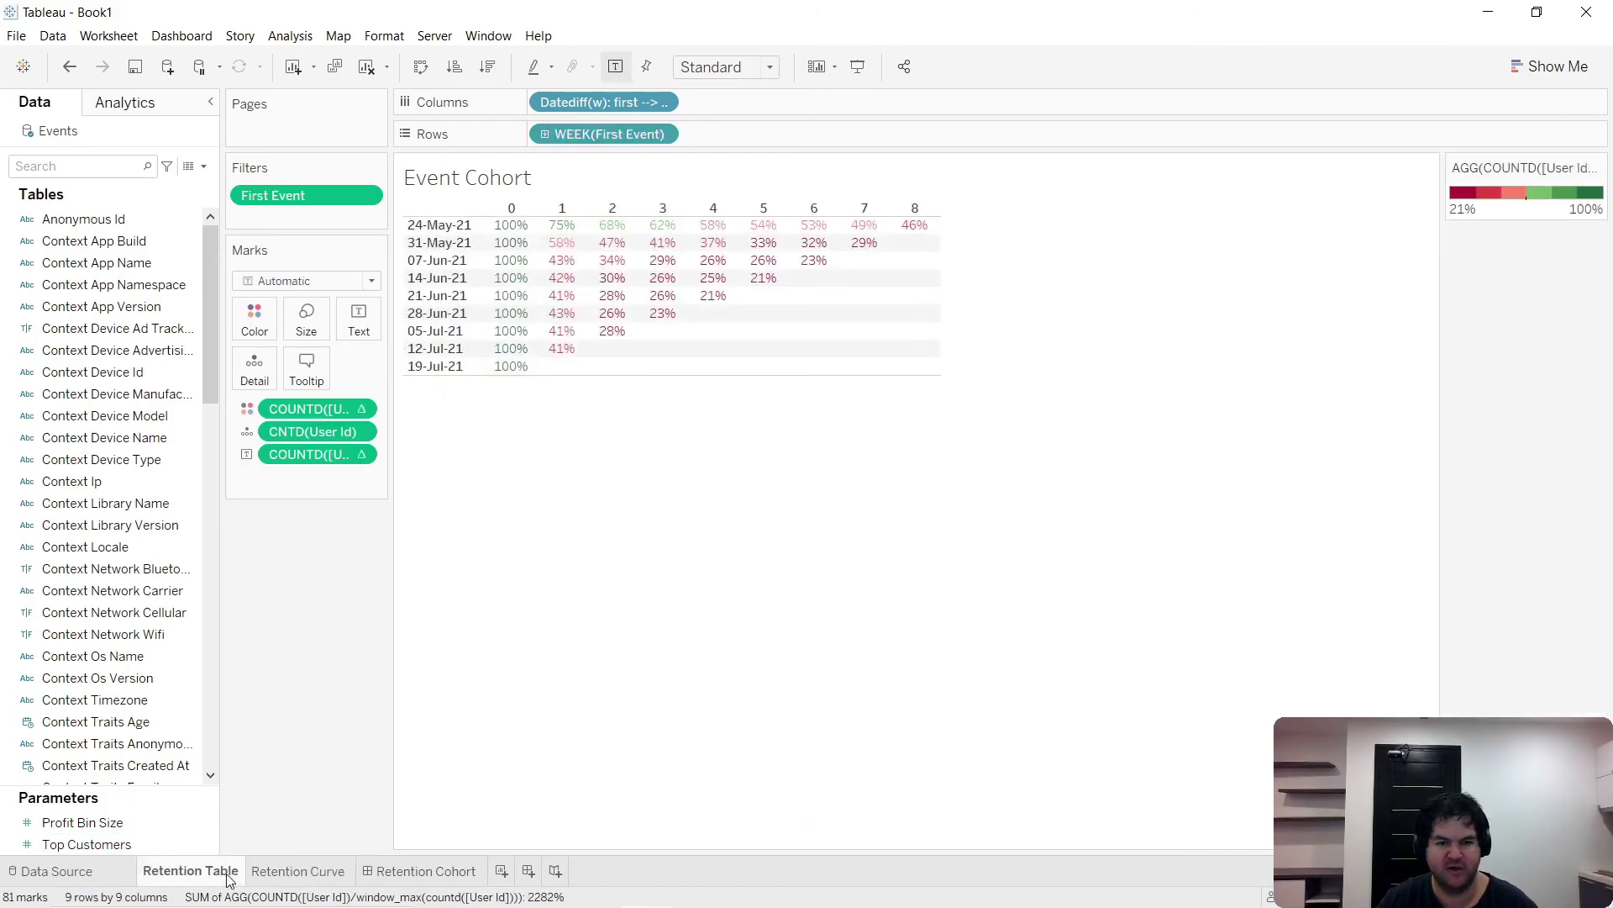
left_click(302, 872)
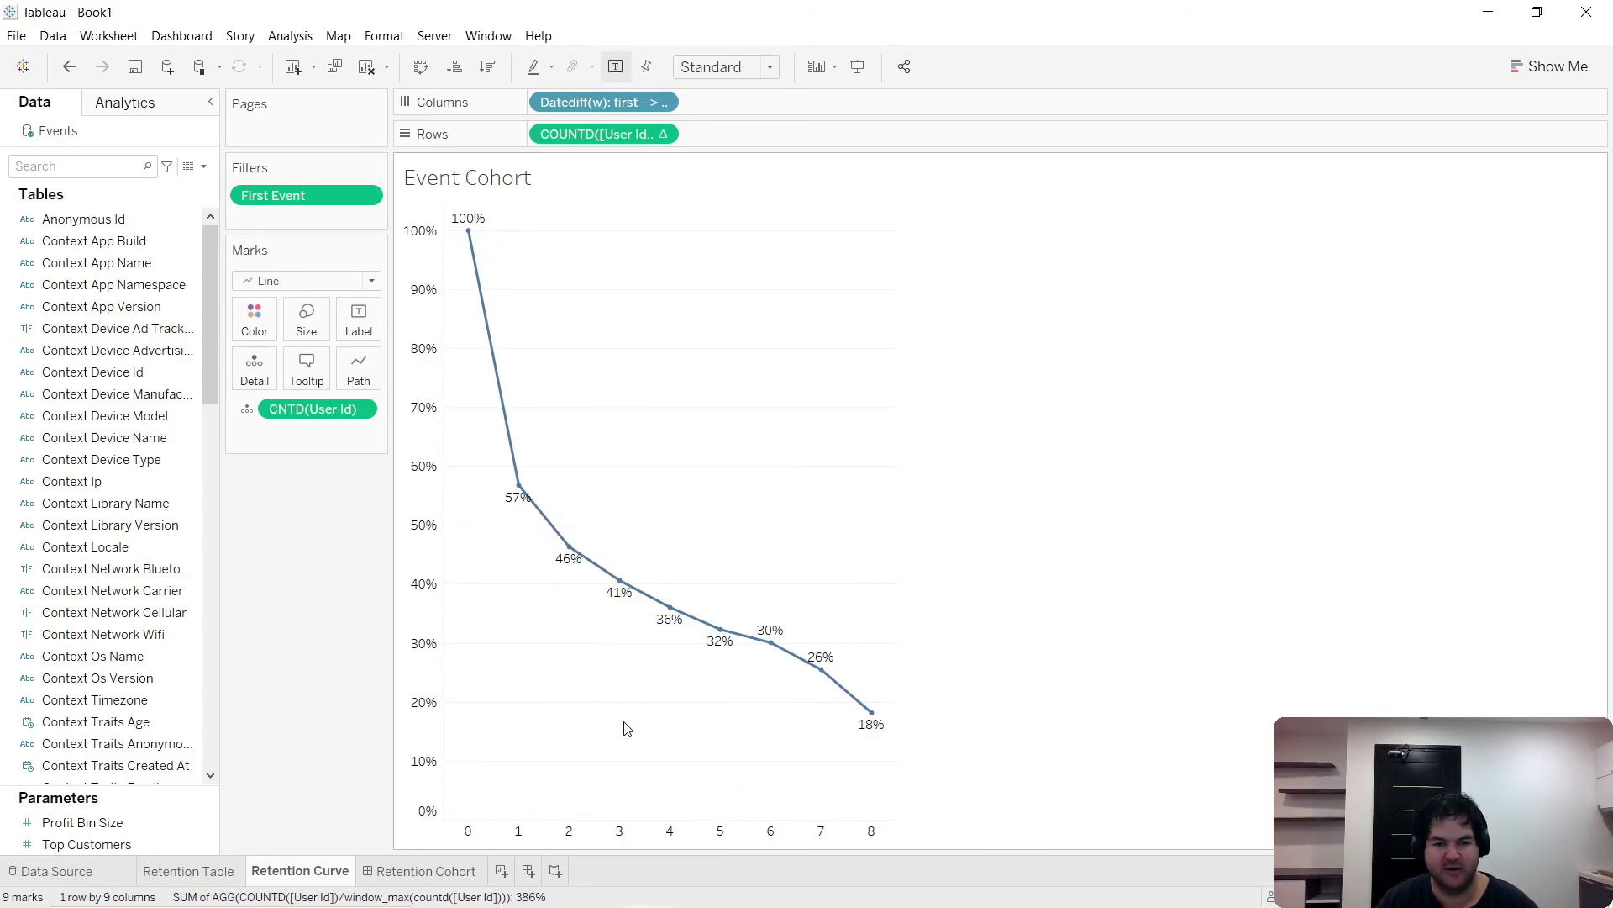
left_click(670, 834)
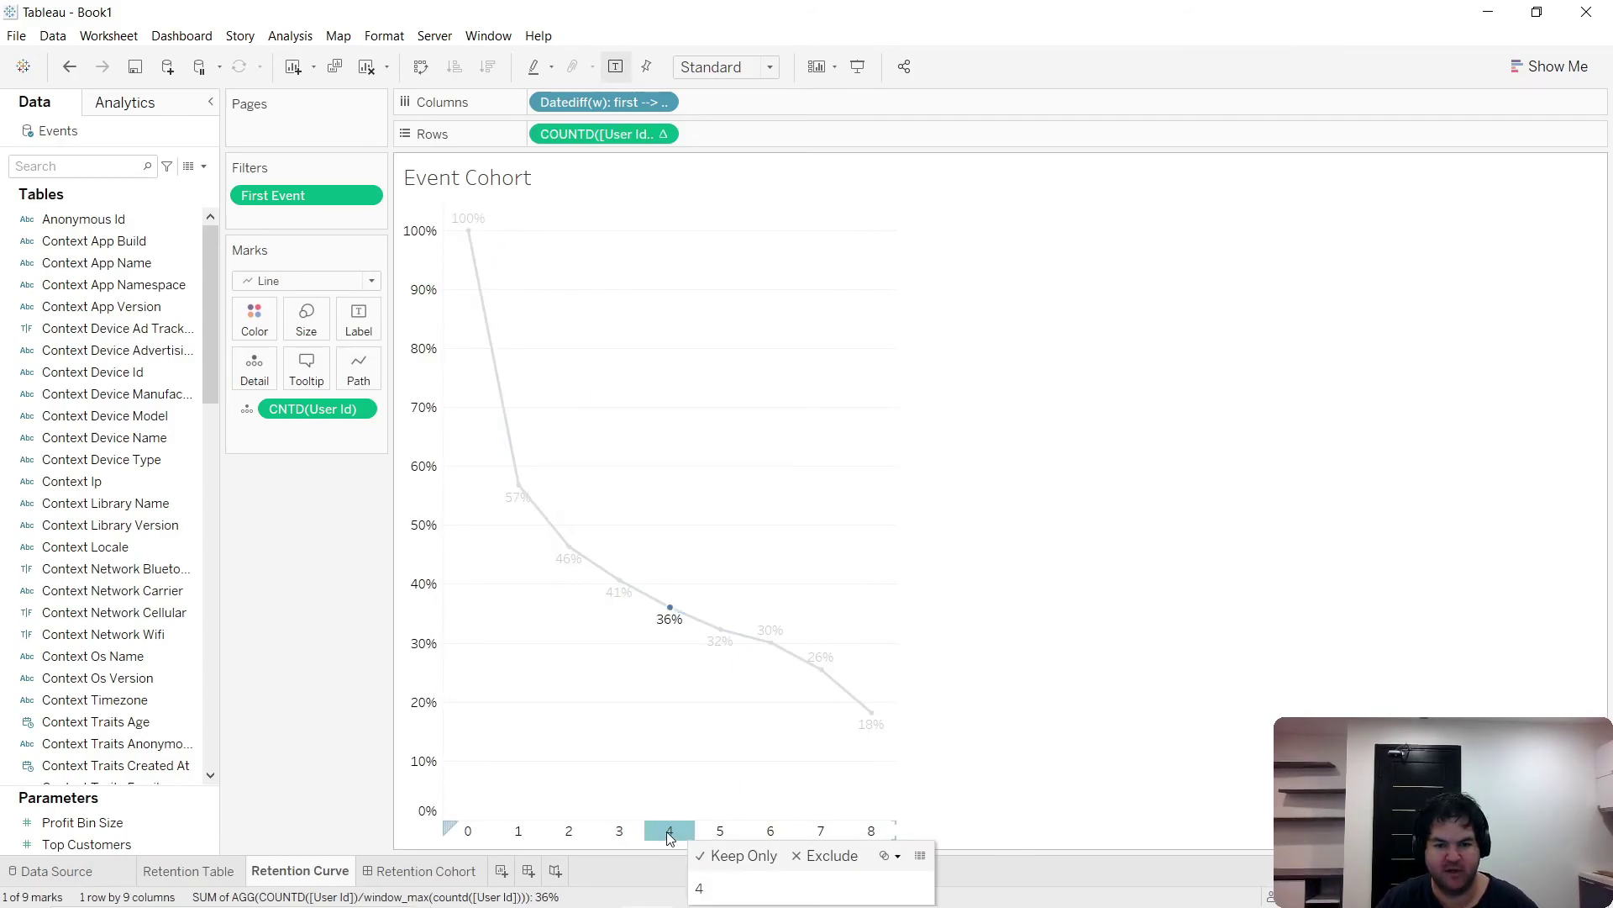
left_click(603, 840)
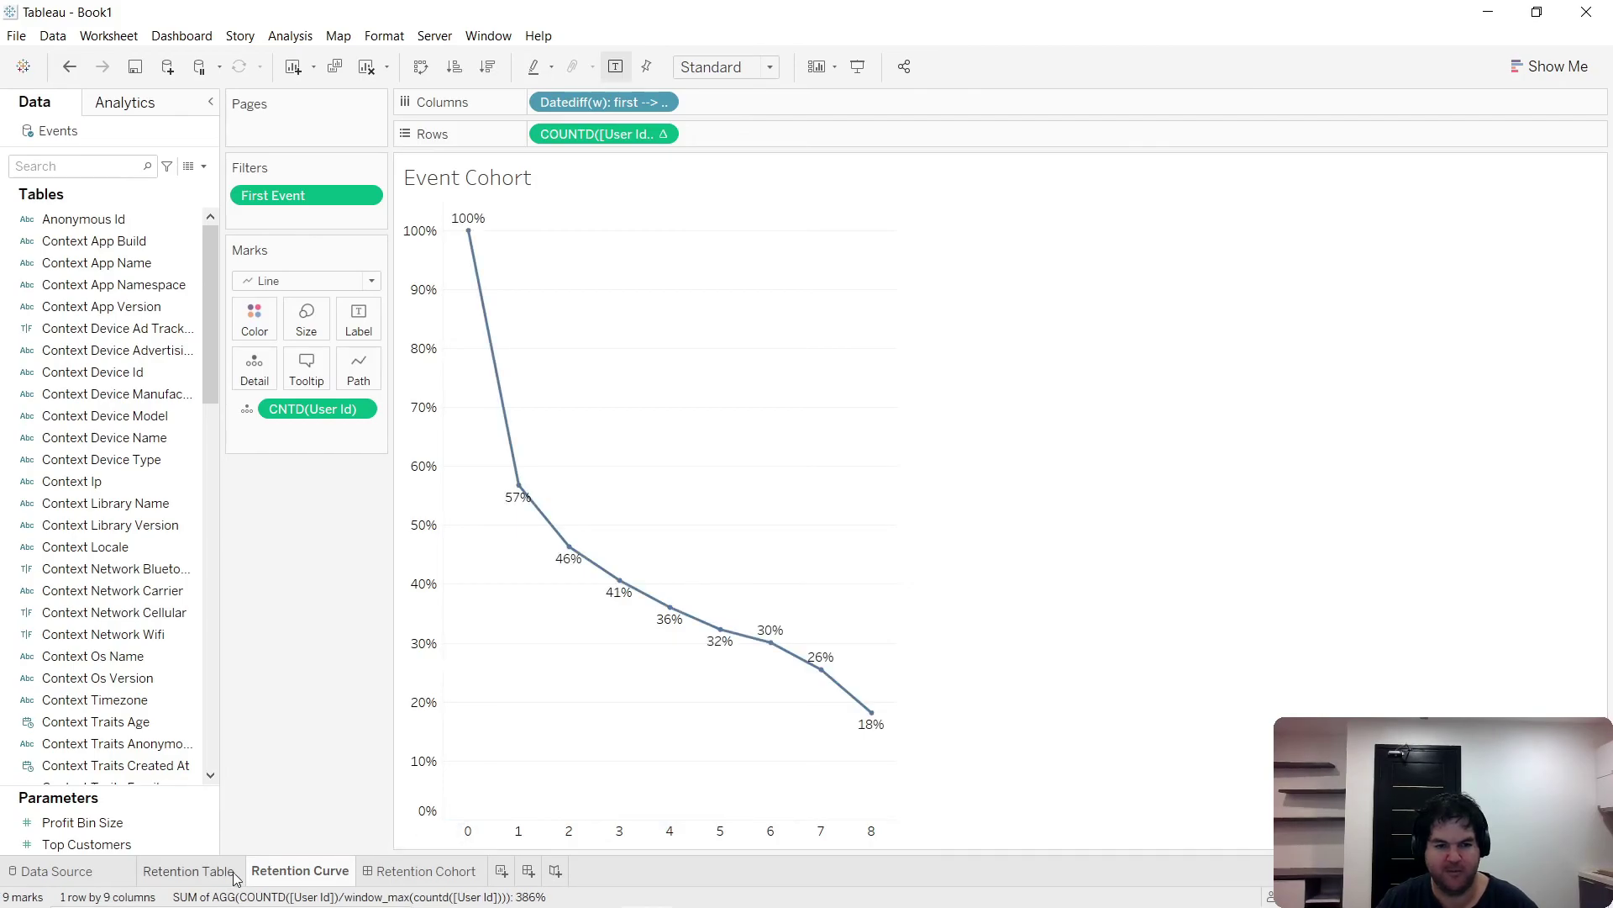
left_click(189, 871)
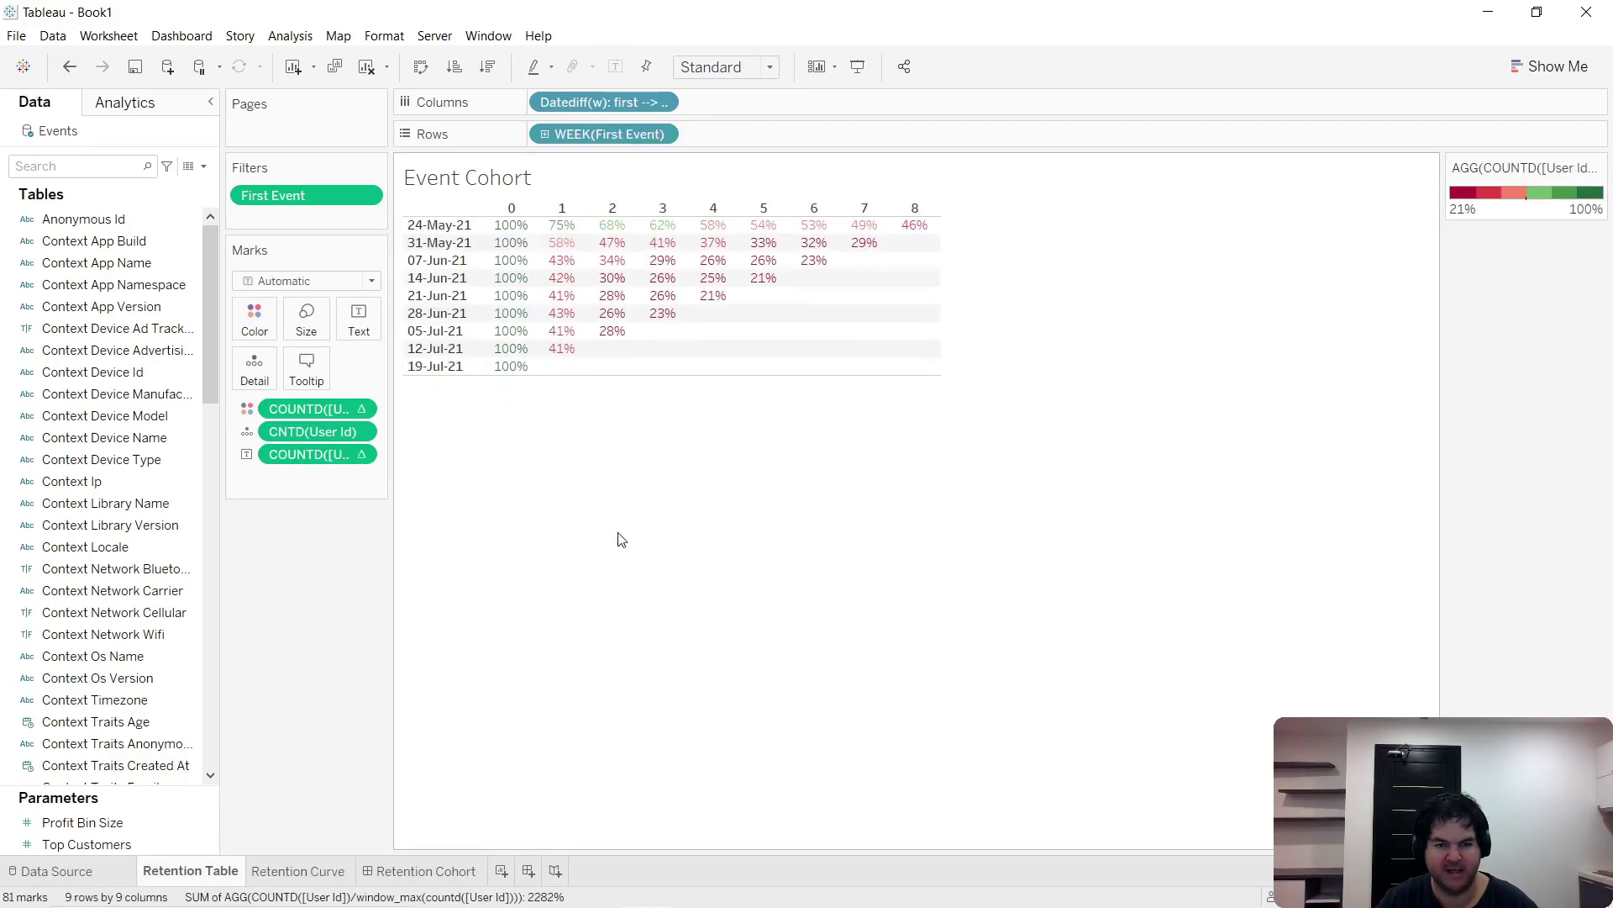
left_click(440, 332)
left_click(436, 367, "shift")
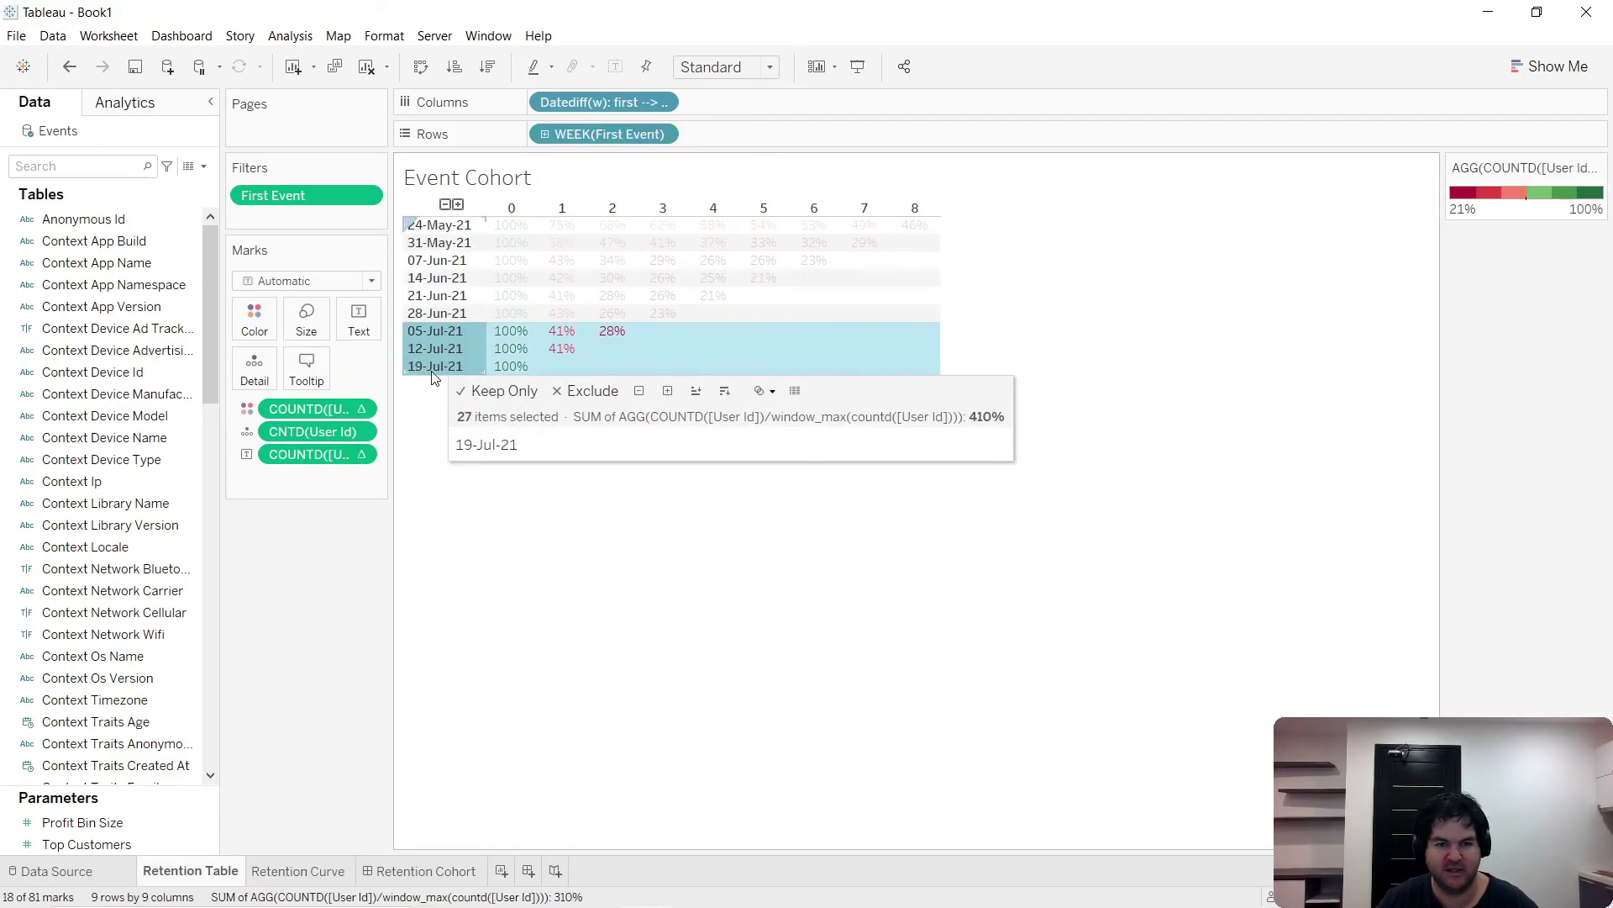
left_click(624, 706)
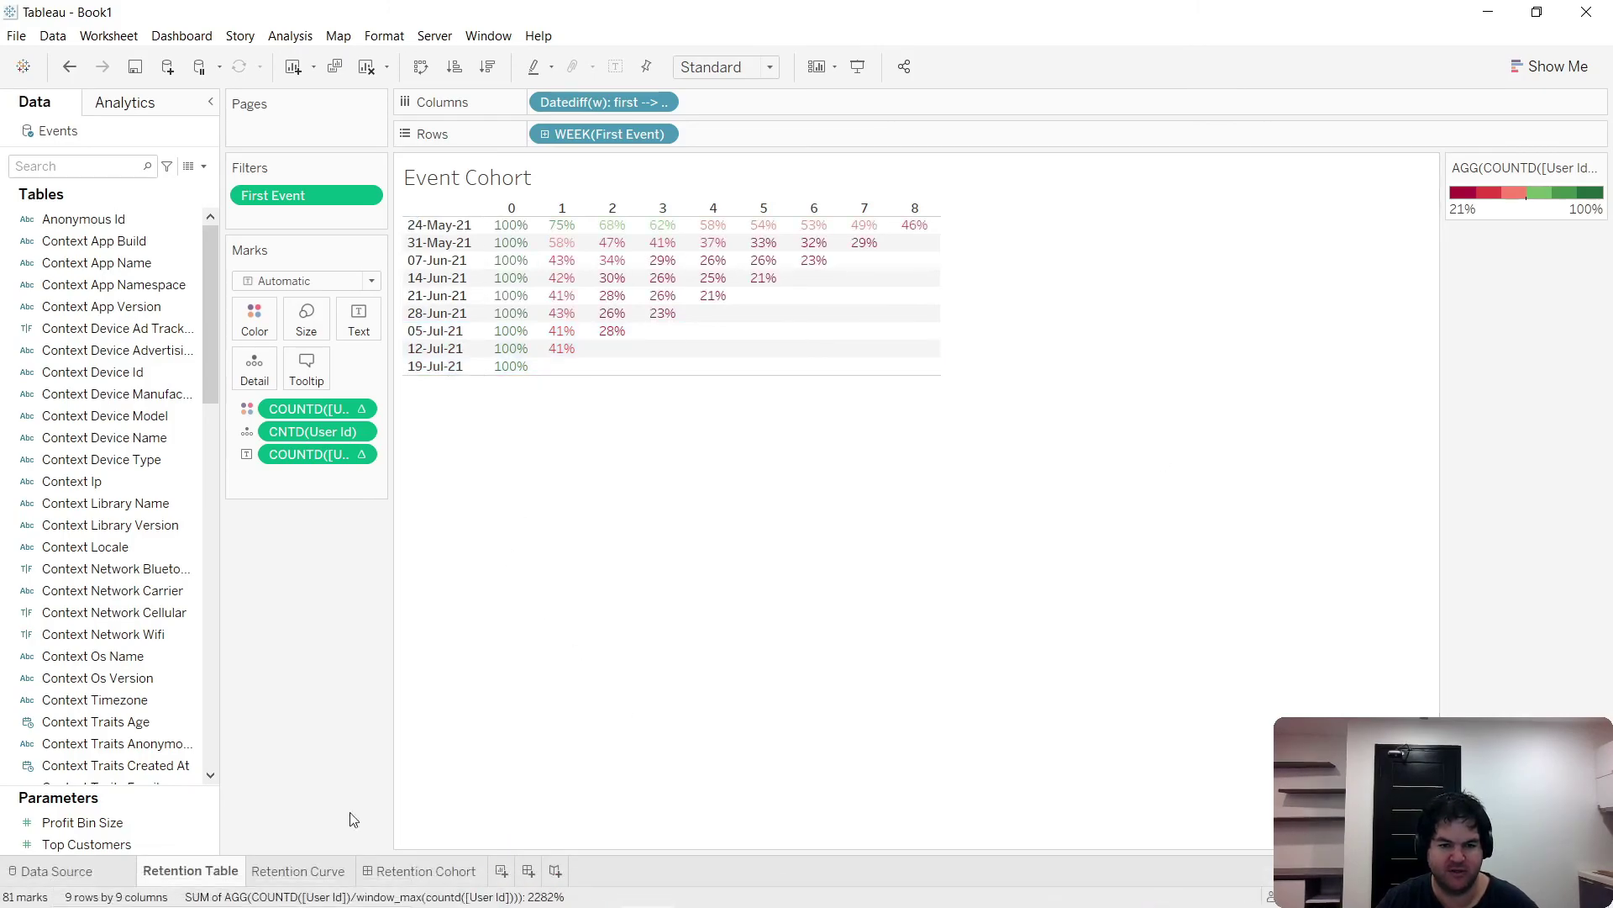
left_click(300, 871)
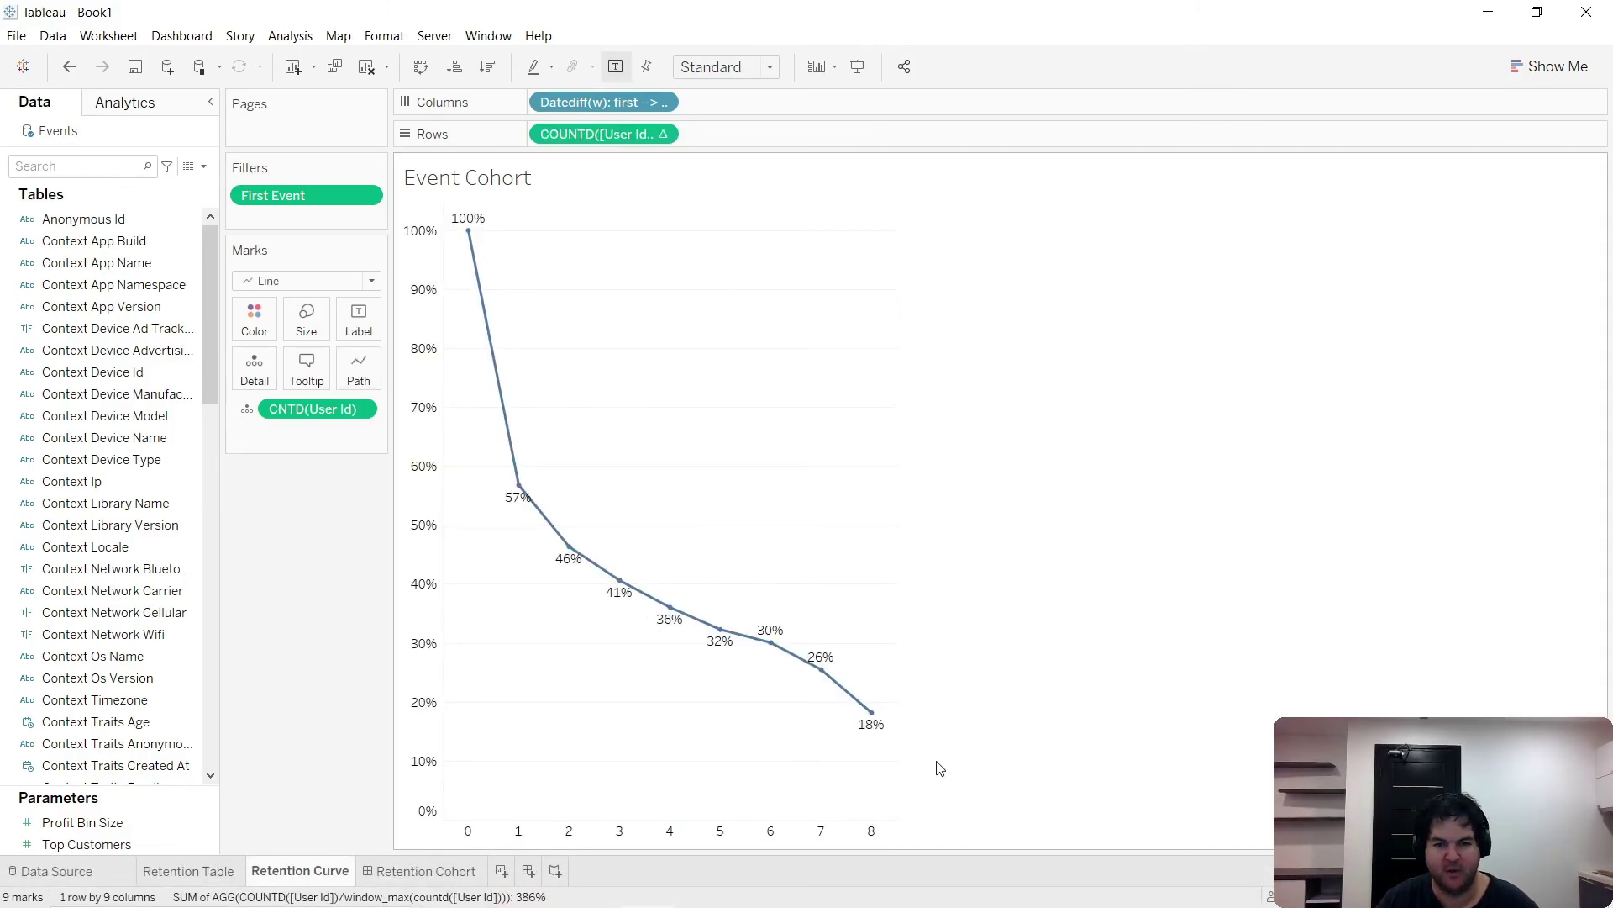
left_click(210, 872)
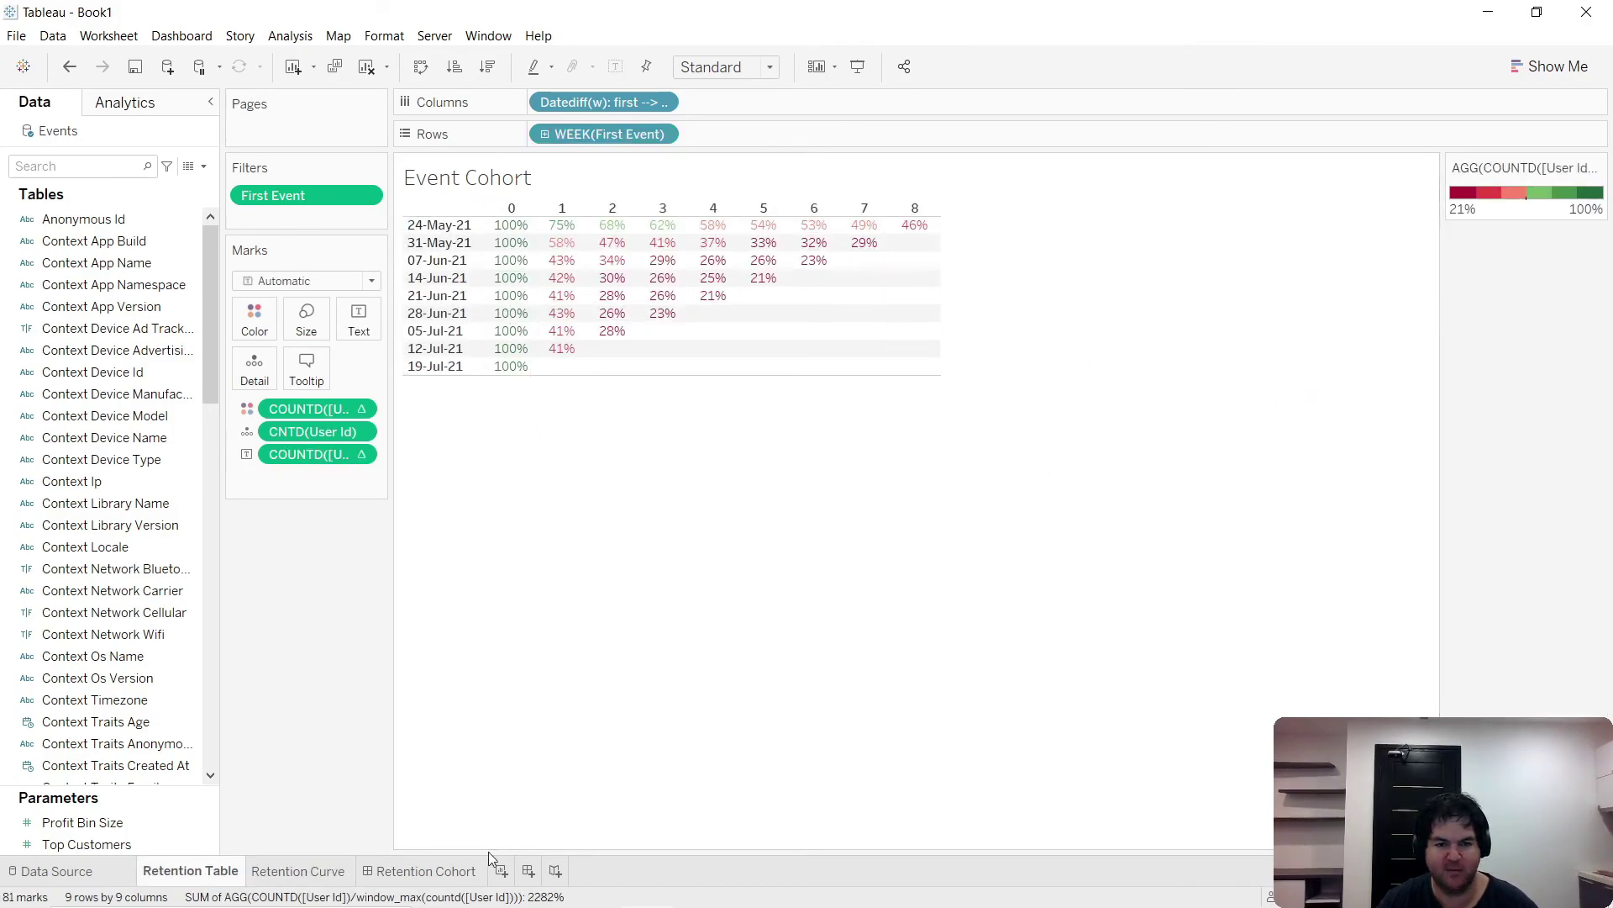
left_click_drag(511, 223, 672, 315)
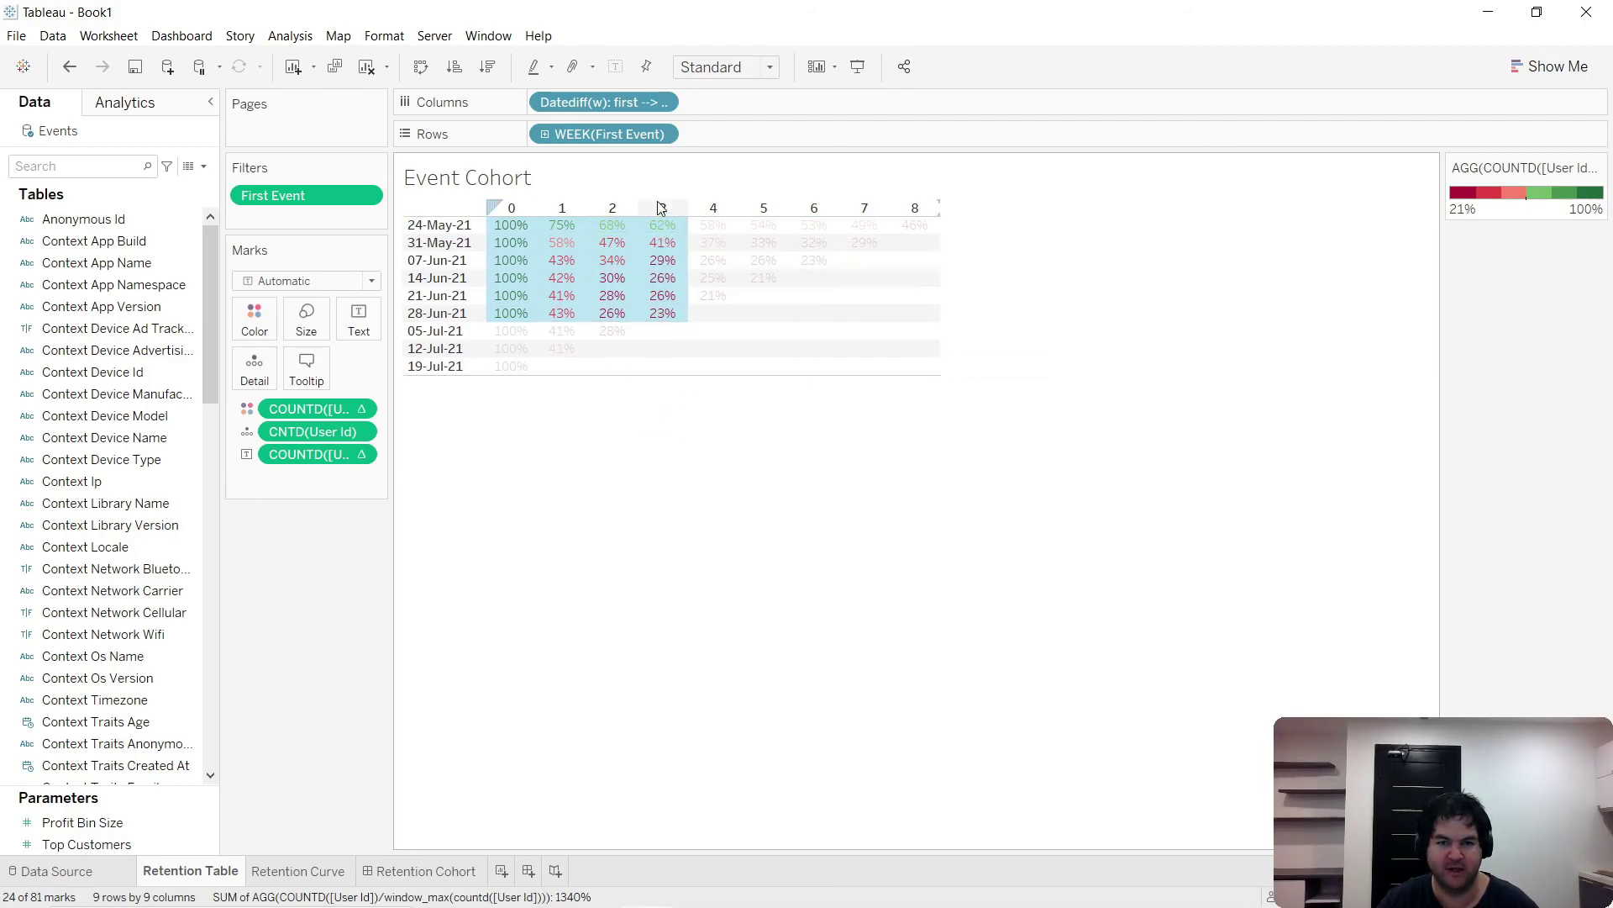
left_click(684, 443)
left_click(300, 872)
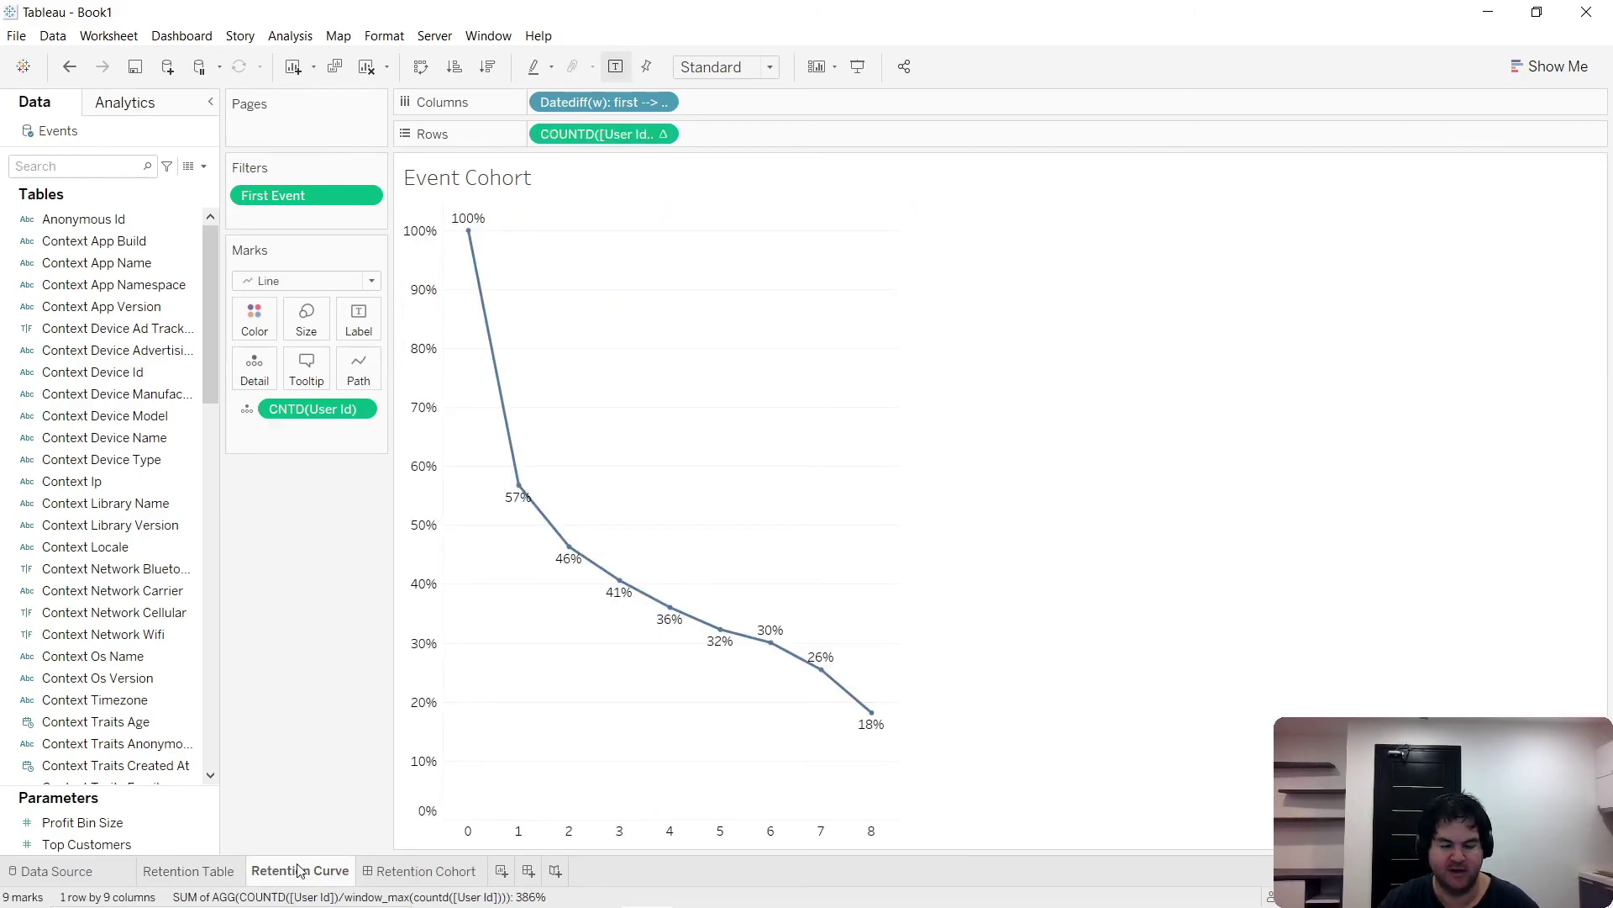
- Add a vertical container to the Retention Cohort dashboard and place a text object in it reading "Retention Curve Dashboard"
left_click(414, 872)
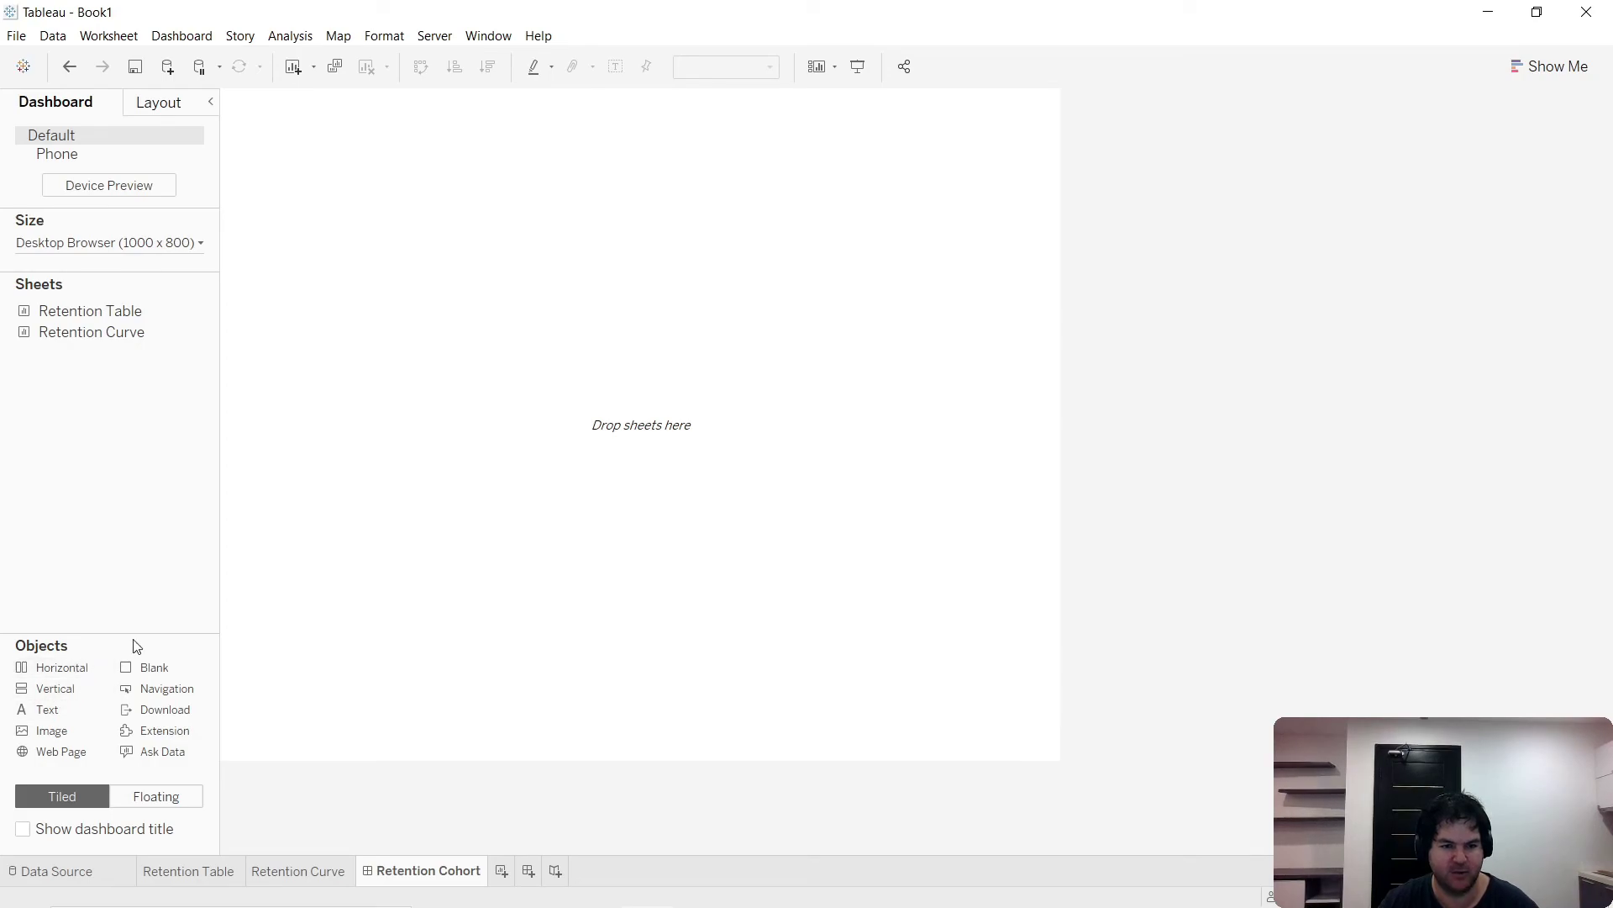
left_click_drag(67, 686, 691, 360)
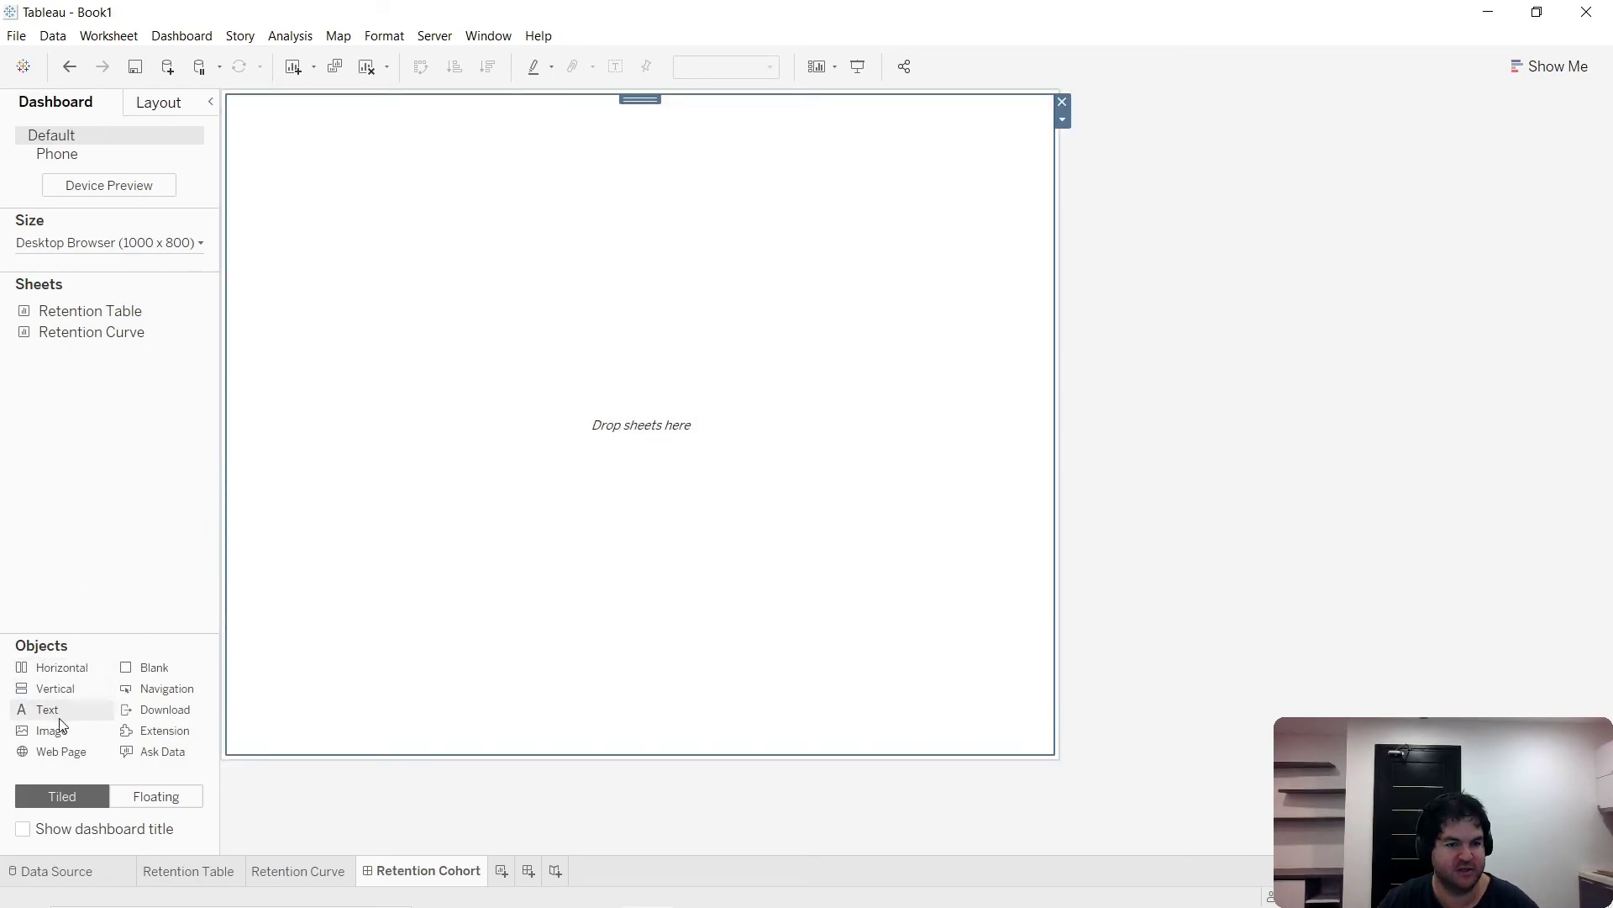
left_click_drag(49, 712, 644, 357)
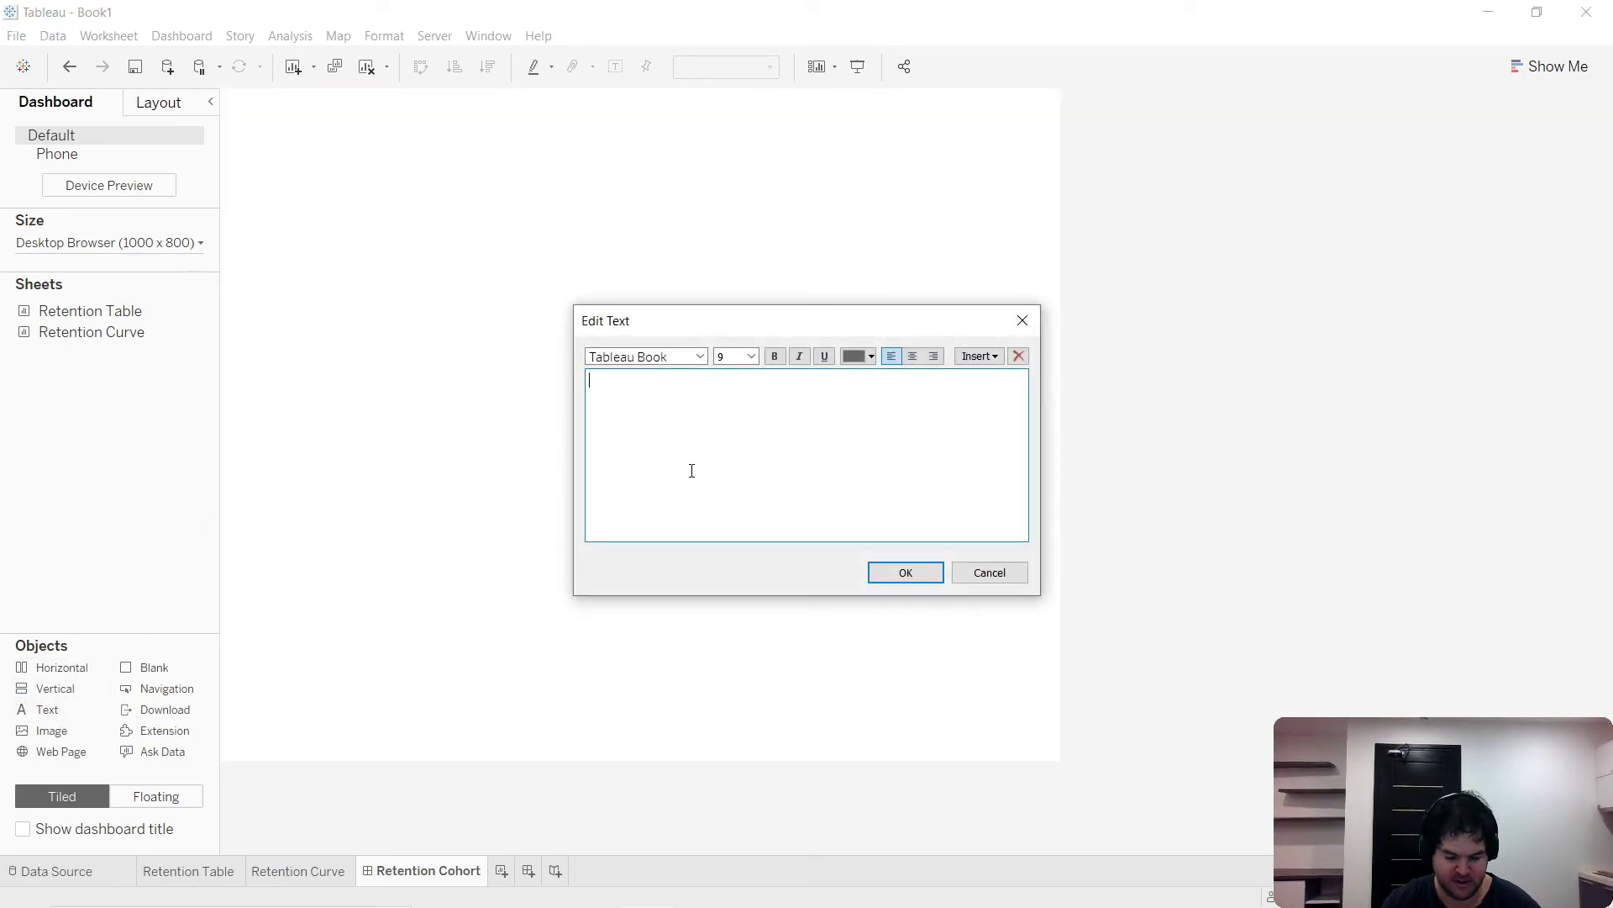
type("Retention Curve D")
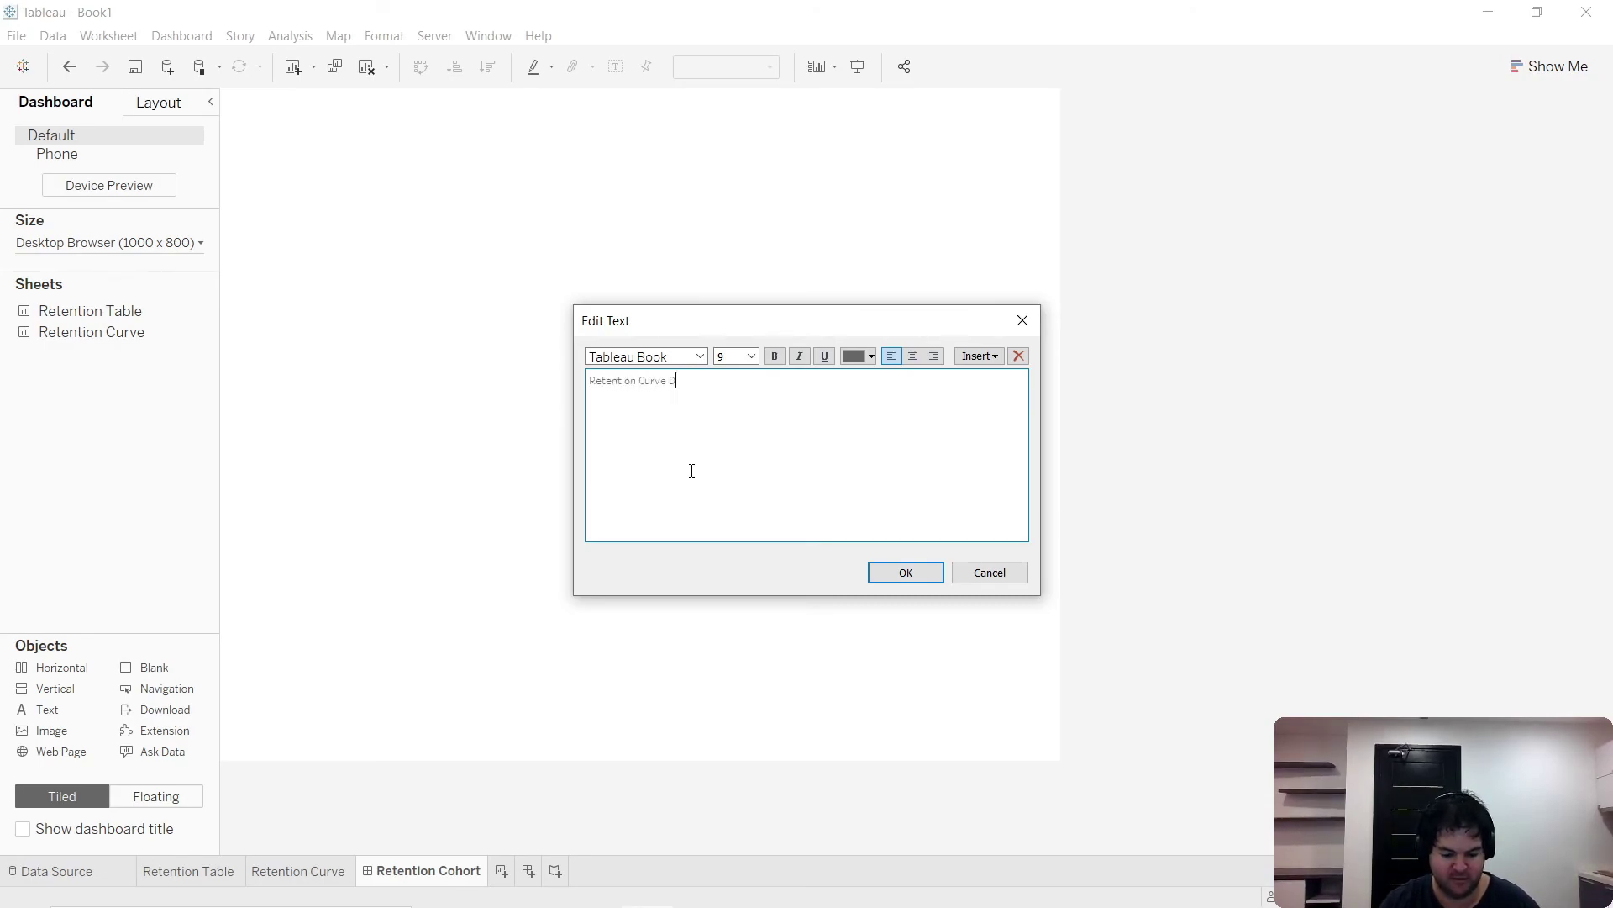
type("ashboard")
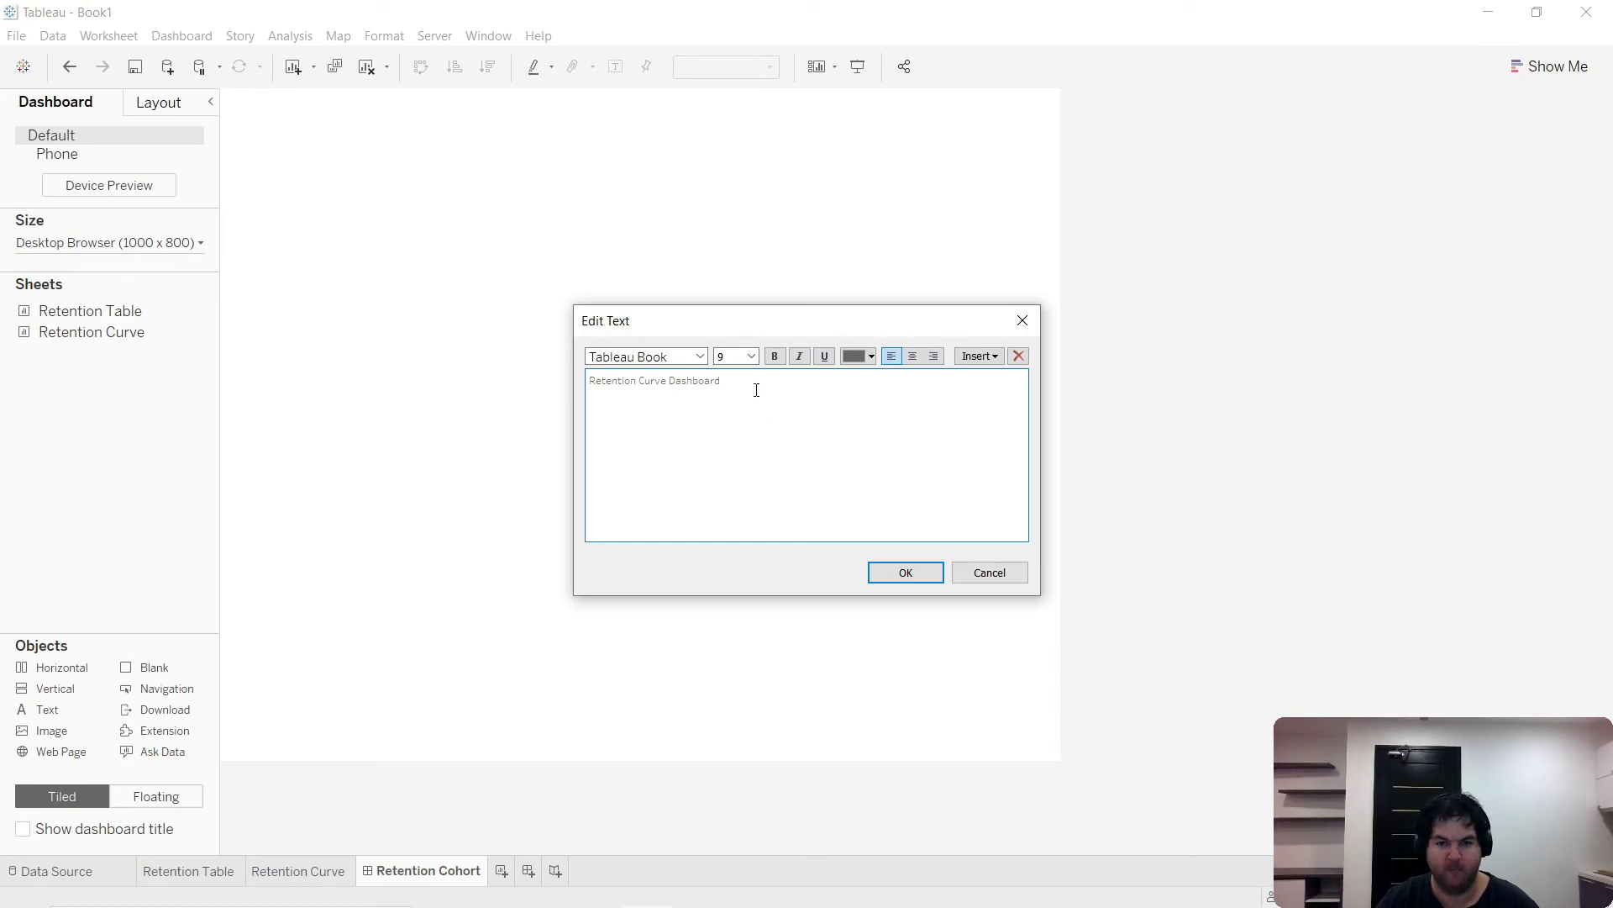
- Format the dashboard title text as centered, size 24 and black
key("ctrl+a")
left_click(912, 356)
left_click(752, 356)
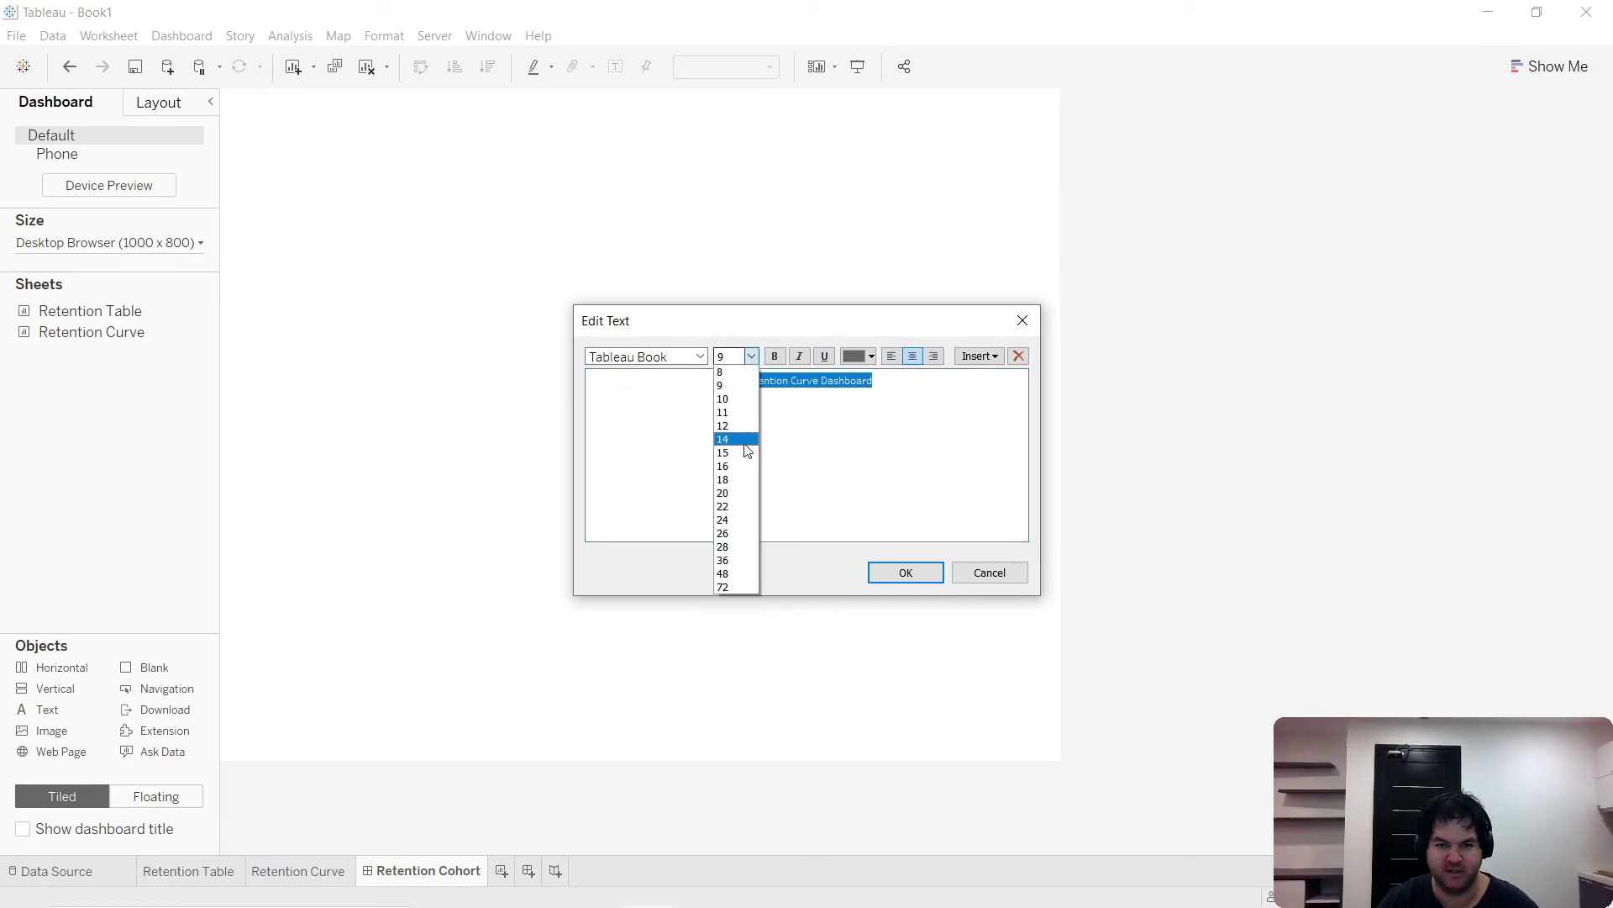
left_click(732, 521)
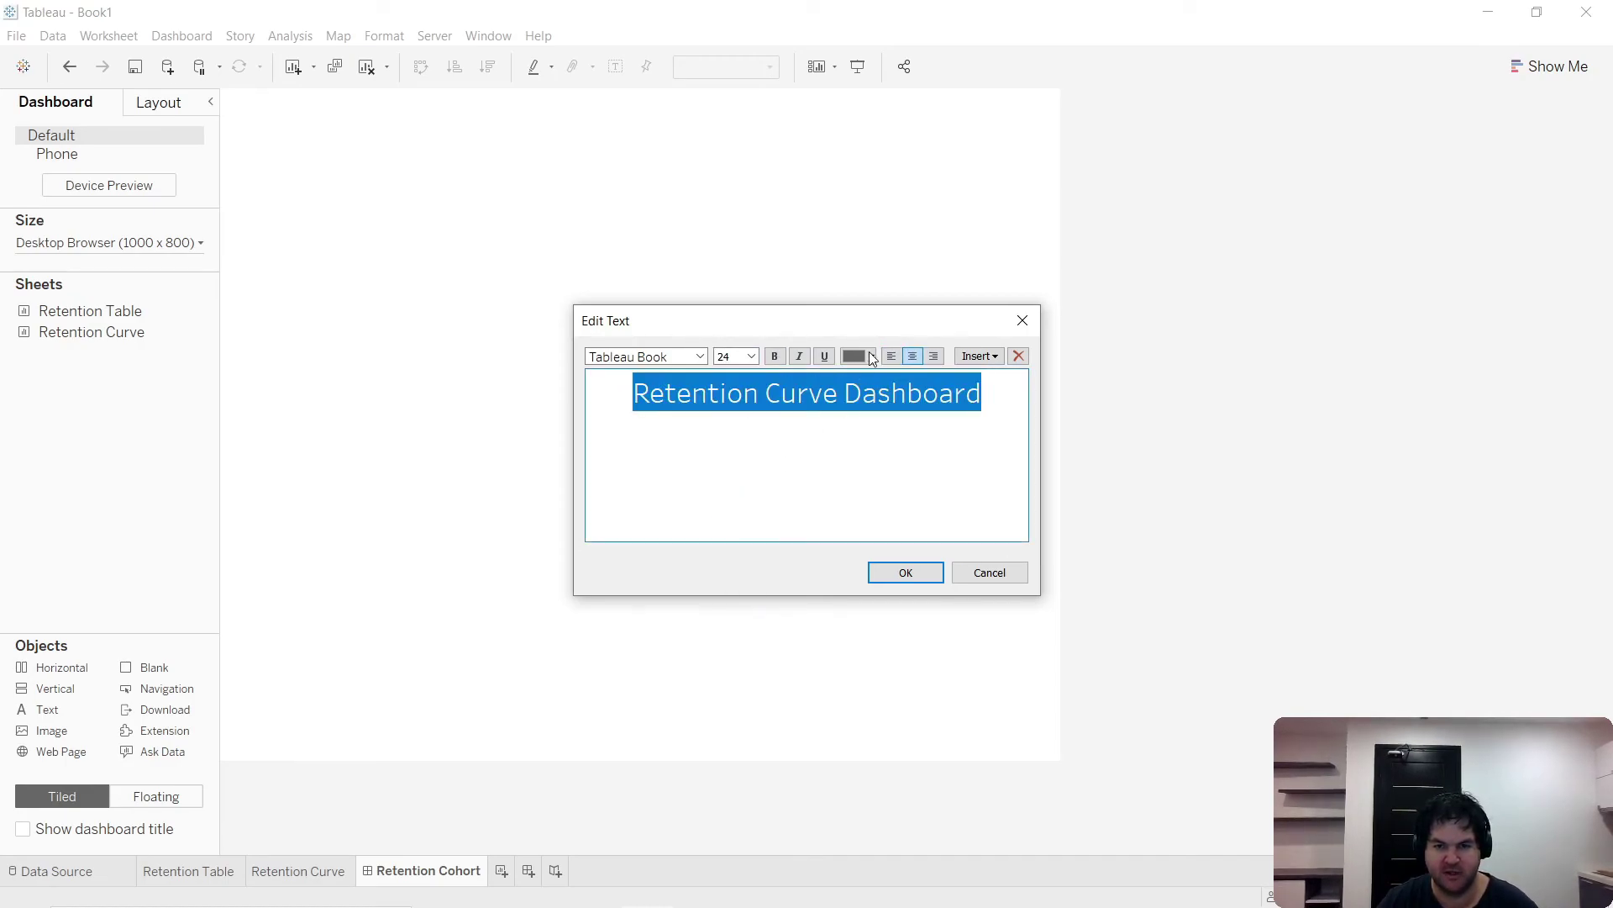
left_click(871, 357)
left_click(854, 372)
left_click(906, 573)
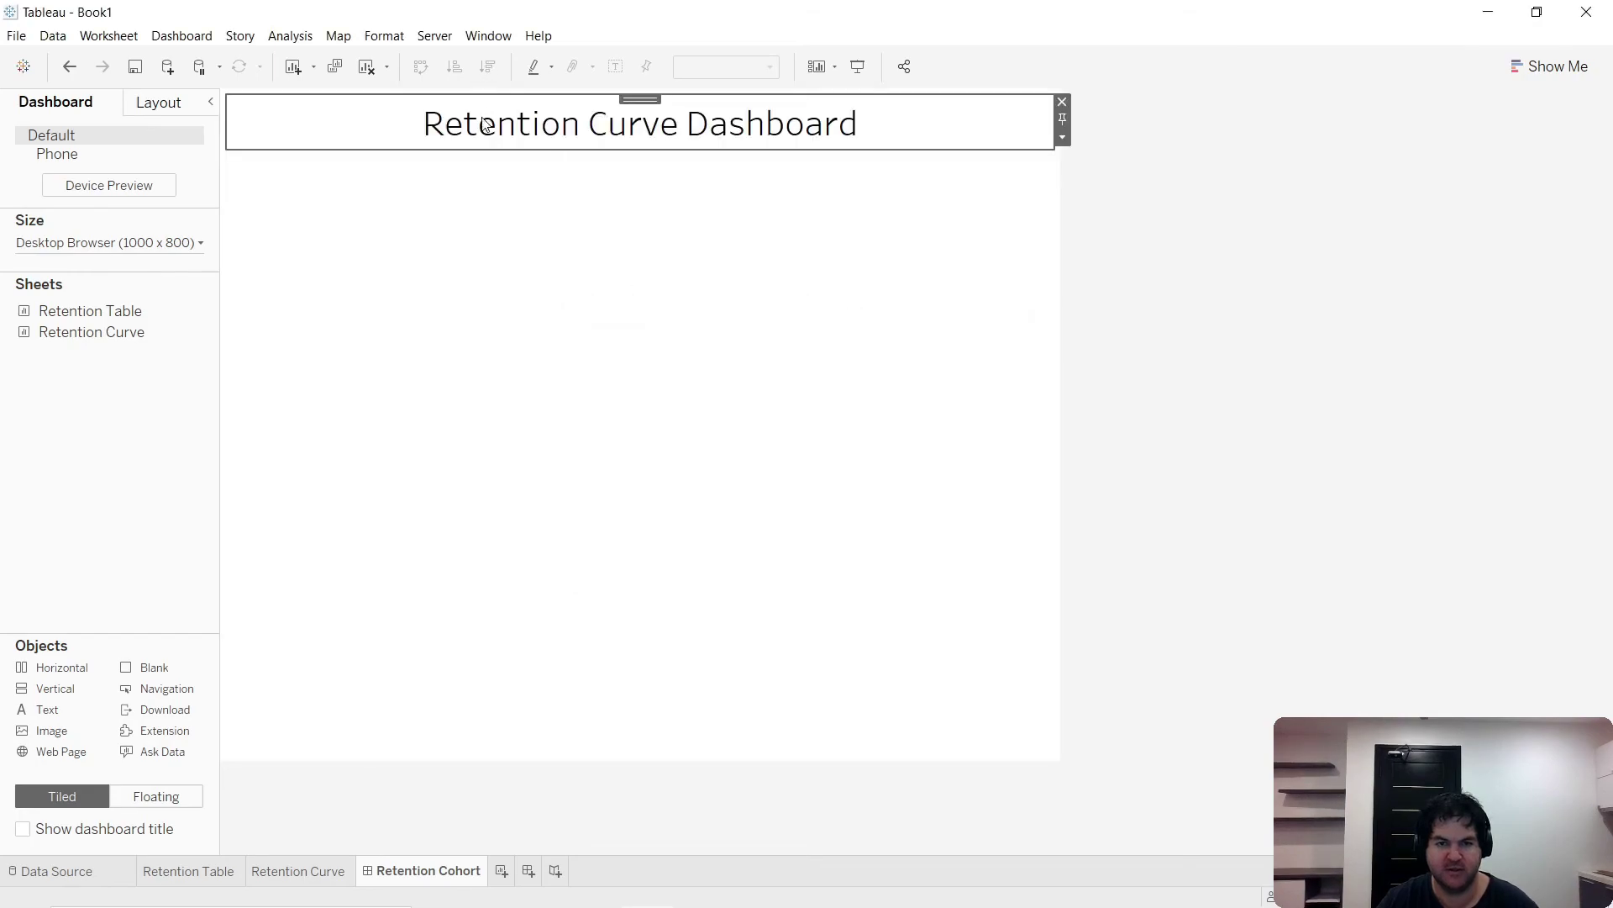
- Set the height of the dashboard title's text object to 50 pixels
right_click(486, 125)
left_click(558, 256)
right_click(551, 137)
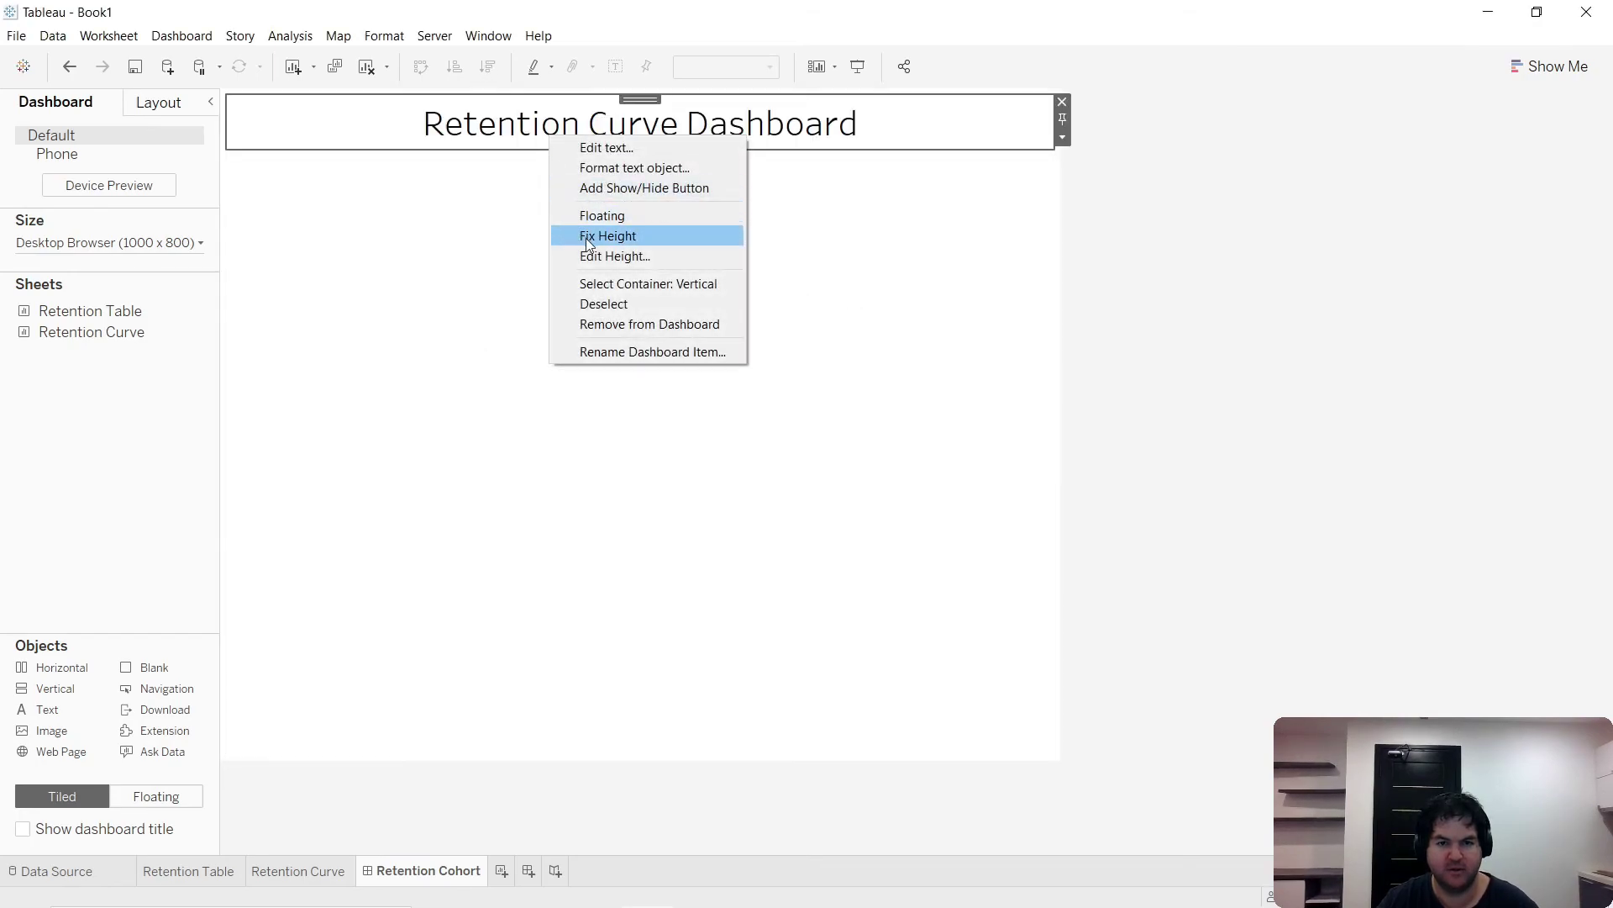
left_click(597, 256)
type("50")
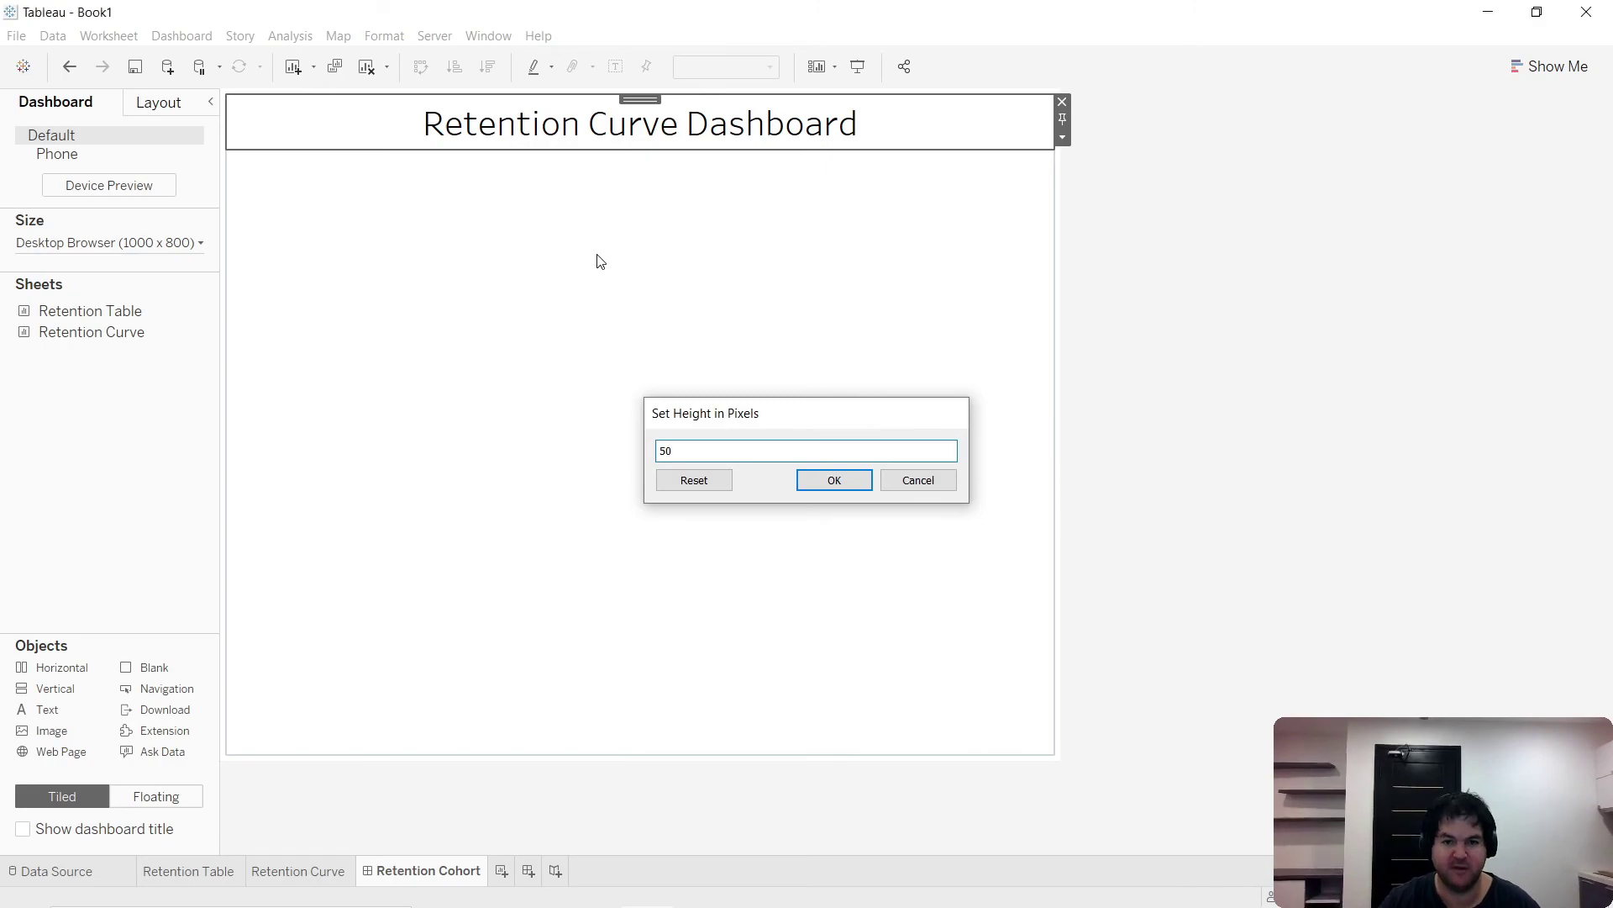
key("Return")
- Set the dashboard's fixed width to 1300 px
left_click(162, 243)
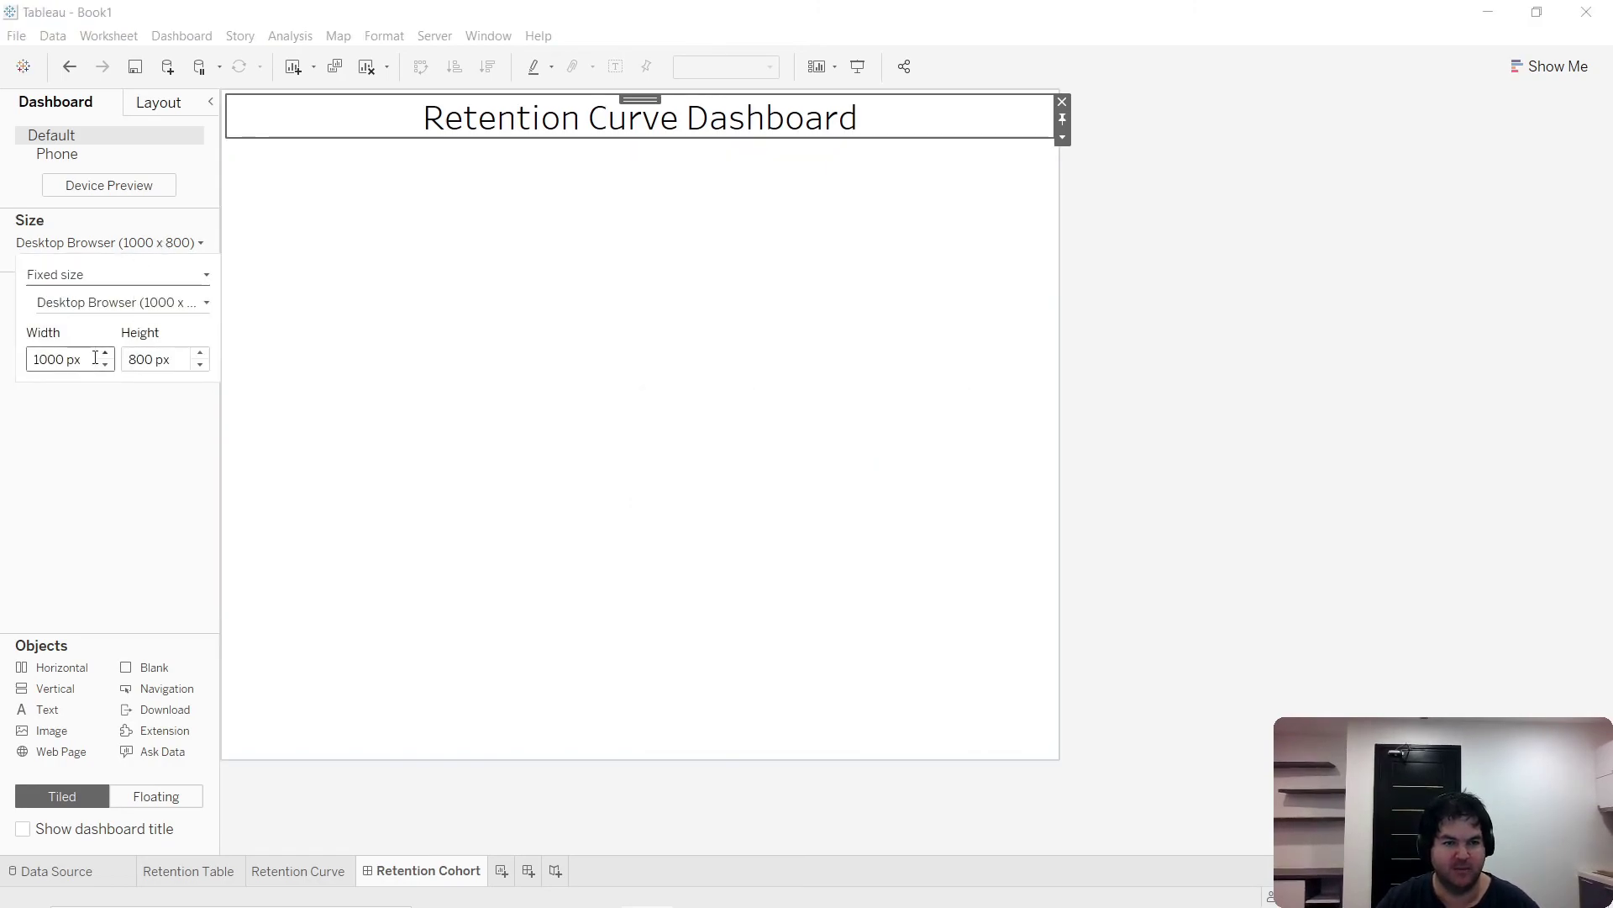
key("Return")
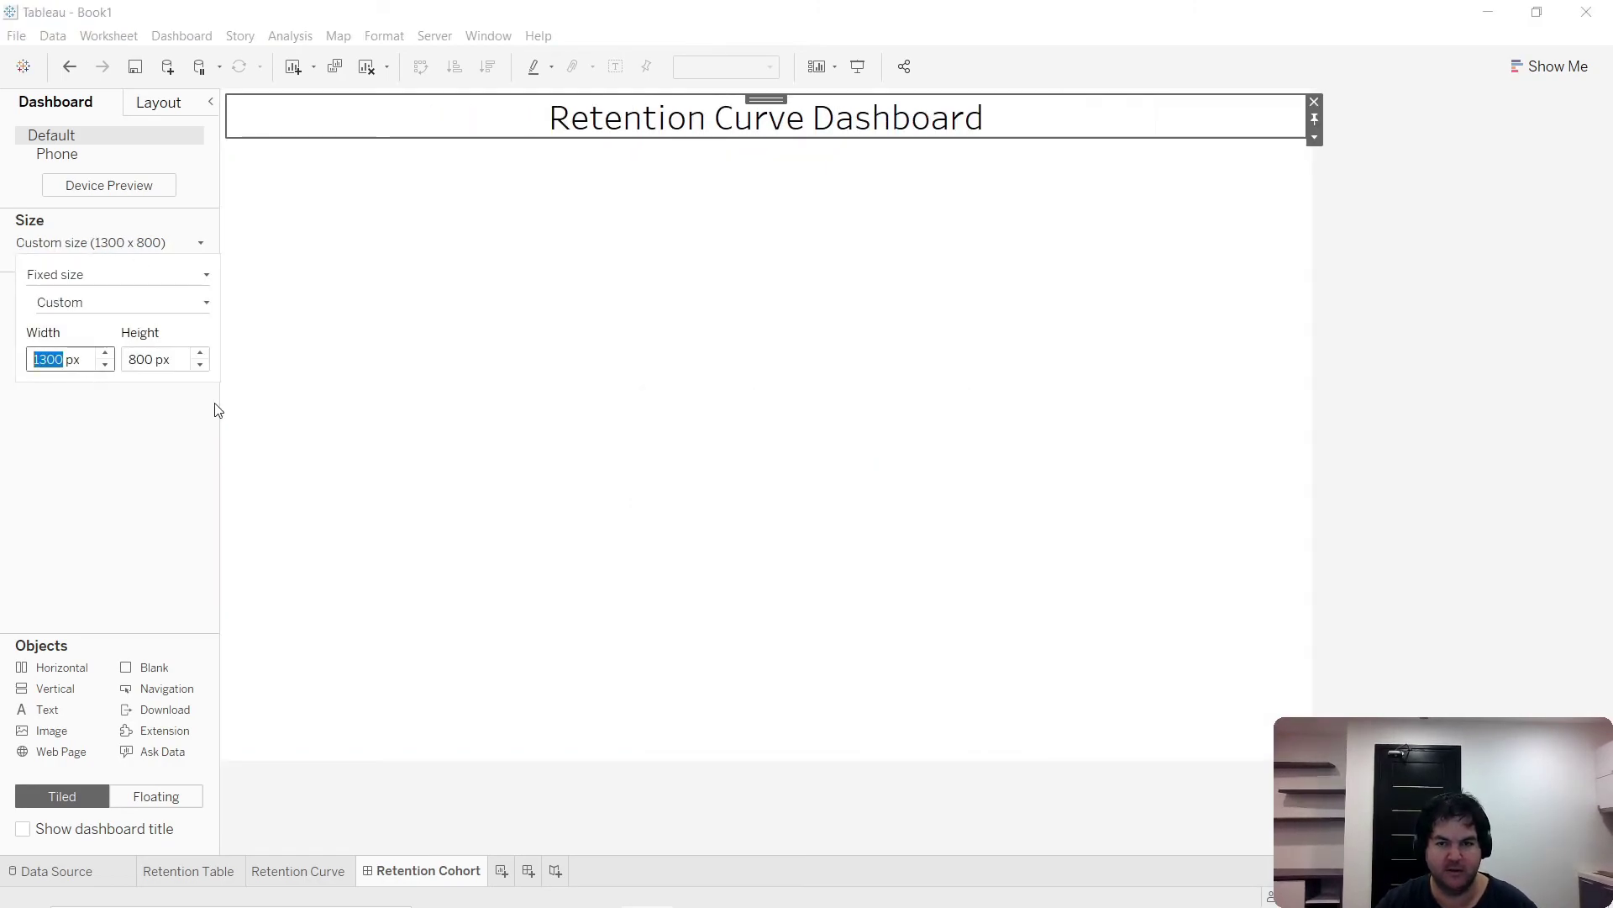
left_click(116, 467)
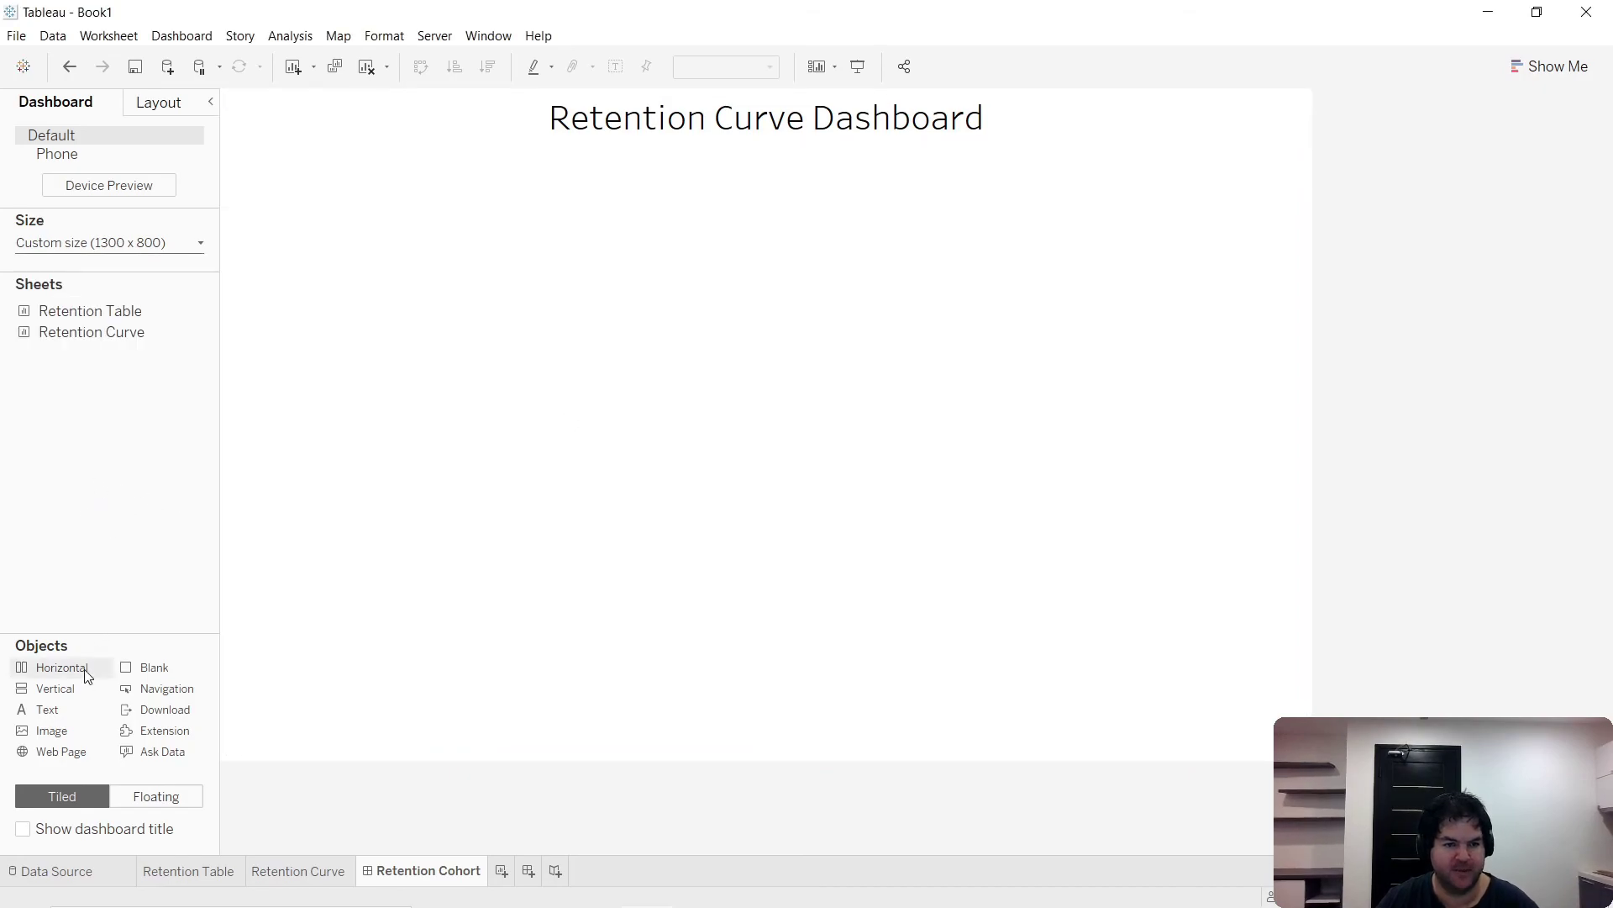
- Place the Retention Table sheet below the dashboard title and remove its color legend
double_click(110, 311)
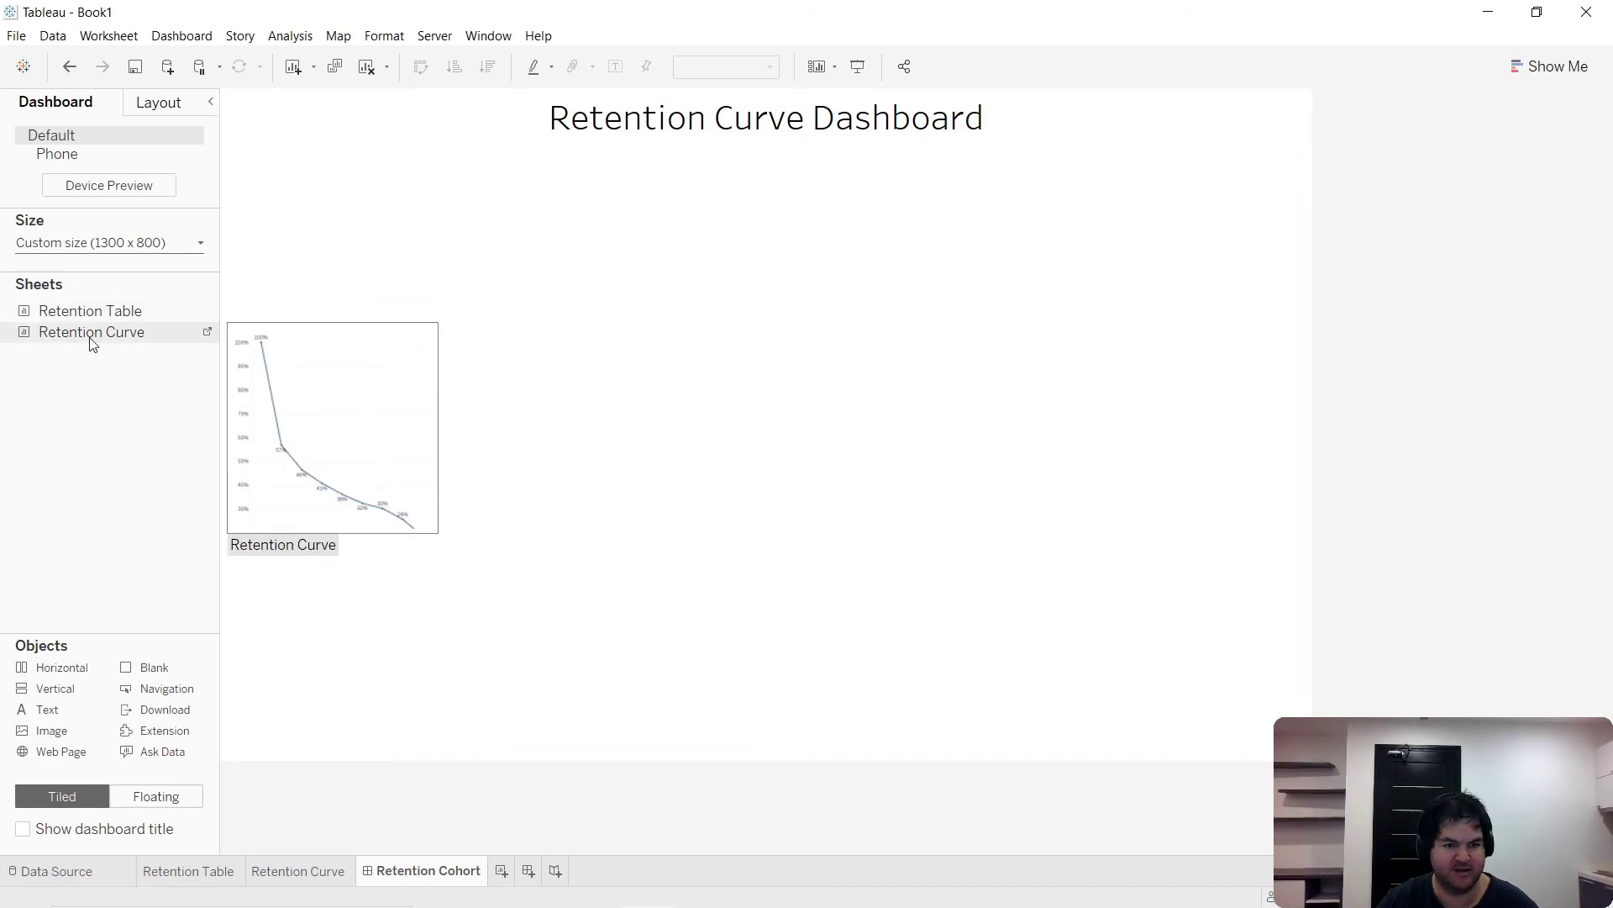
left_click_drag(101, 316, 650, 335)
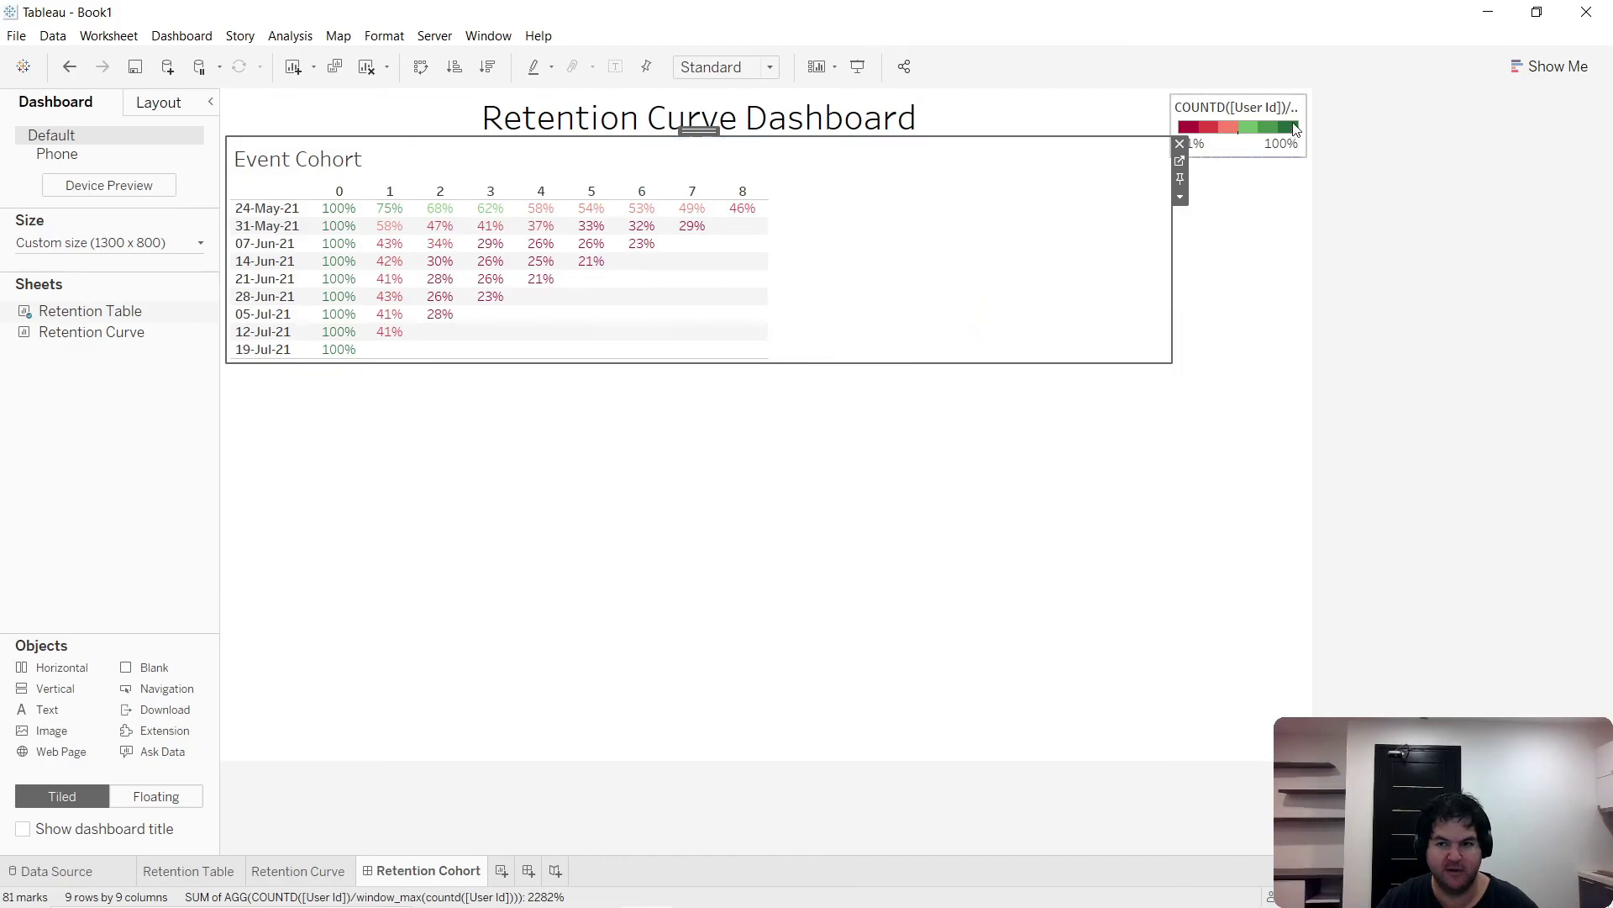
left_click(1239, 113)
left_click(1305, 107)
left_click(717, 361)
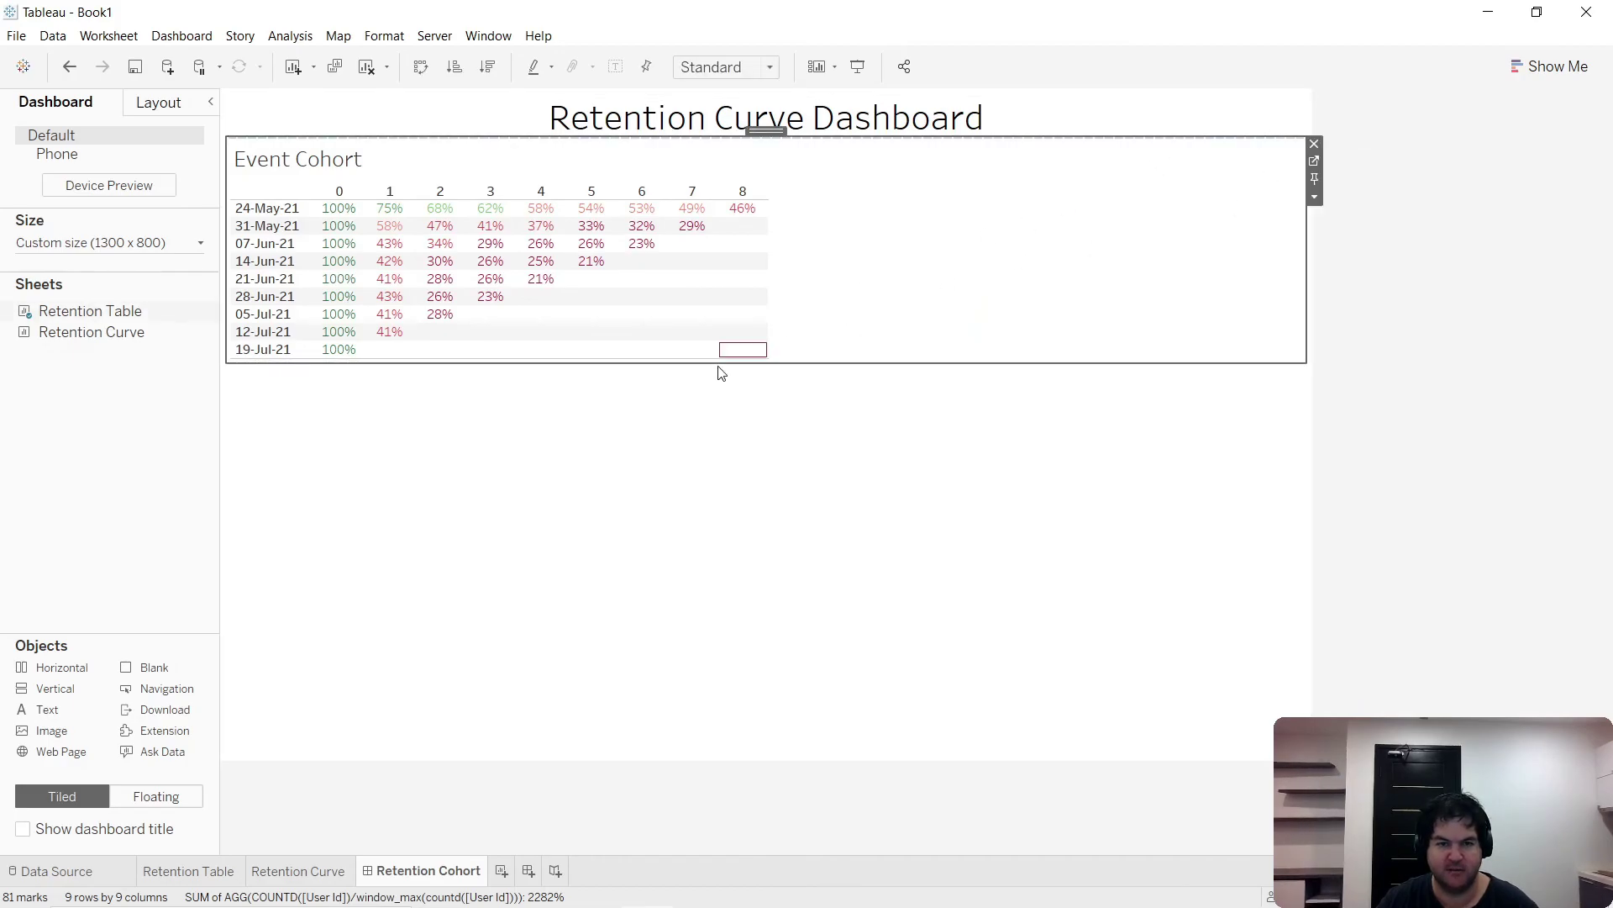
- Add a blank object below the Retention Table and set its height to 40 pixels
left_click(389, 493)
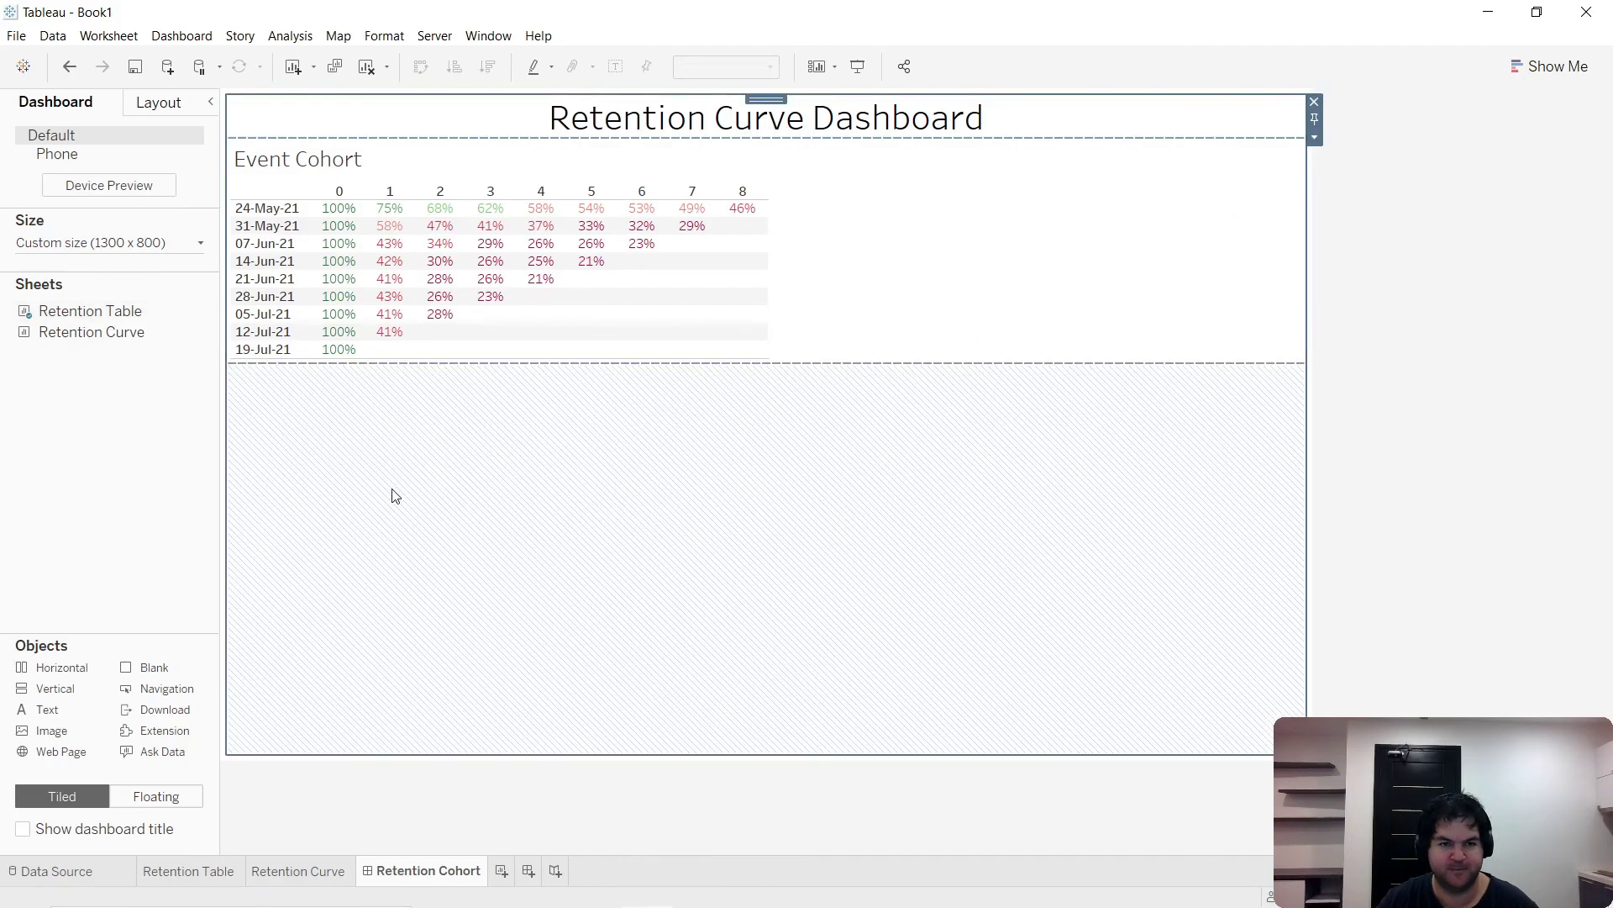
left_click(494, 442)
right_click(586, 408)
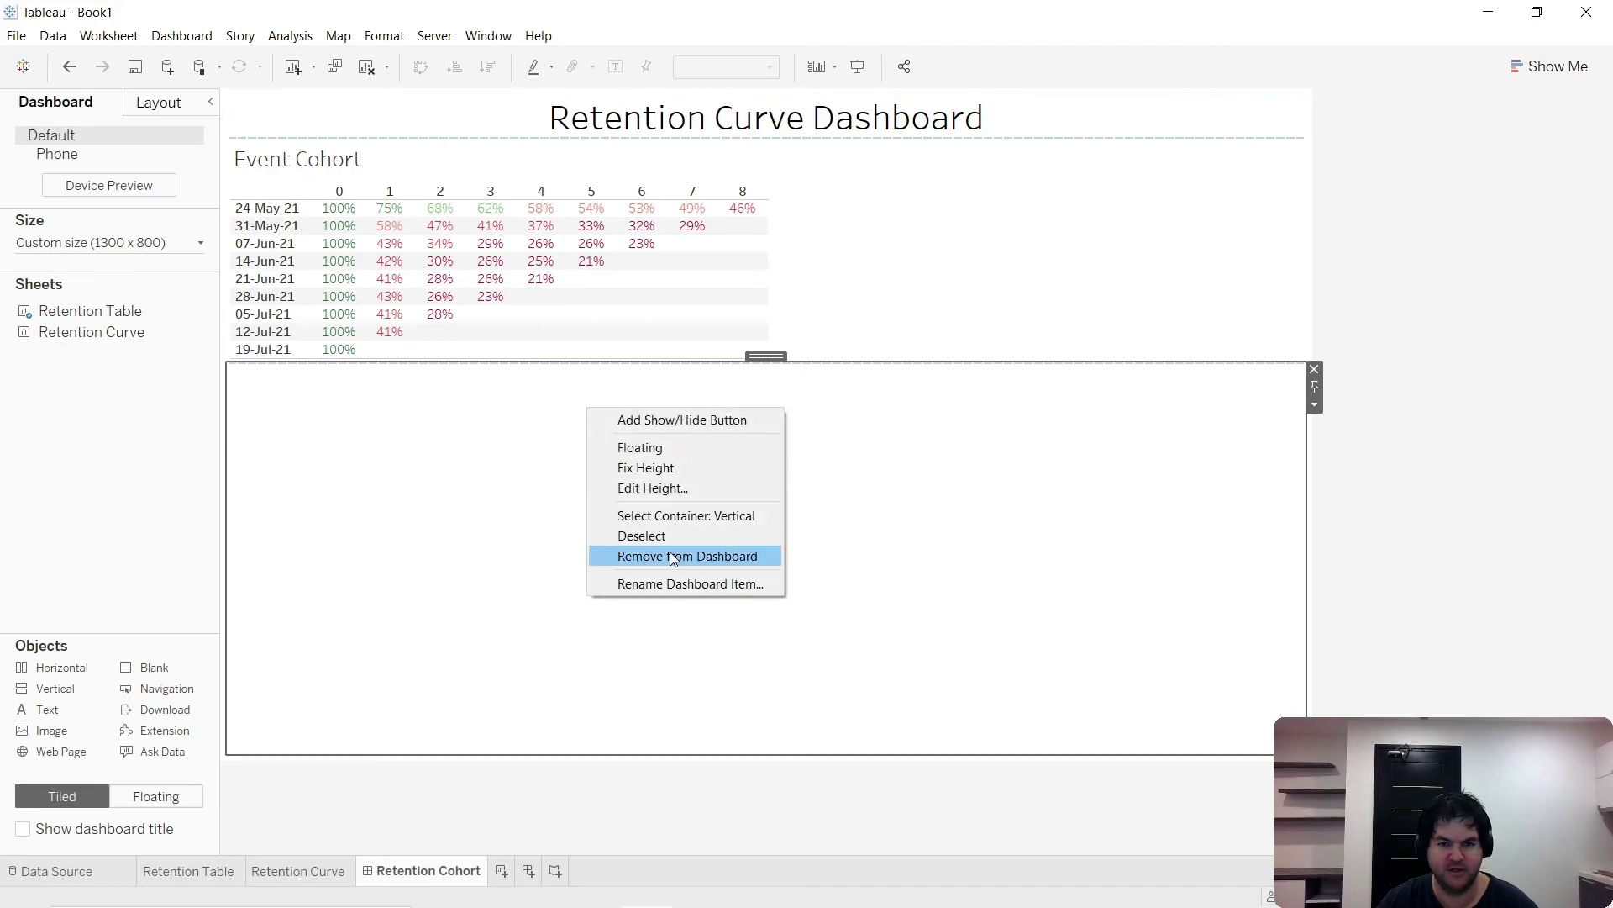
left_click(706, 488)
type("40")
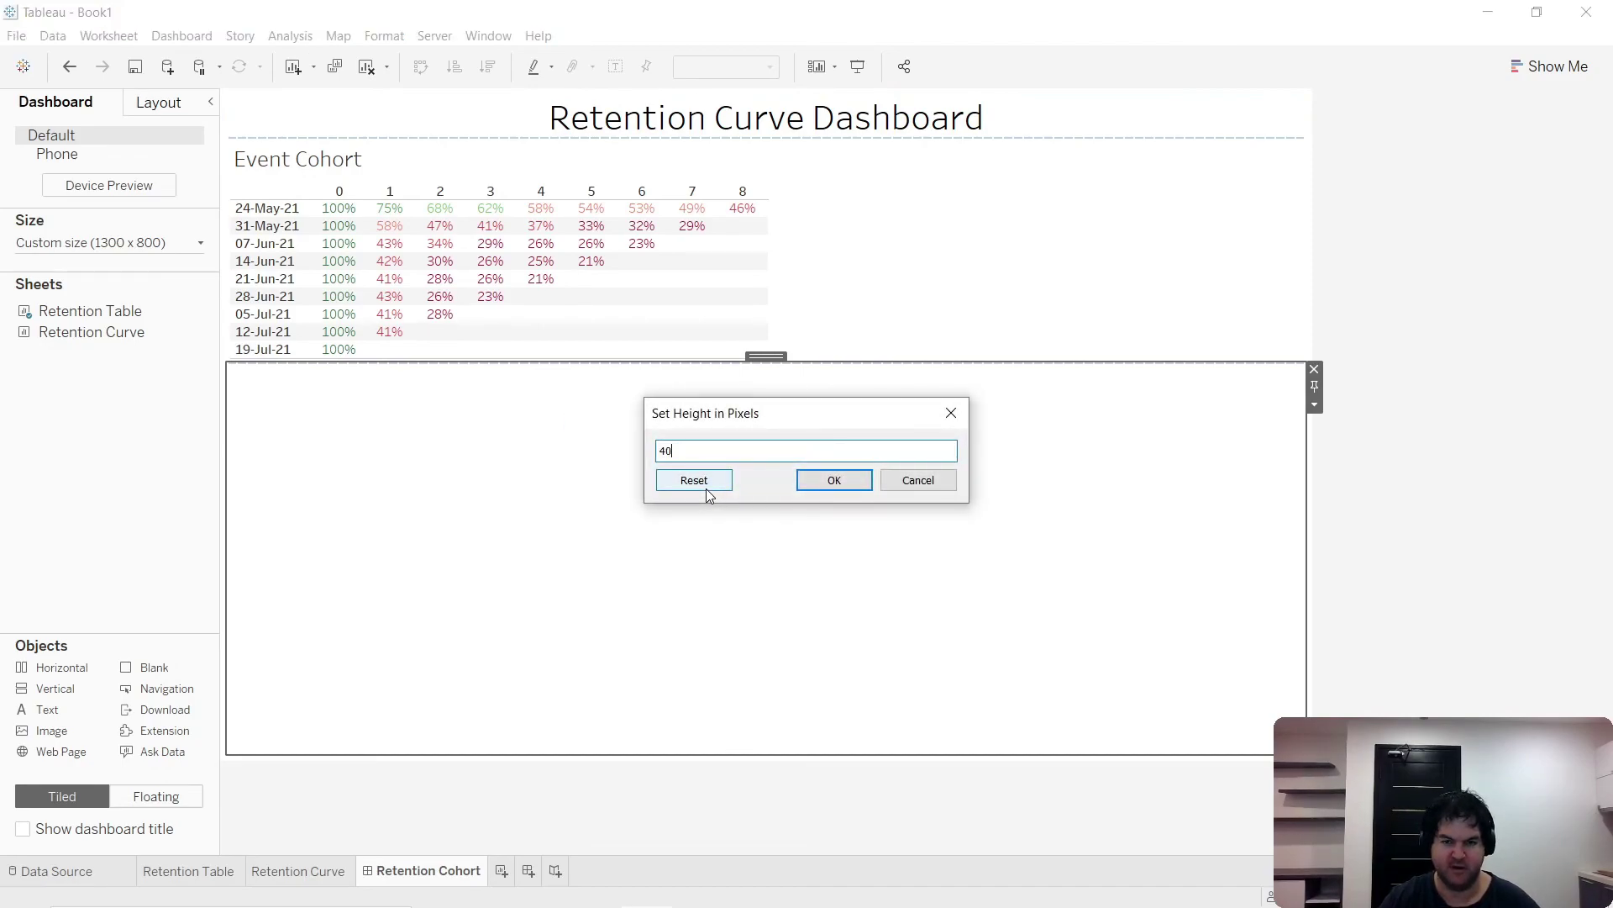
key("Return")
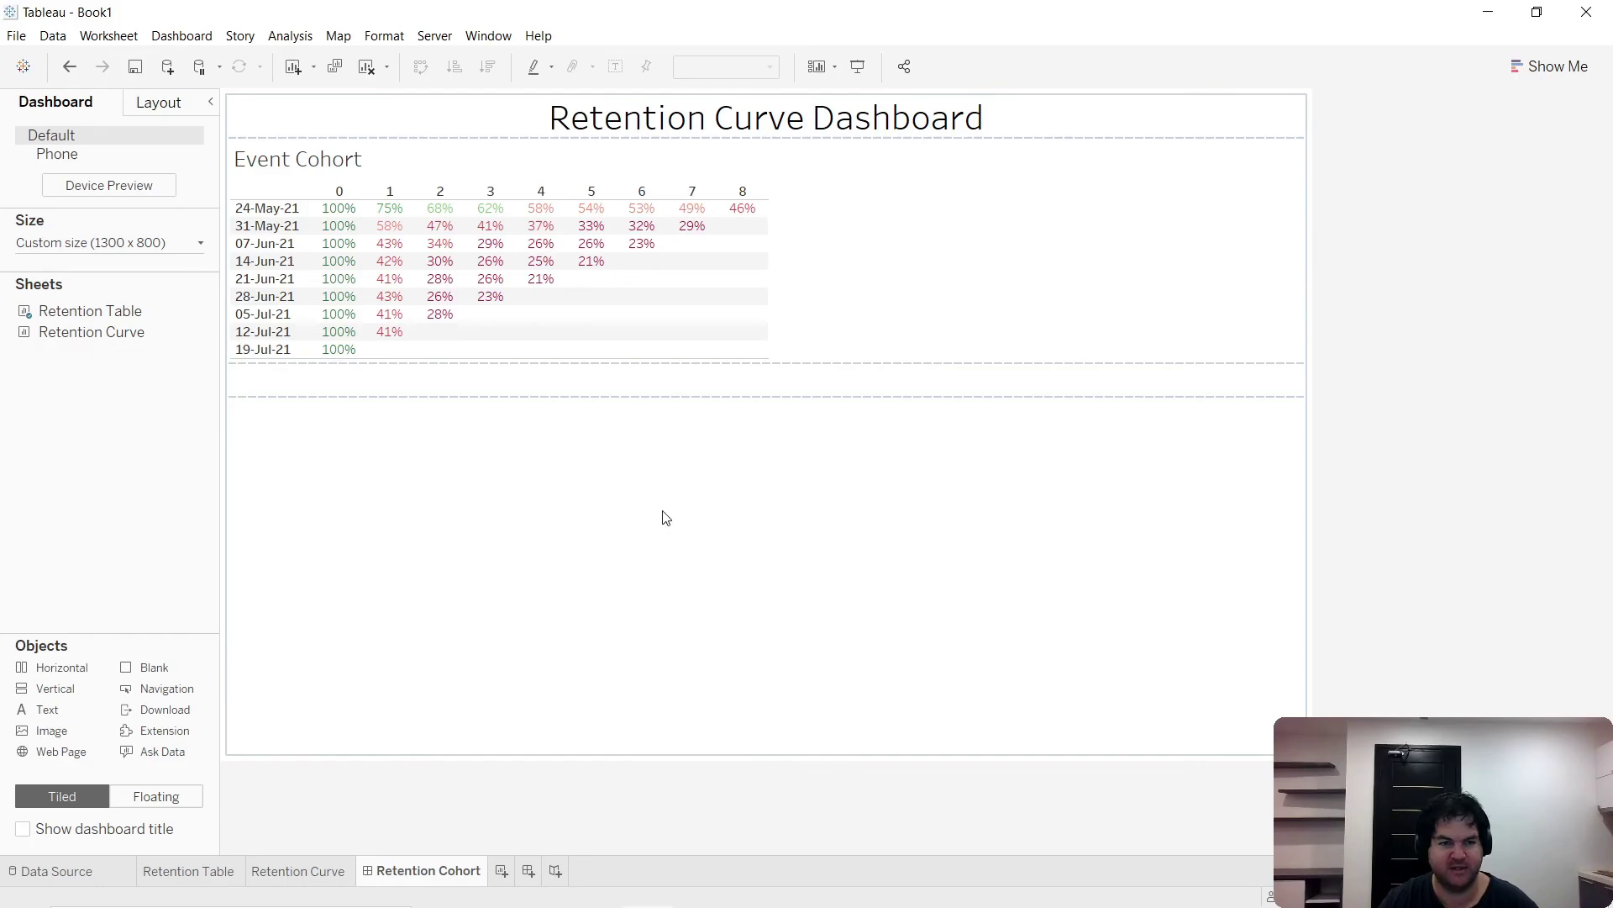
- Place the Retention Curve sheet below the blank spacer and hide its Event Cohort title
mouse_move(23, 313)
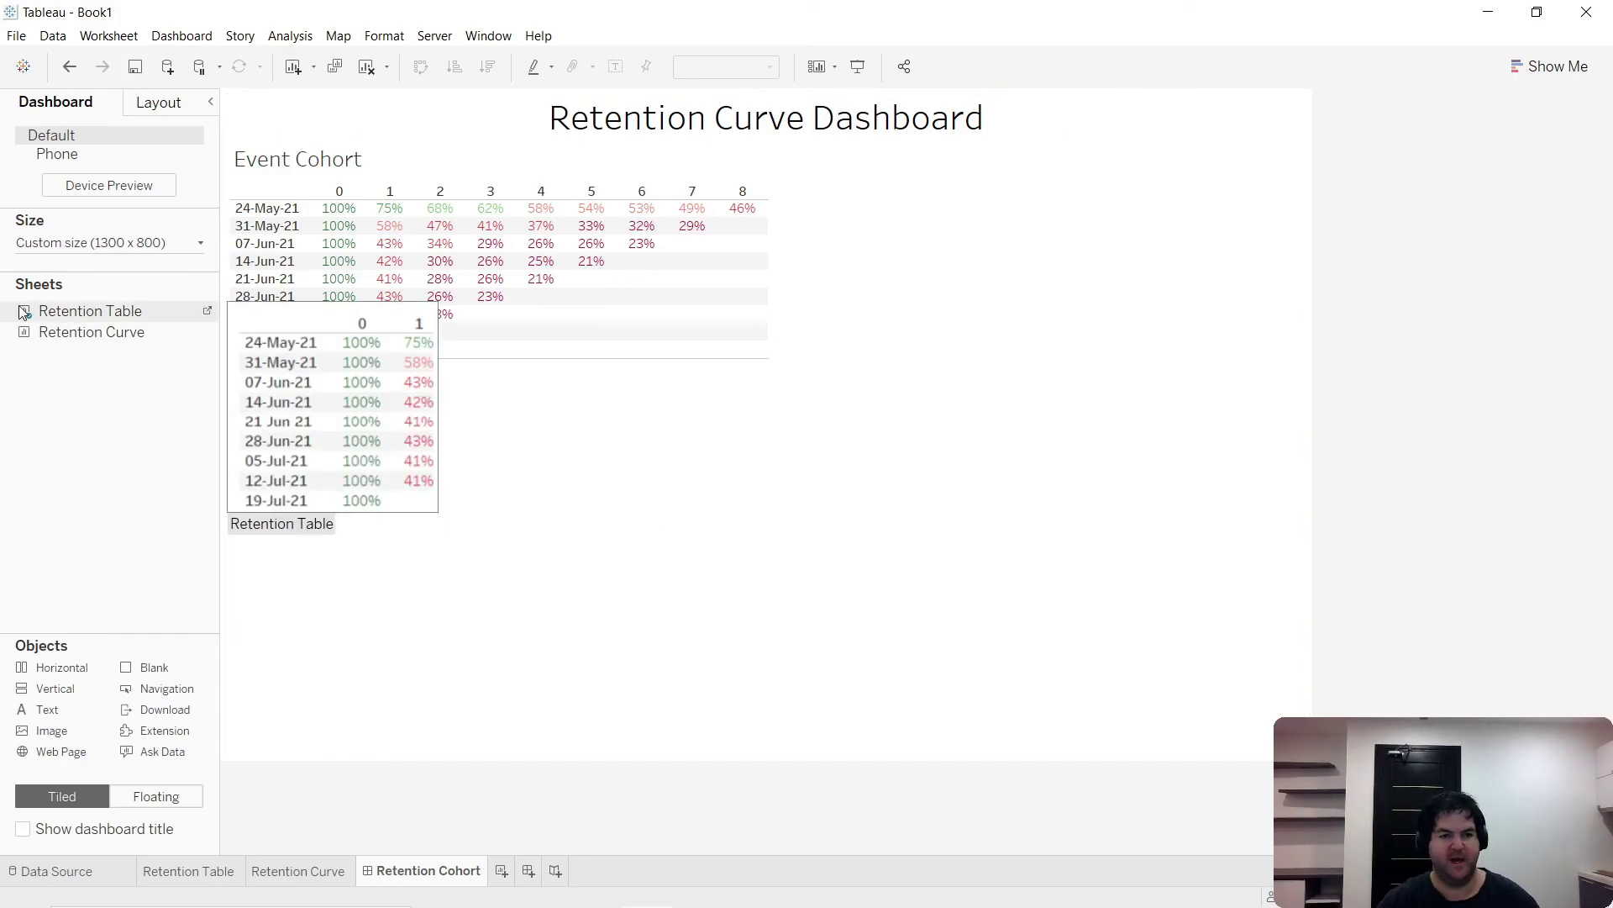
left_click_drag(173, 346, 622, 491)
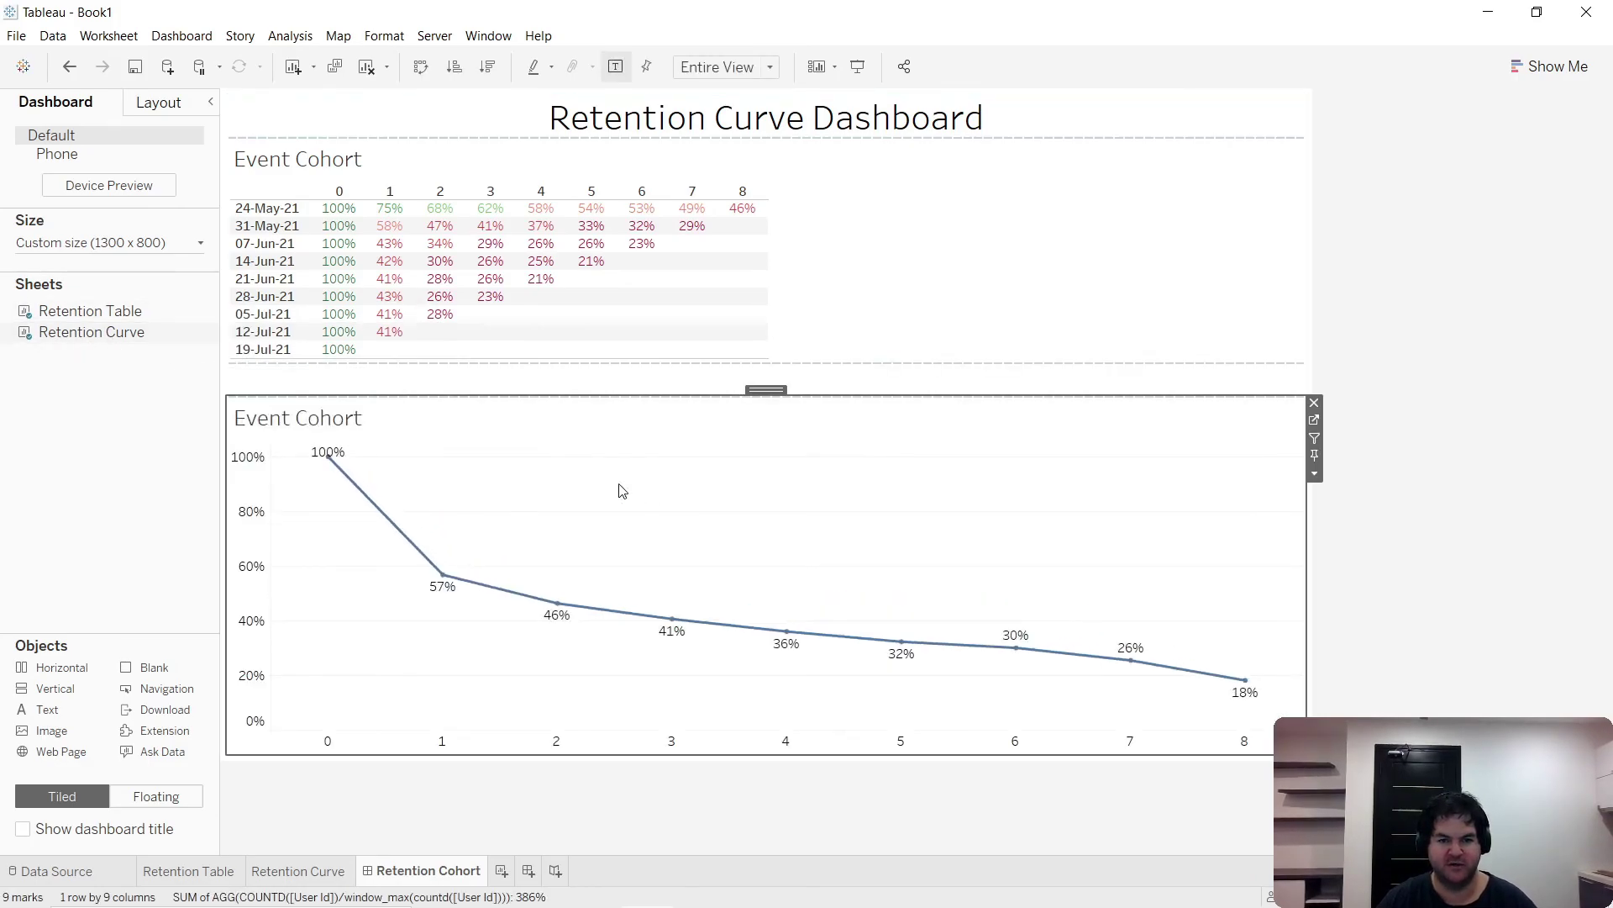
right_click(350, 424)
left_click(409, 470)
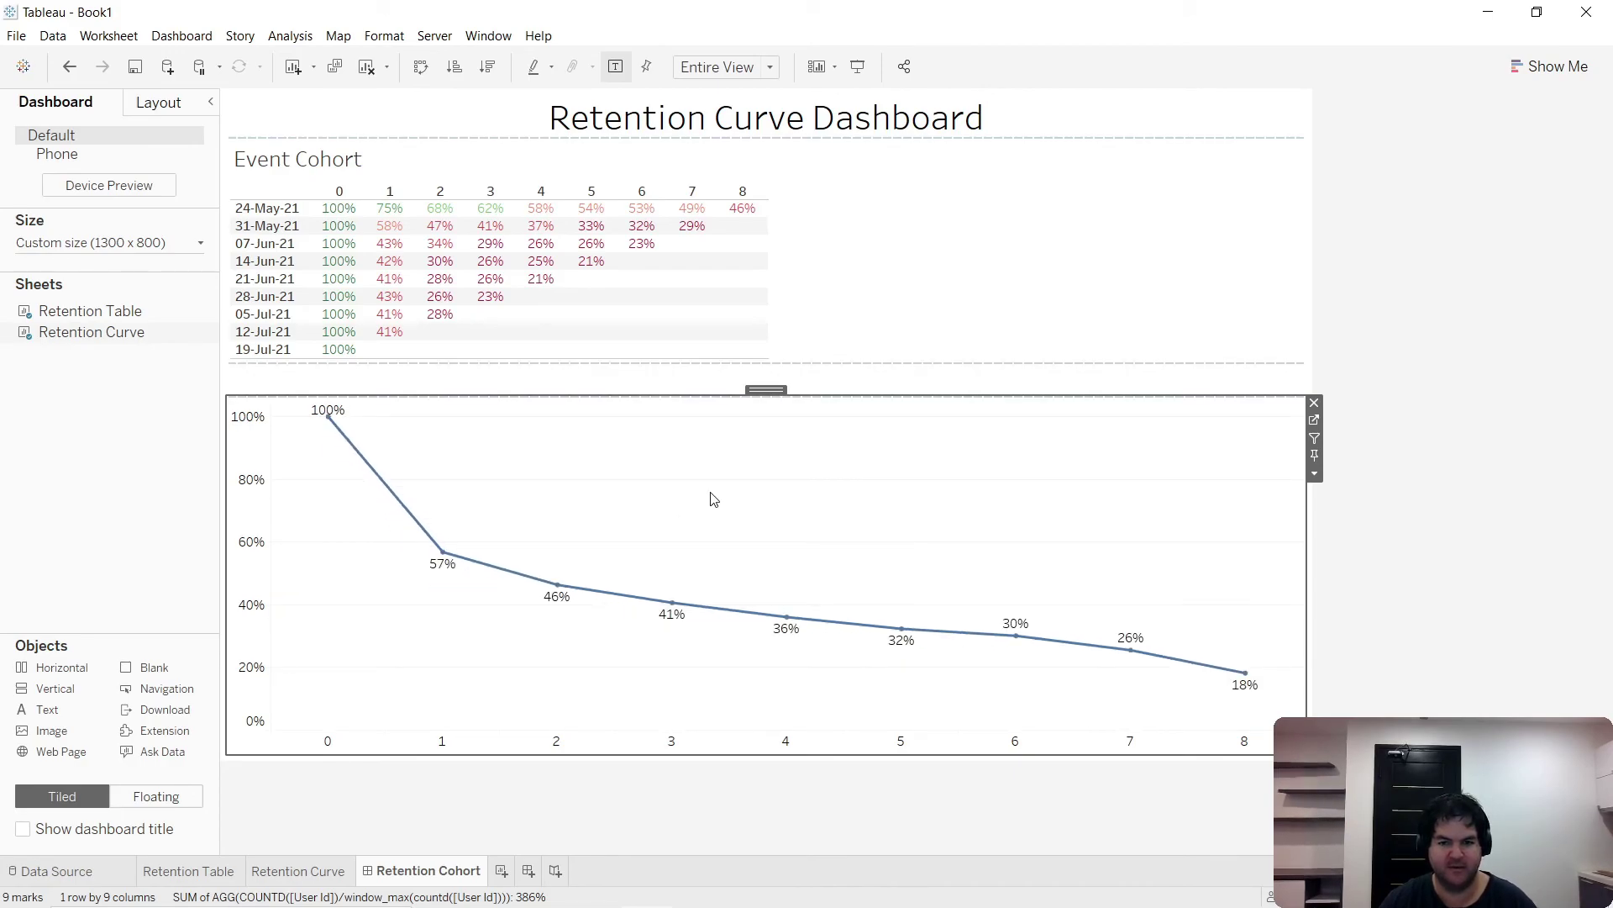
left_click(950, 376)
left_click(916, 528)
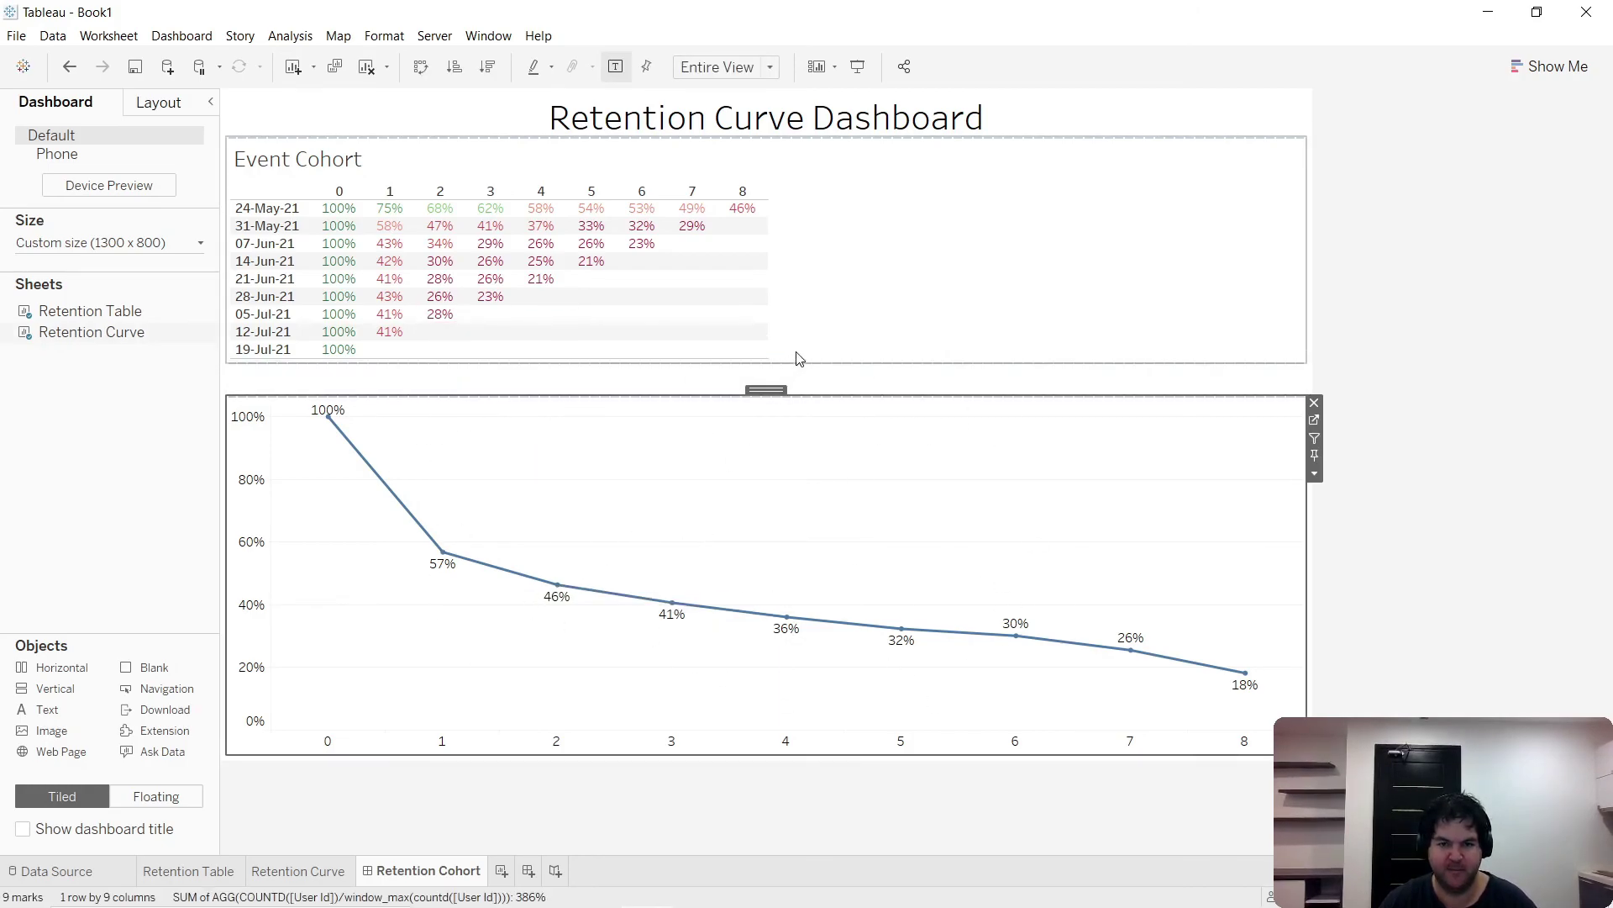
- Create a dashboard filter action named "Retention curve filter"
left_click(502, 251)
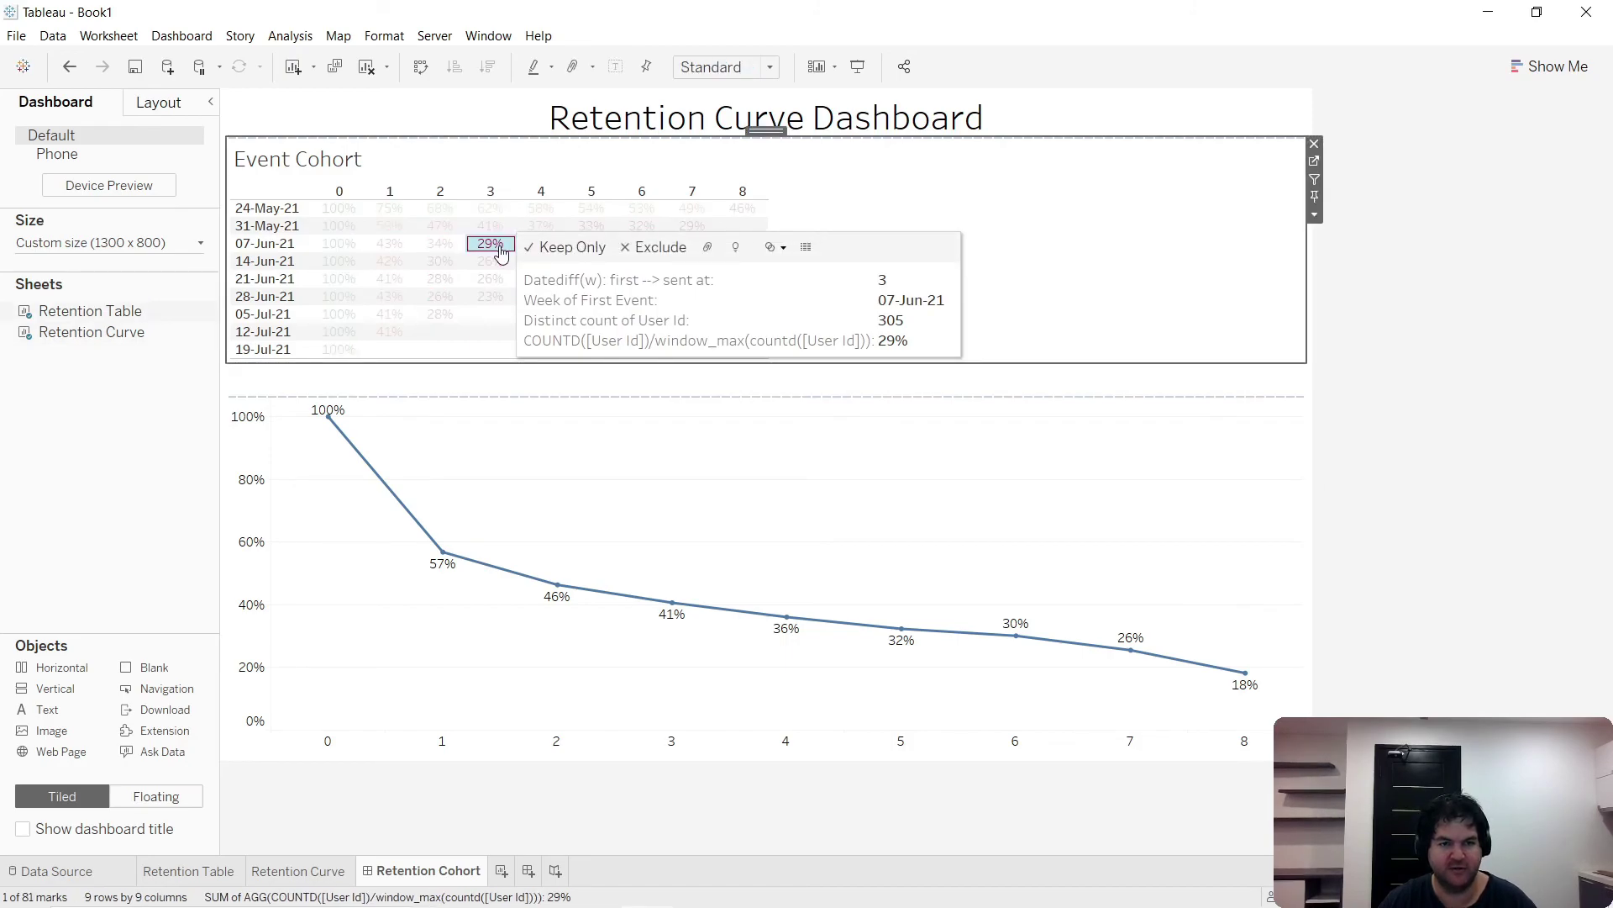
left_click(178, 34)
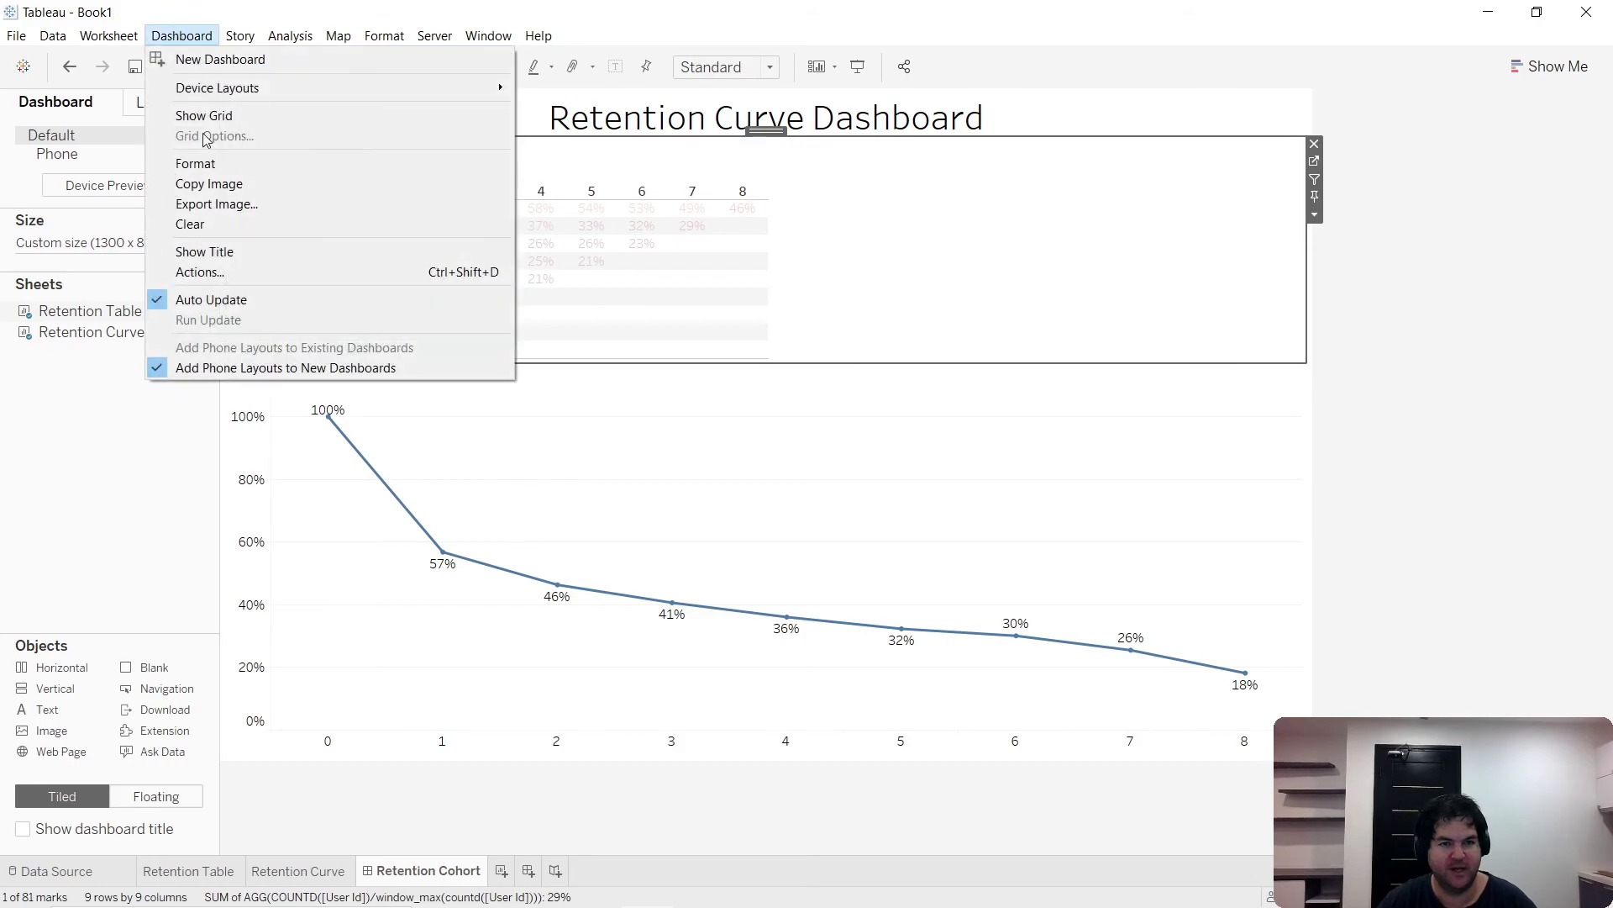
left_click(243, 268)
left_click(600, 534)
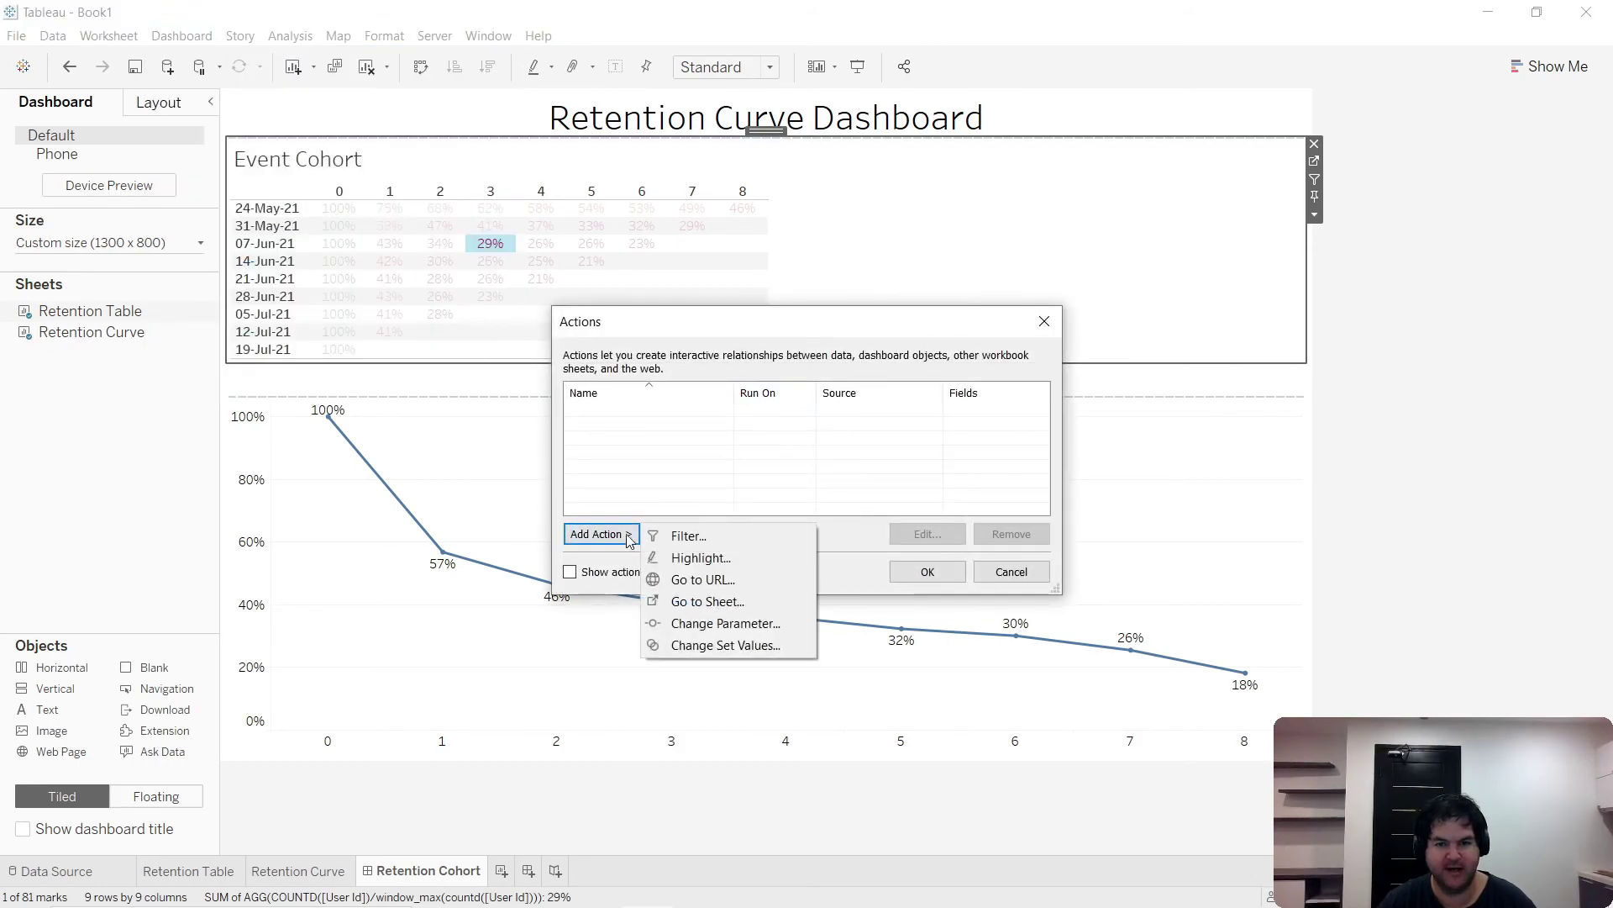
left_click(712, 535)
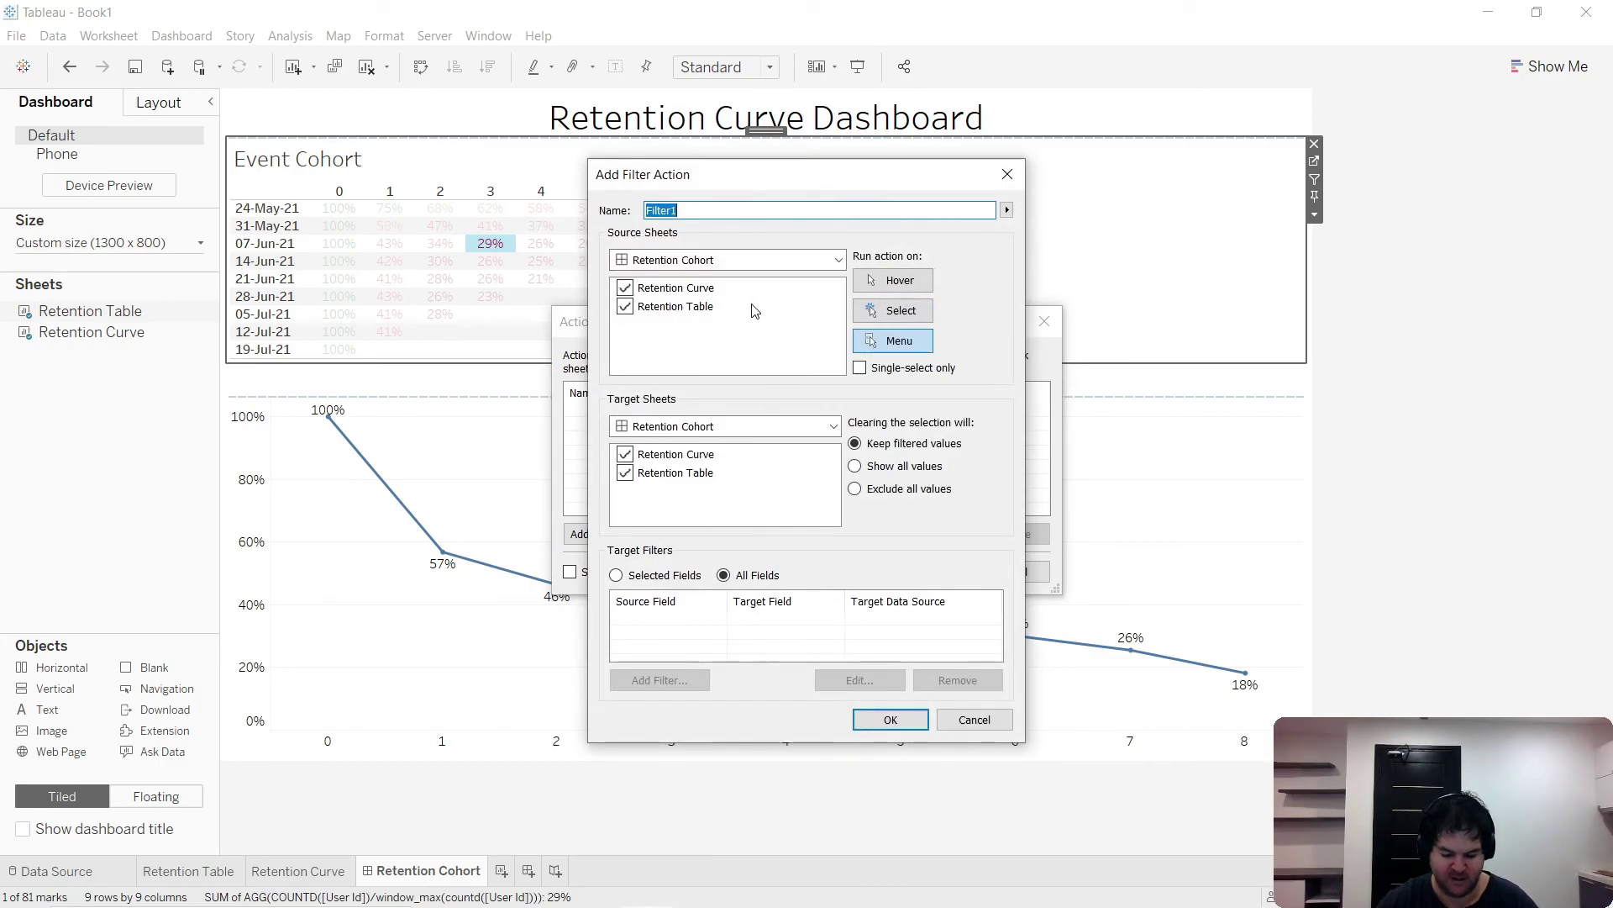
type("Retentuo")
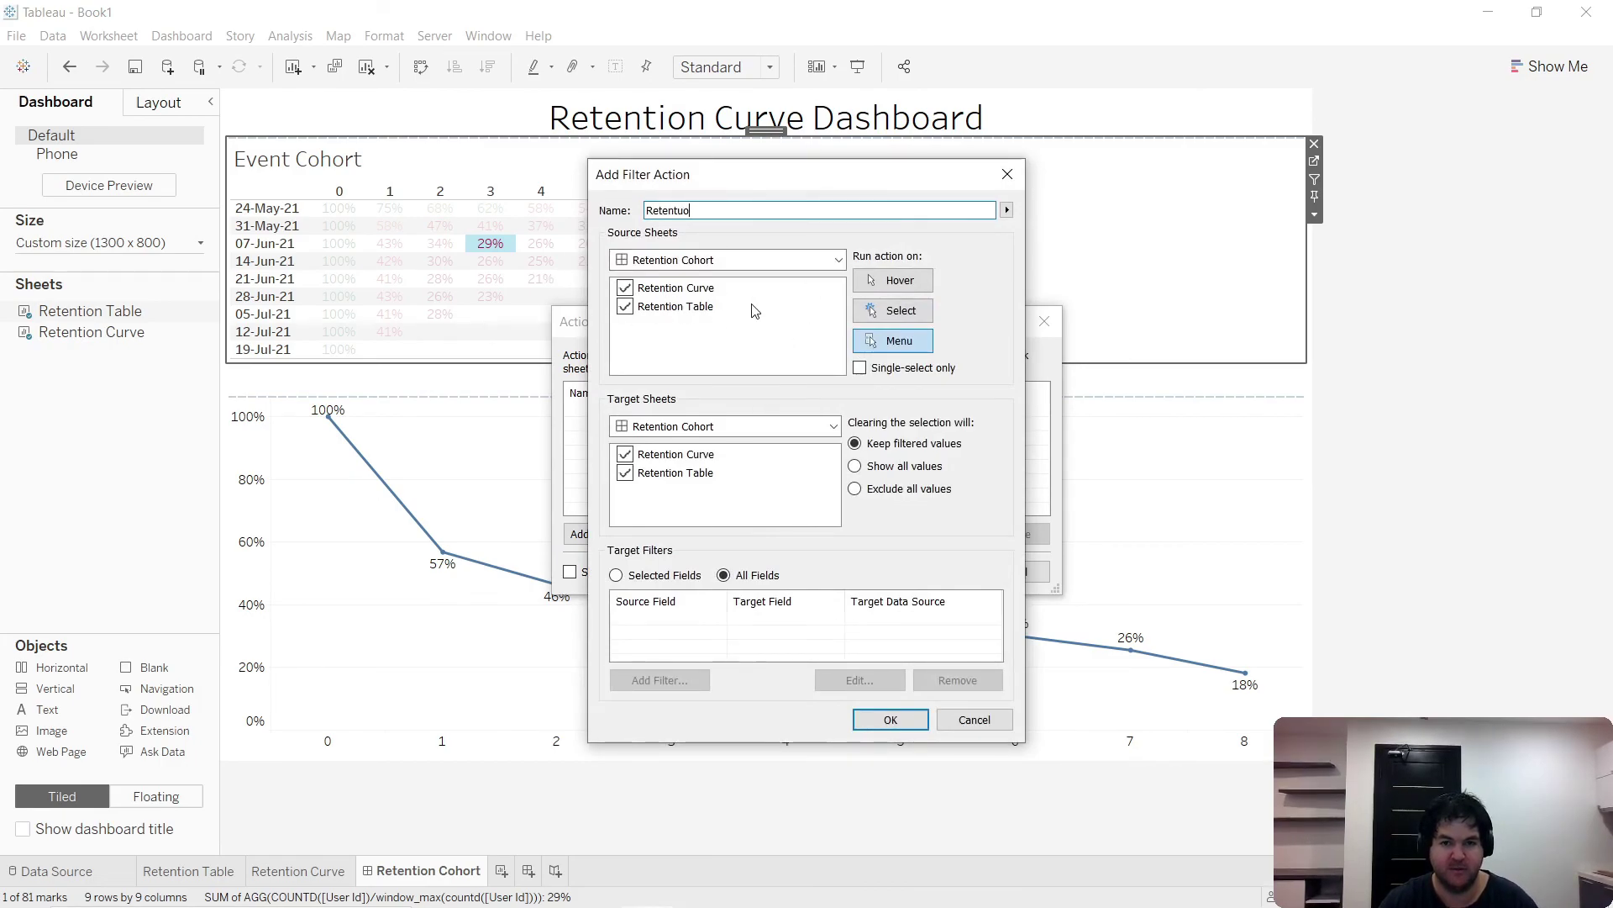
type("n ")
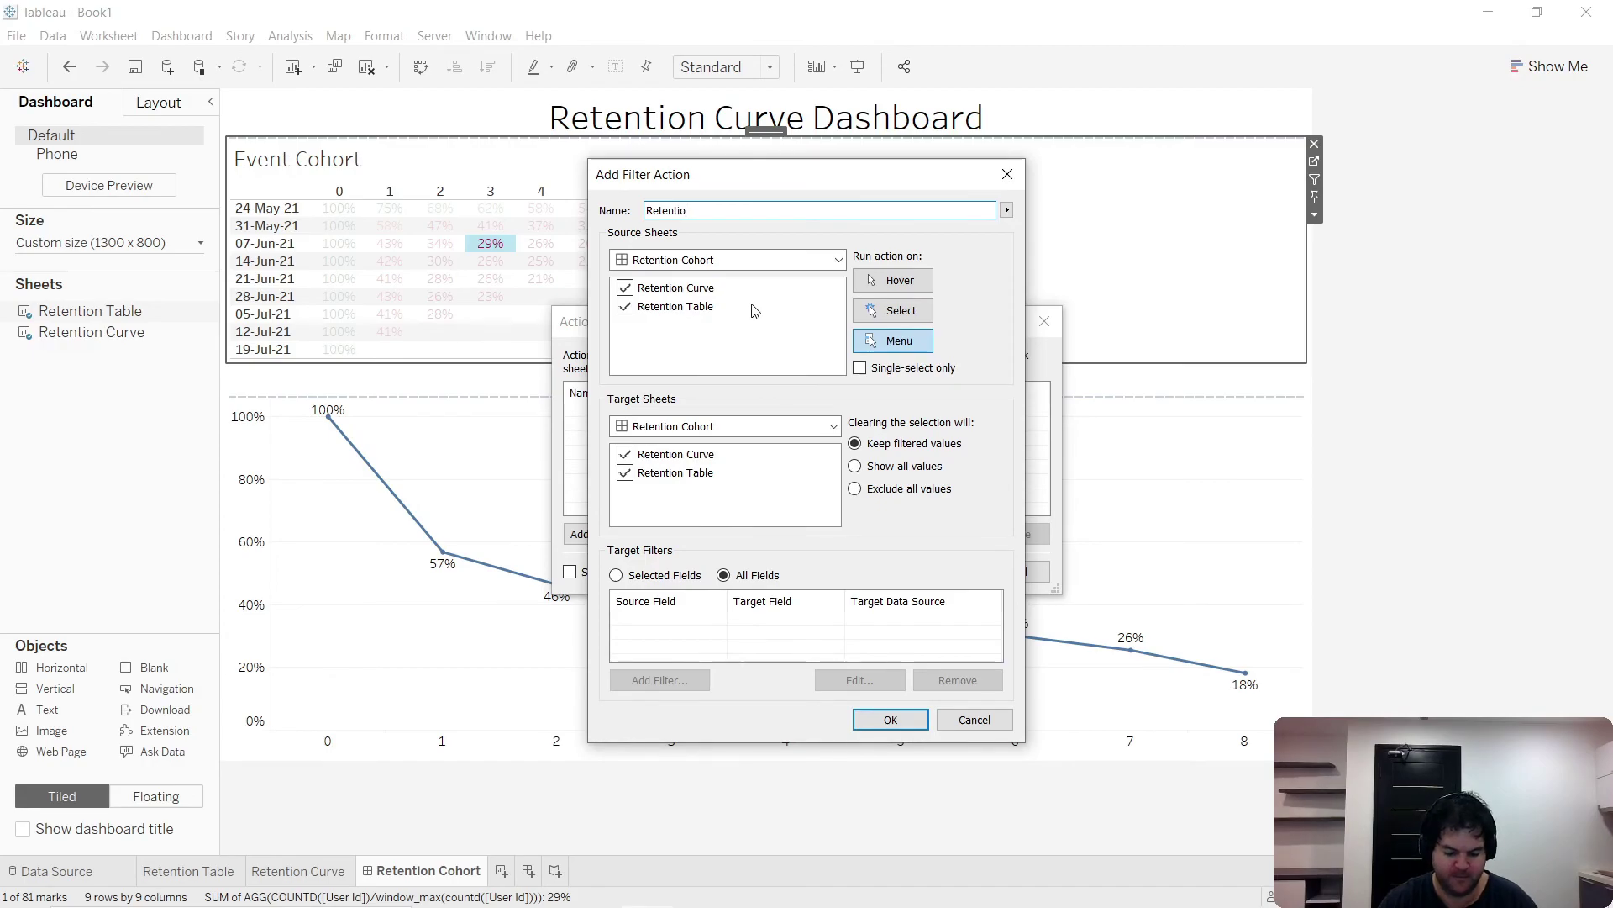
type("curve filter")
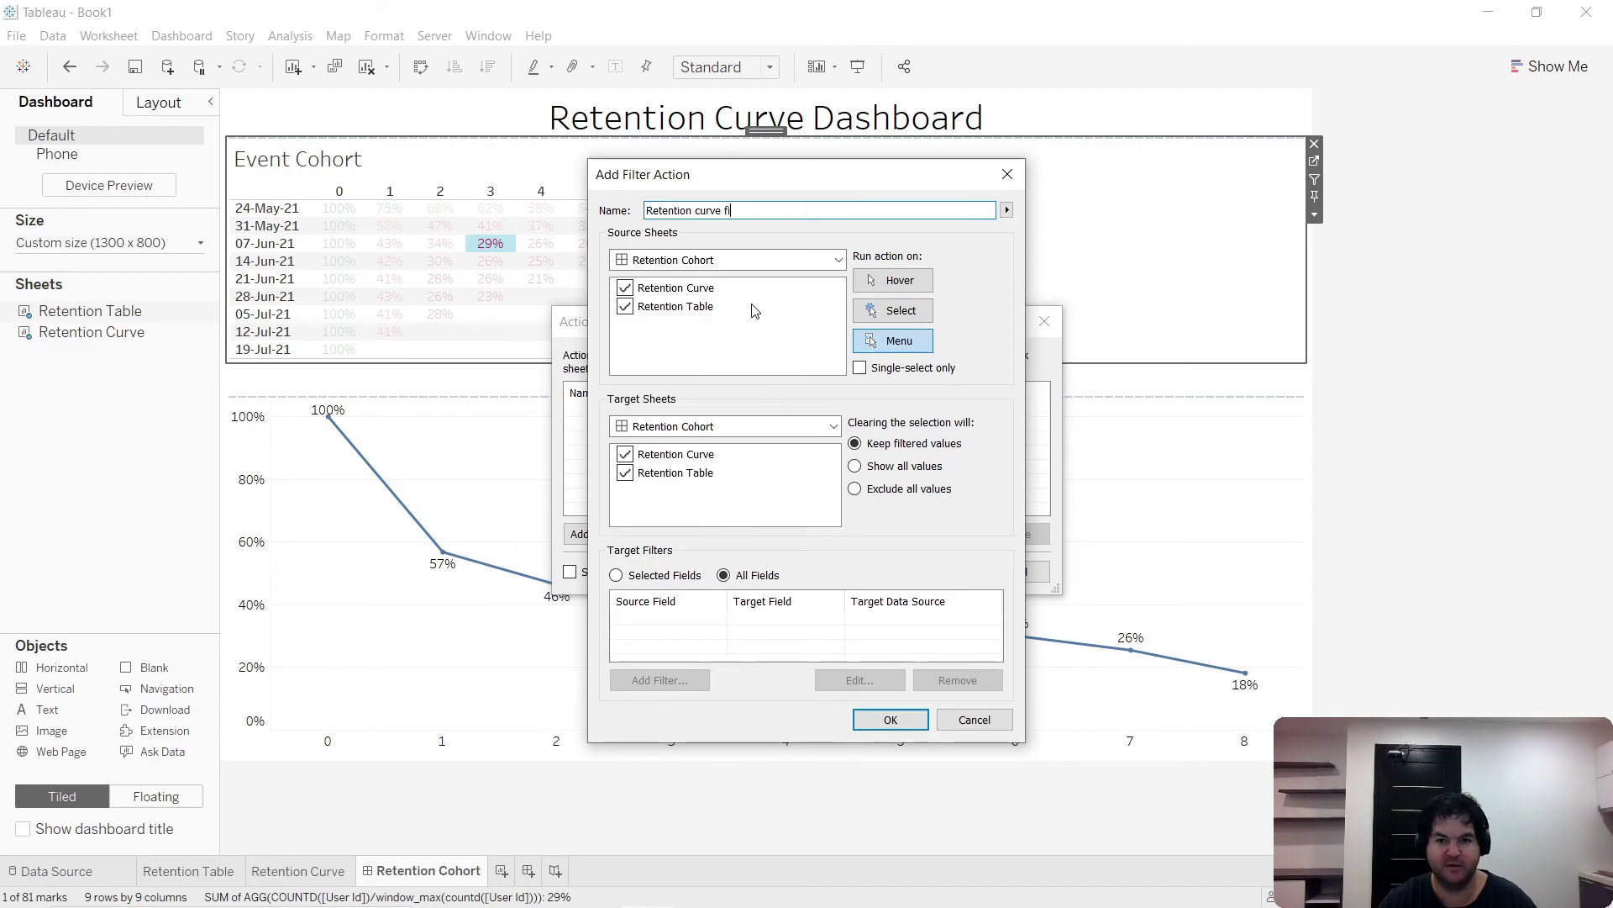
- Run the filter action on Select from Retention Table to Retention Curve only, and test it on the 07-Jun-21 cohort's week 3 cell
left_click(929, 310)
left_click(624, 288)
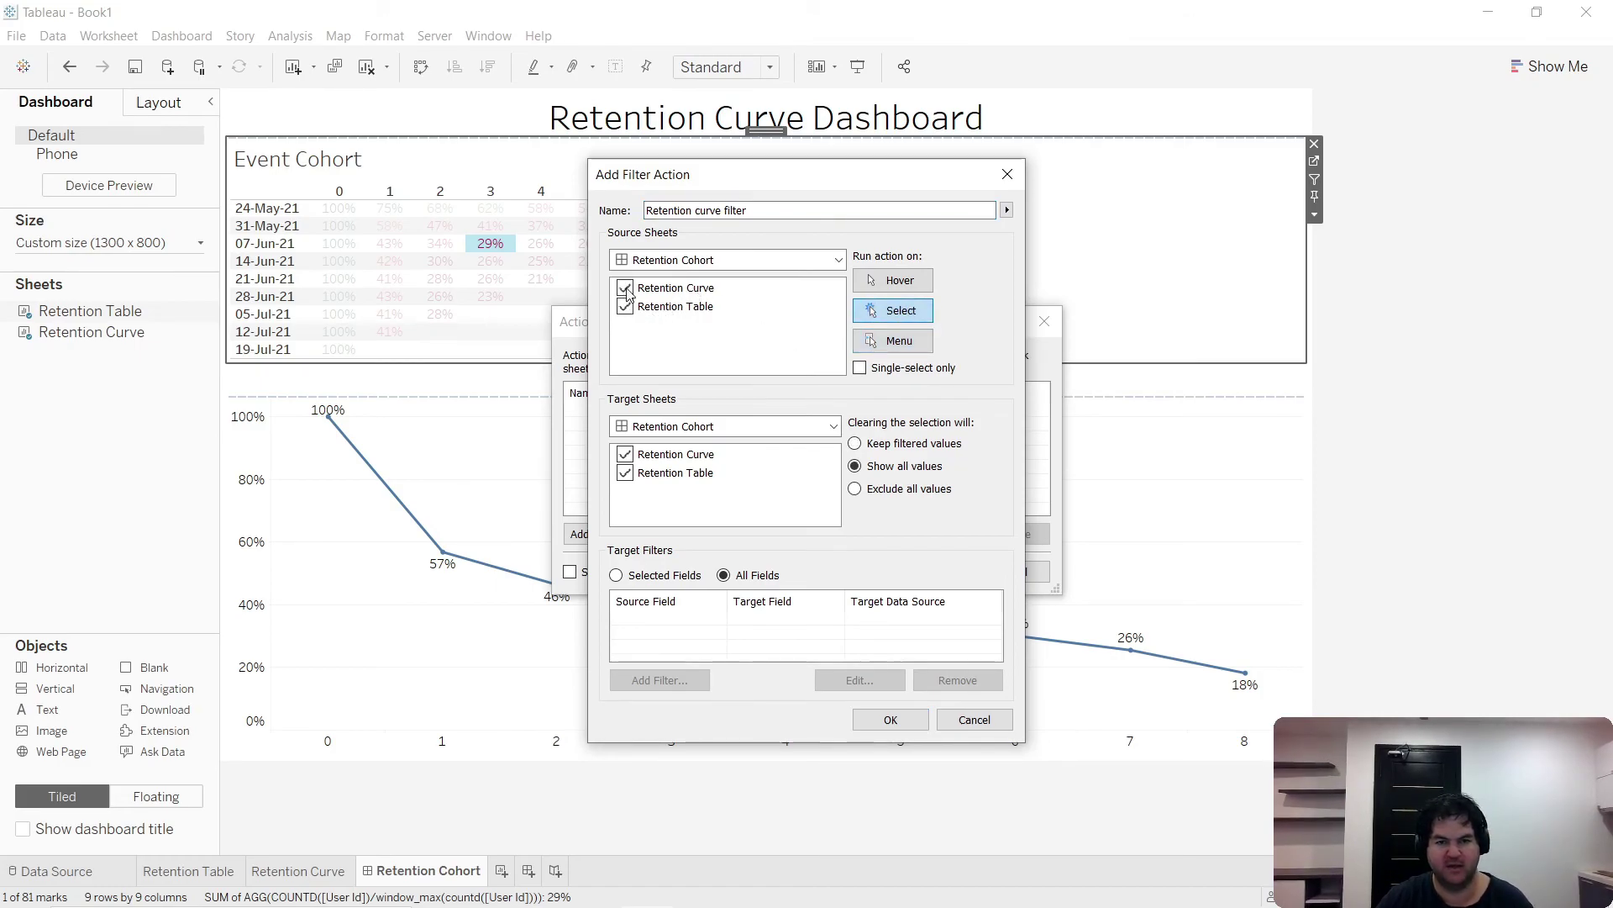
left_click(625, 474)
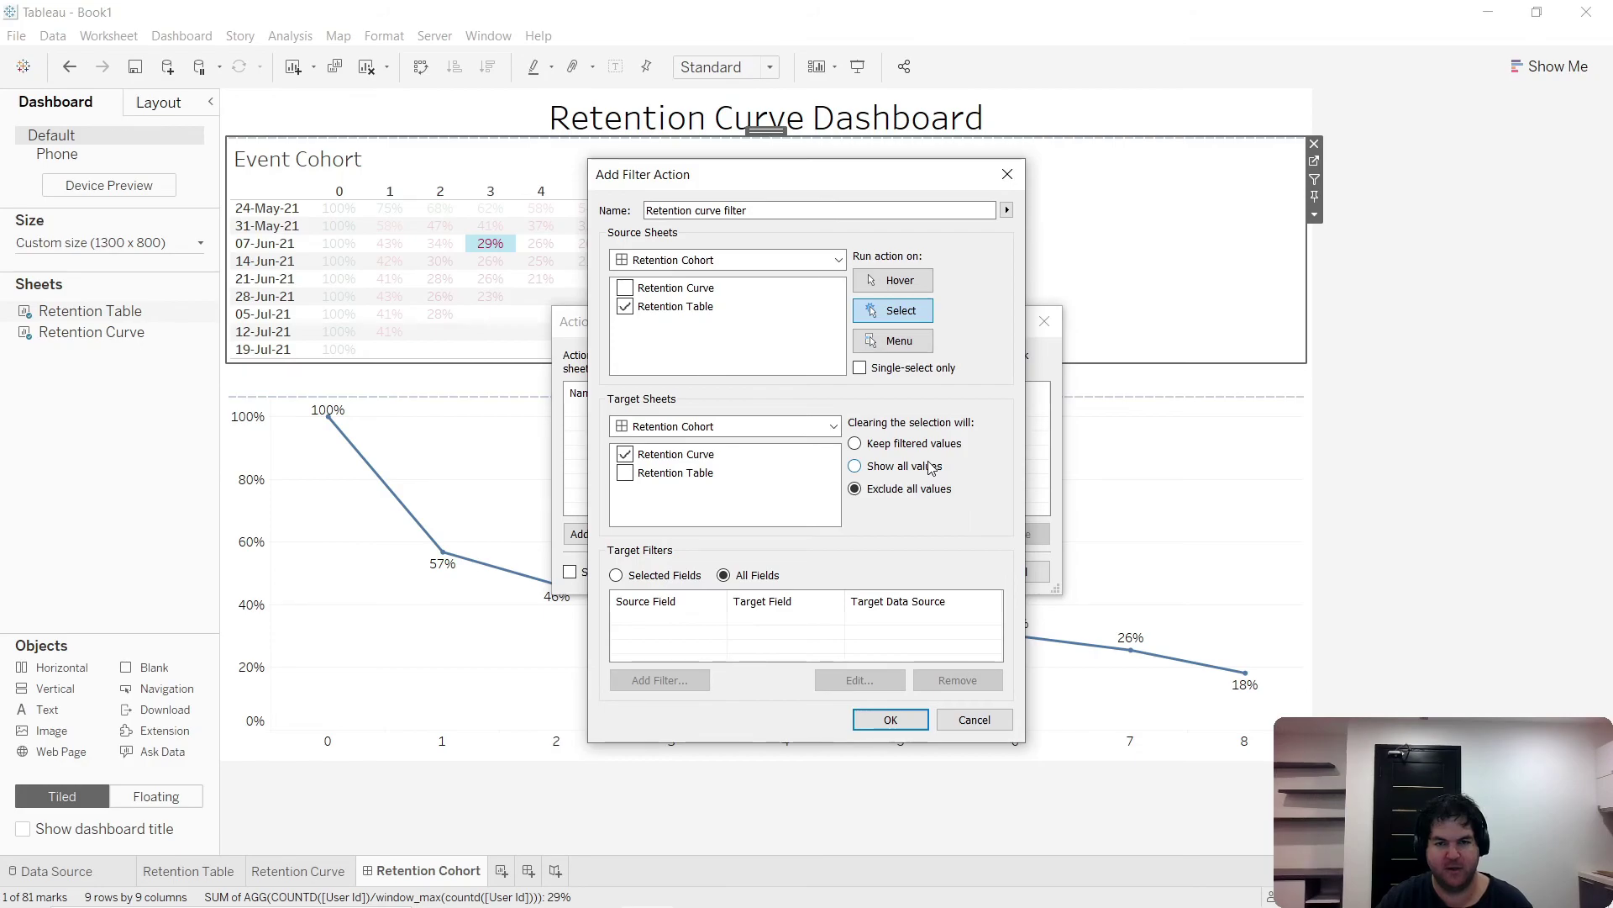
left_click(890, 719)
left_click(924, 570)
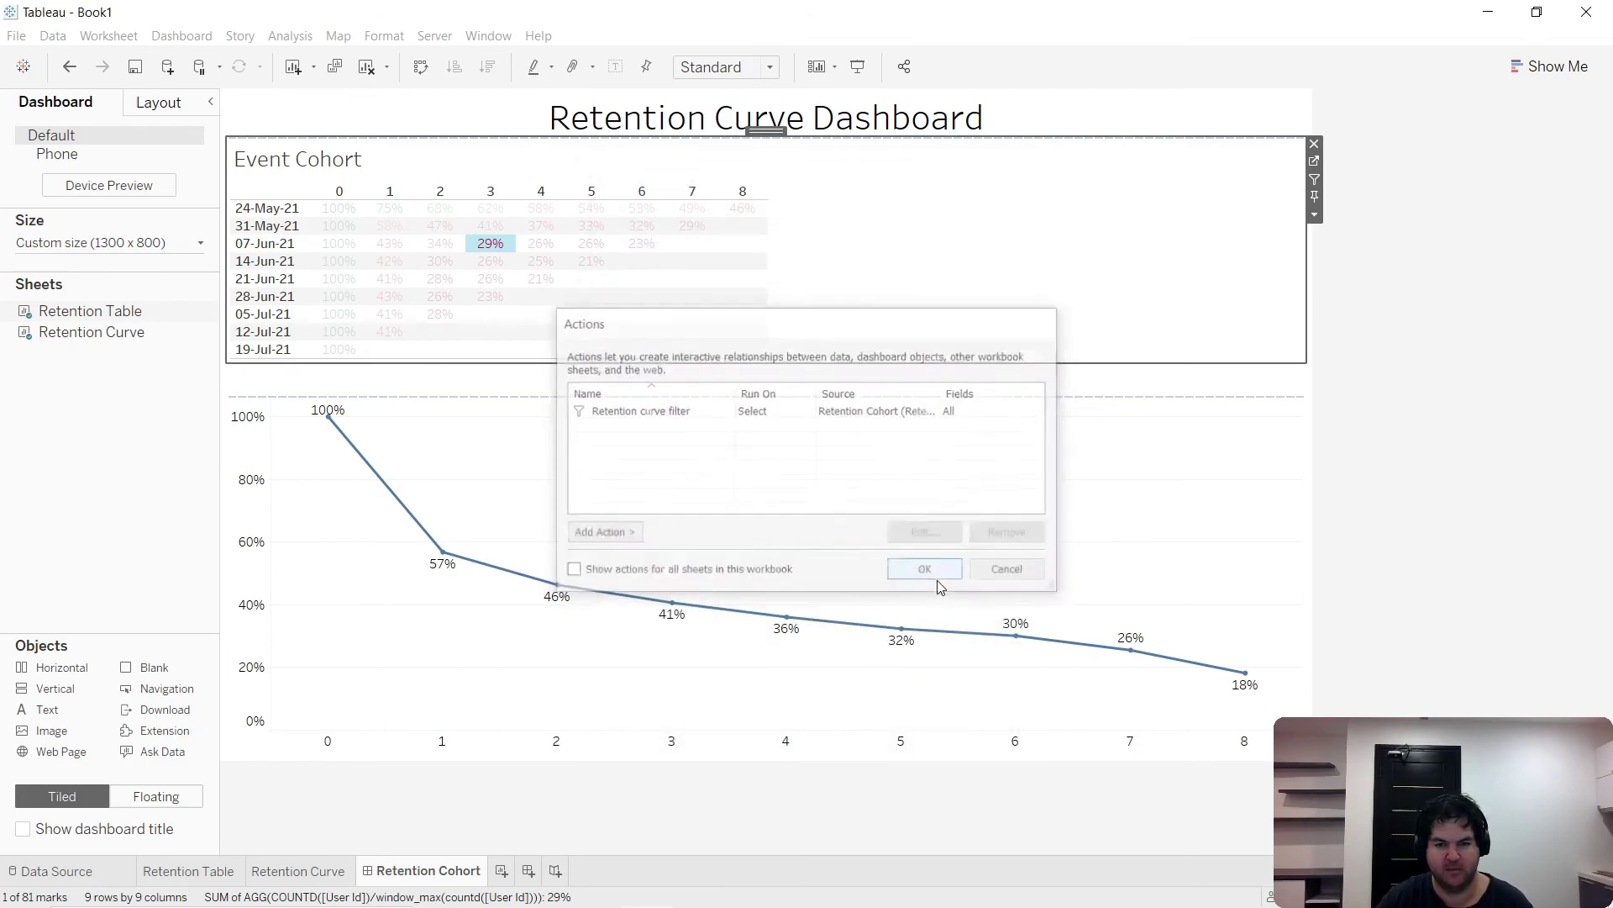
left_click(509, 252)
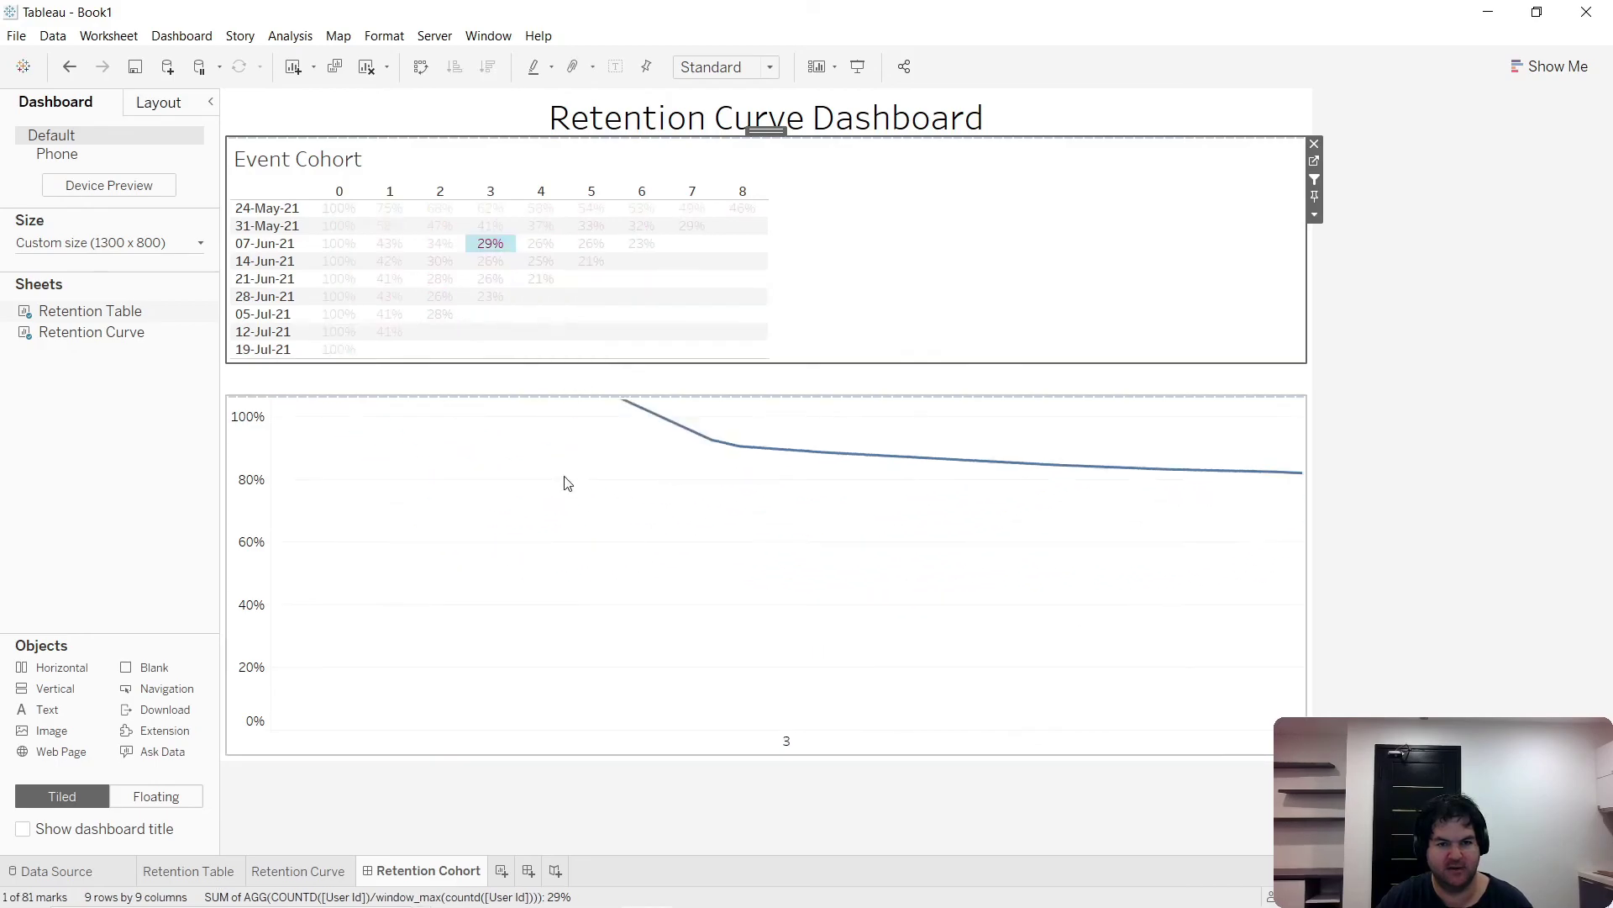
- Clear the table's cell selection, select weeks 0–4 of the 24-May-21 to 21-Jun-21 cohorts to filter the curve, and inspect the point values
left_click(496, 252)
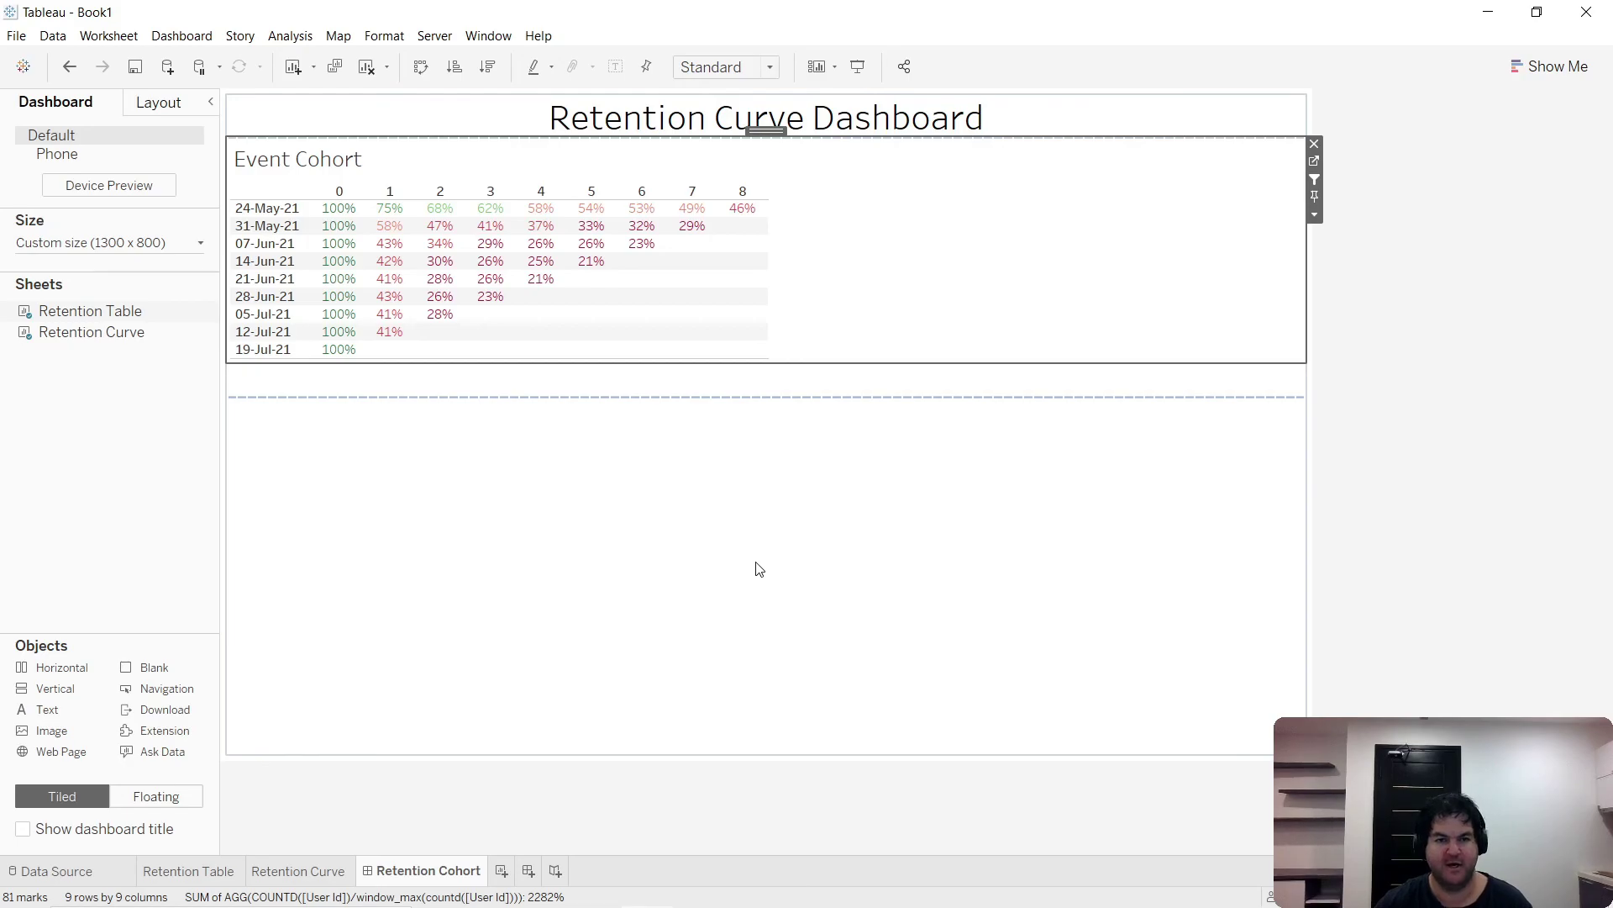
mouse_move(370, 208)
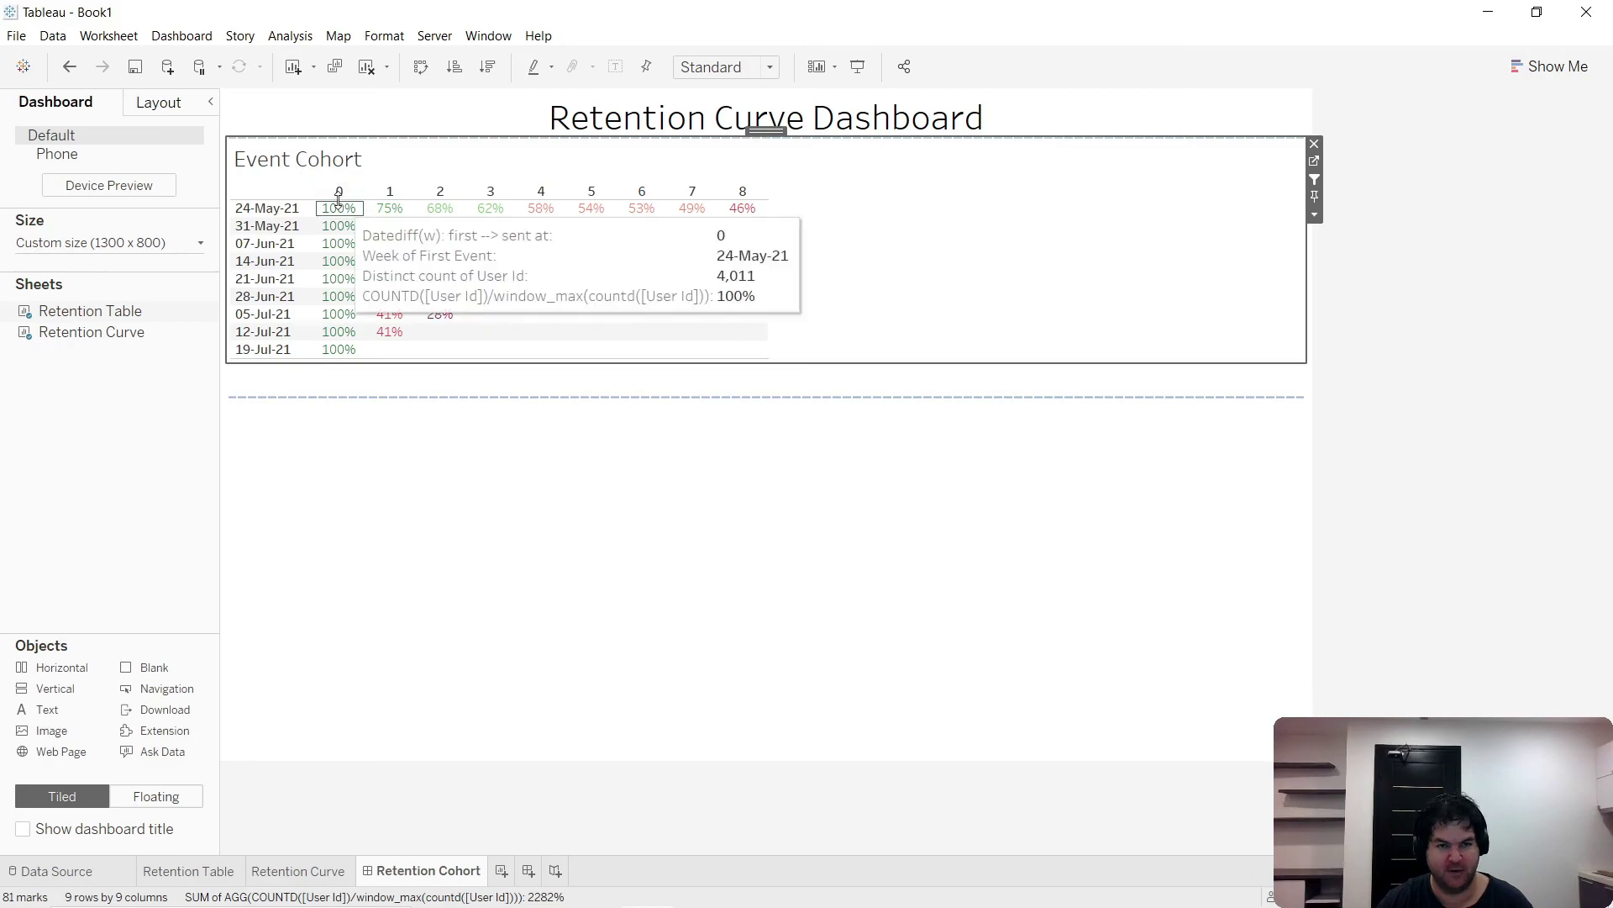
mouse_move(341, 204)
left_mouse_down()
mouse_move(461, 288)
mouse_move(555, 289)
left_mouse_up()
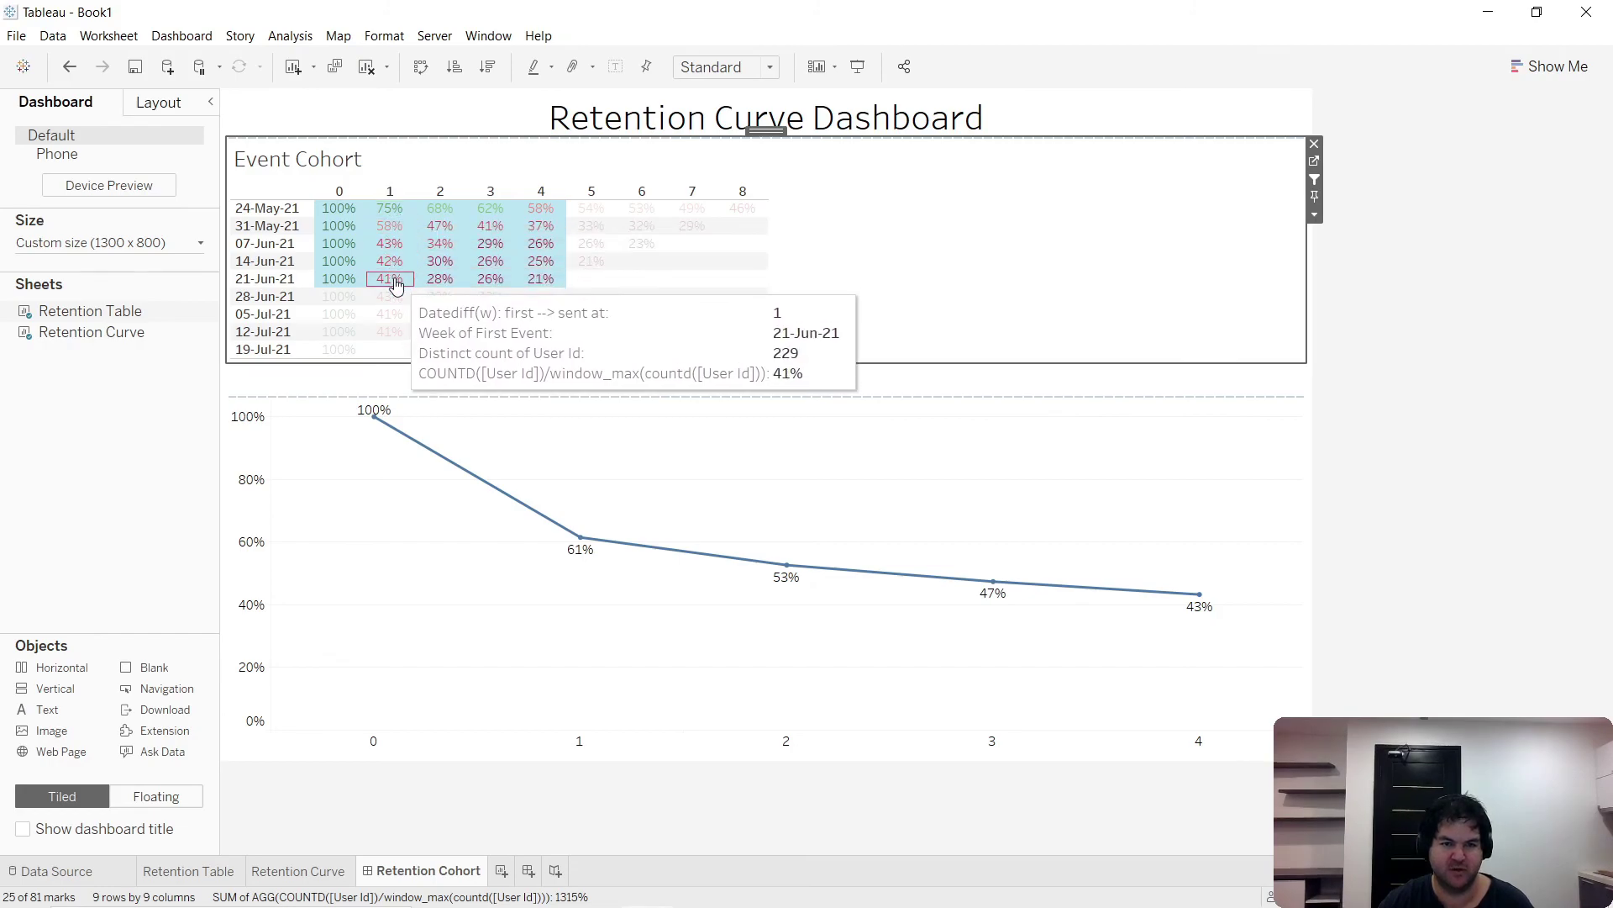
mouse_move(785, 580)
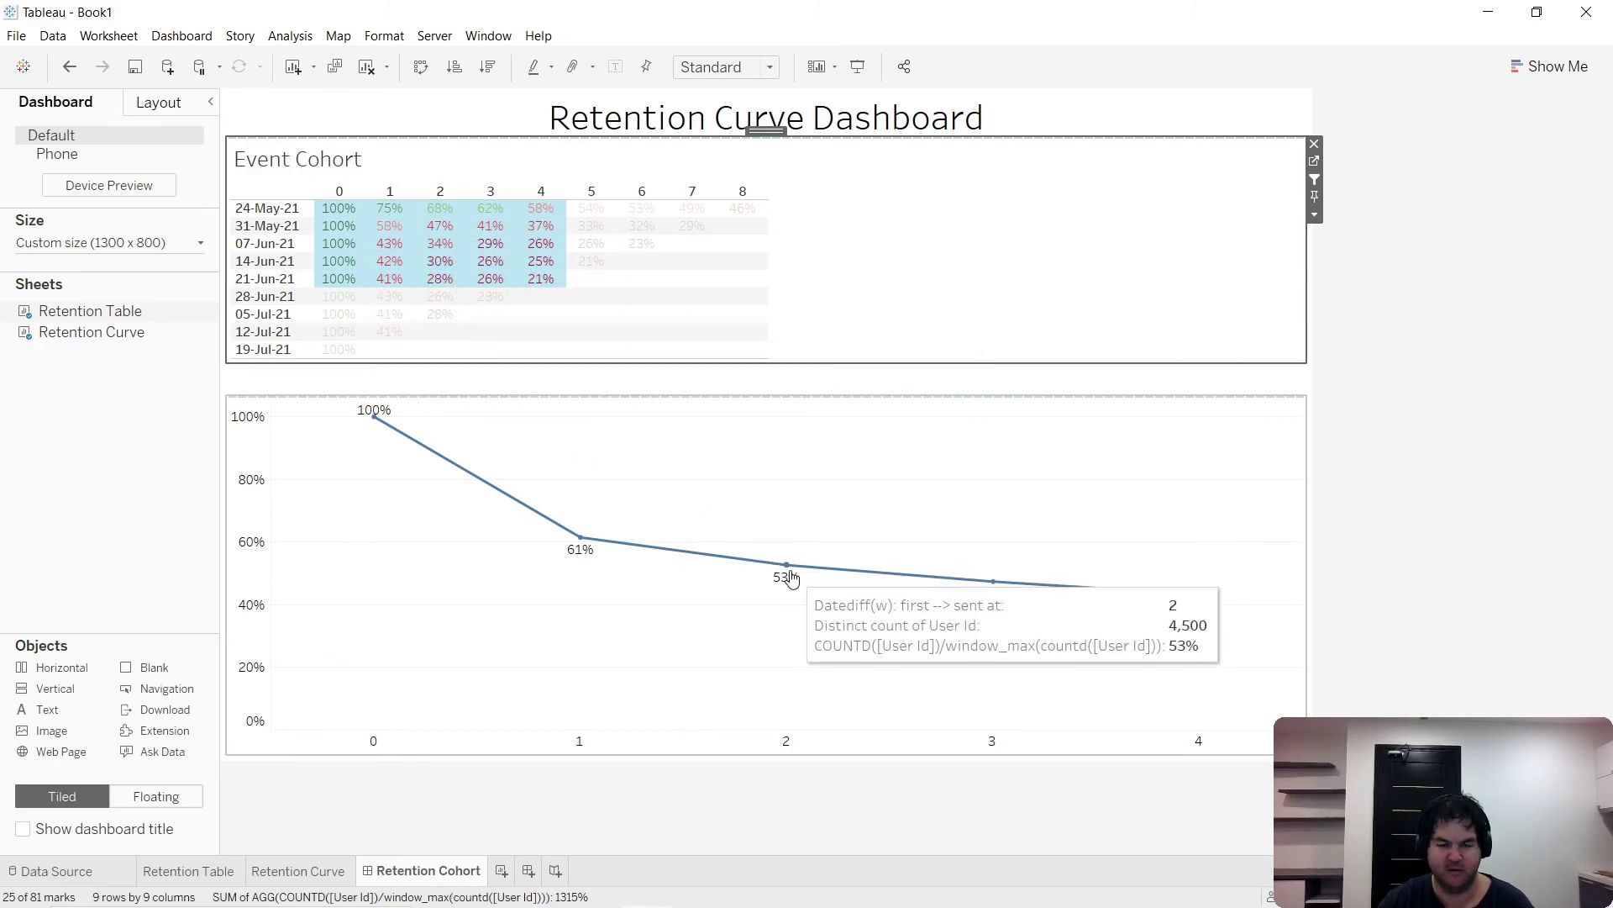
mouse_move(445, 294)
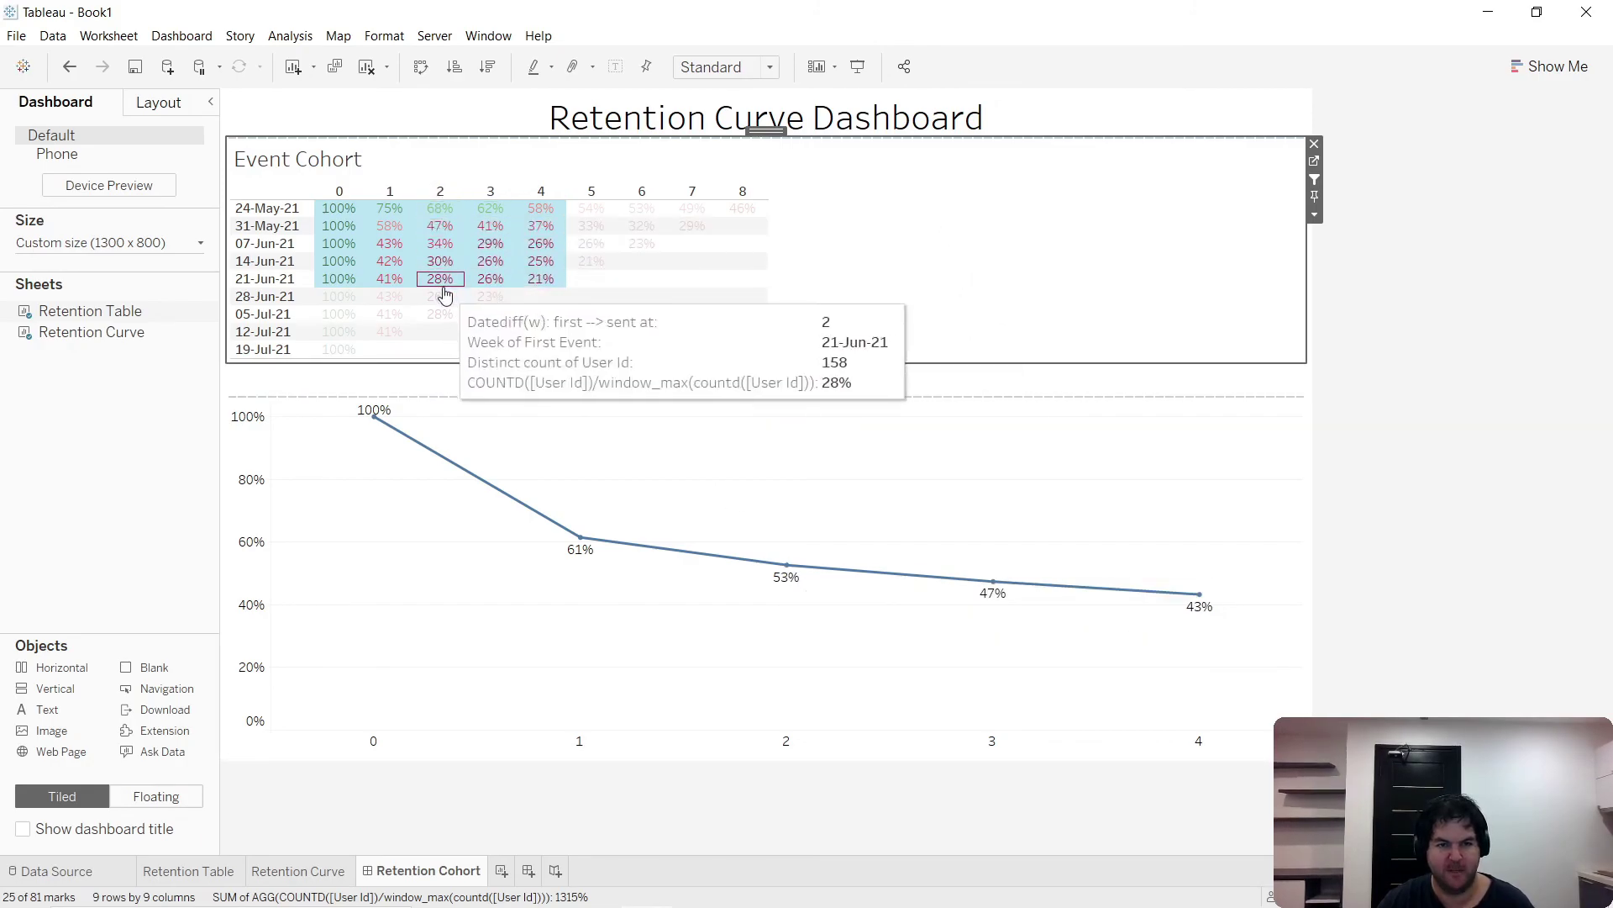
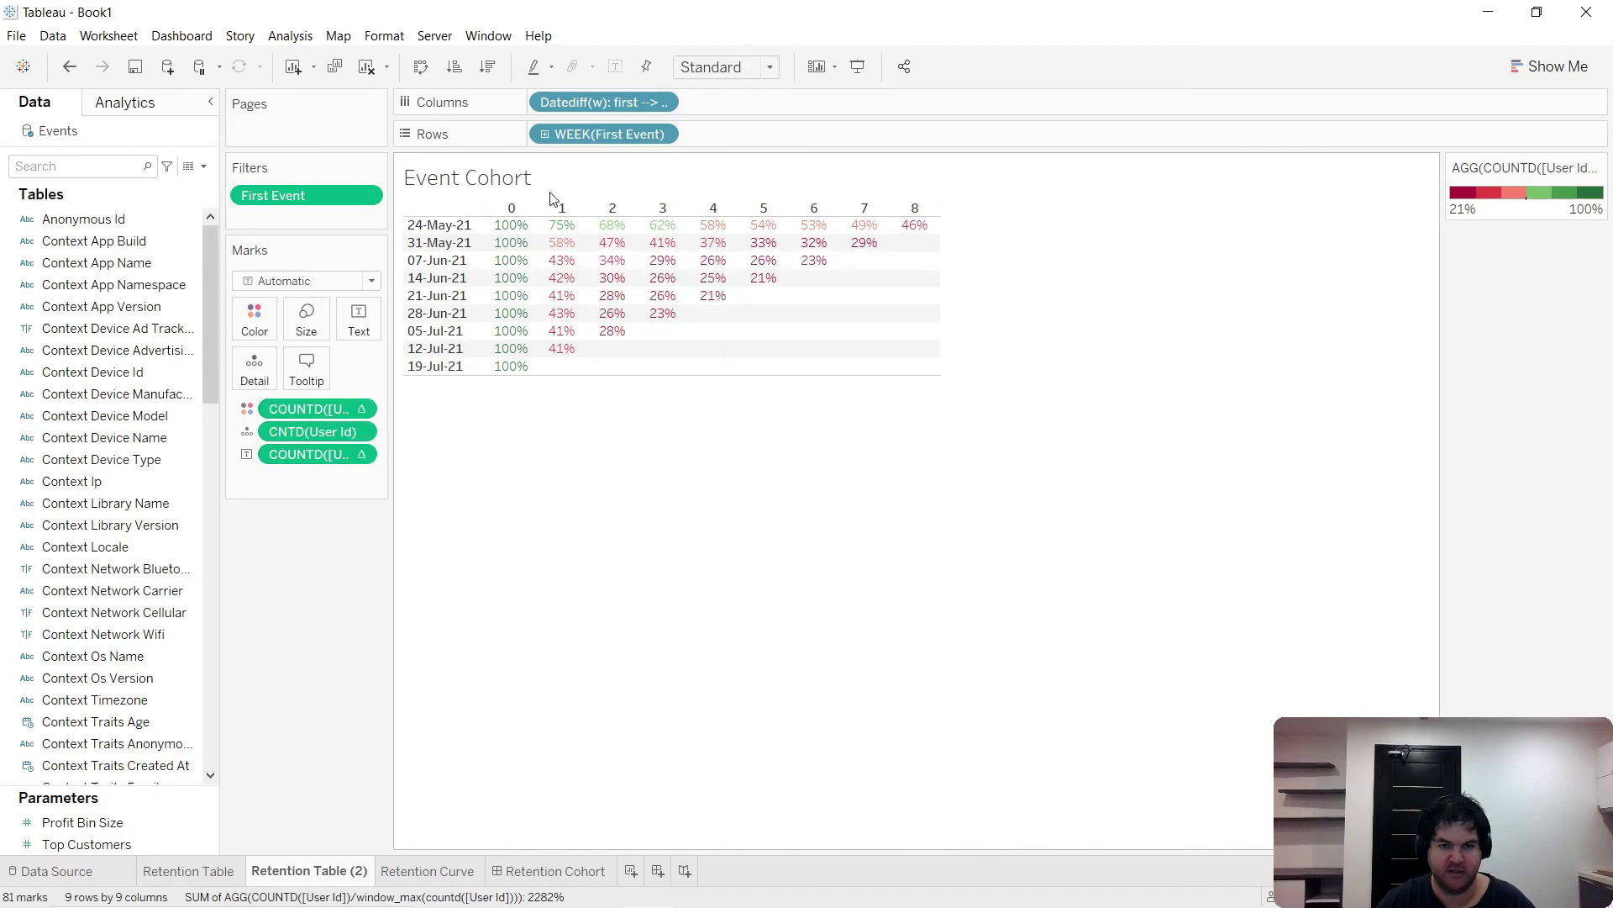
- Strip all fields from the rows, columns and marks of the Retention Table (2) sheet except CNTD(User Id), and show that count as text
left_click_drag(607, 134, 336, 655)
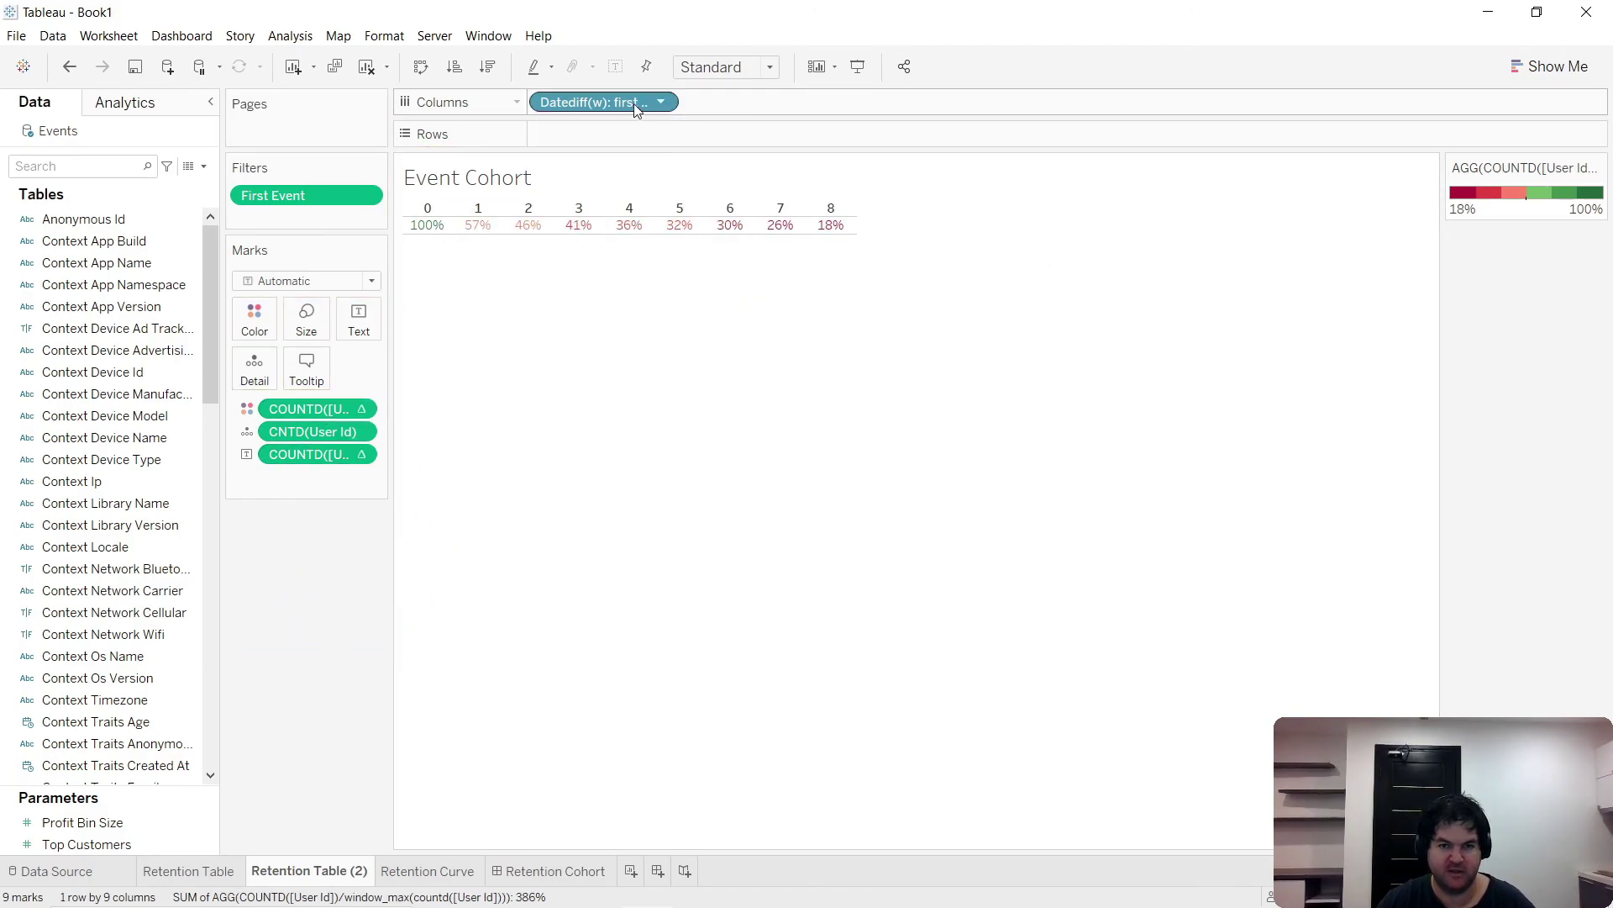
left_click_drag(630, 102, 353, 564)
left_click_drag(369, 482, 313, 558)
left_click_drag(325, 408, 300, 538)
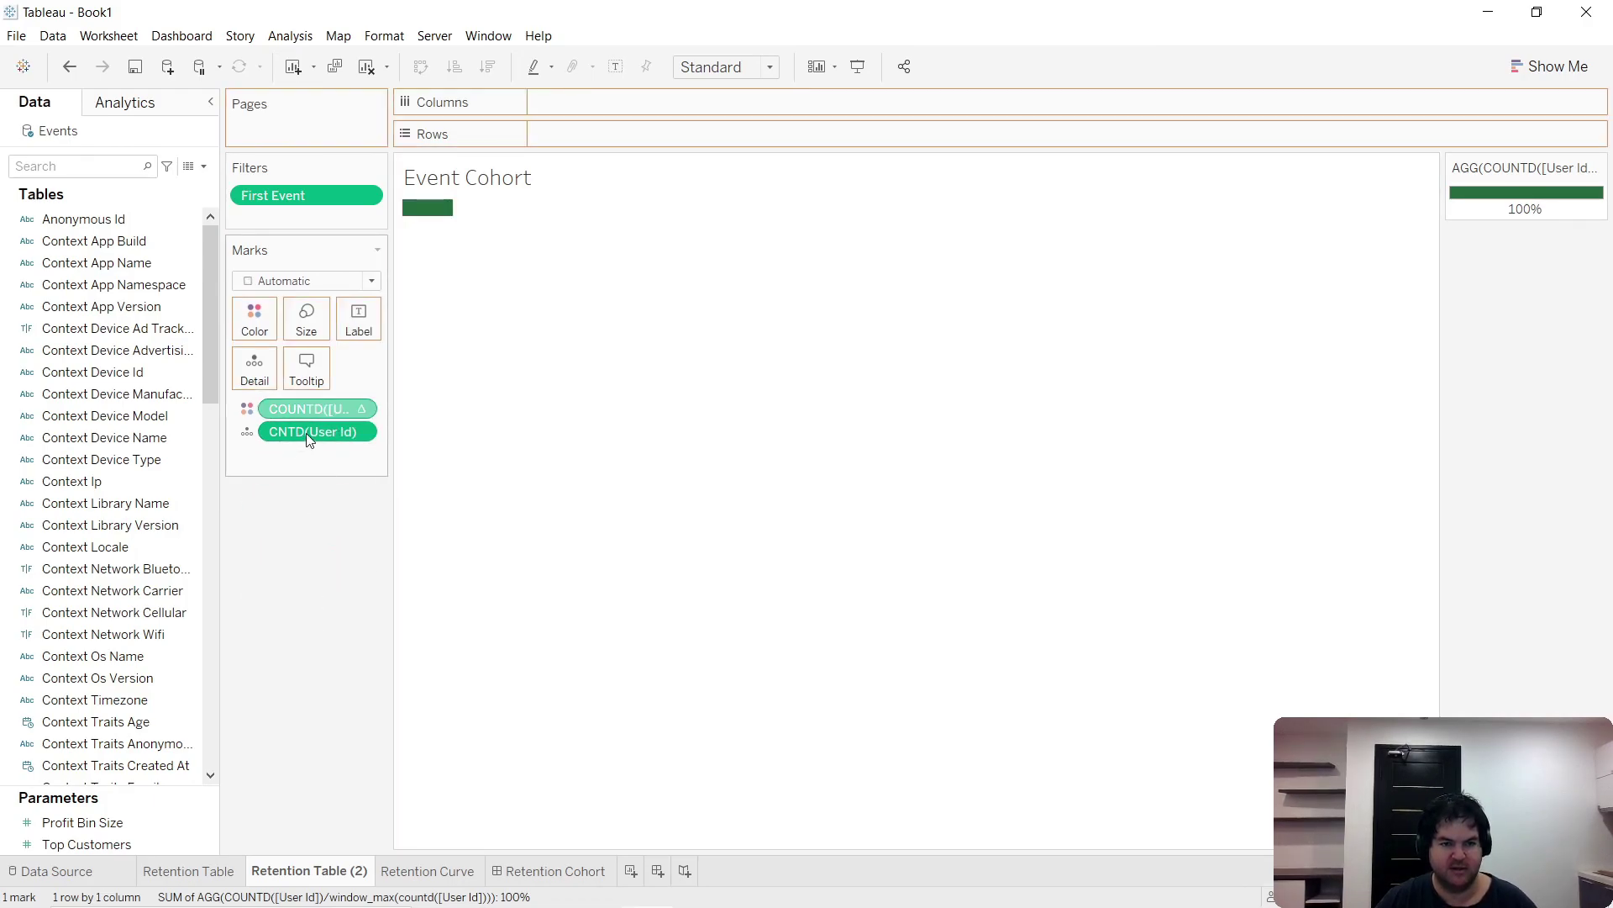
left_click_drag(333, 430, 415, 289)
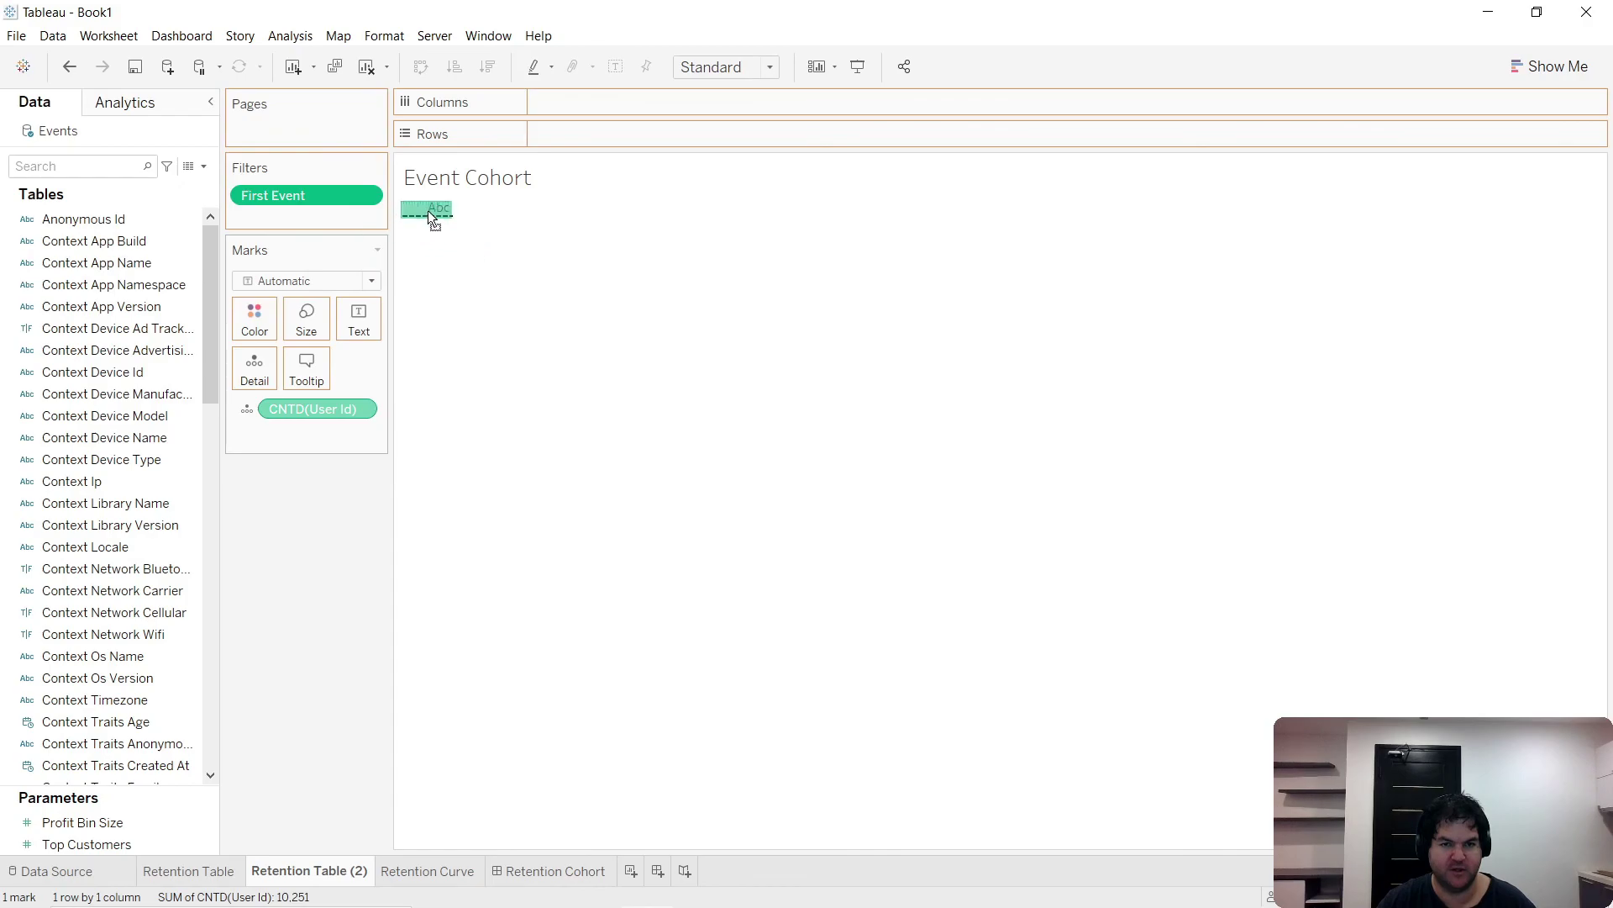
left_click_drag(433, 220, 434, 207)
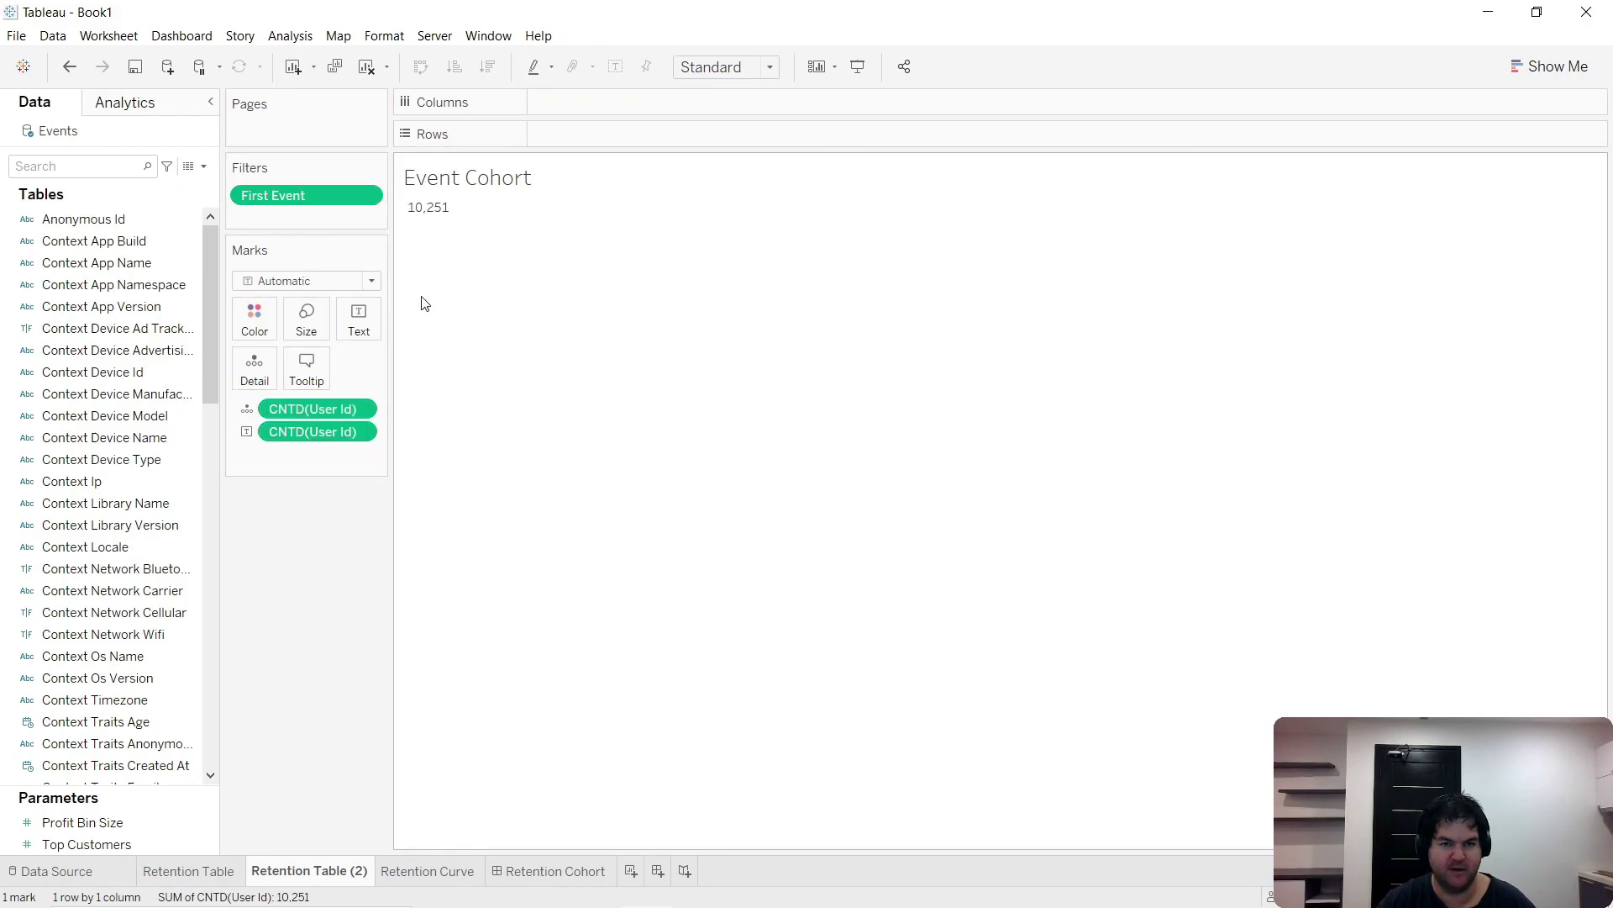
- Change the duplicated sheet's title from Event Cohort to "Total Users"
double_click(528, 184)
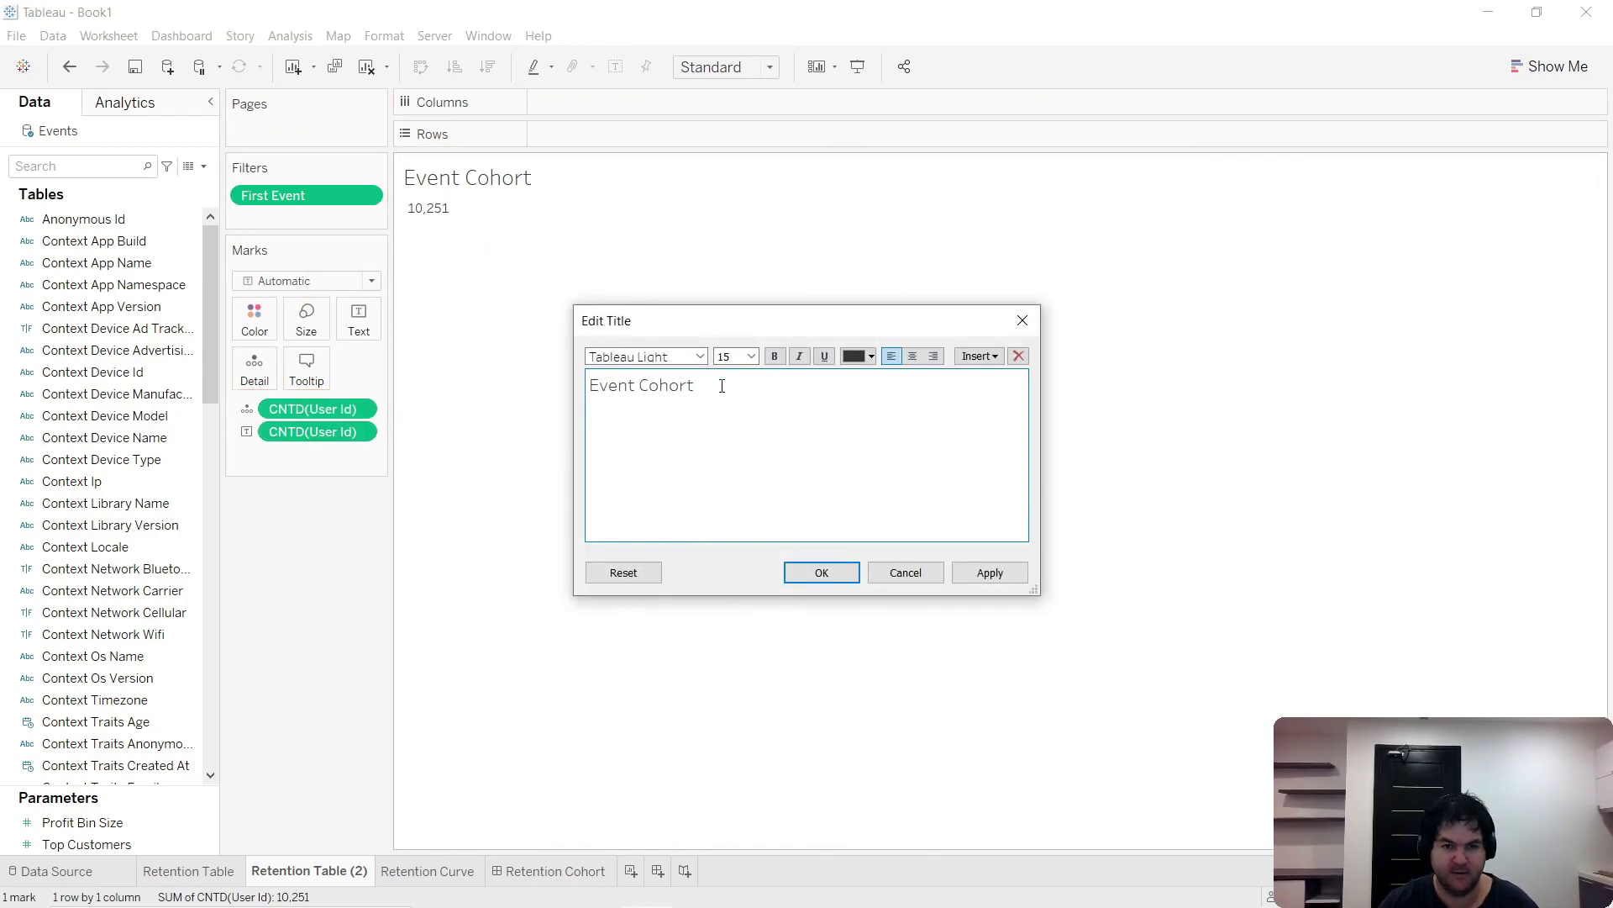
key("ctrl+a")
type("Tot")
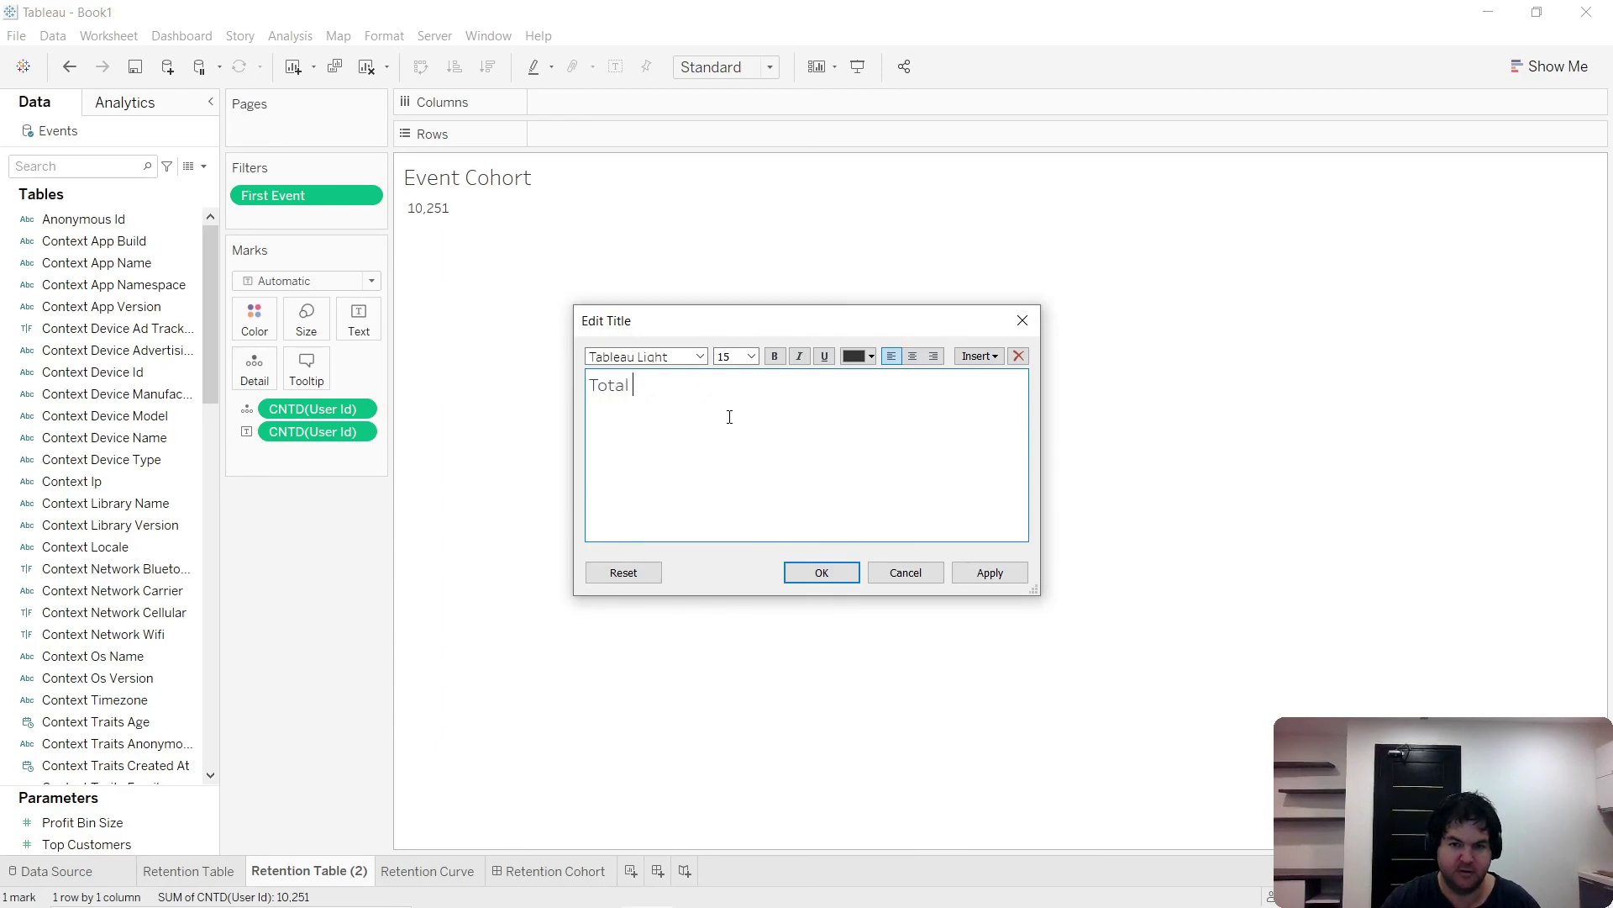
left_click(990, 573)
left_click(822, 573)
- Place the Retention Table (2) sheet beside the Retention Curve on the Retention Cohort dashboard, at the curve's far end
left_click(558, 870)
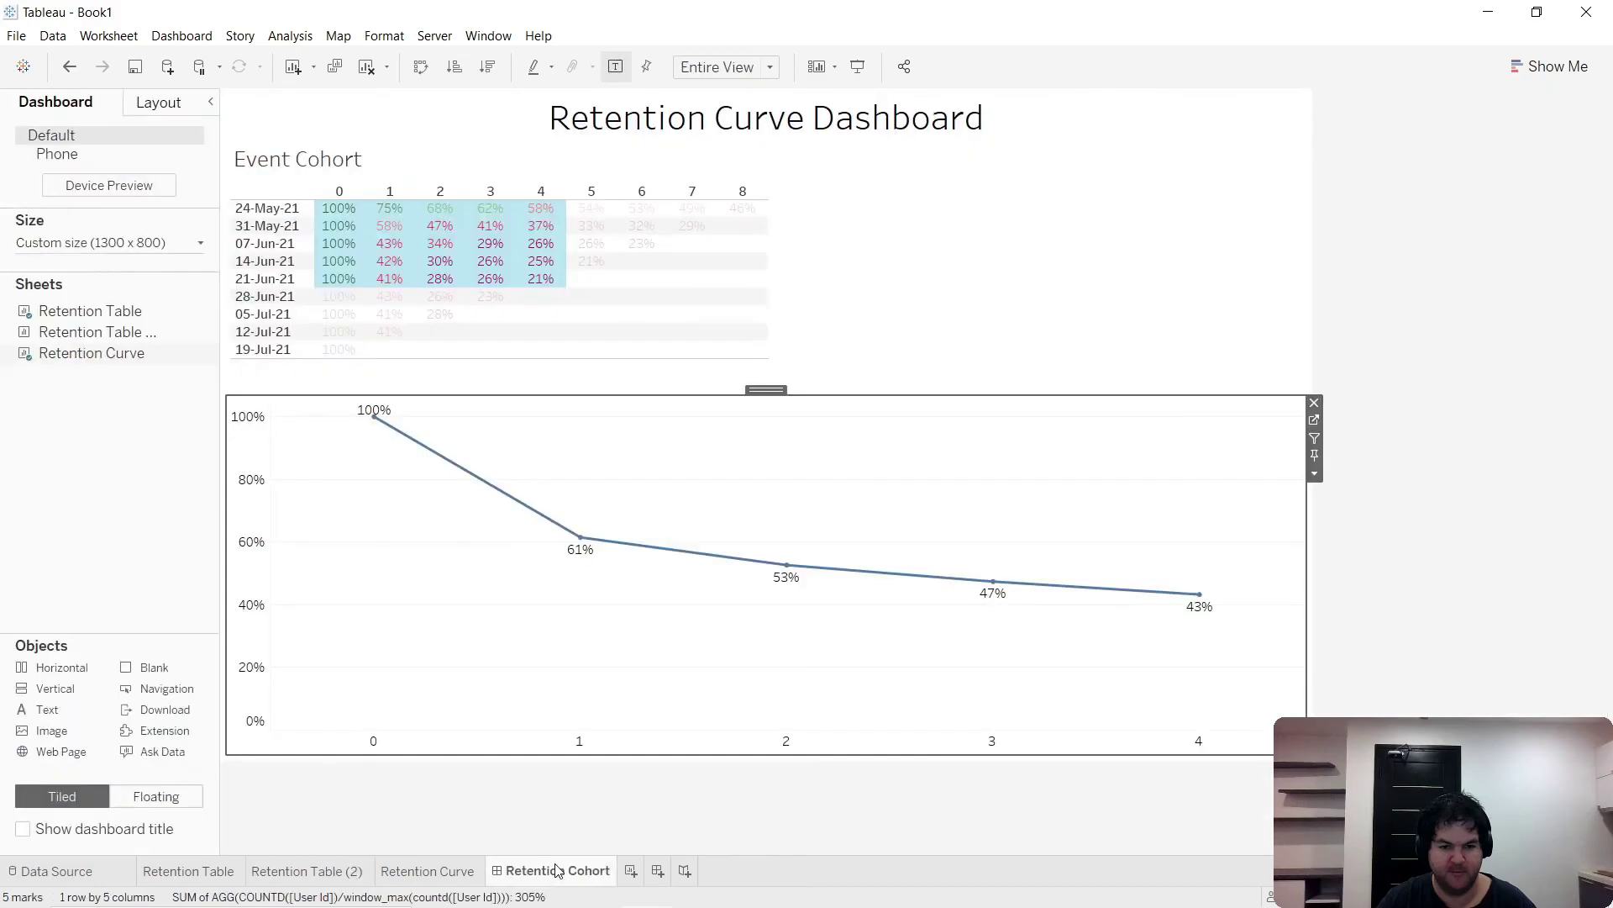
left_click_drag(84, 333, 1257, 572)
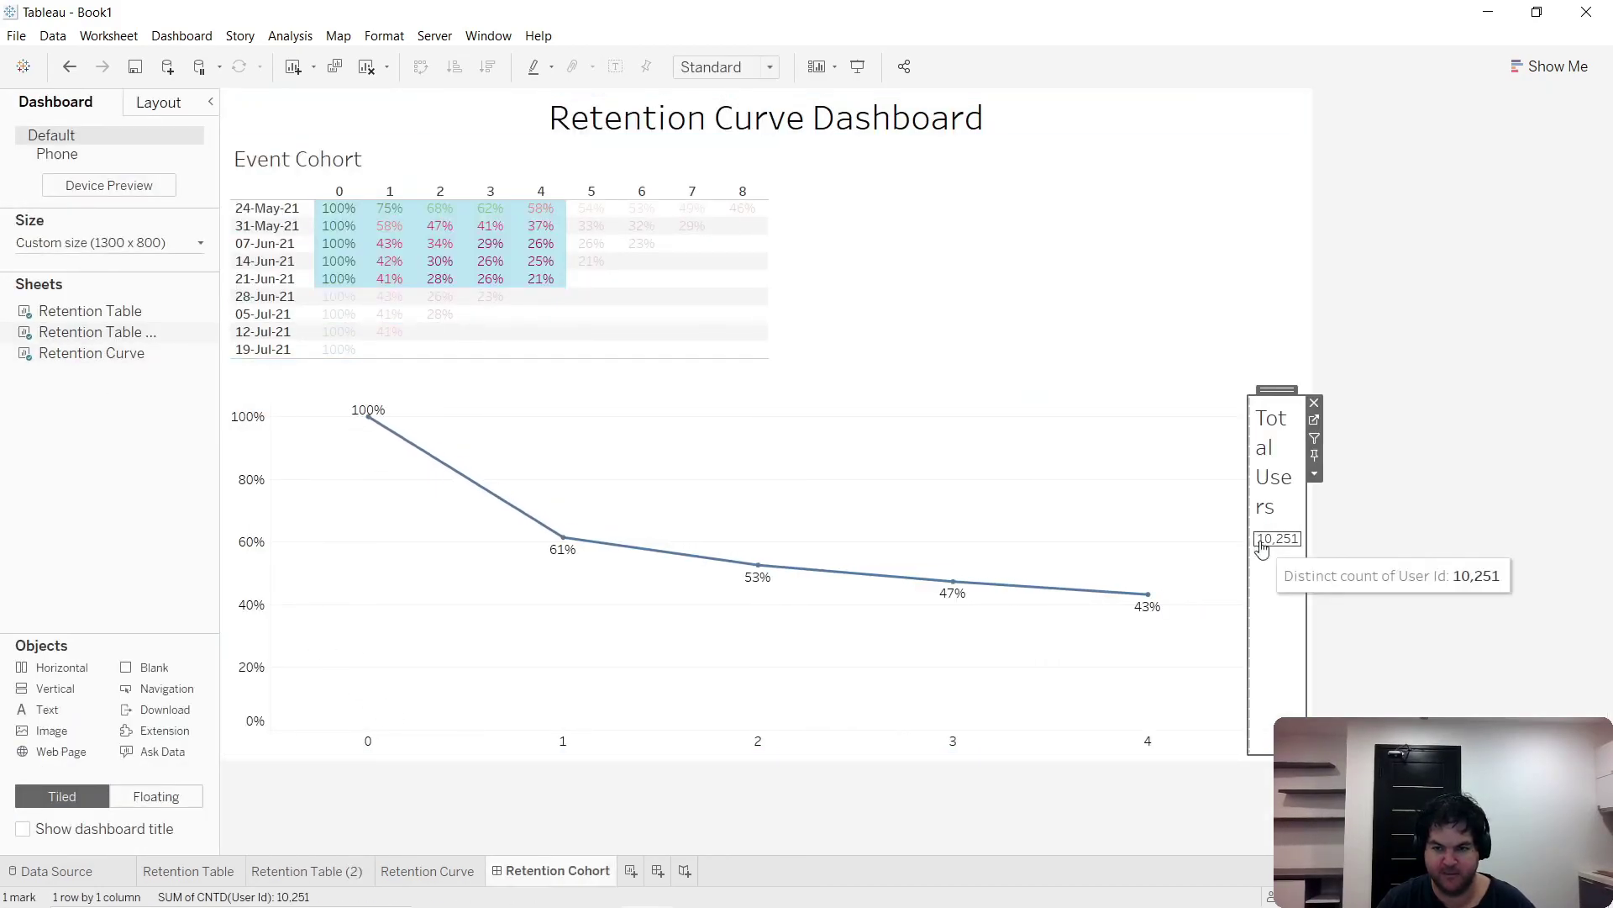
right_click(1153, 509)
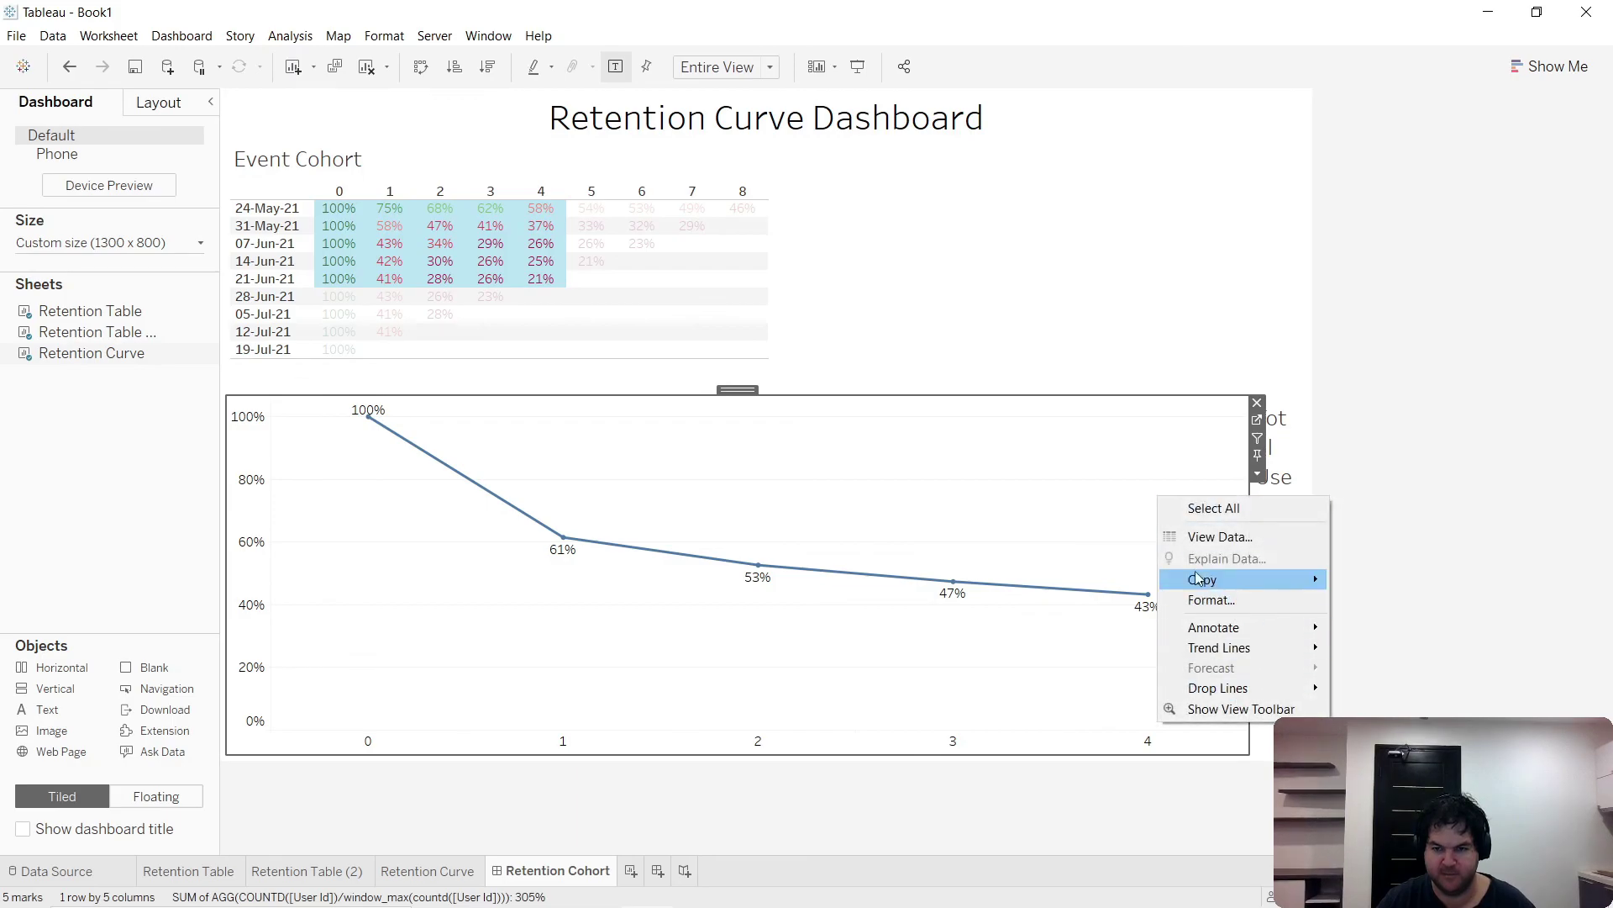
left_click(1190, 477)
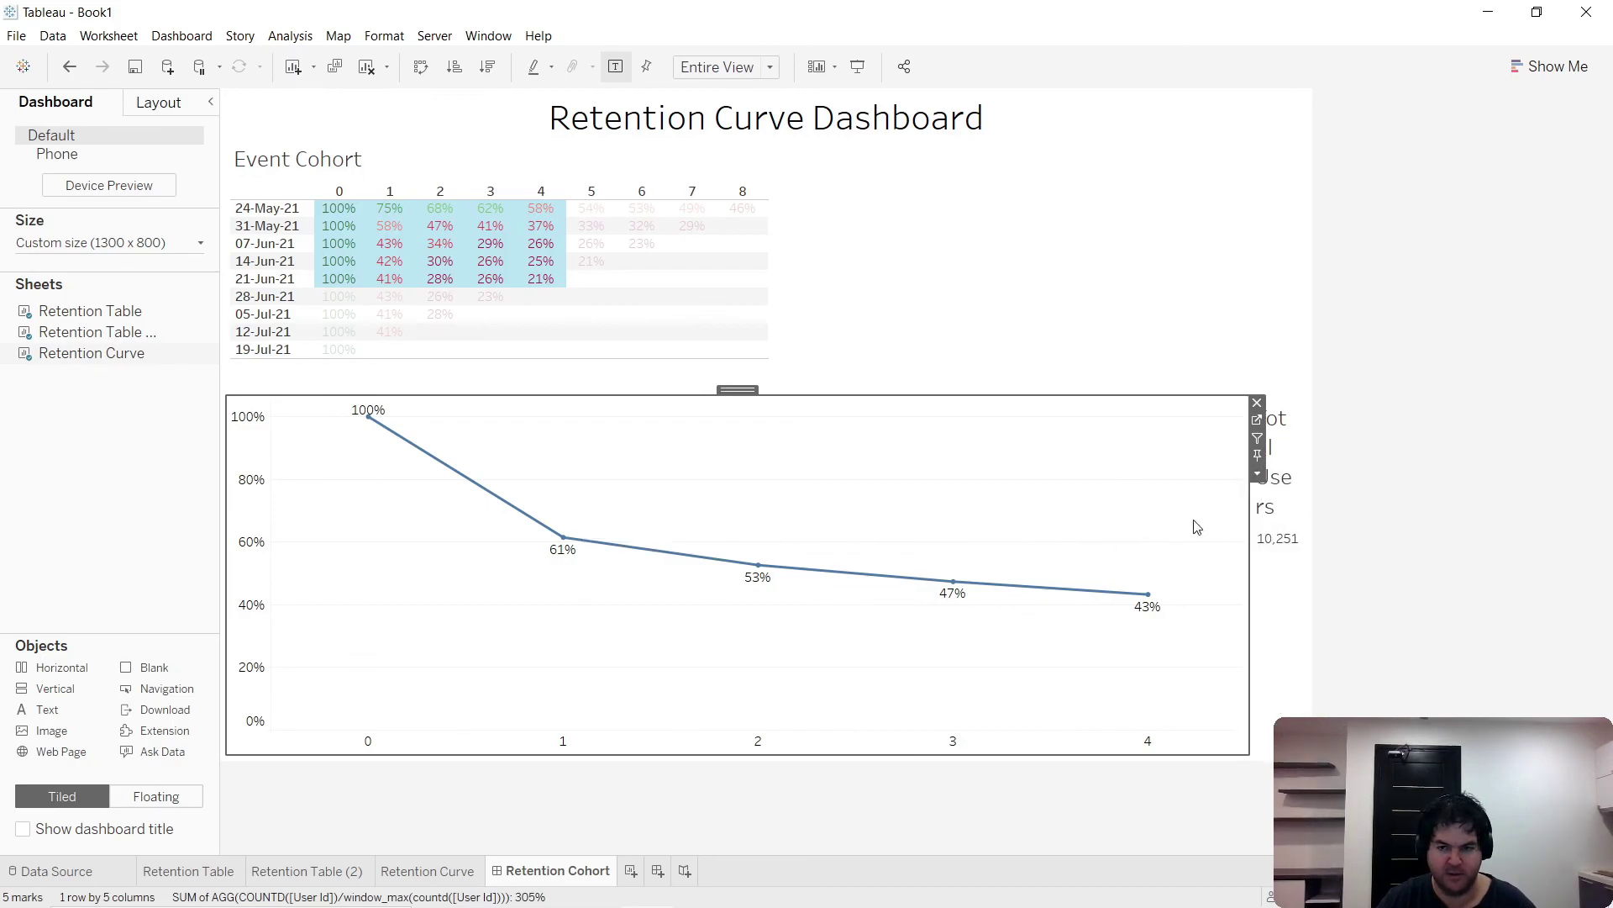
- Try a blank object between the Retention Curve and Total Users with a narrower fixed curve width, and remove the blank
left_click_drag(145, 667, 1020, 558)
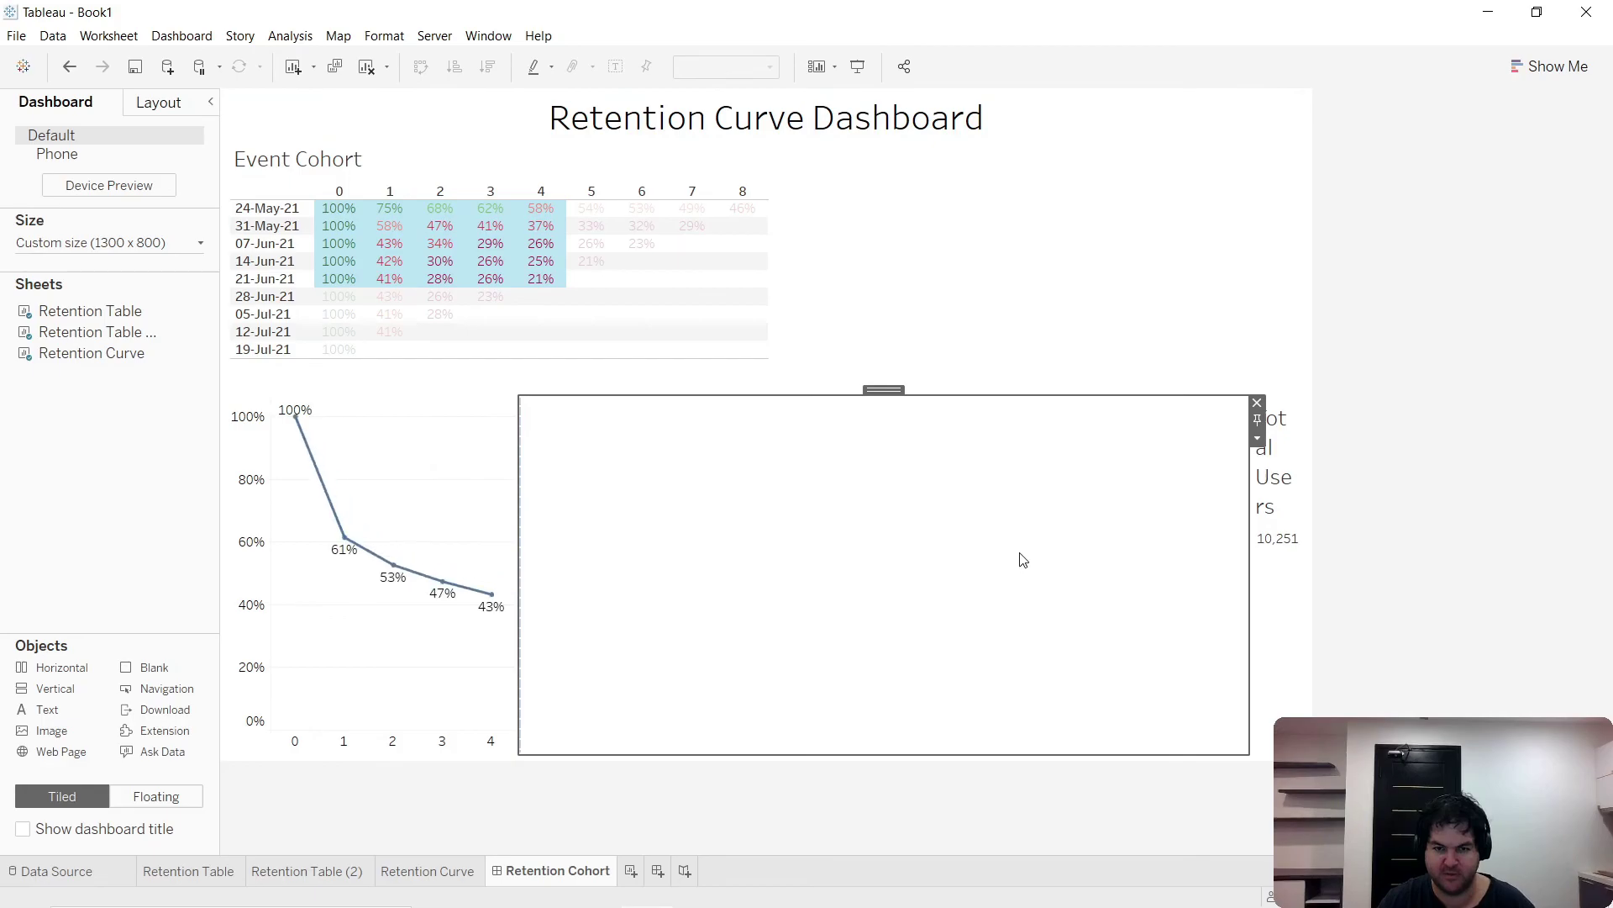
left_click(463, 491)
right_click(467, 492)
left_click(454, 472)
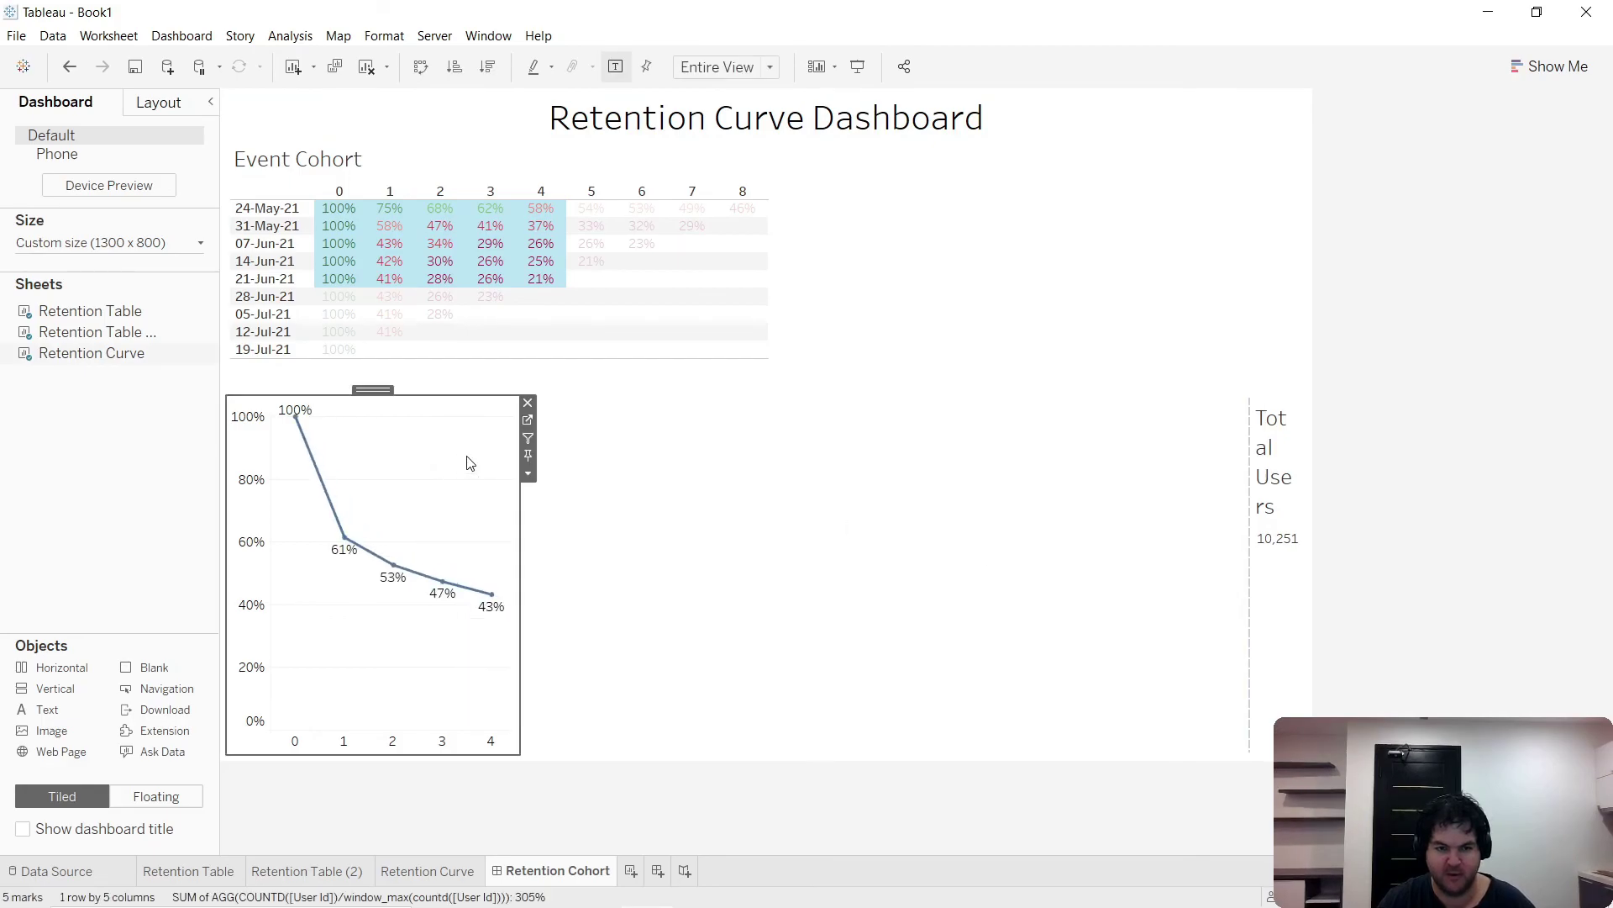
left_click(530, 474)
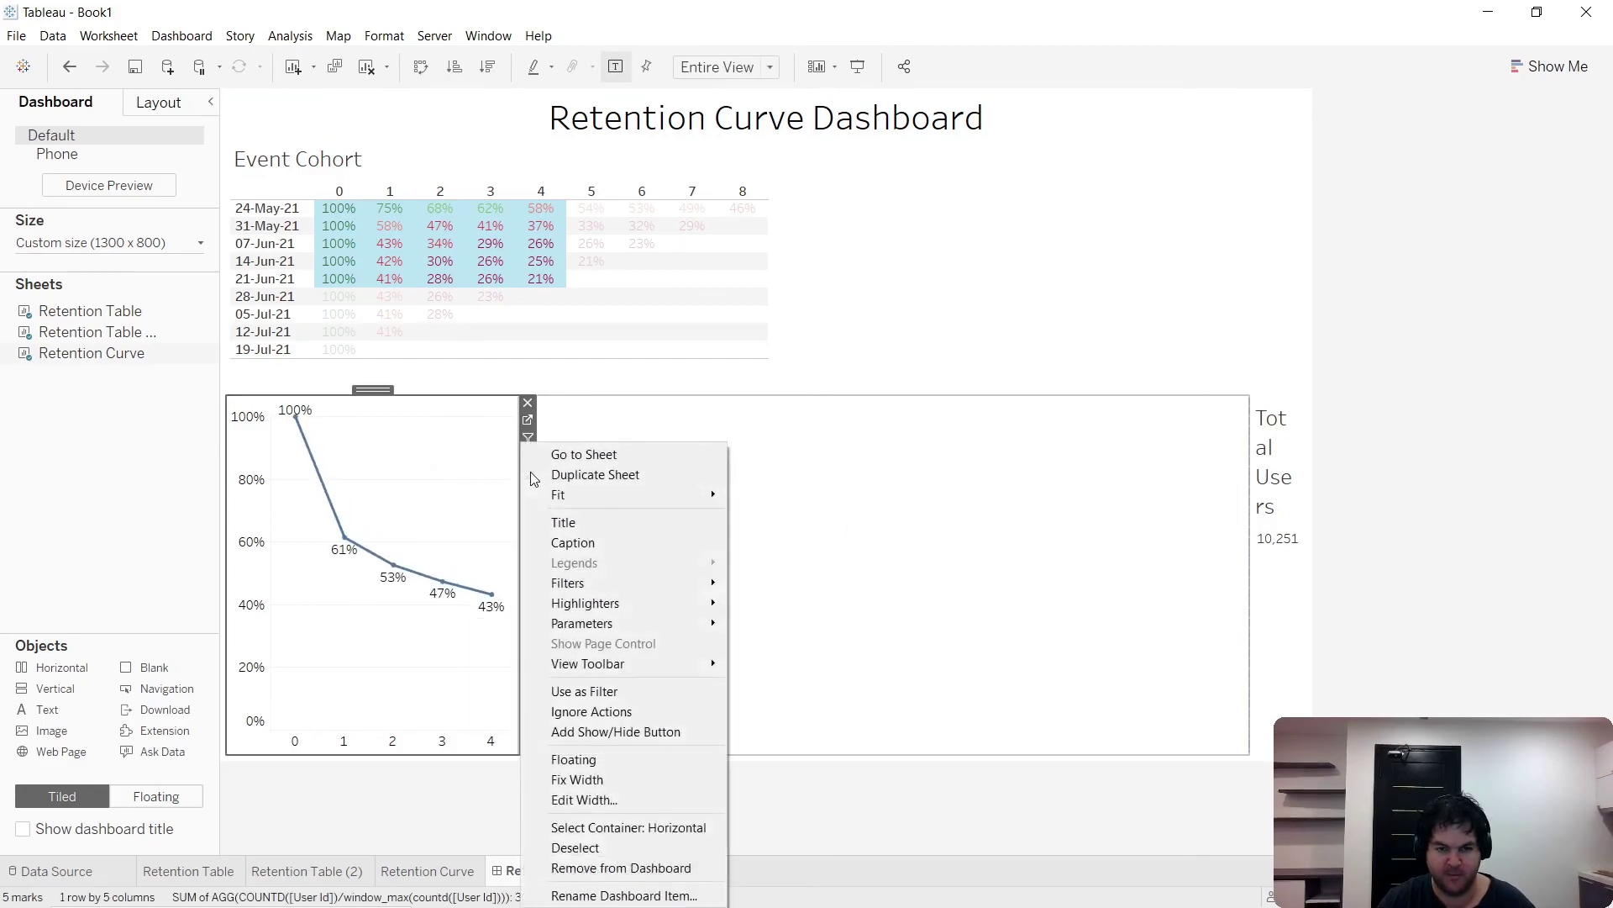
left_click(627, 798)
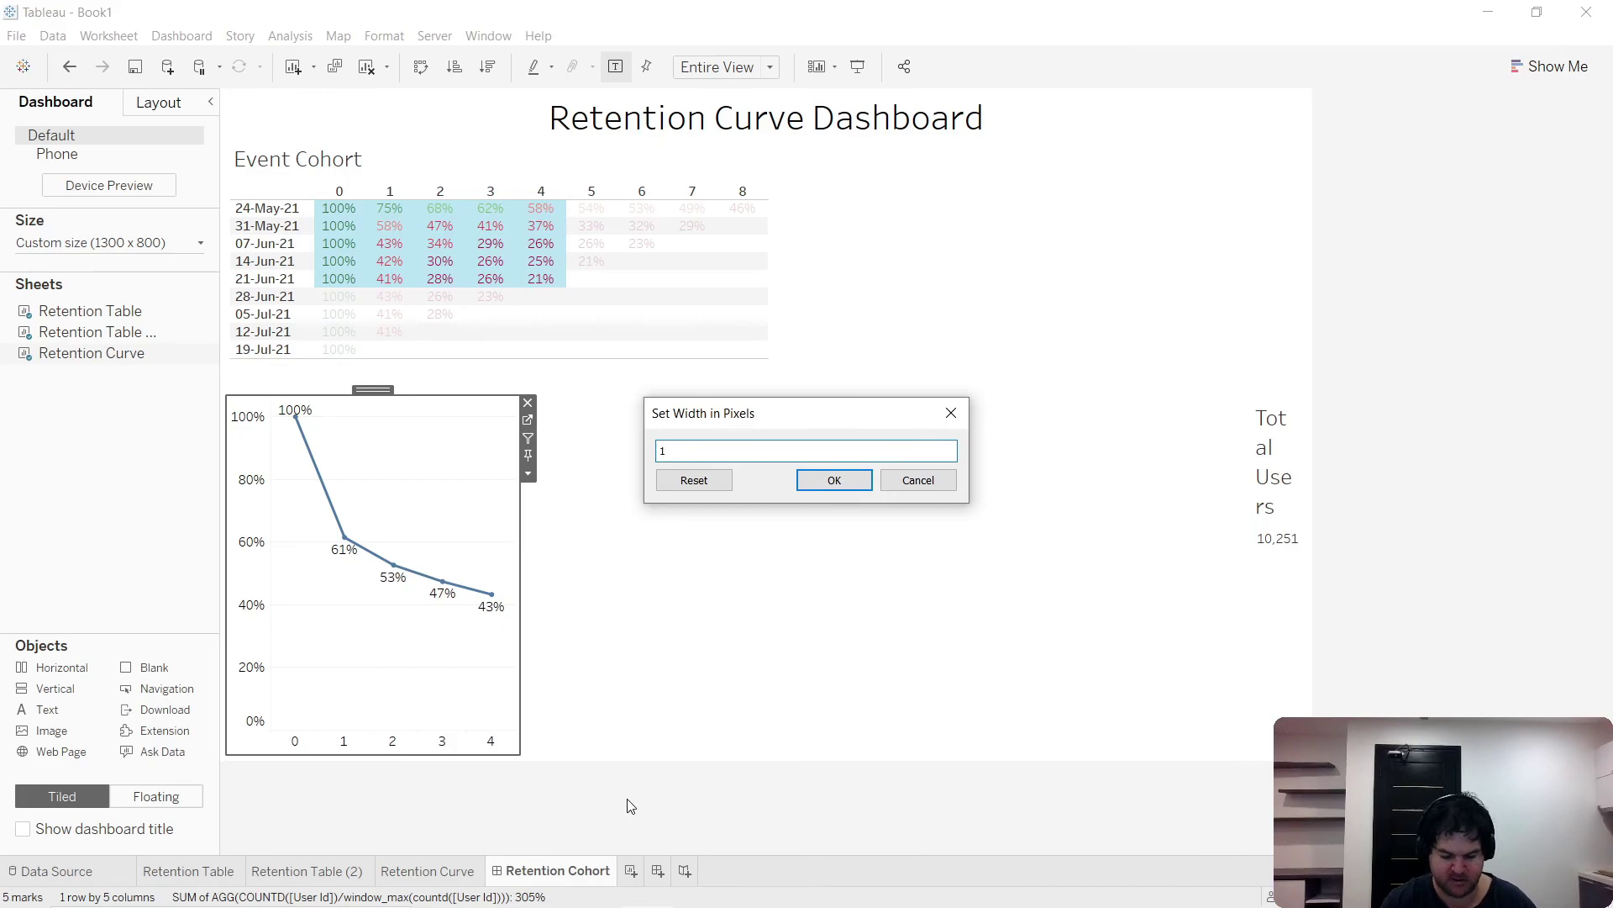
key("Return")
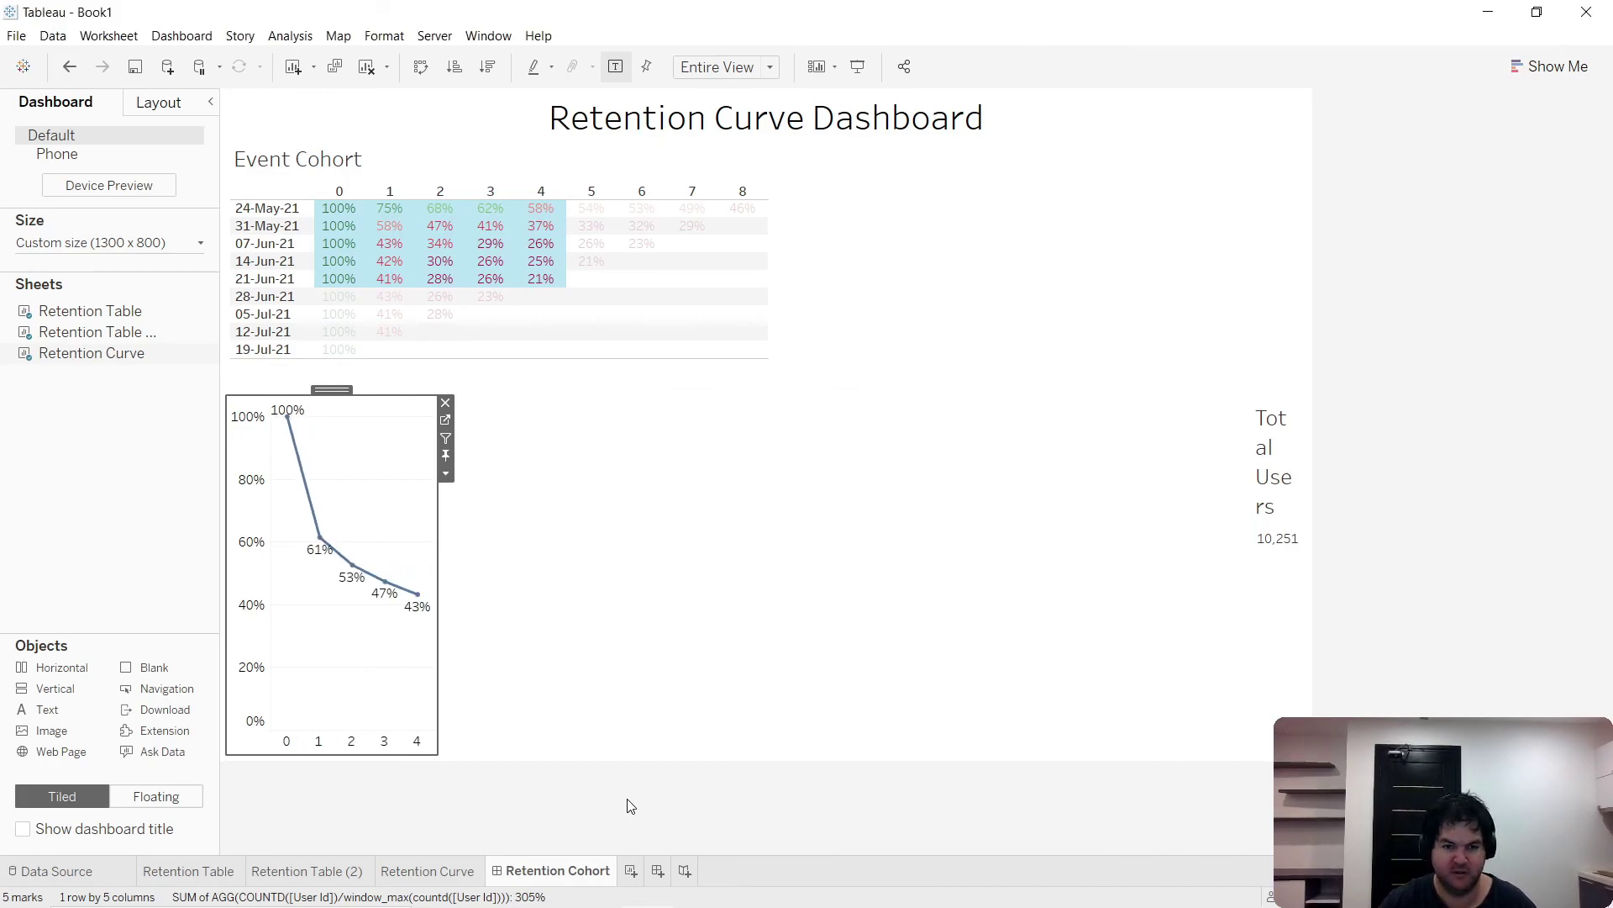
left_click(460, 668)
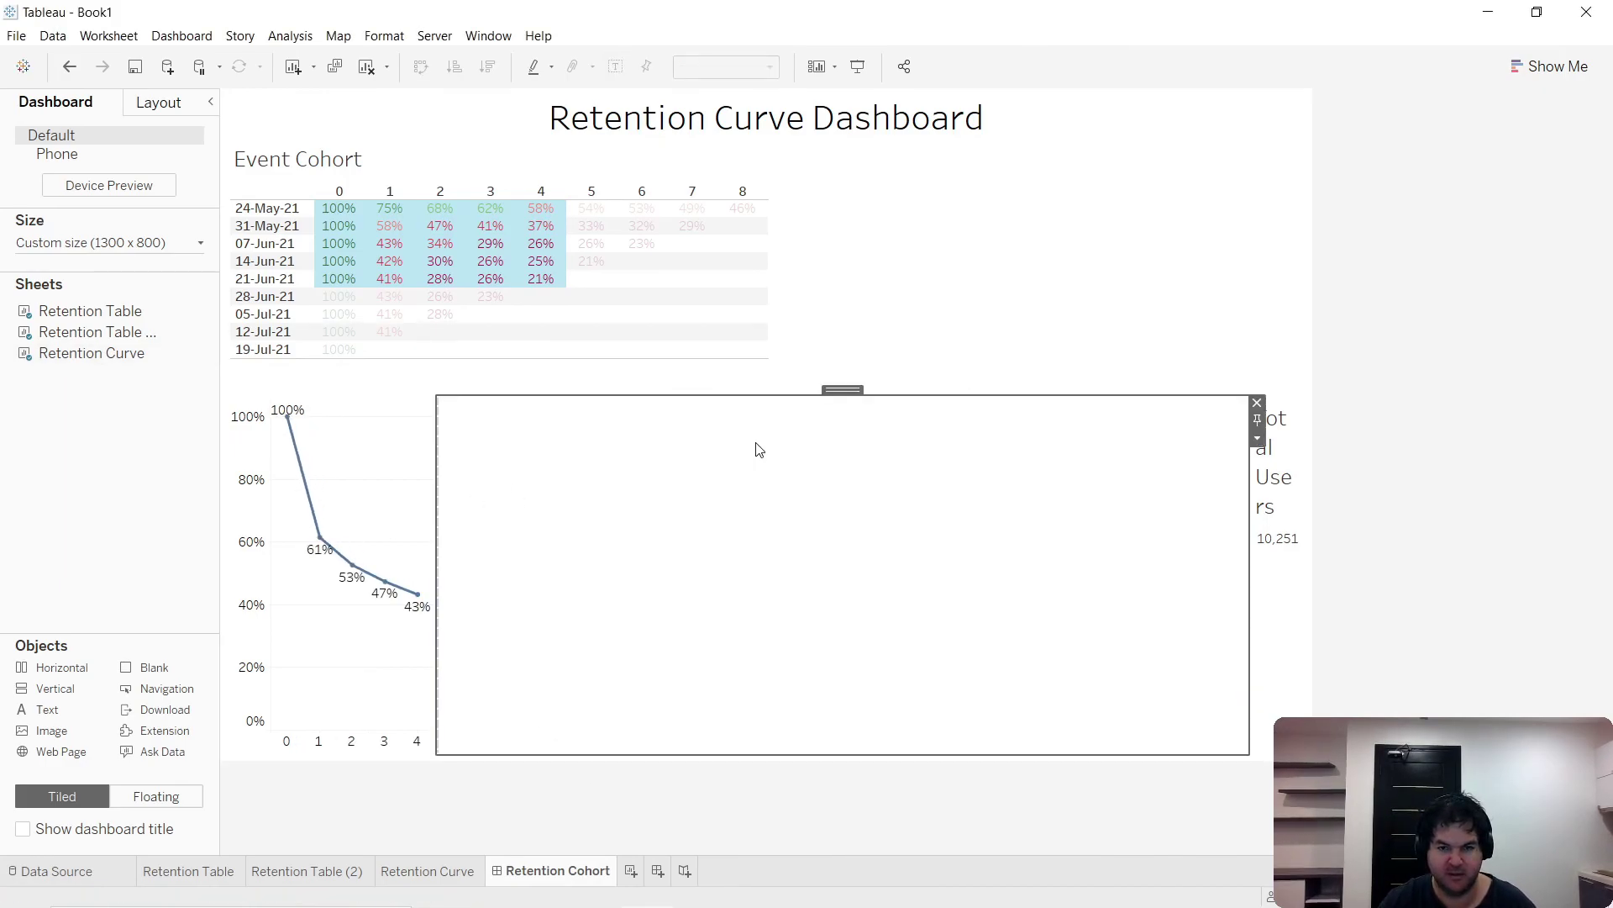
left_click(1257, 403)
- Set the Retention Curve's width on the dashboard to 650 pixels
left_click(375, 438)
right_click(381, 458)
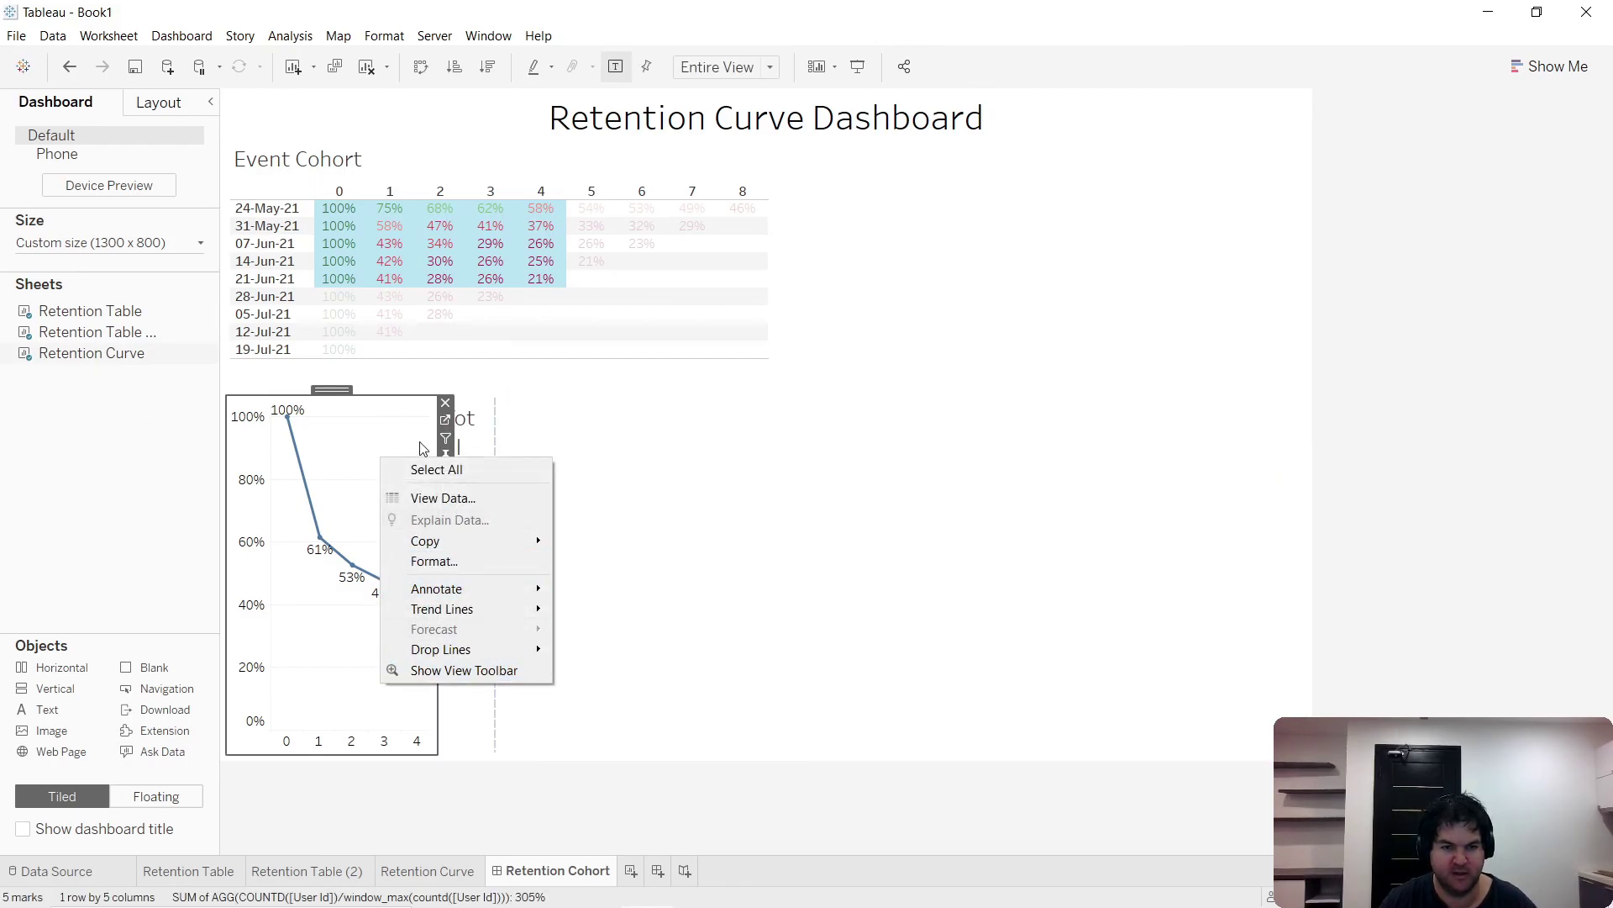
key("Escape")
left_click(447, 476)
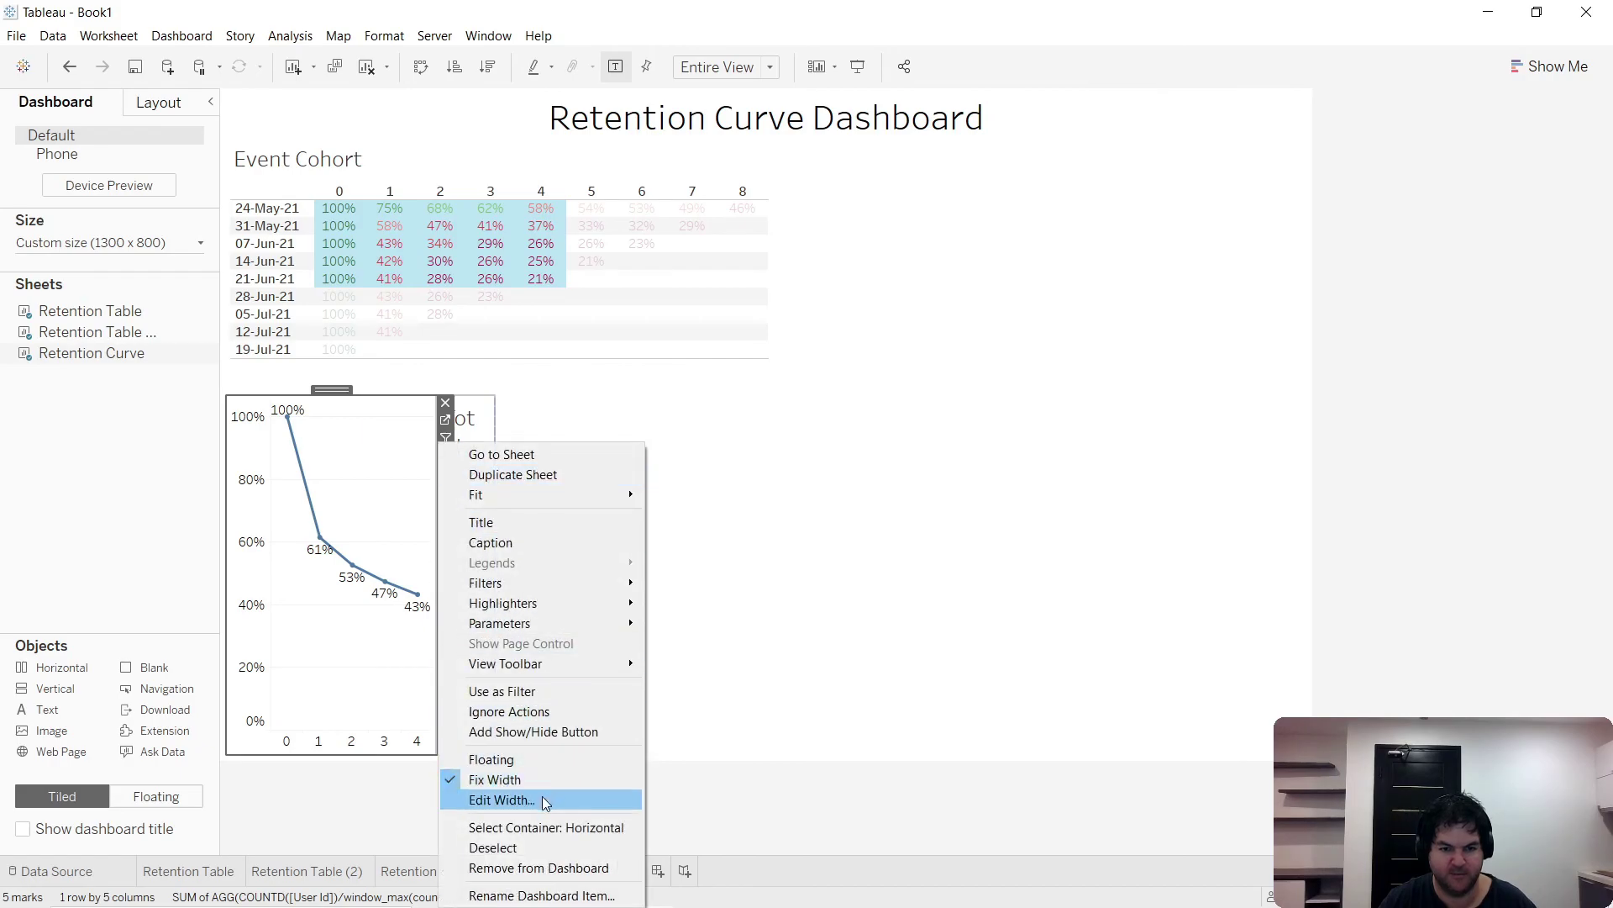
left_click(542, 796)
type("6")
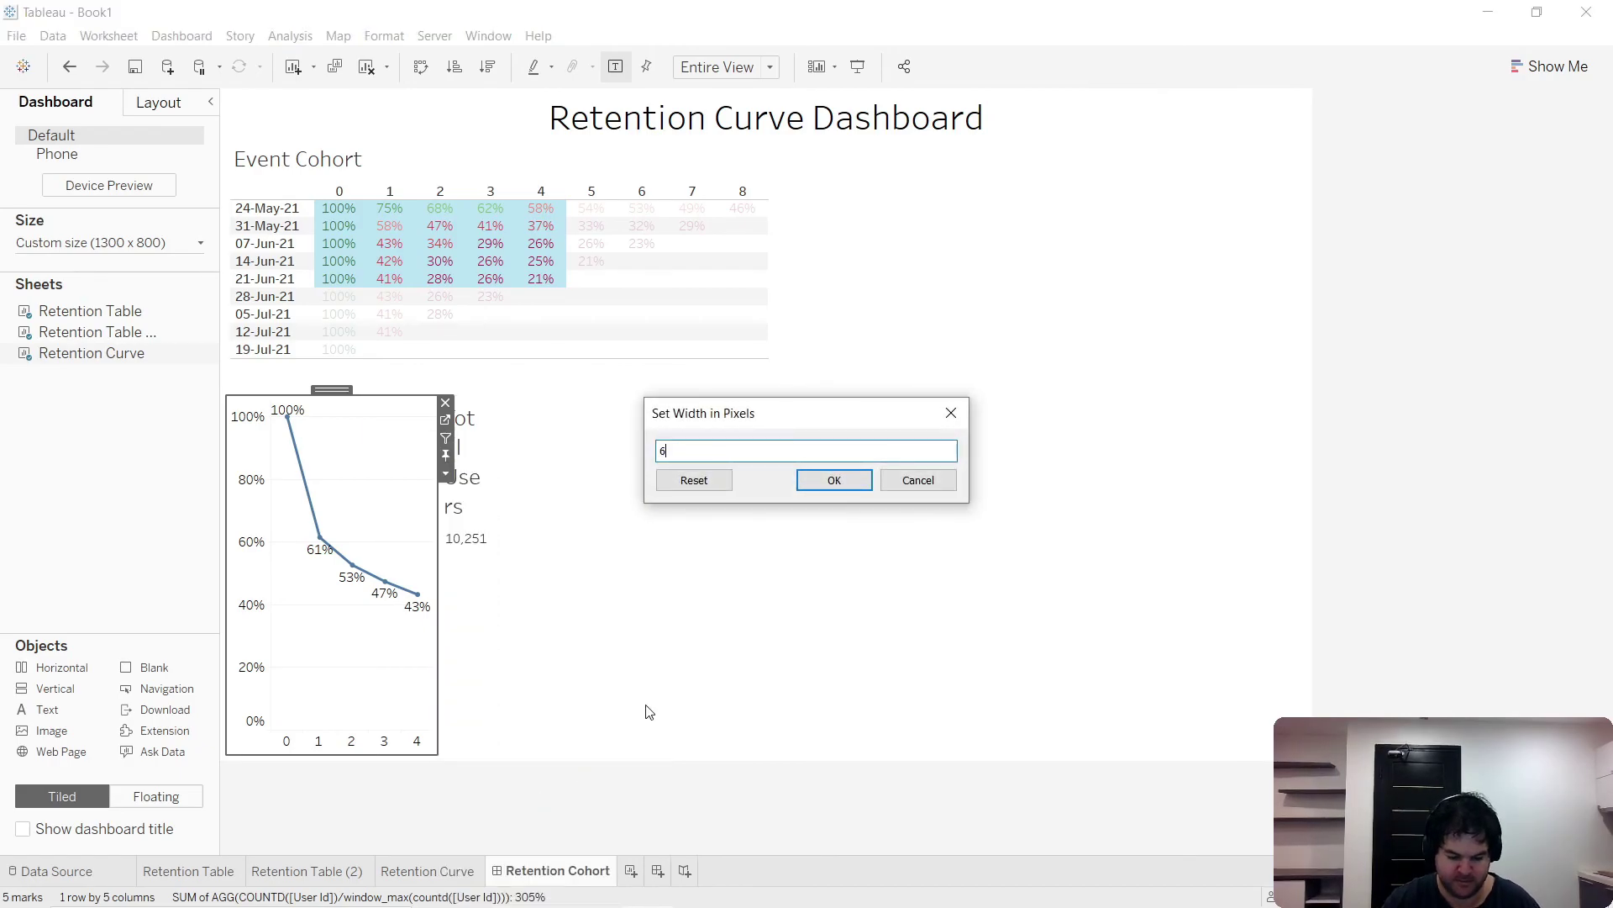
type("50")
key("Return")
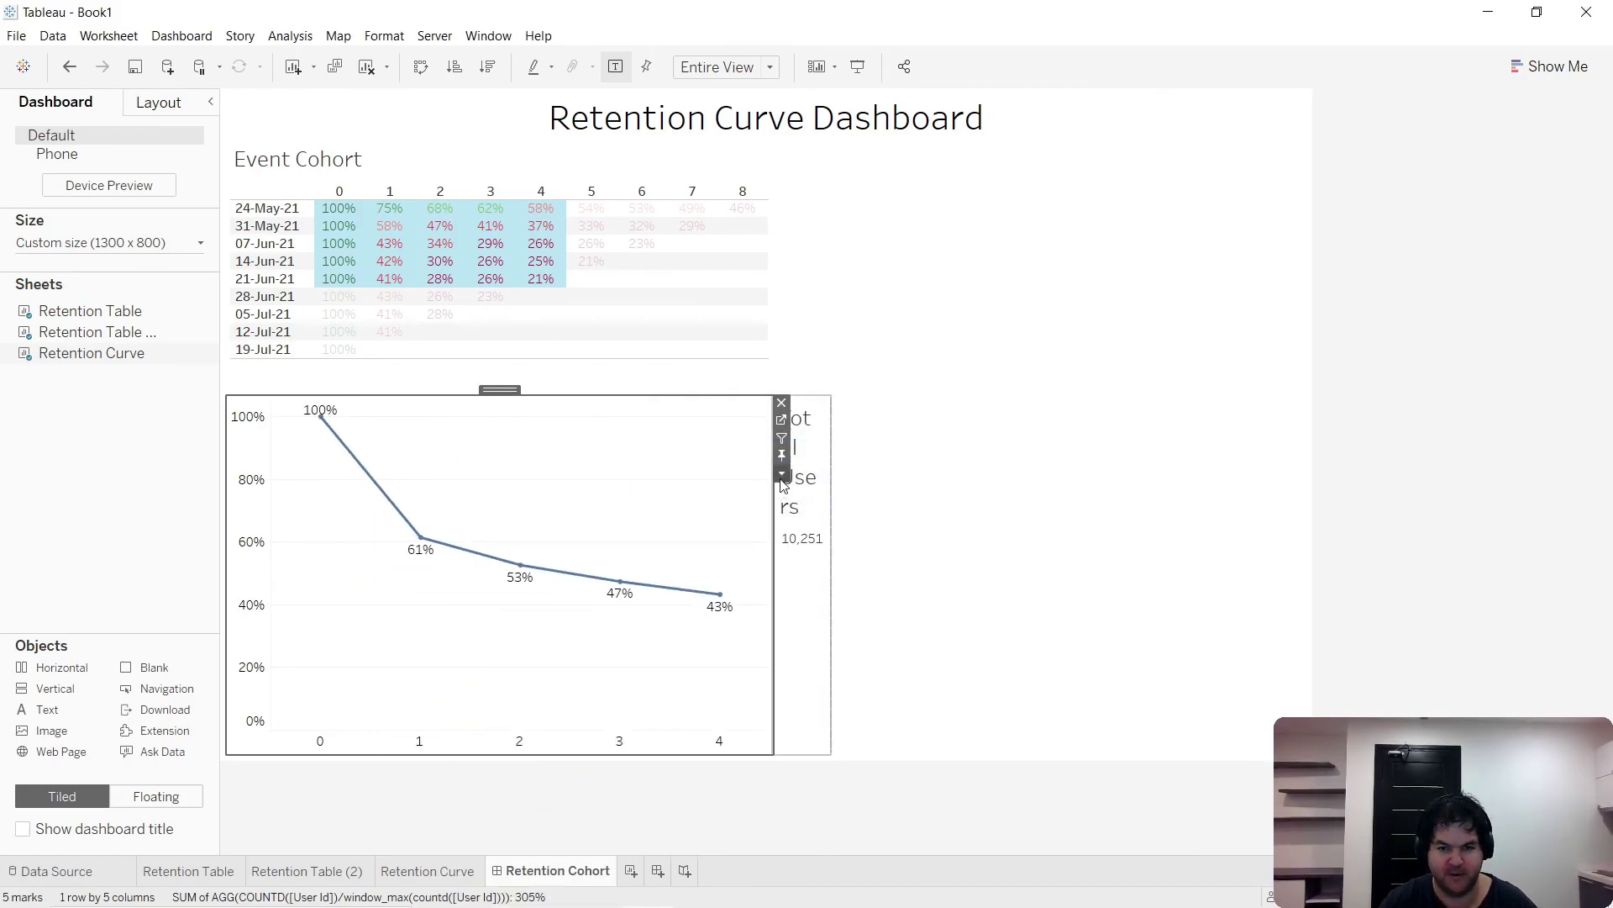
- Widen the Retention Curve on the dashboard to 900 pixels
left_click(782, 476)
left_click(938, 779)
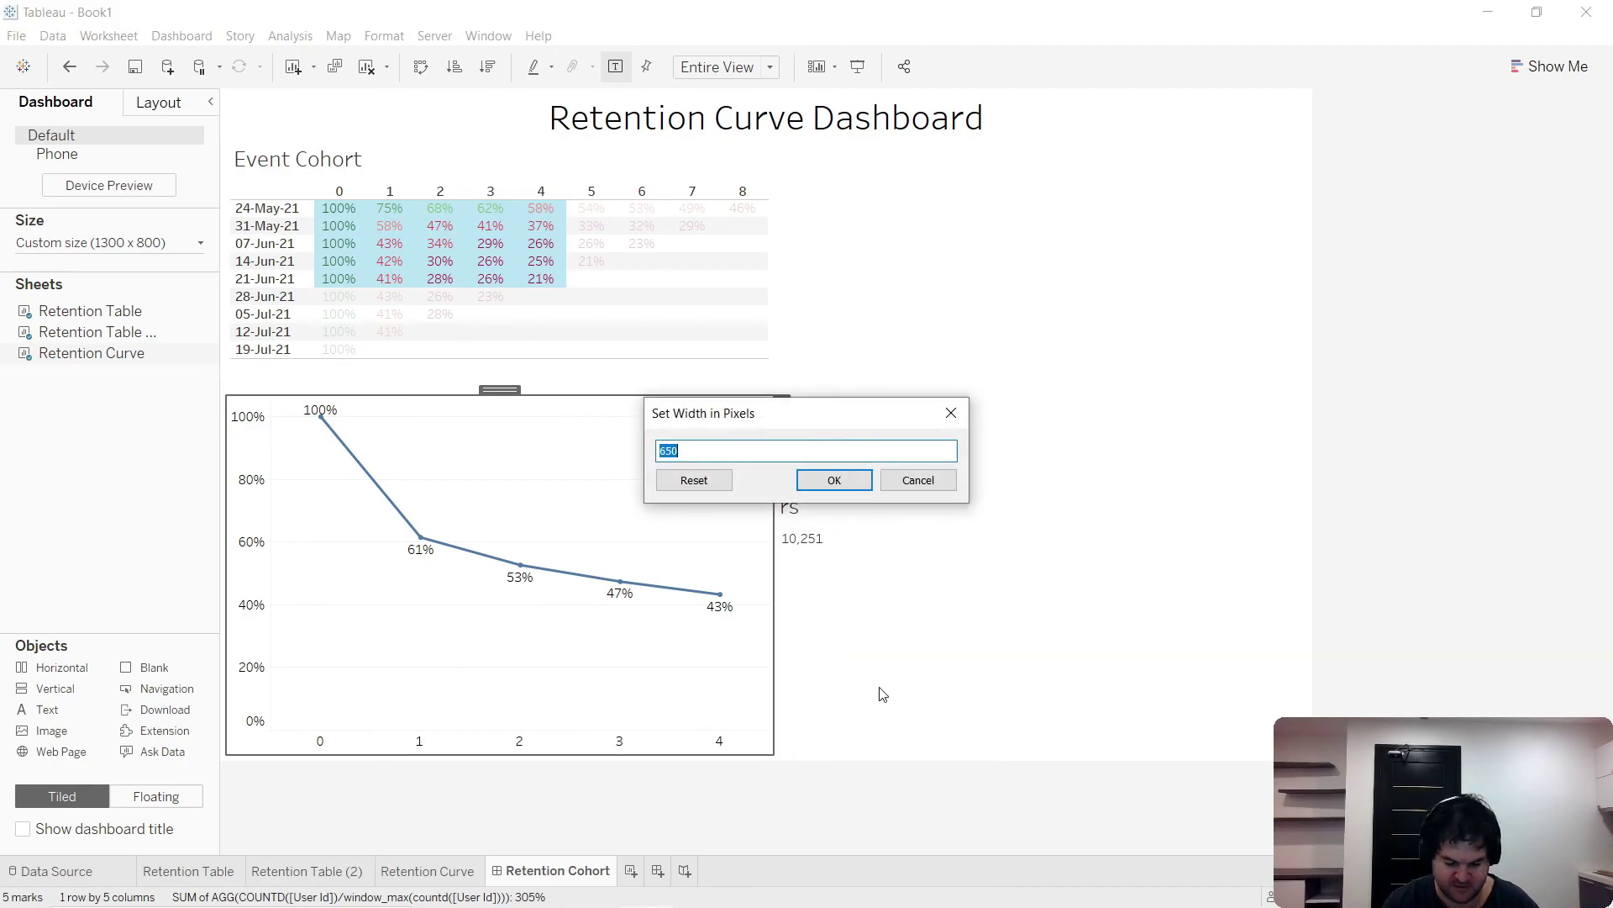
type("900")
key("Return")
- Set the width of the Total Users sheet on the dashboard to 150 pixels
left_click(1030, 601)
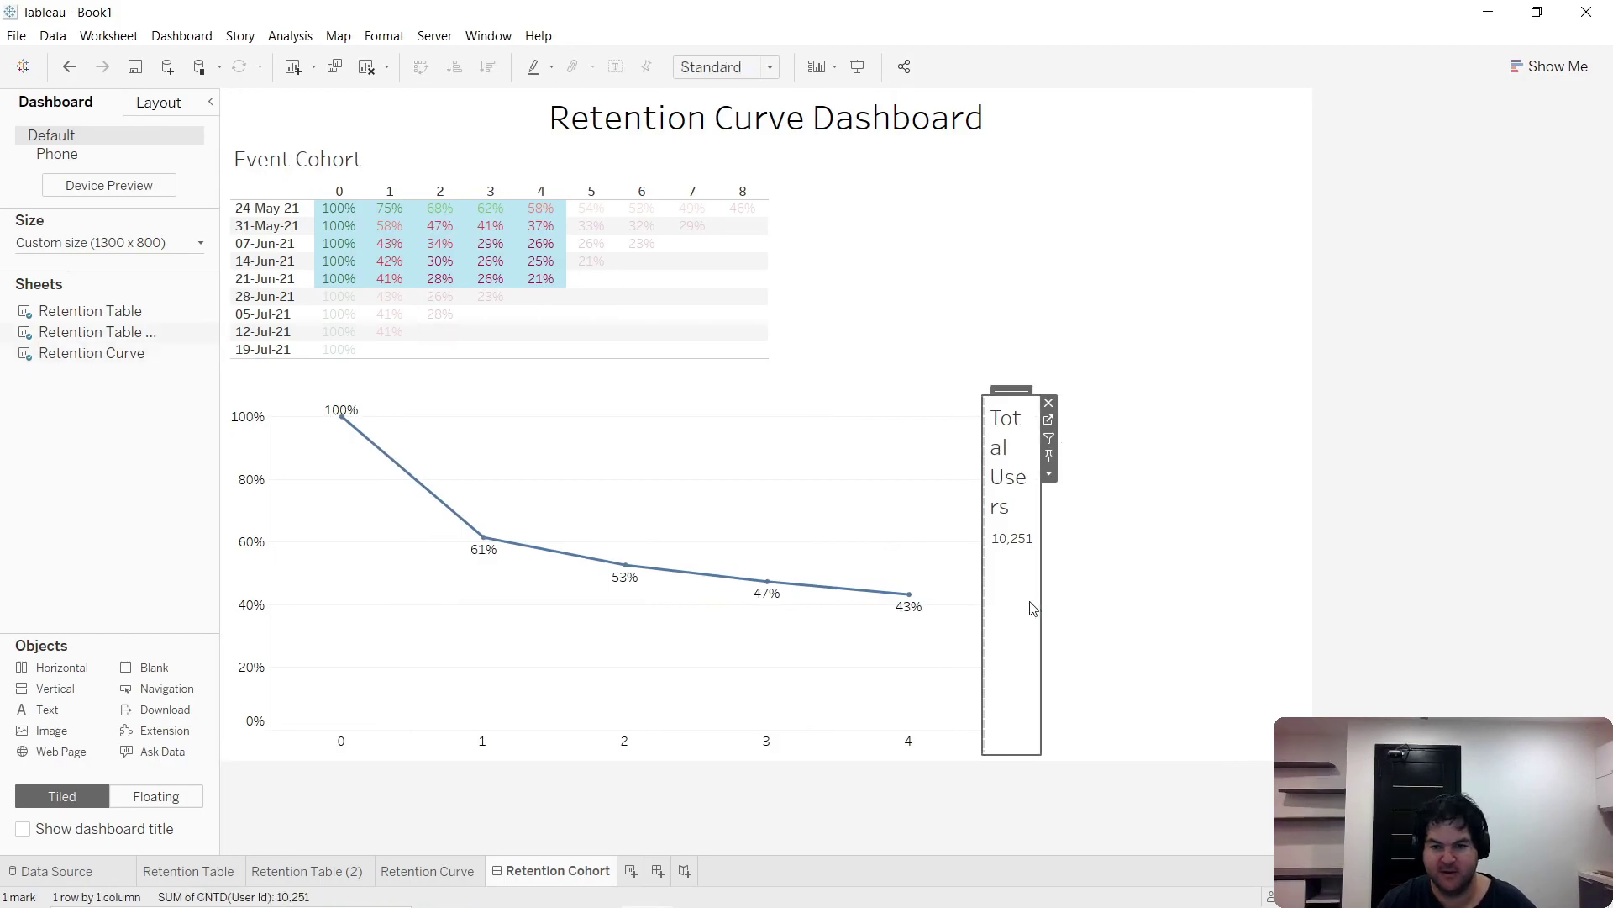
left_click(1049, 473)
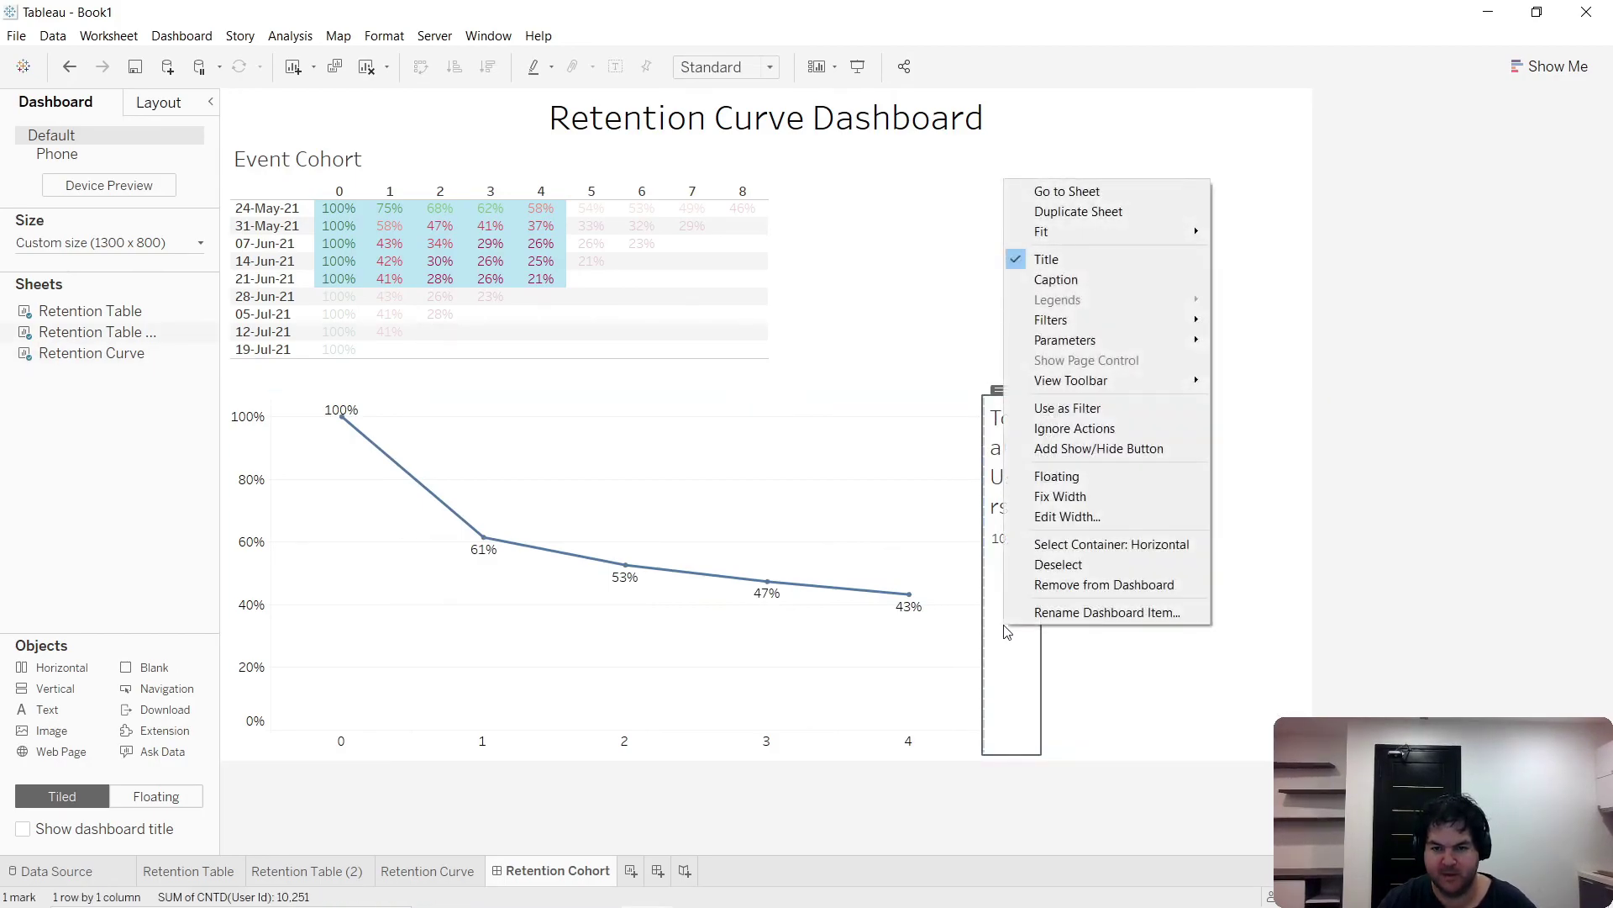
left_click(1106, 516)
type("1")
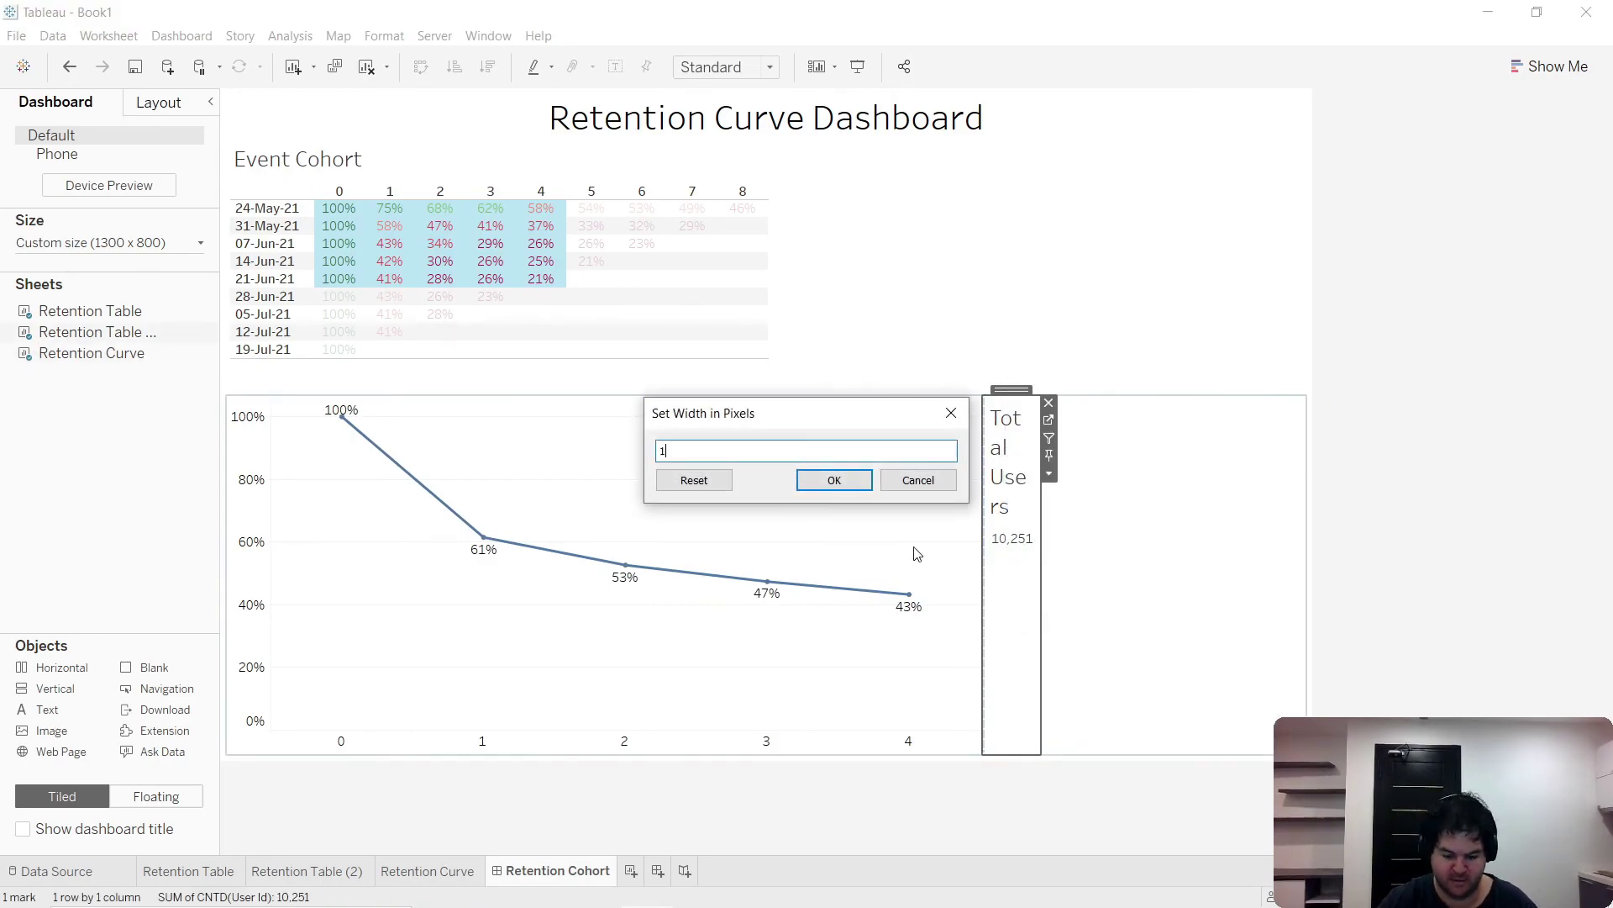
type("50")
key("Return")
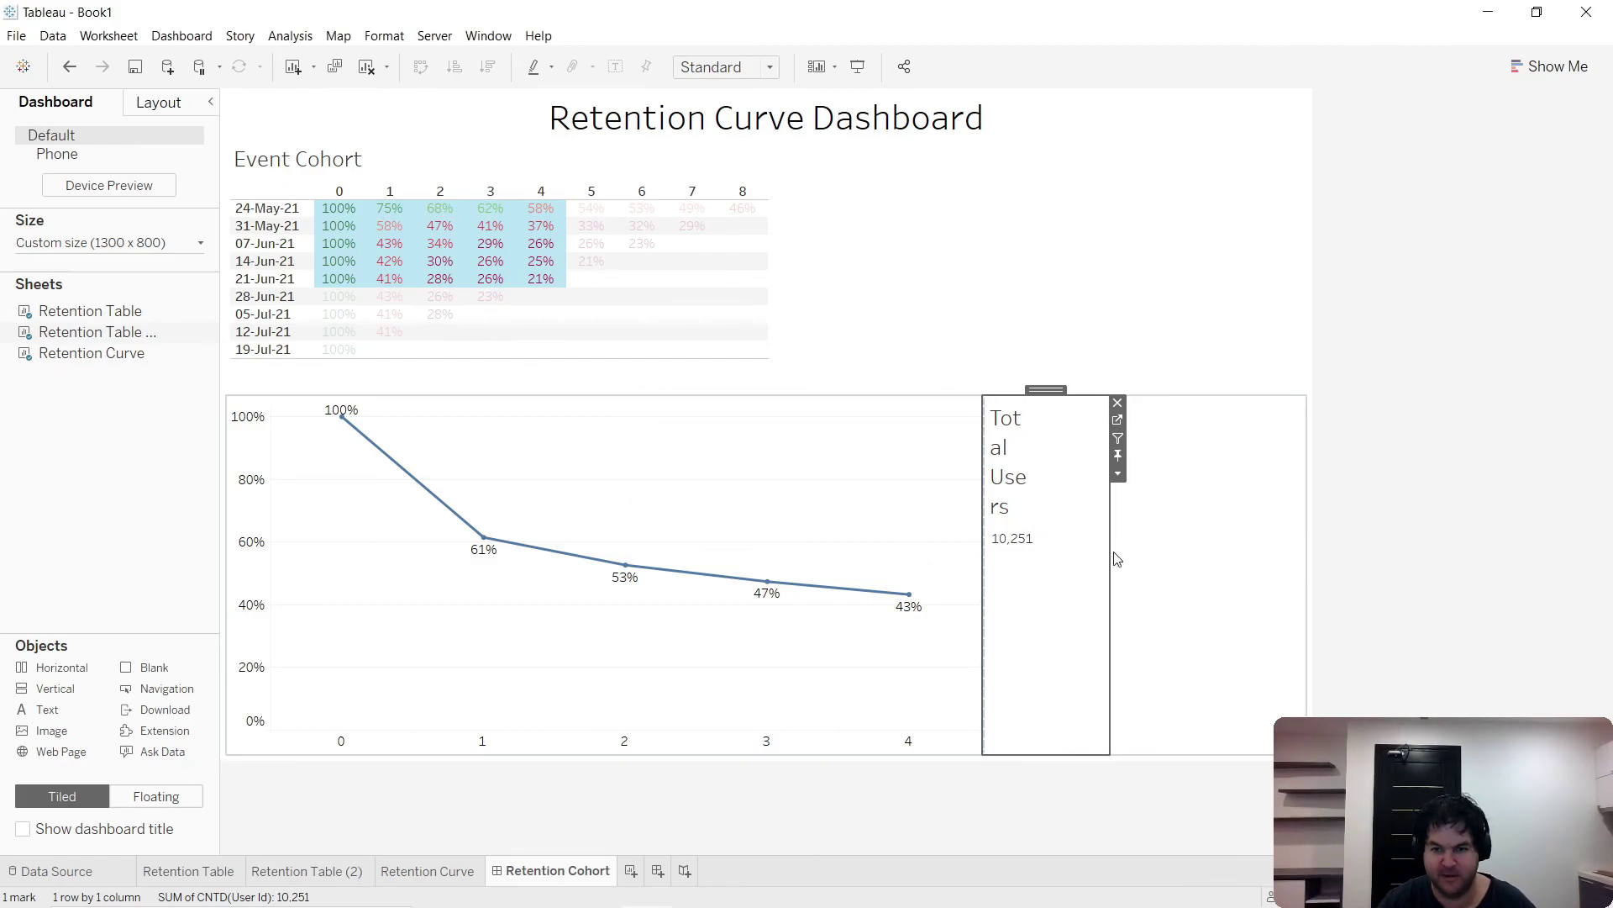
- Widen the Total Users sheet on the dashboard to 350 pixels
left_click(1118, 473)
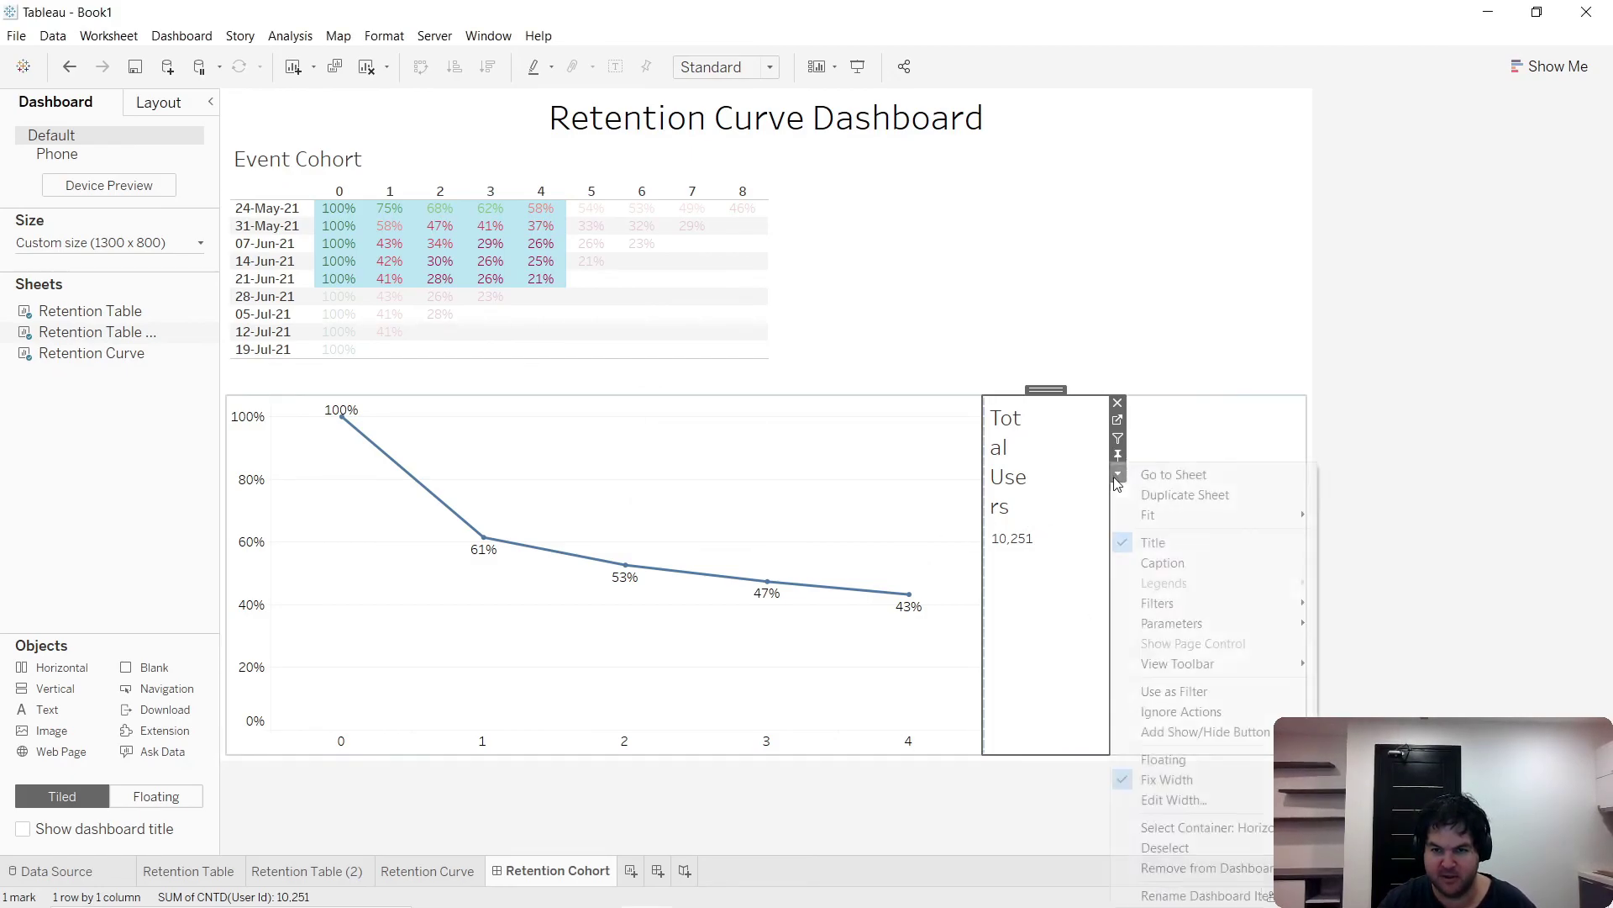
left_click(1210, 799)
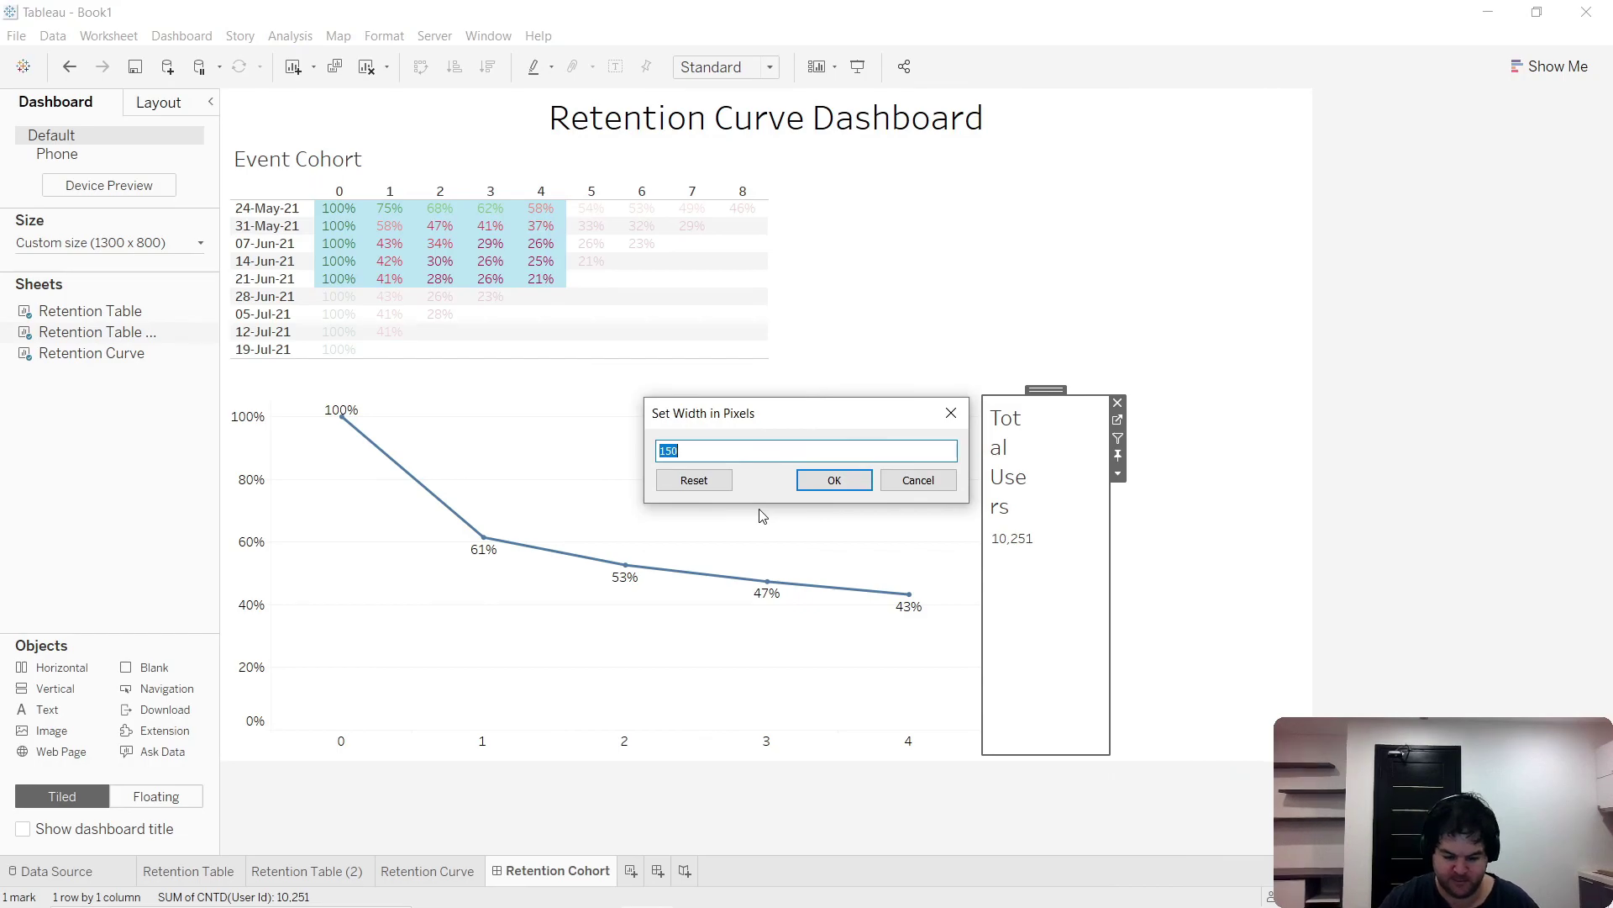
type("350")
key("Return")
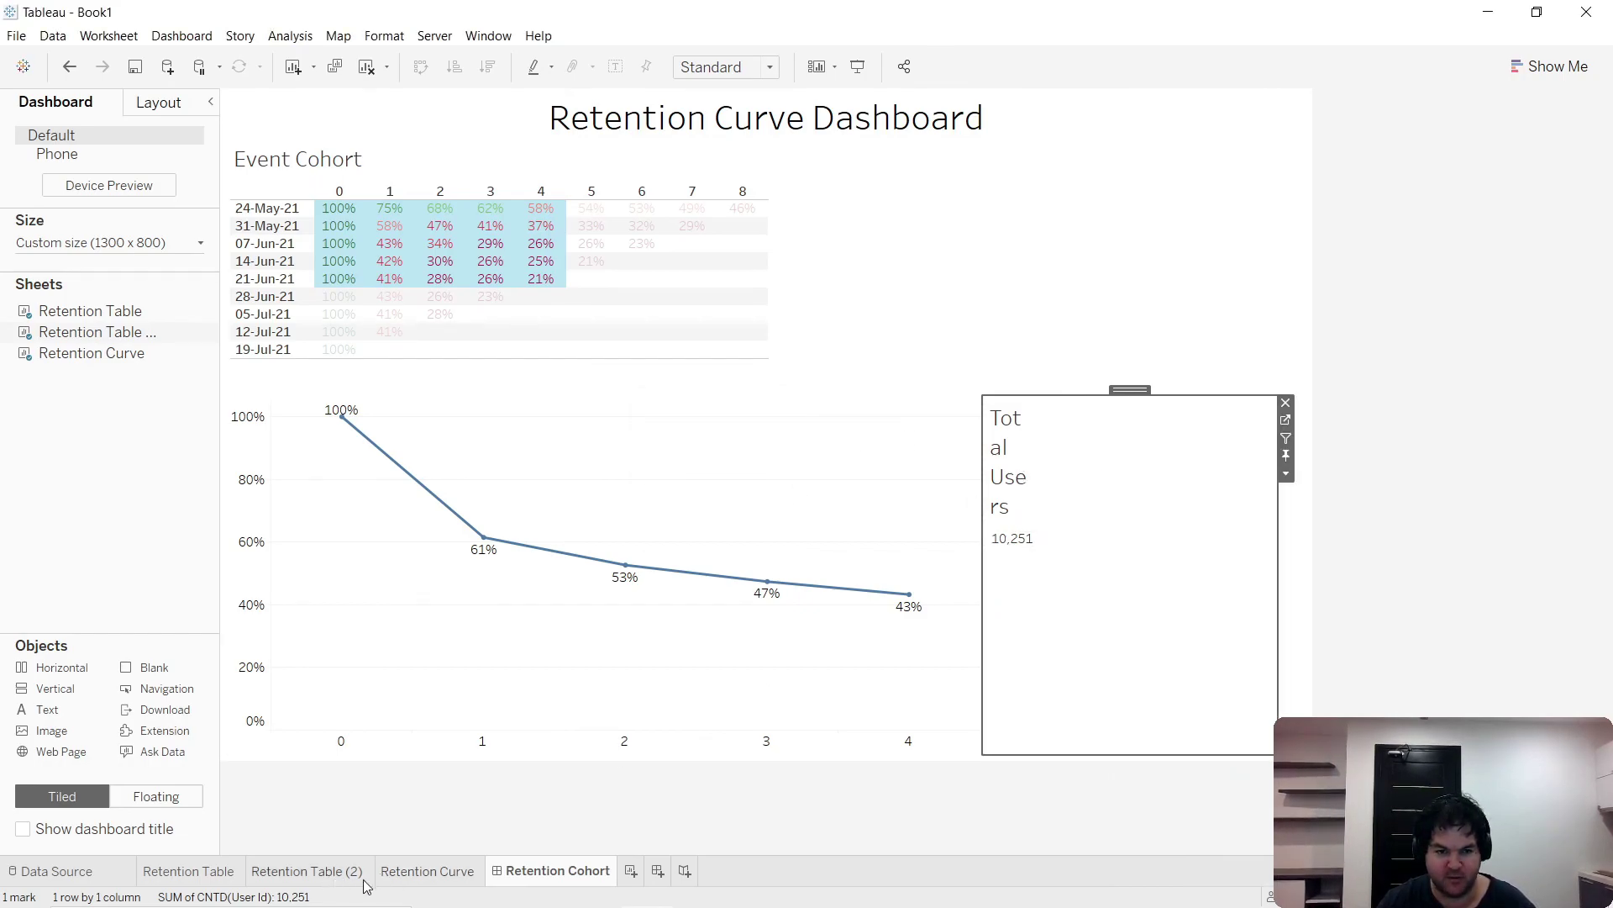
- Rename the Retention Table (2) sheet as "Number of users"
double_click(319, 870)
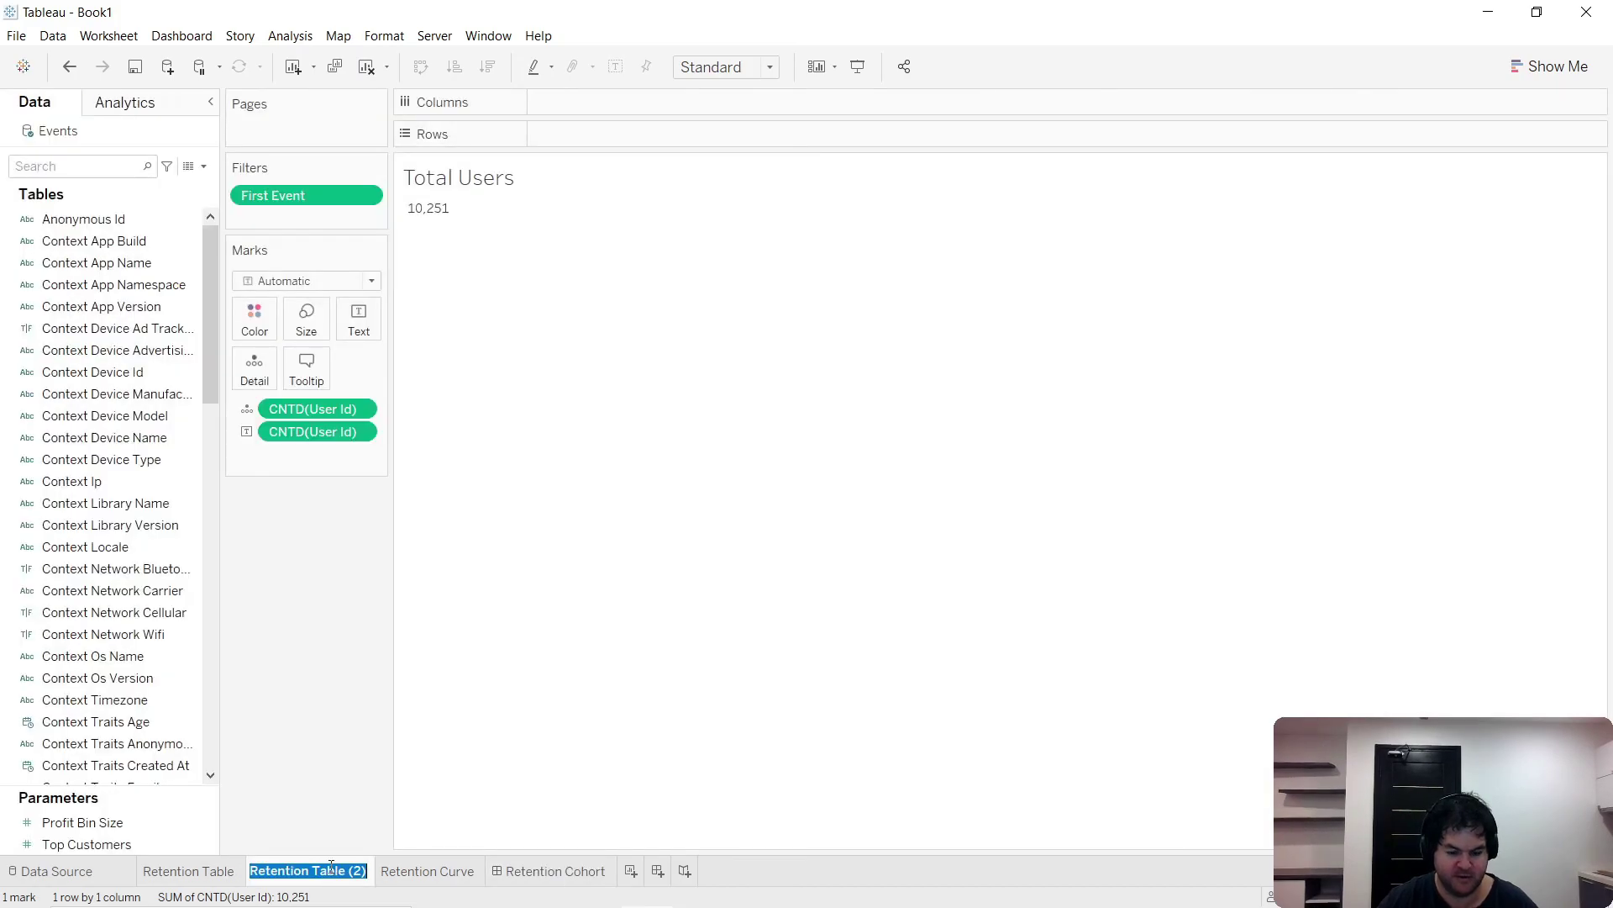
type("Number of users")
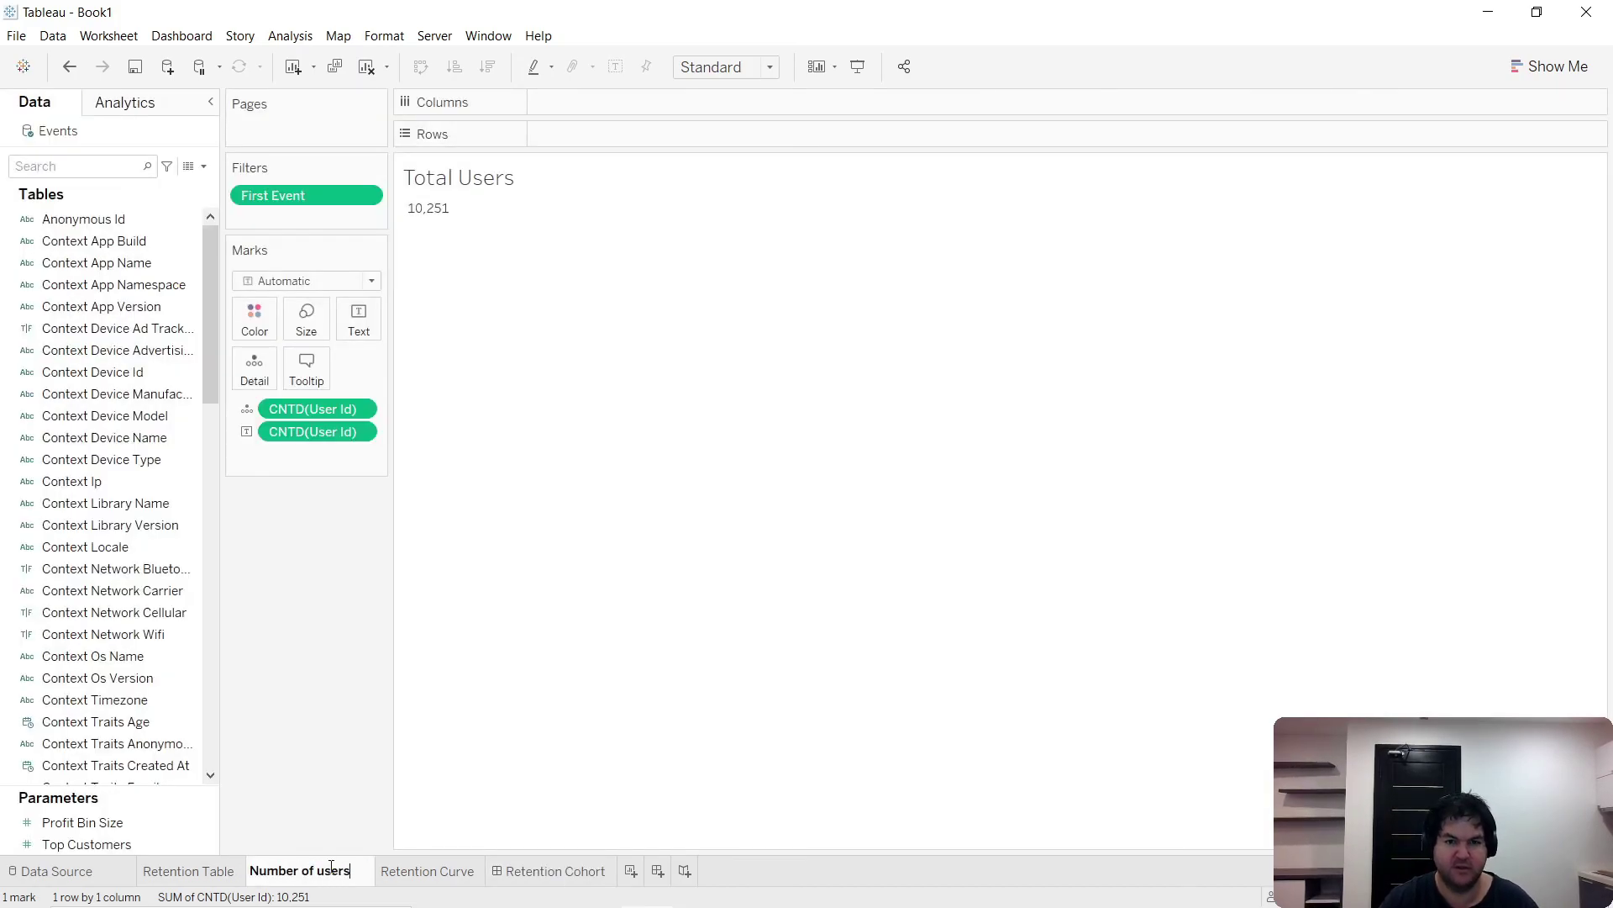
key("Return")
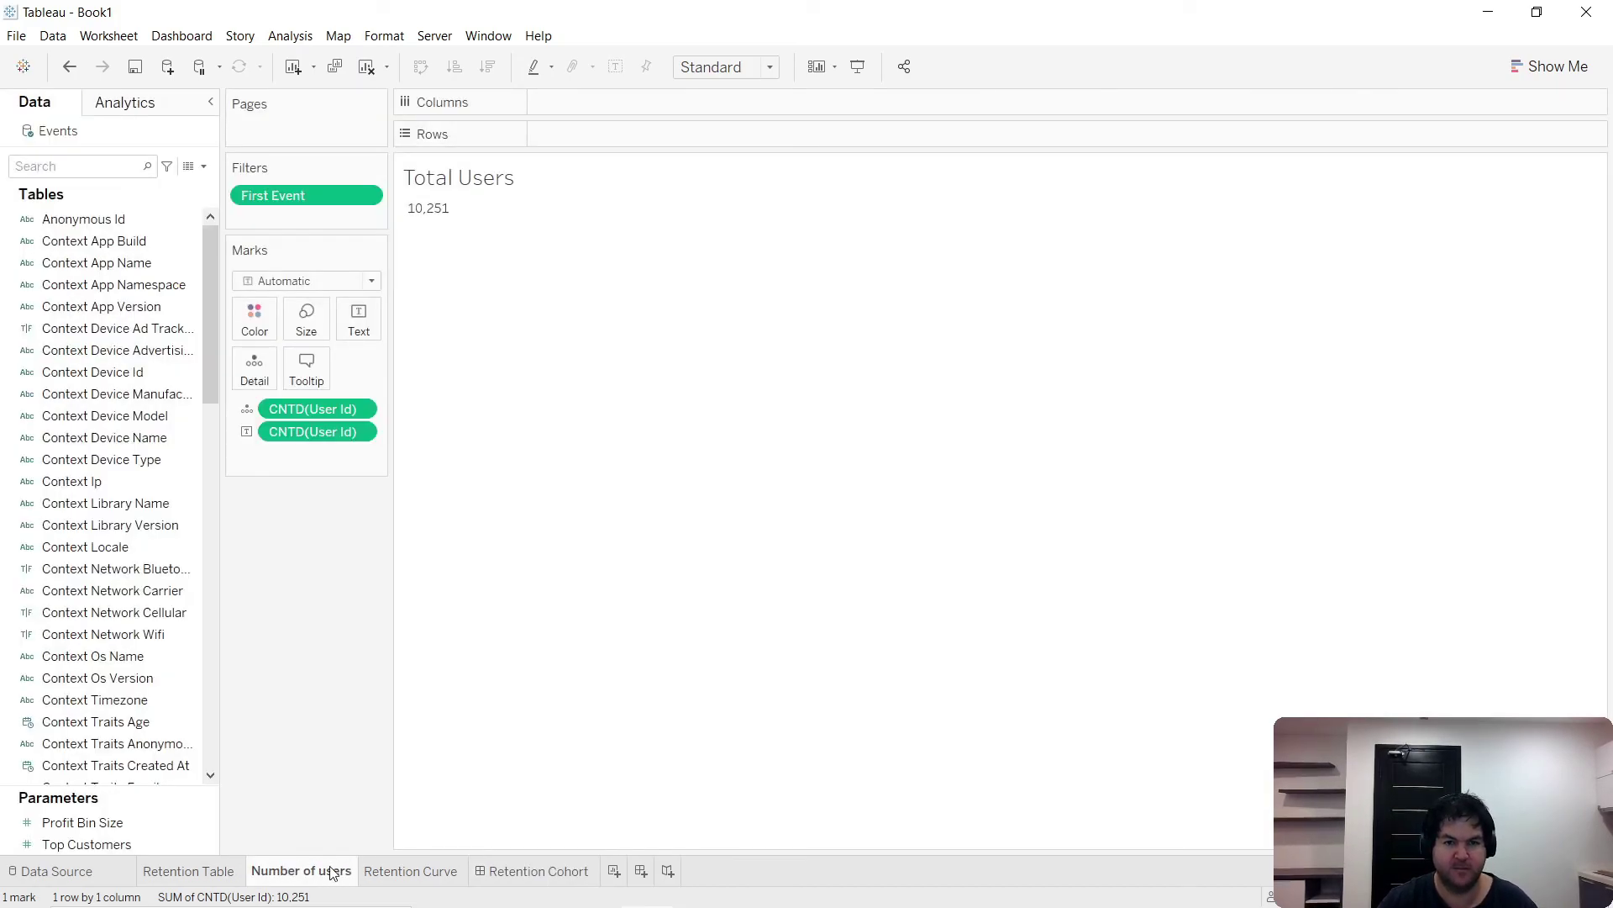
- Left-align the distinct user count in the Number of users sheet's pane and return to the Retention Cohort dashboard
left_click(452, 212)
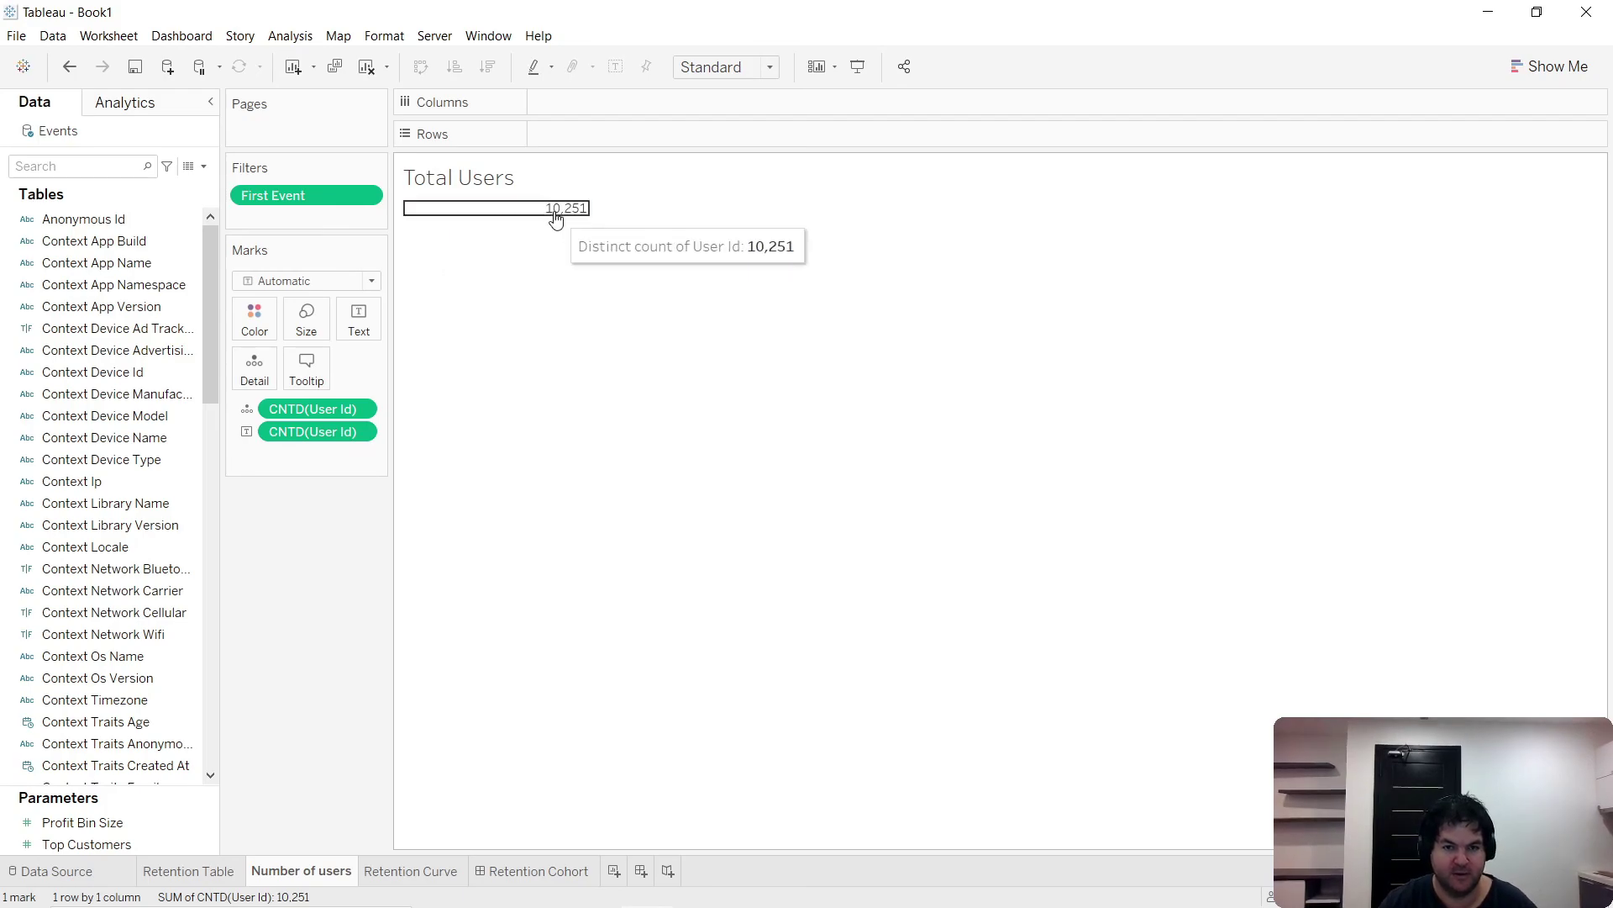
right_click(292, 432)
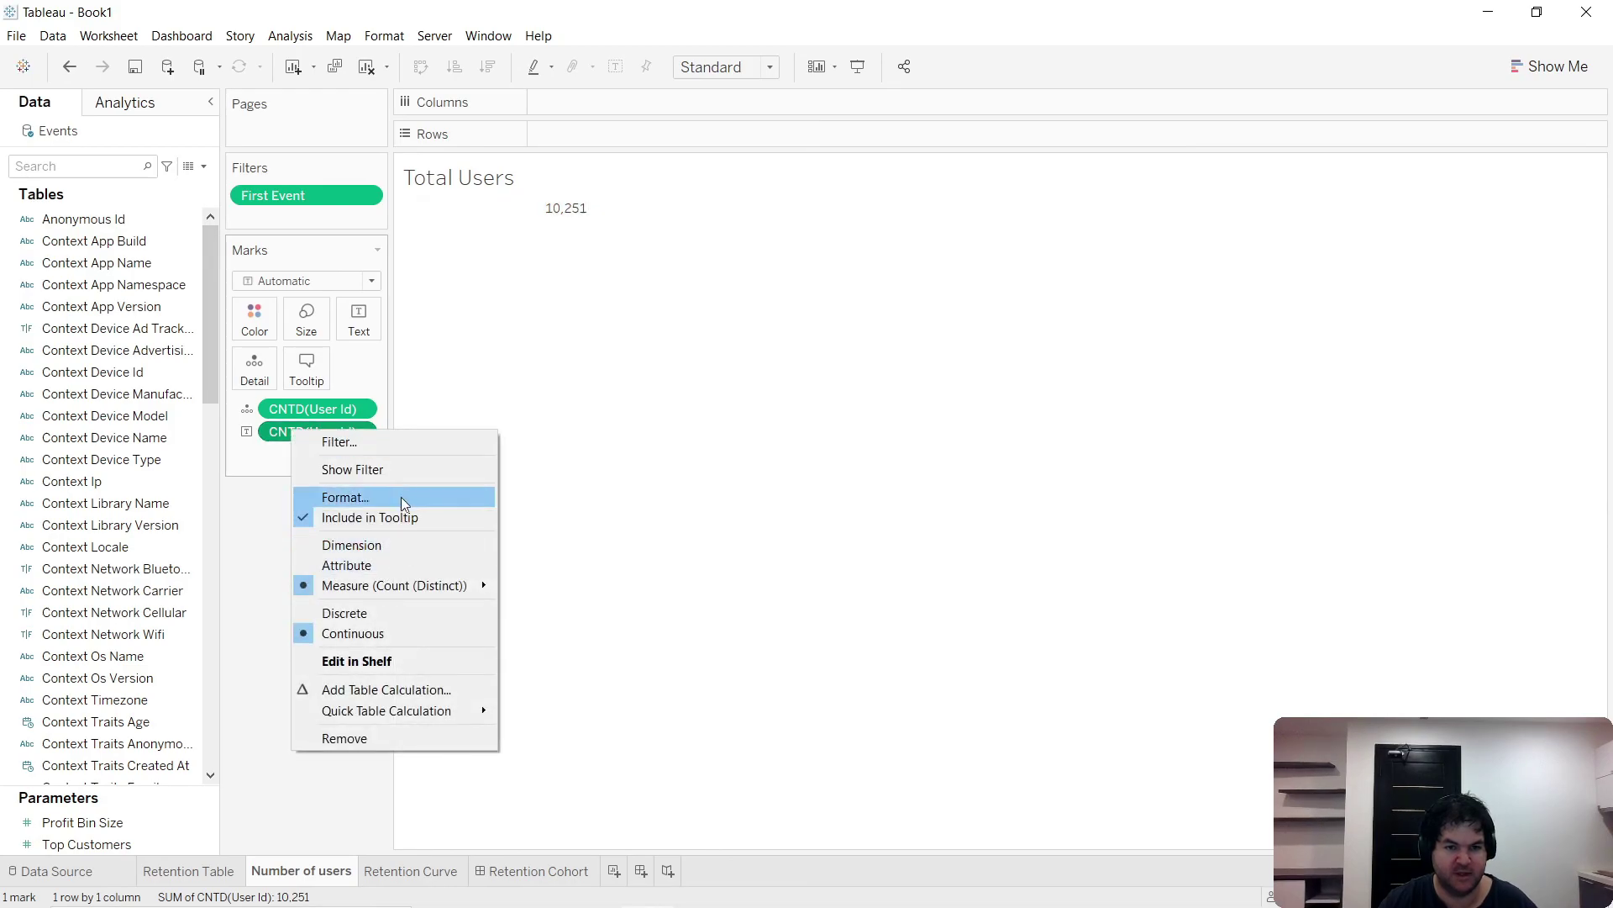
left_click(388, 497)
left_click(155, 286)
left_click(153, 258)
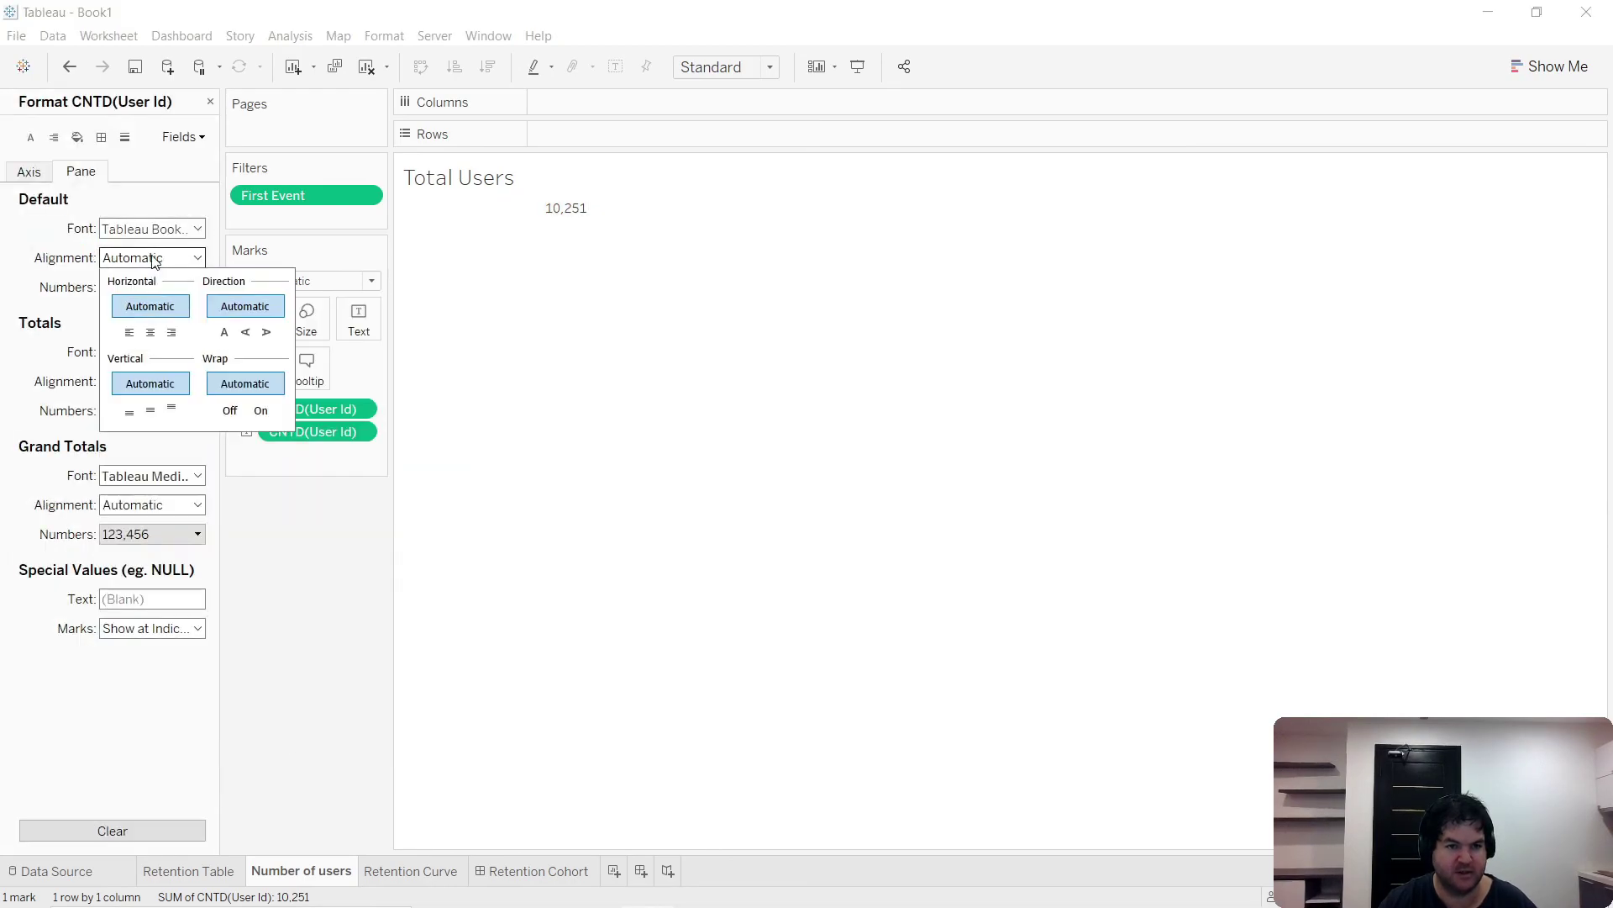
left_click(130, 331)
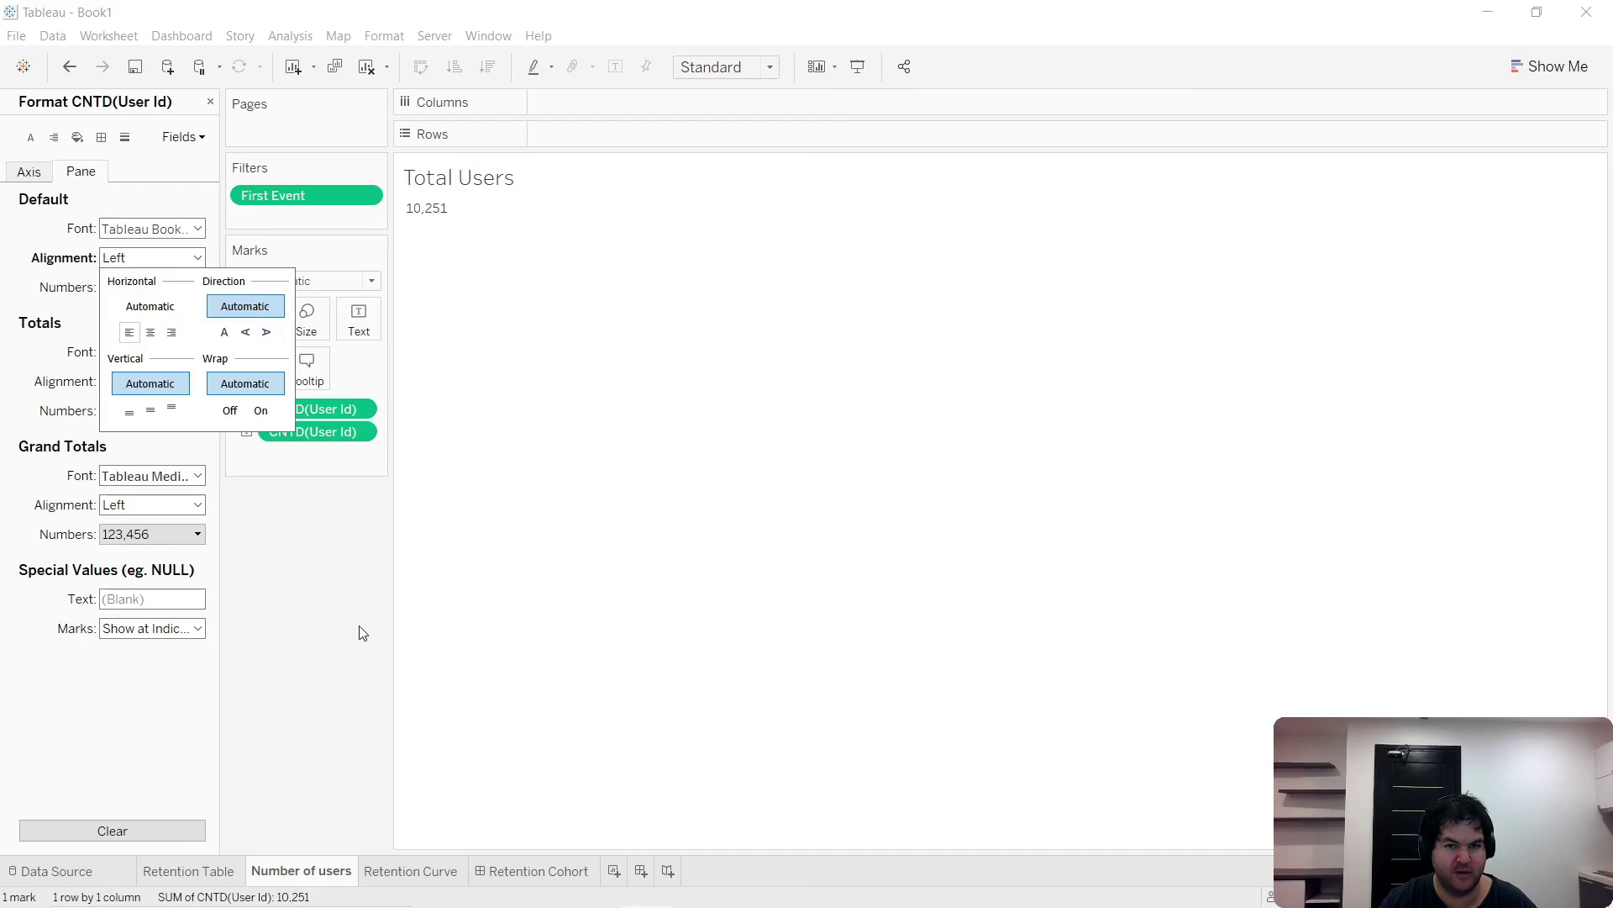
left_click(535, 870)
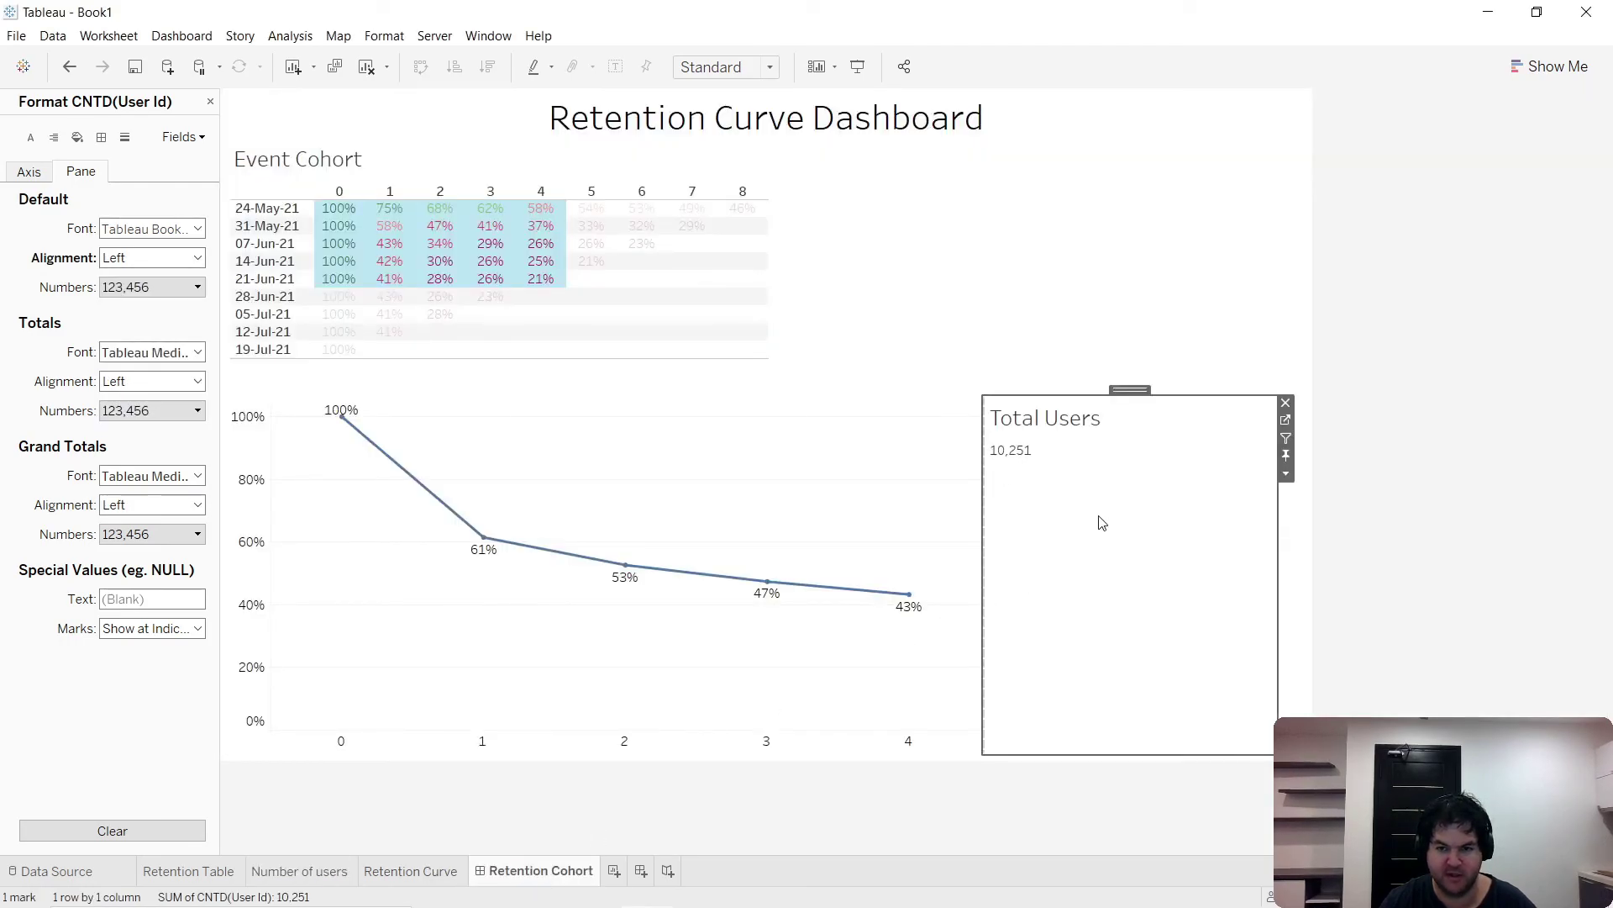
- Filter the dashboard by the 21-Jun-21 cohort's week 2 cell and review the source and target sheets of the Retention curve filter action
left_click(720, 426)
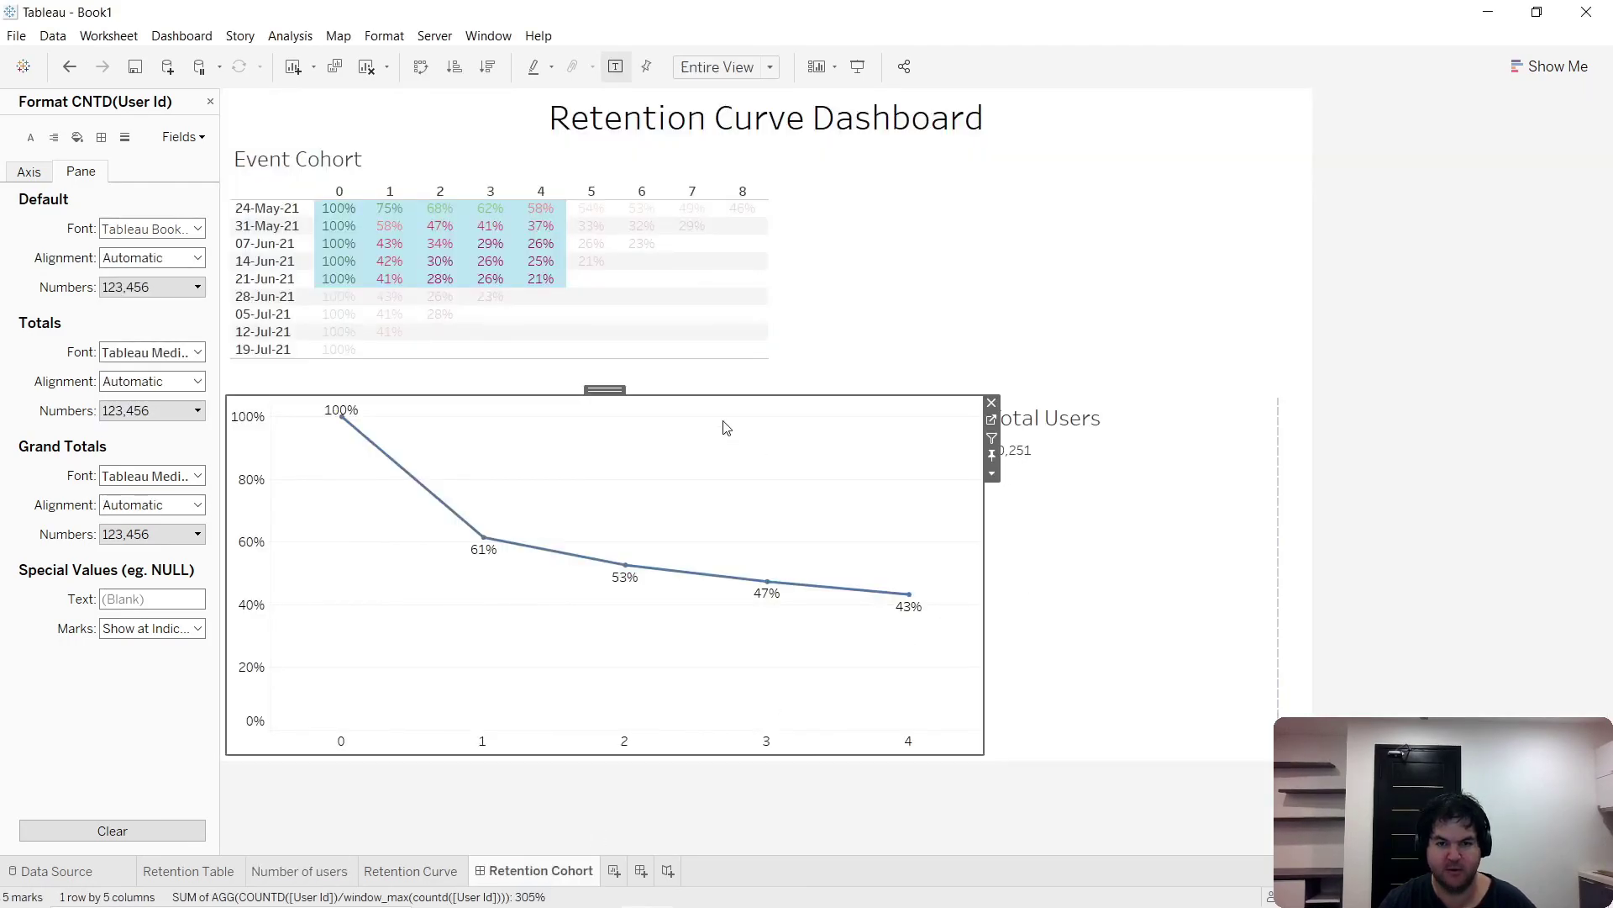
left_click(427, 296)
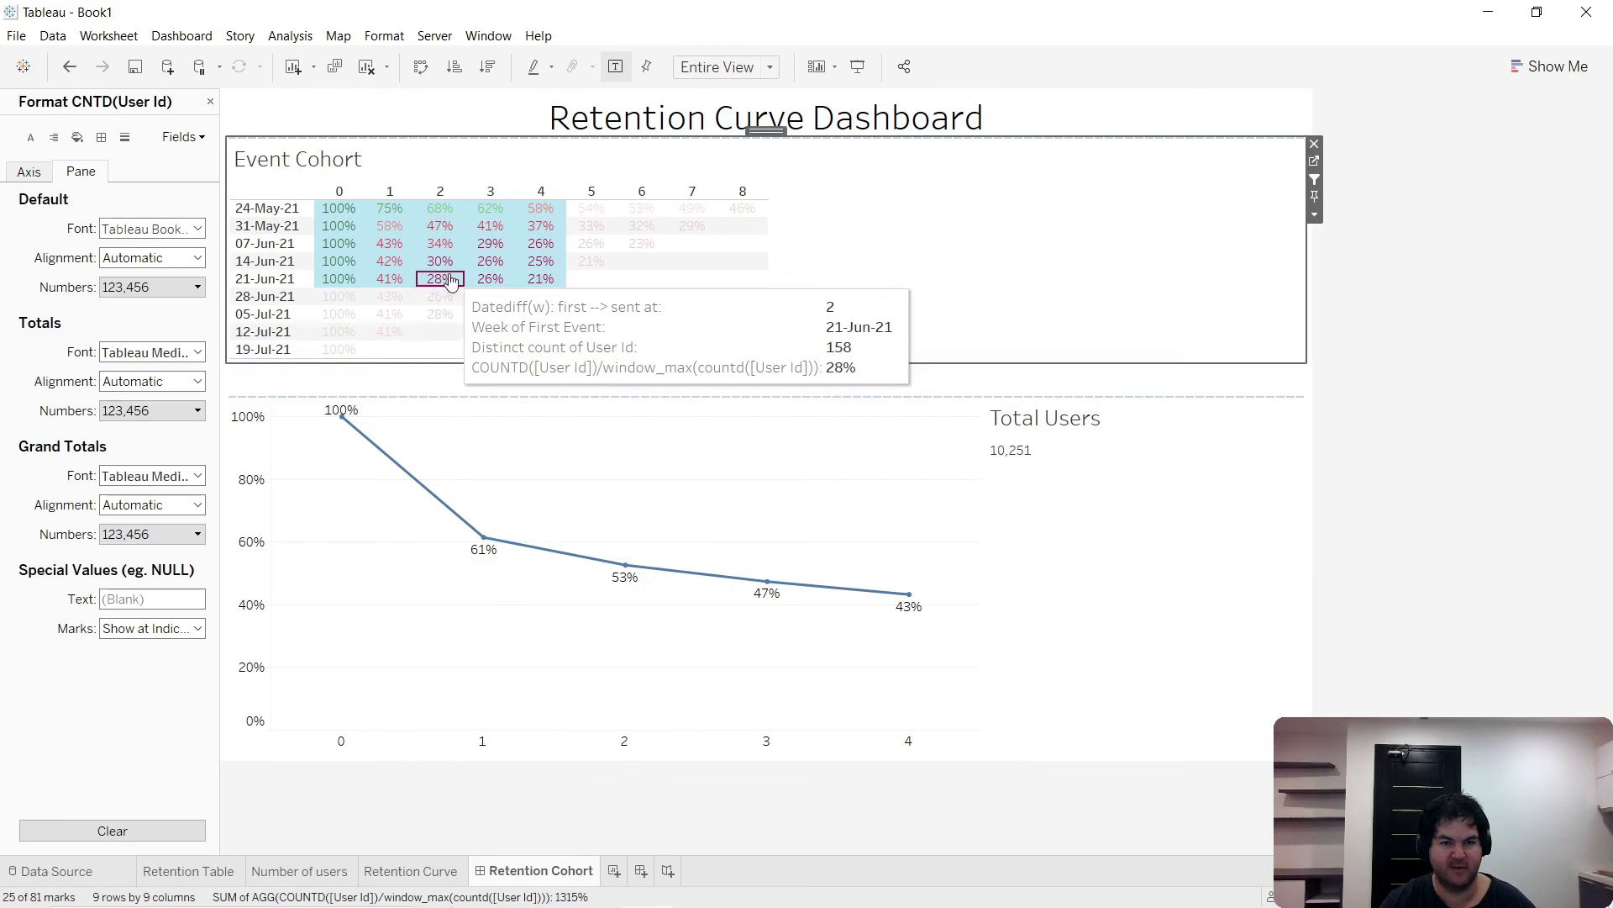
left_click(181, 36)
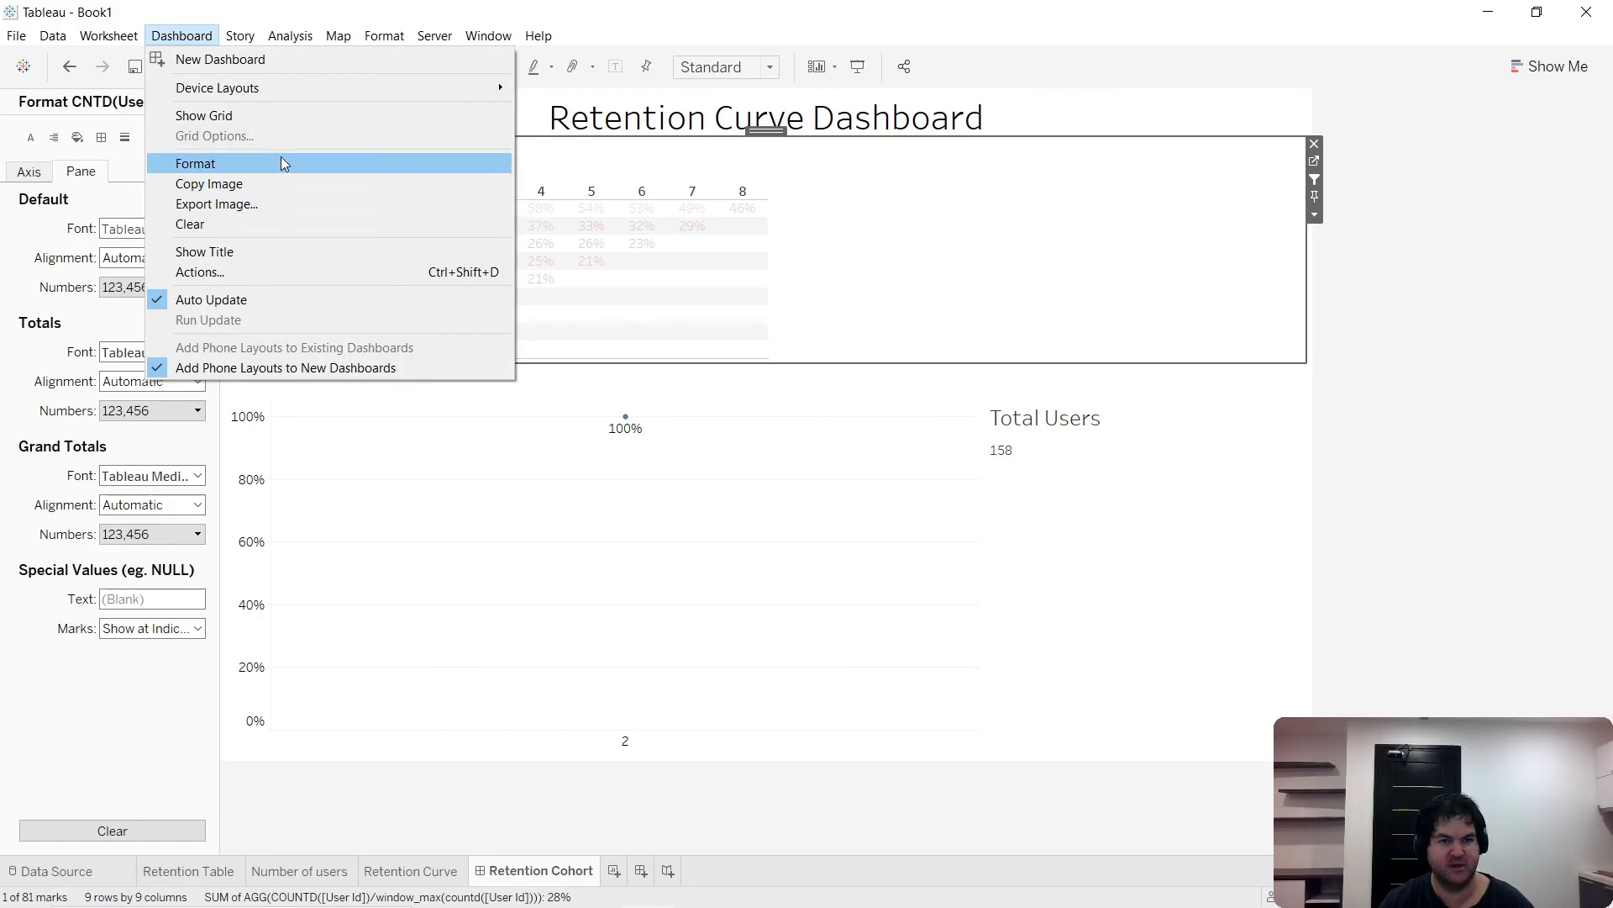
left_click(181, 35)
left_click(181, 35)
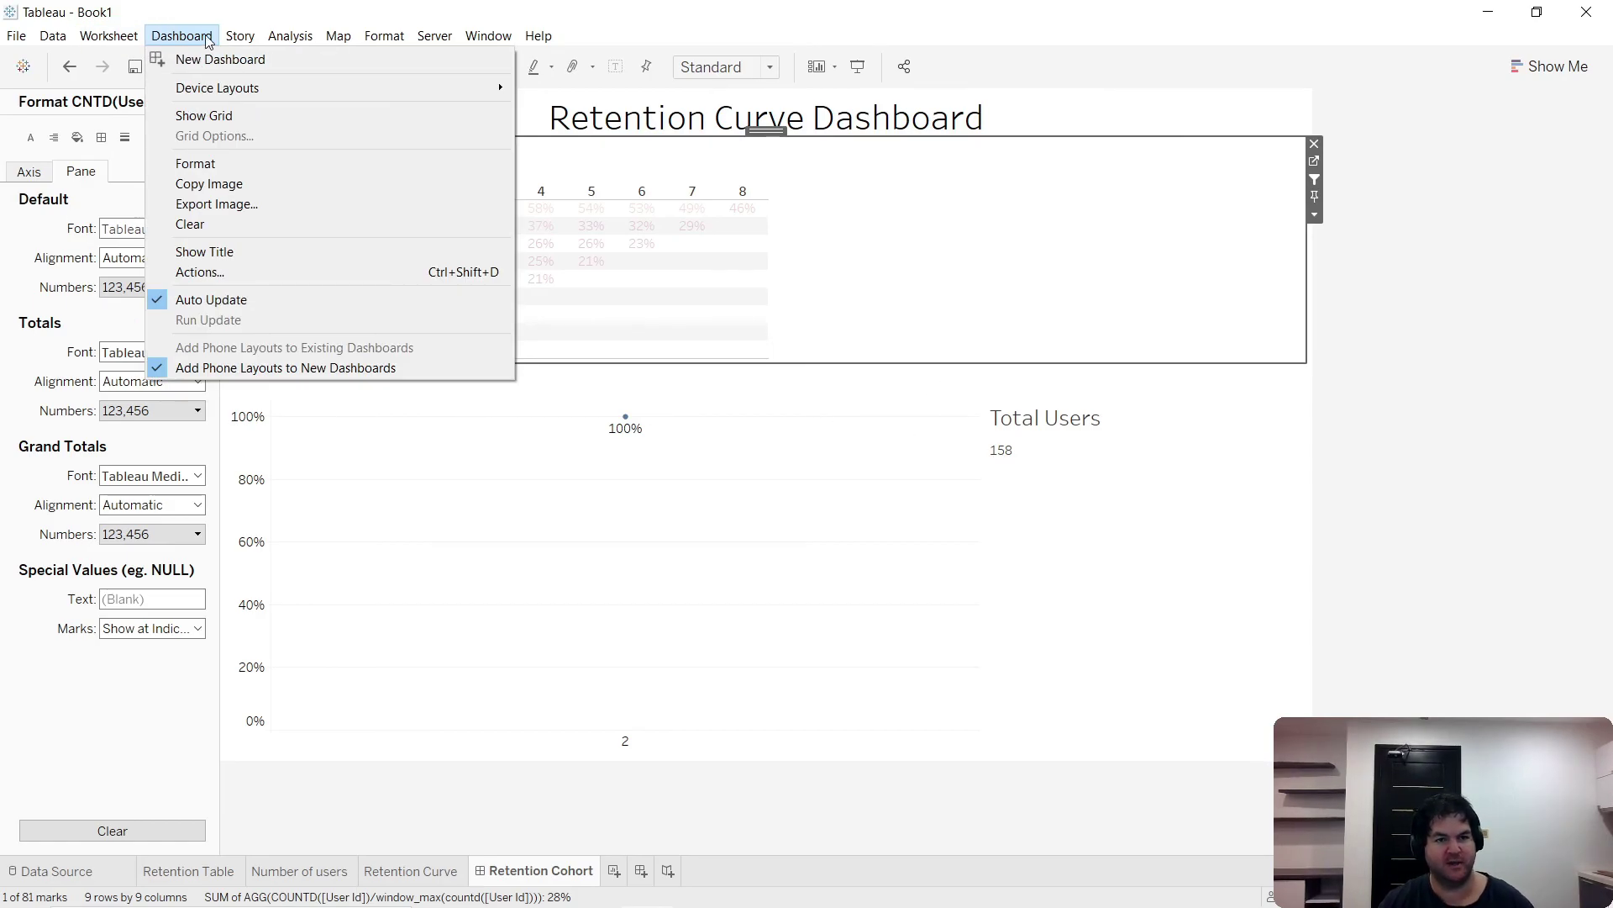
left_click(285, 270)
left_click(658, 413)
left_click(925, 535)
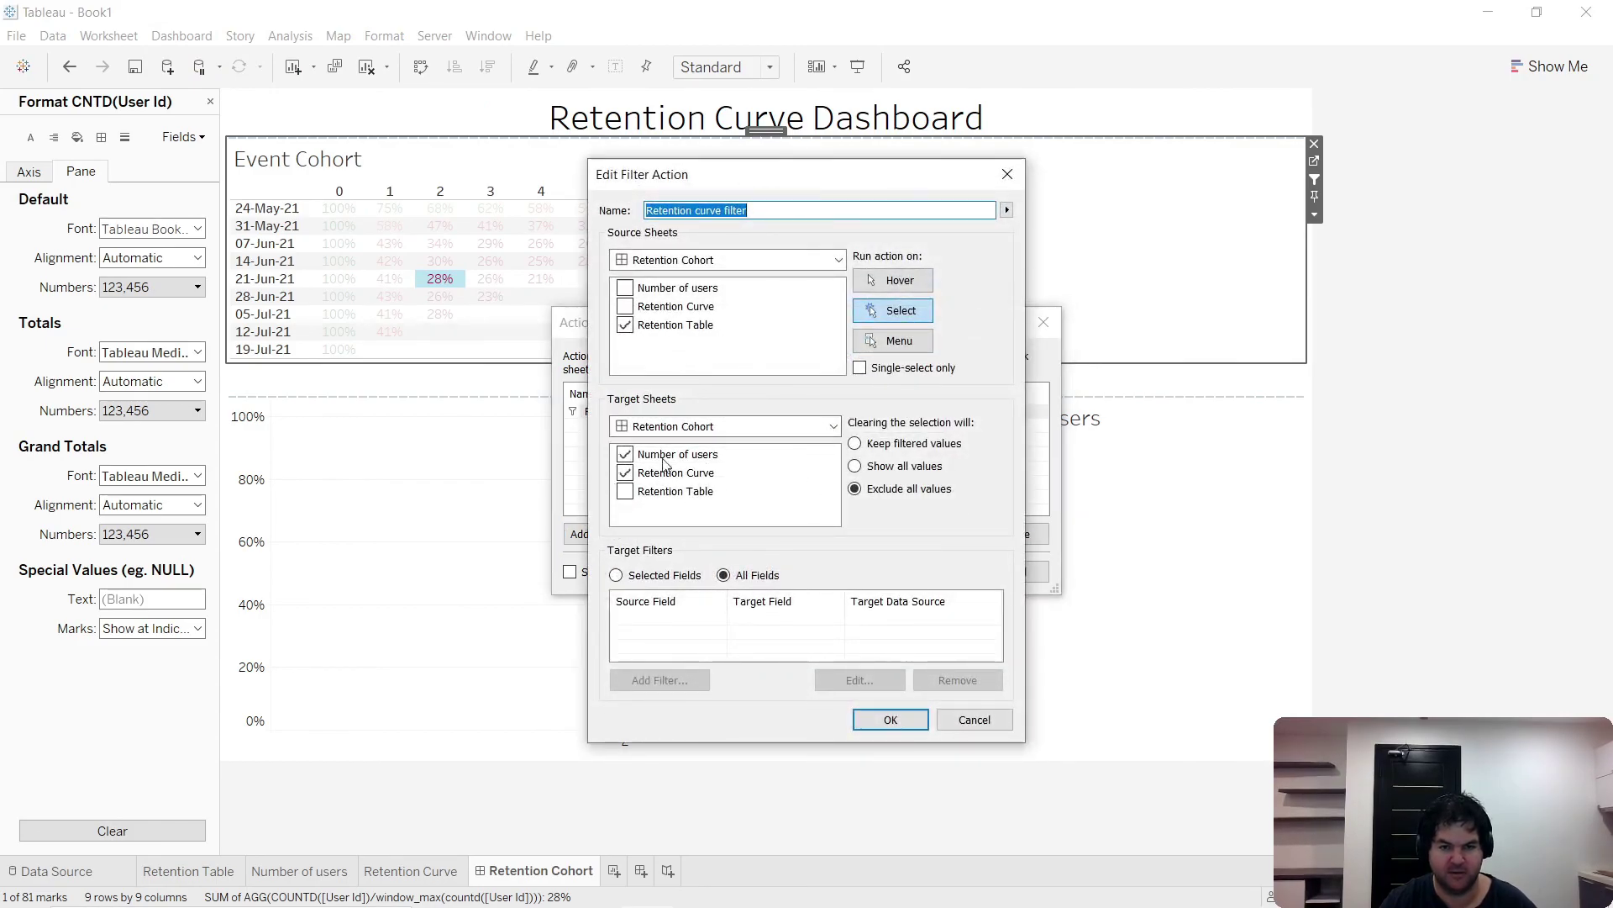
left_click(891, 719)
left_click(927, 572)
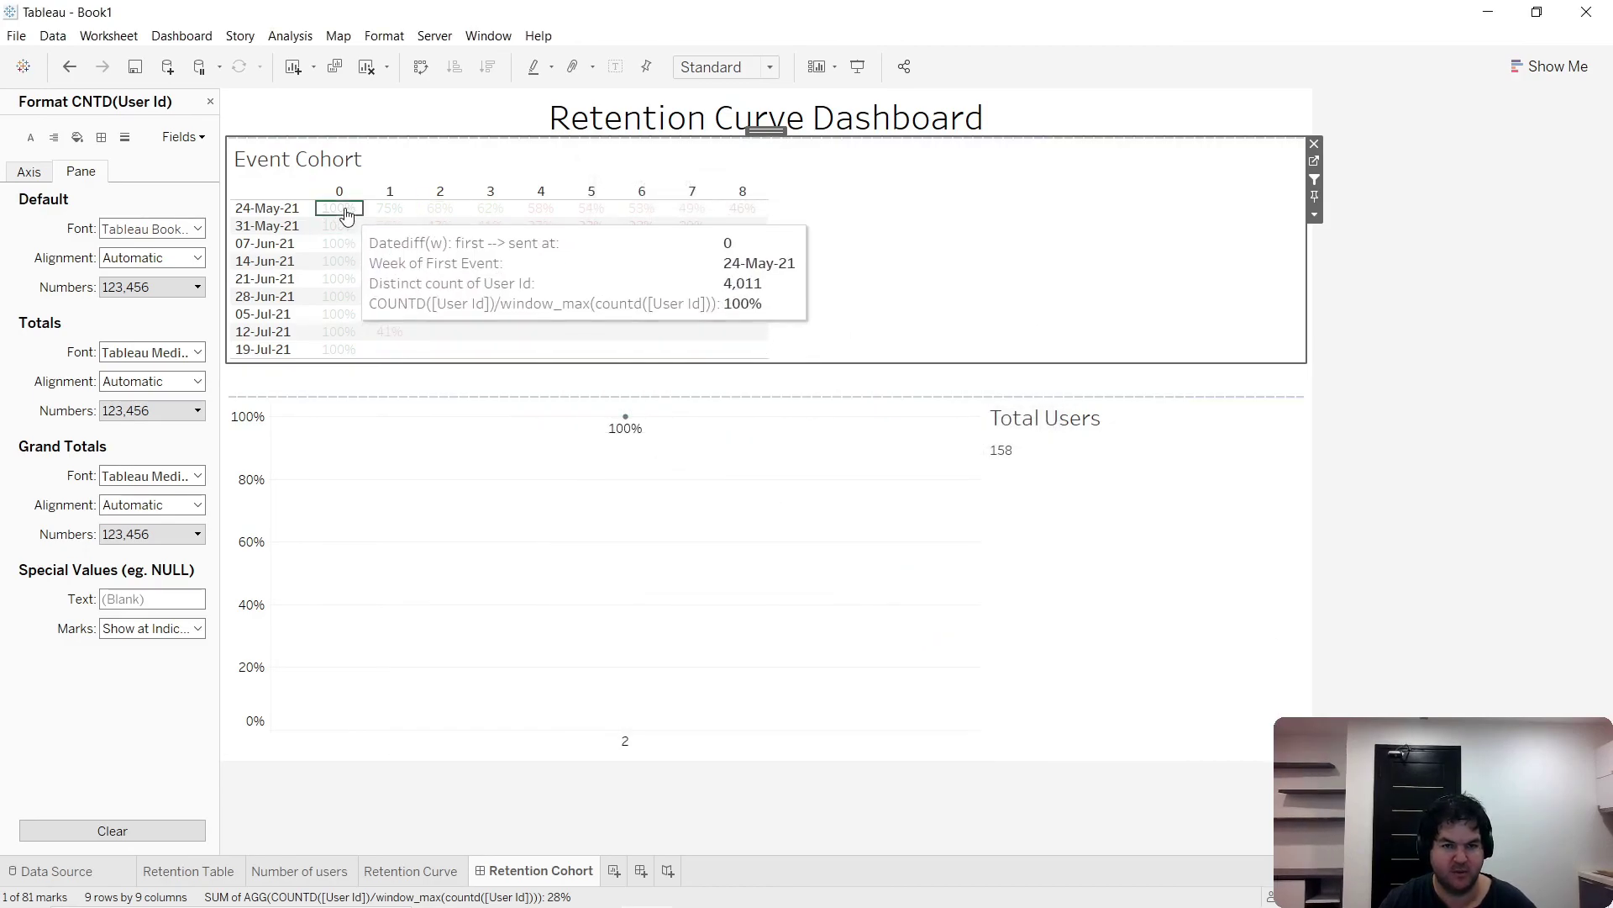
- Select the retention table cells for weeks 0 to 4 of the 24-May-21 to 21-Jun-21 cohorts to filter the dashboard
left_click_drag(344, 207, 554, 287)
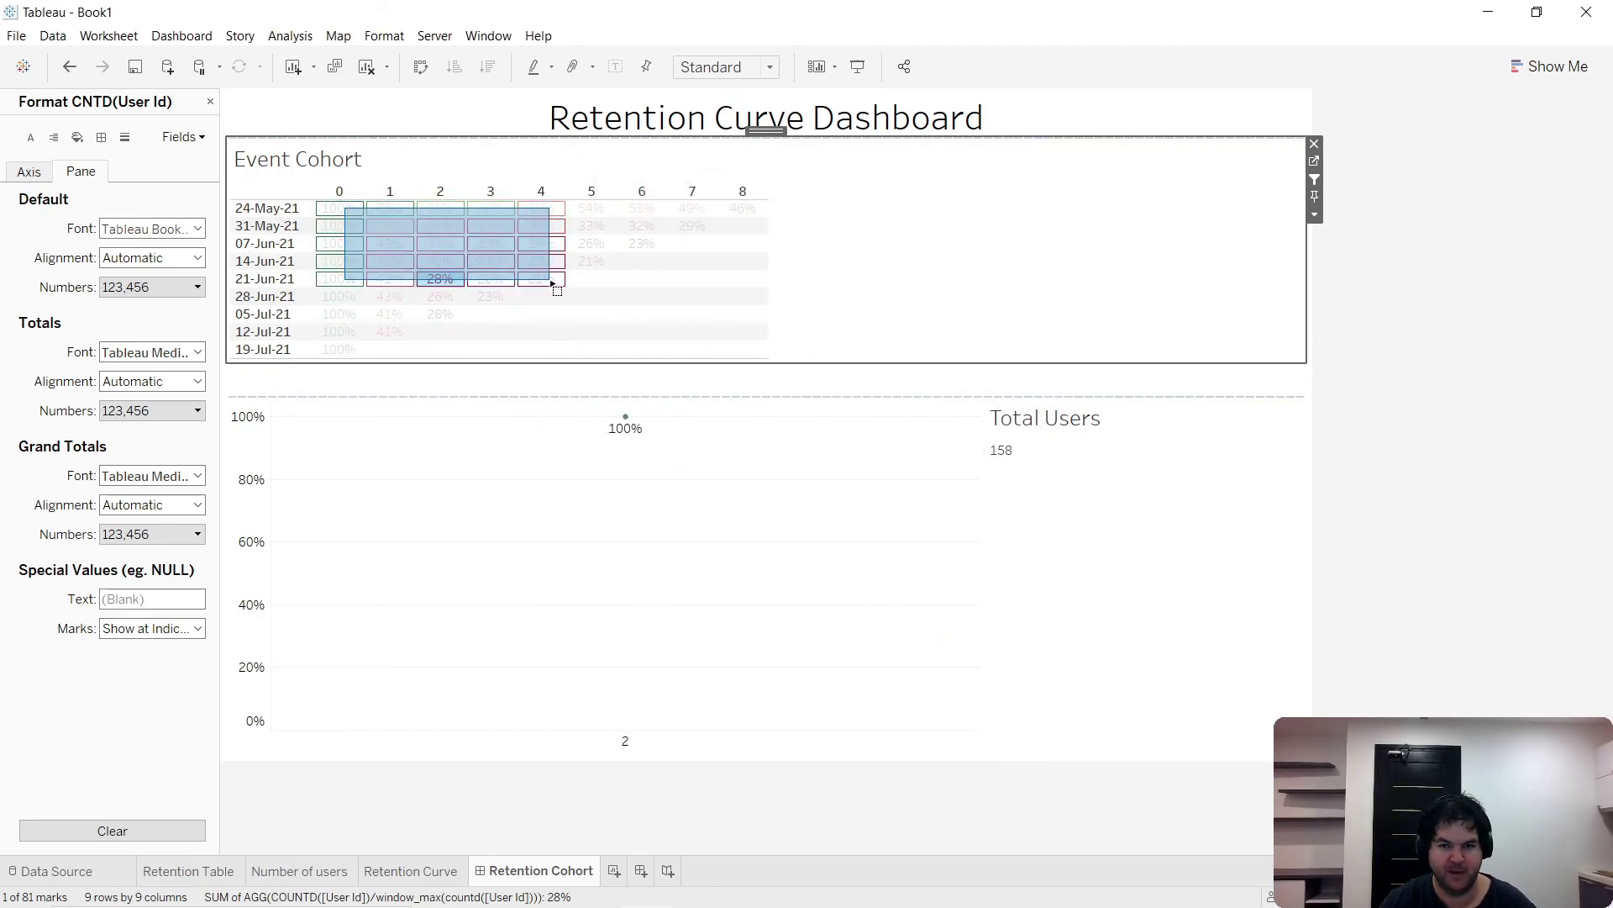
left_click_drag(551, 287, 550, 286)
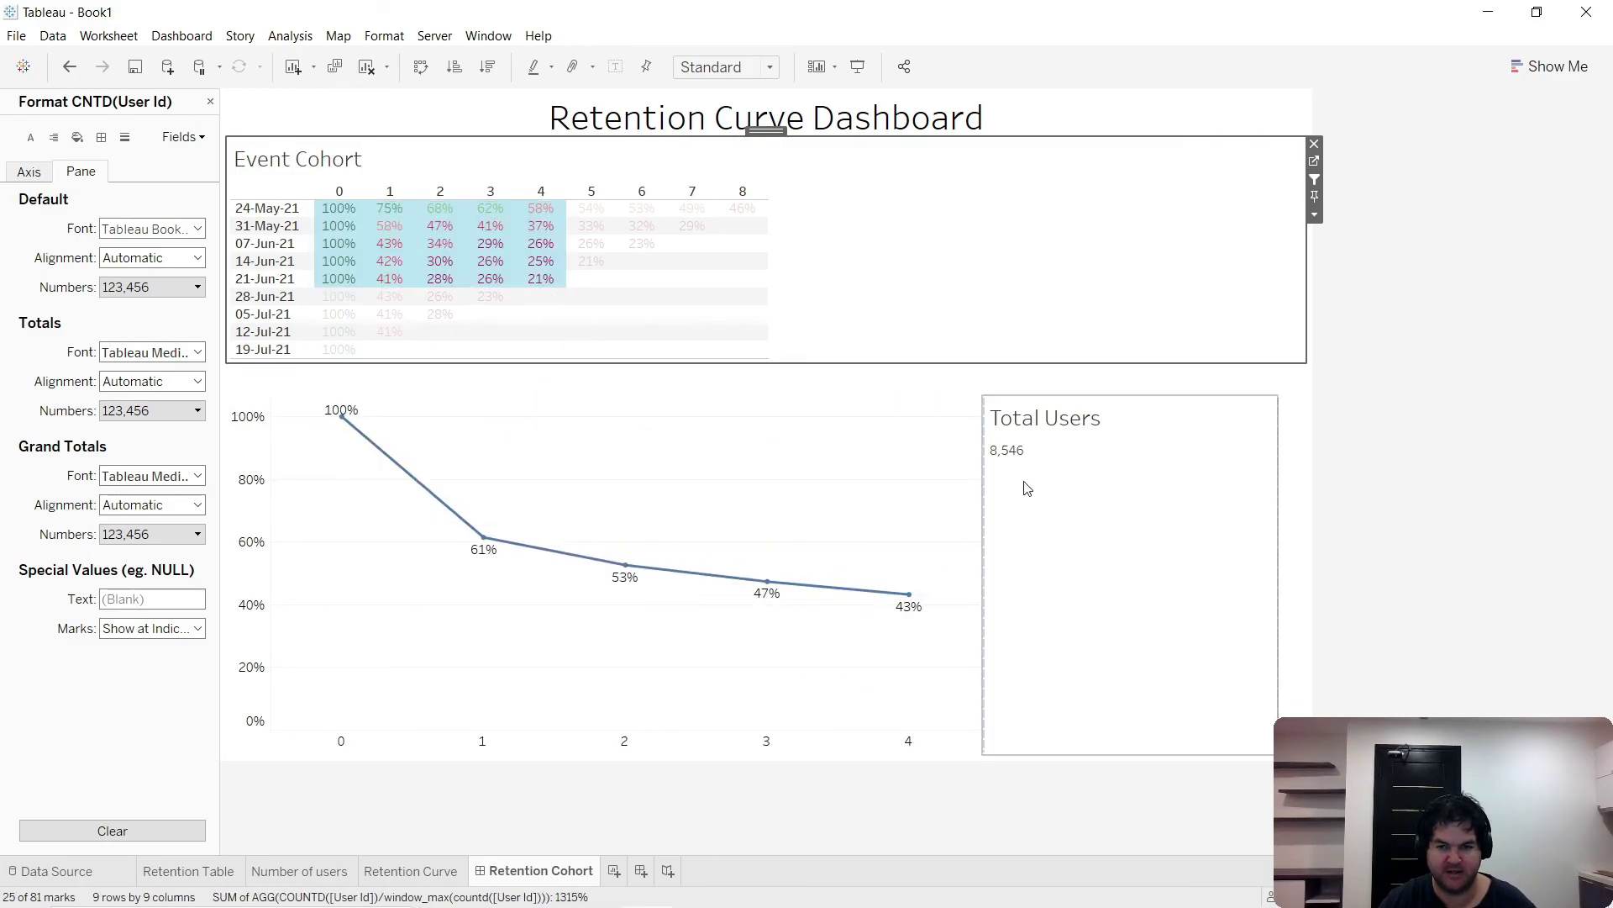
mouse_move(1054, 461)
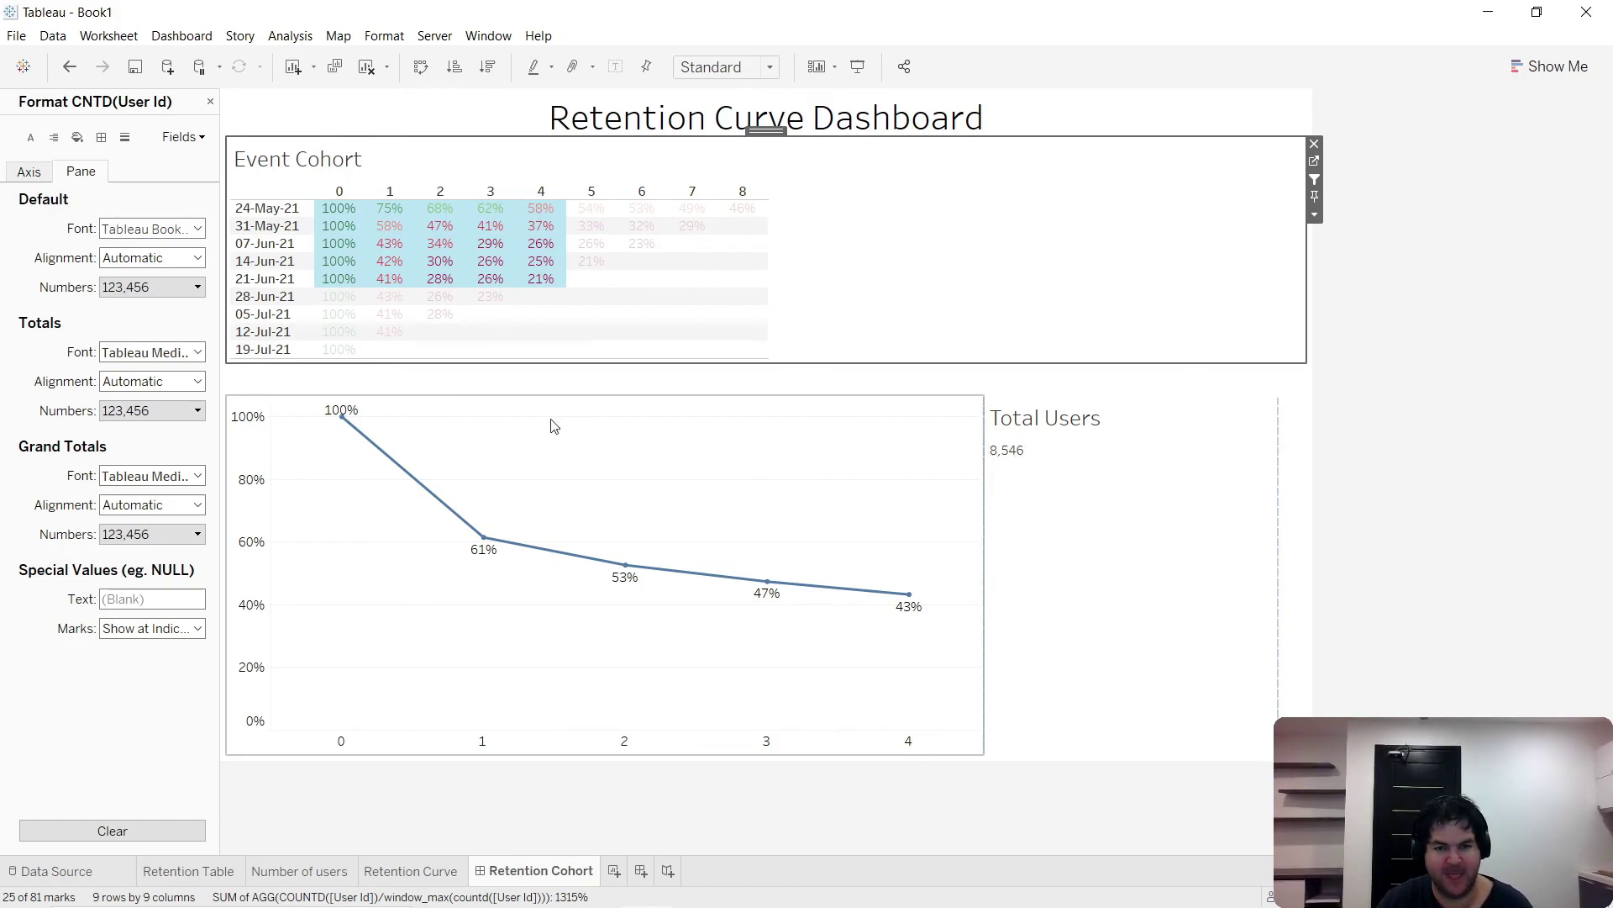
- On the Retention Curve sheet, add First Event to the line's color and set its date level to continuous Week Number
left_click(904, 519)
left_click(991, 473)
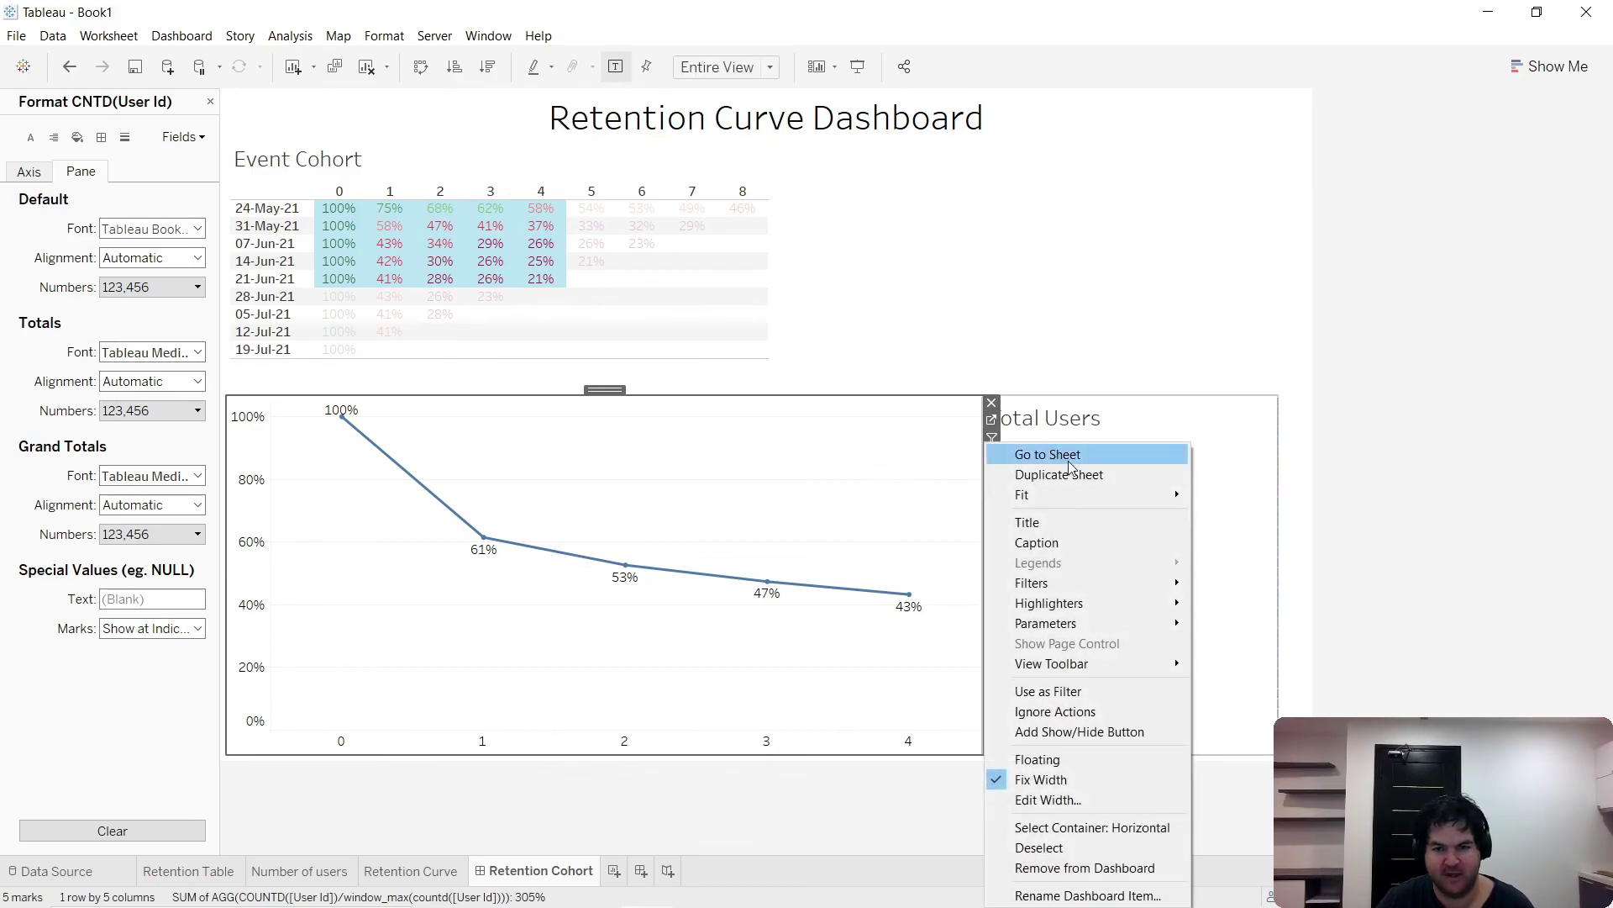
left_click(1035, 452)
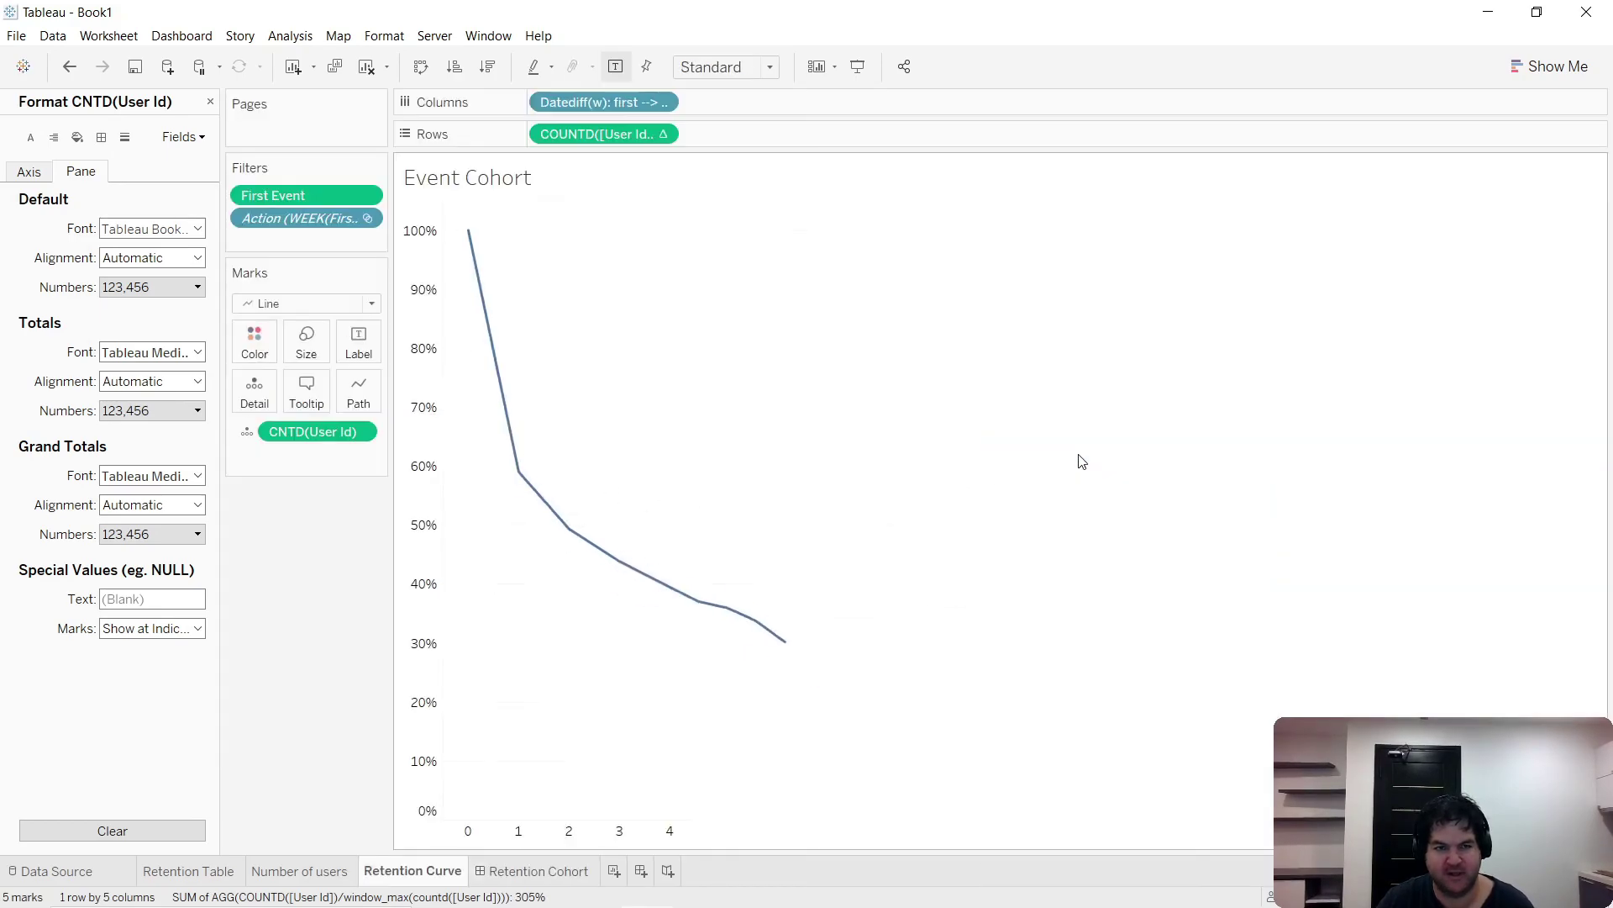
left_click(210, 101)
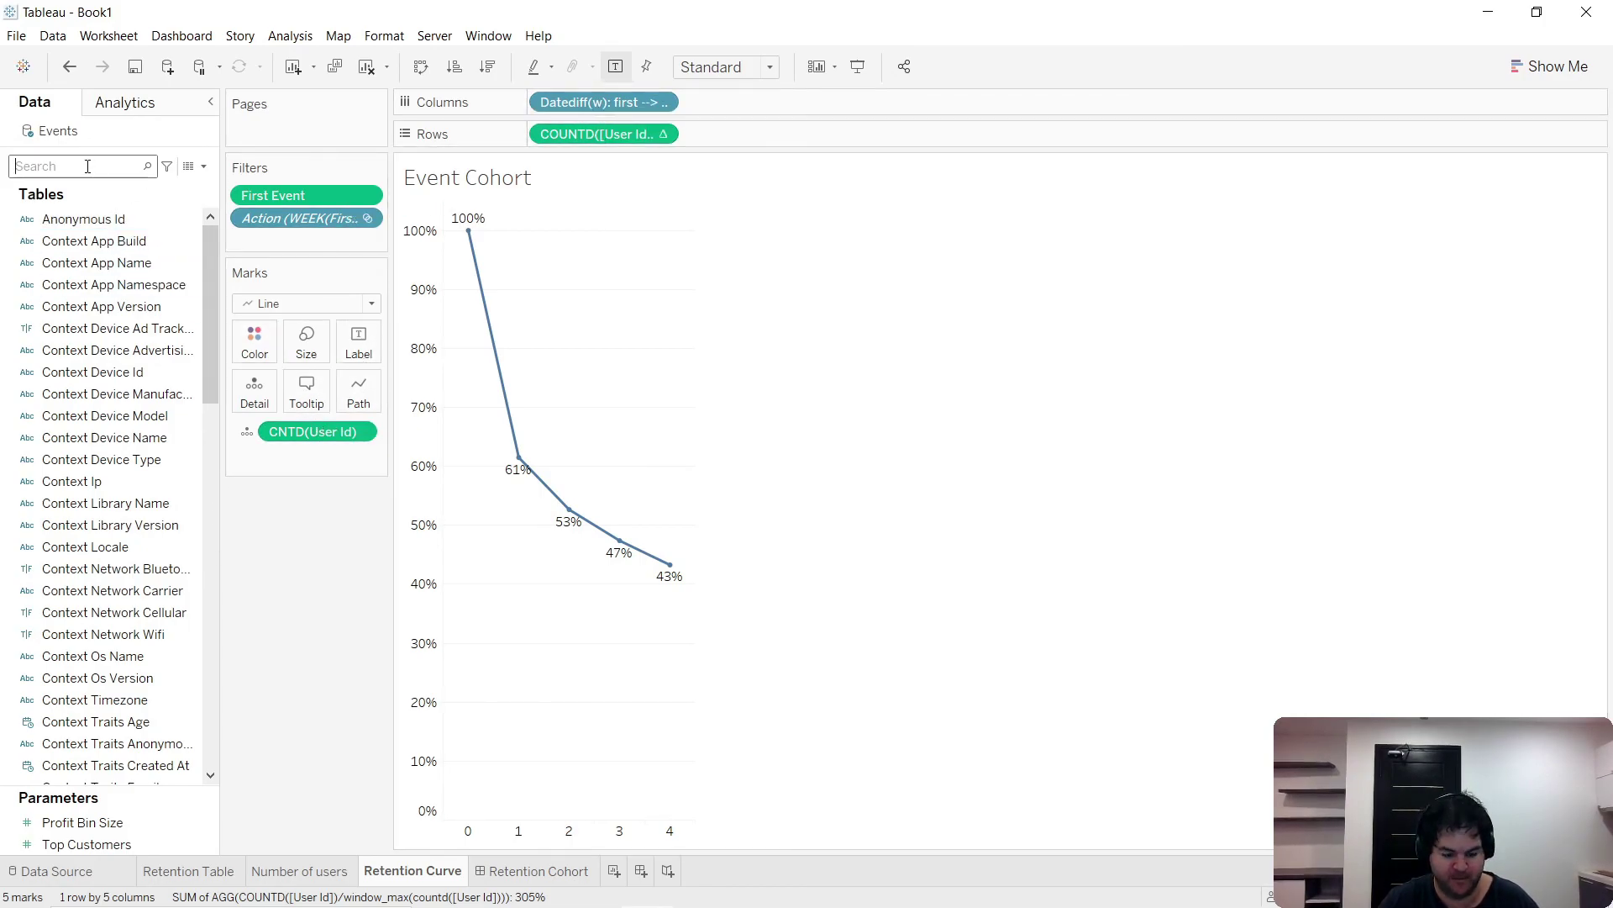
type("first")
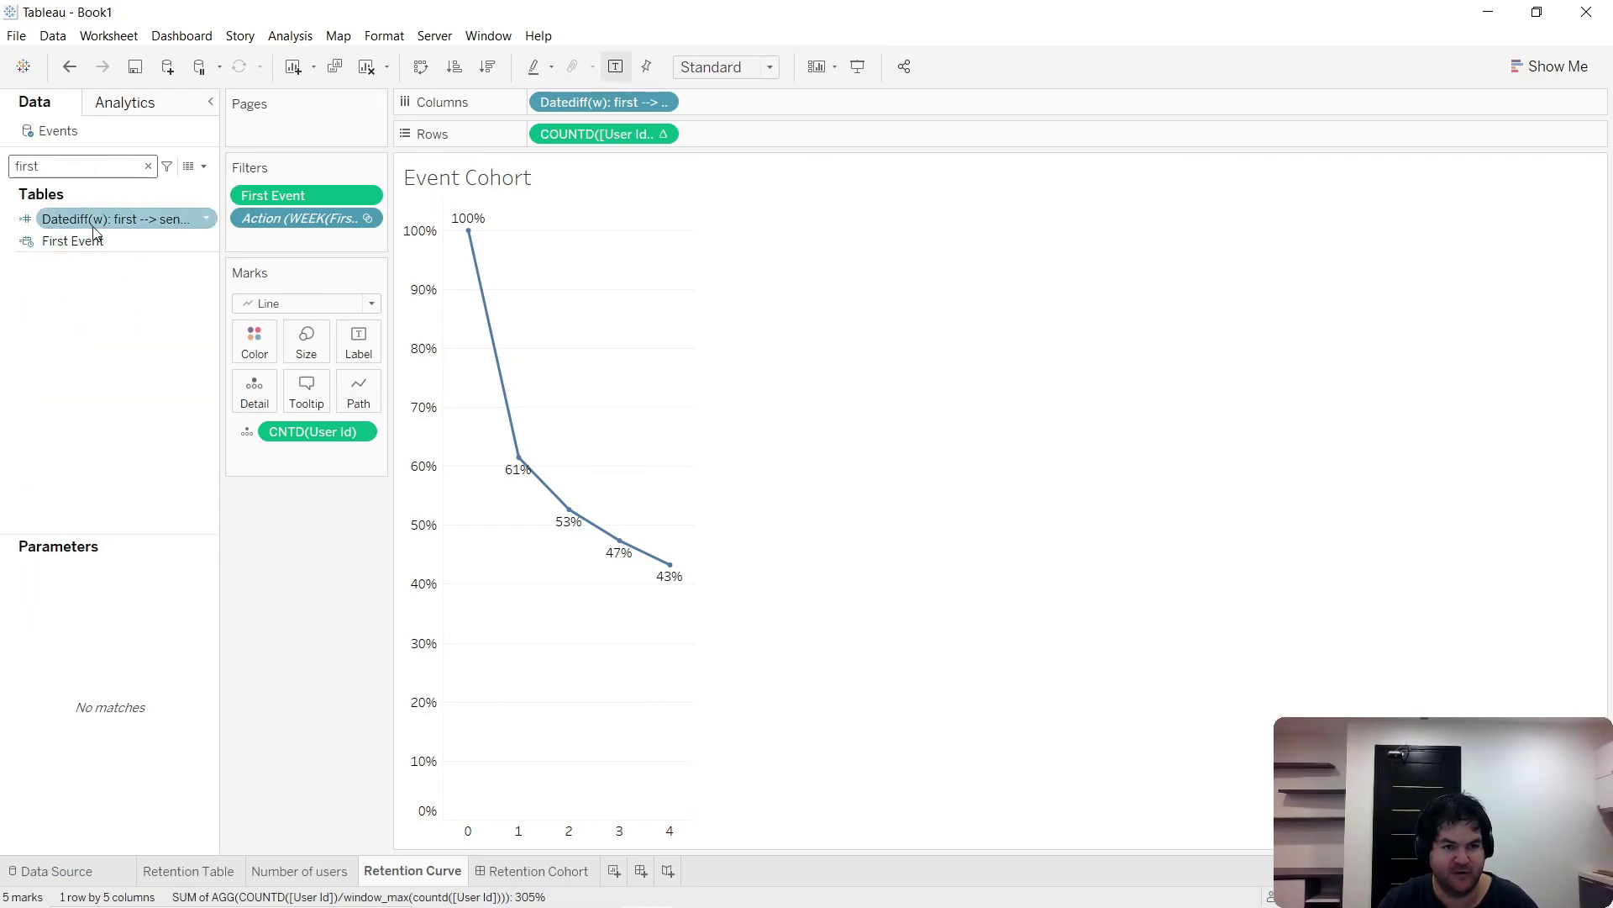
left_click_drag(74, 241, 290, 620)
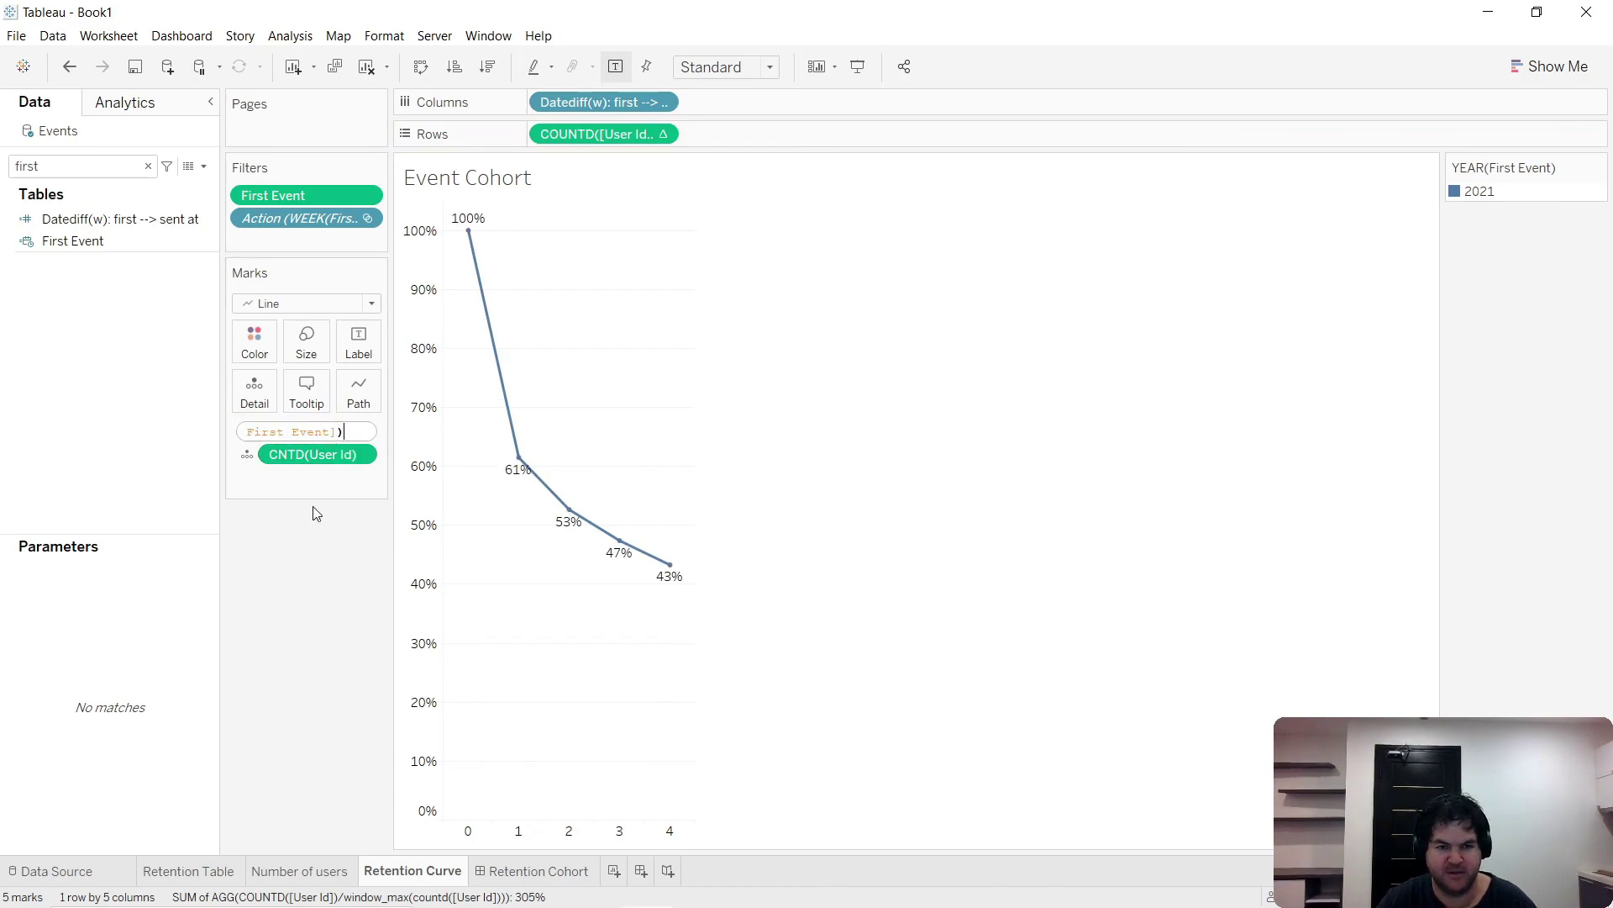
left_click(360, 432)
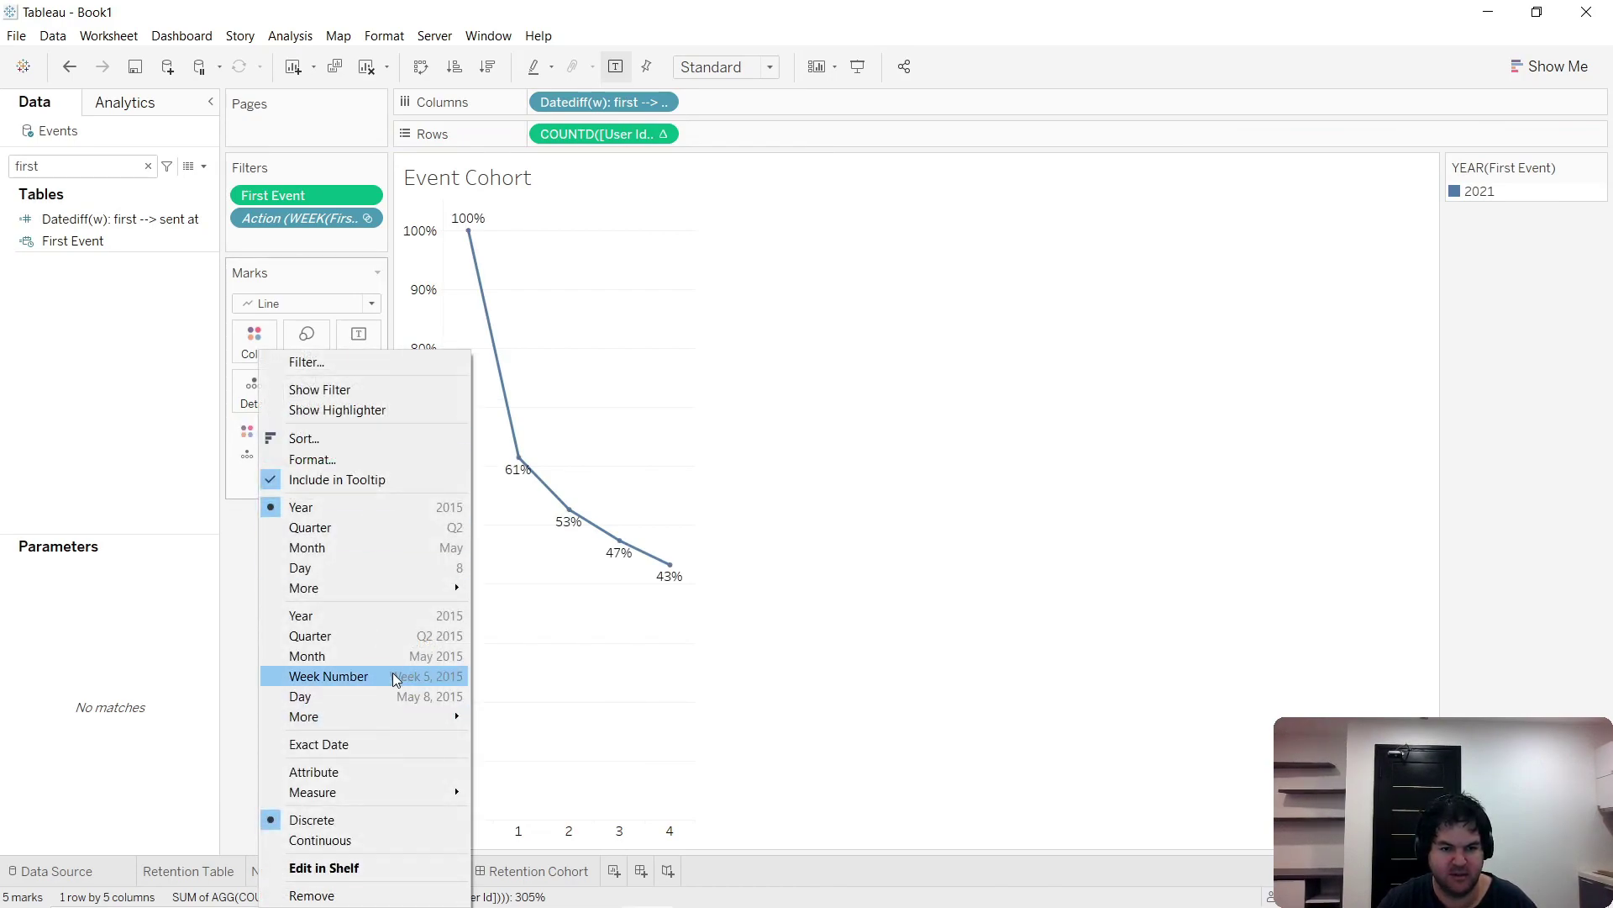
left_click(395, 672)
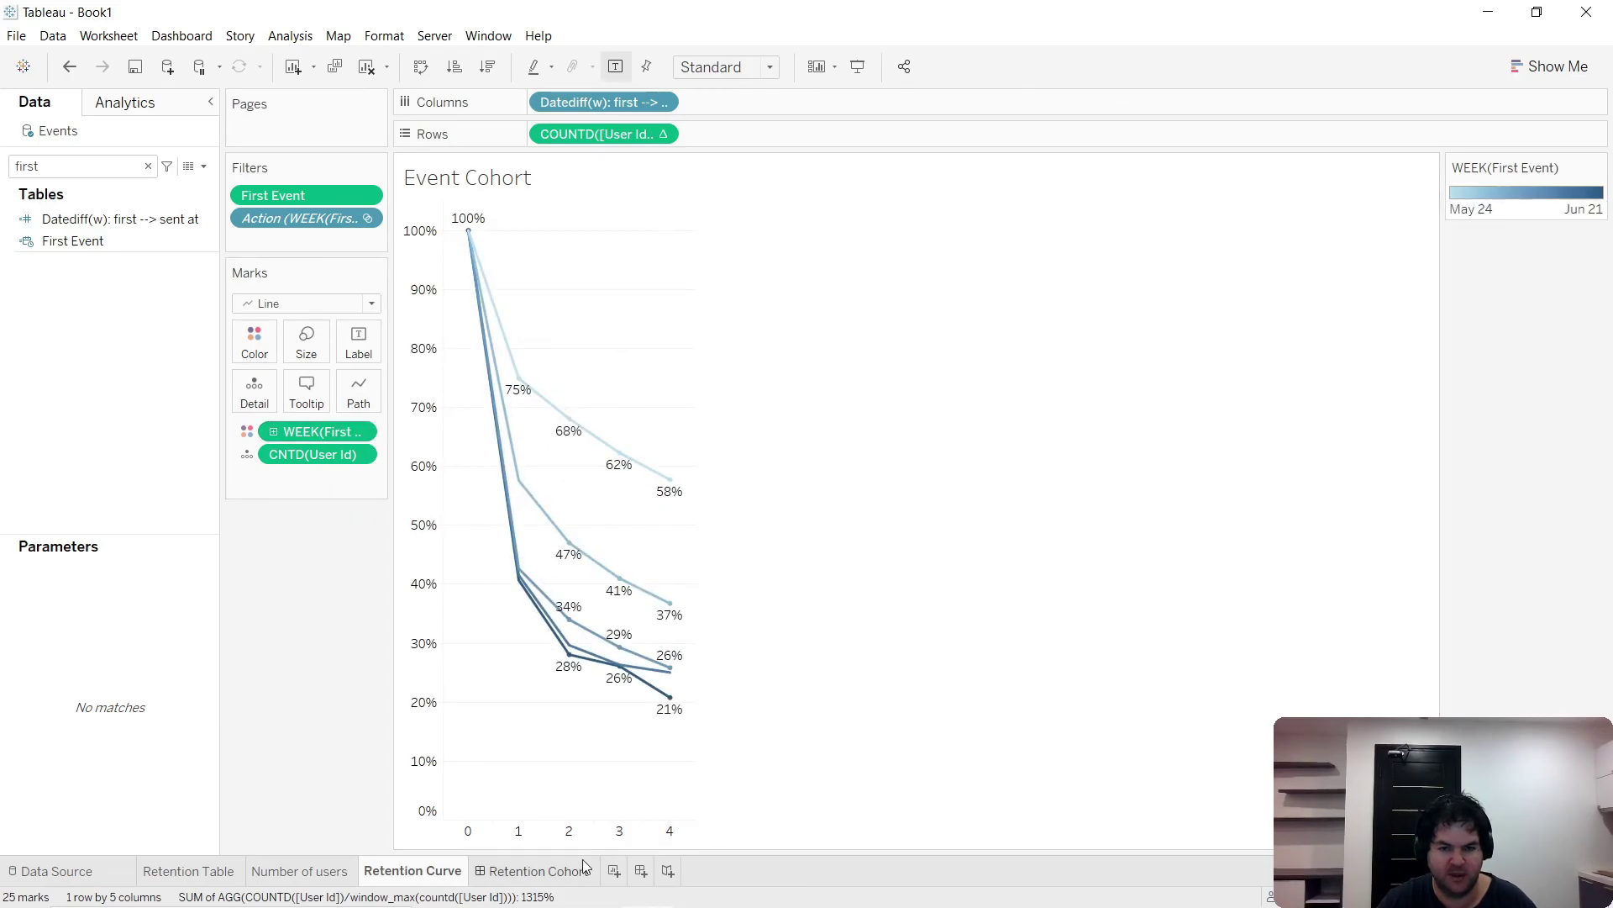
left_click(538, 872)
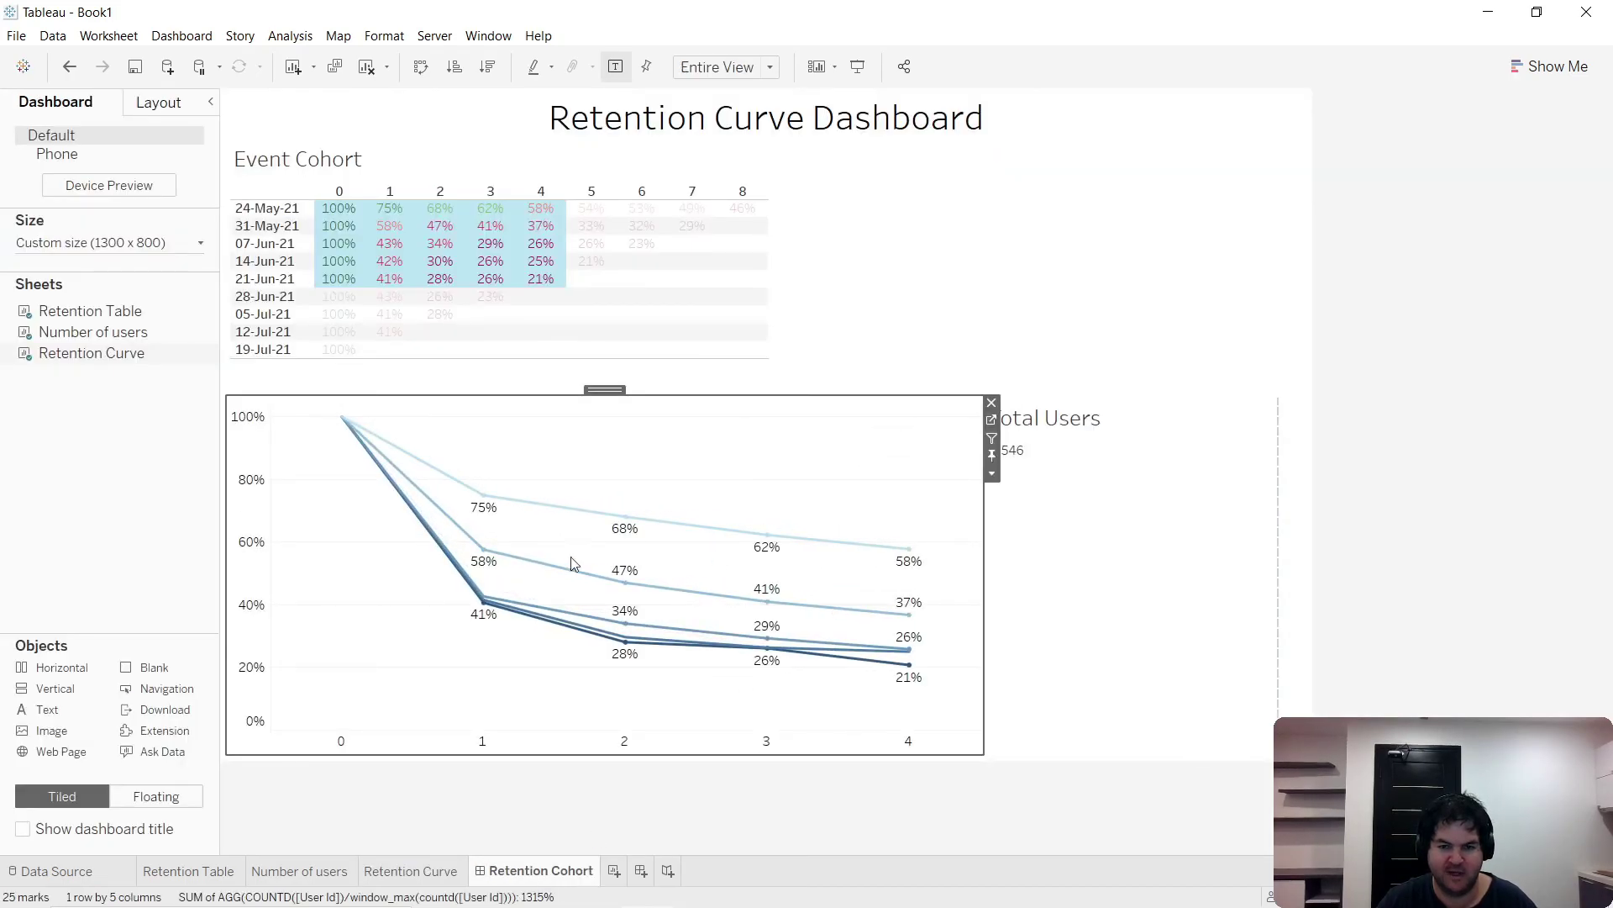
left_click(992, 473)
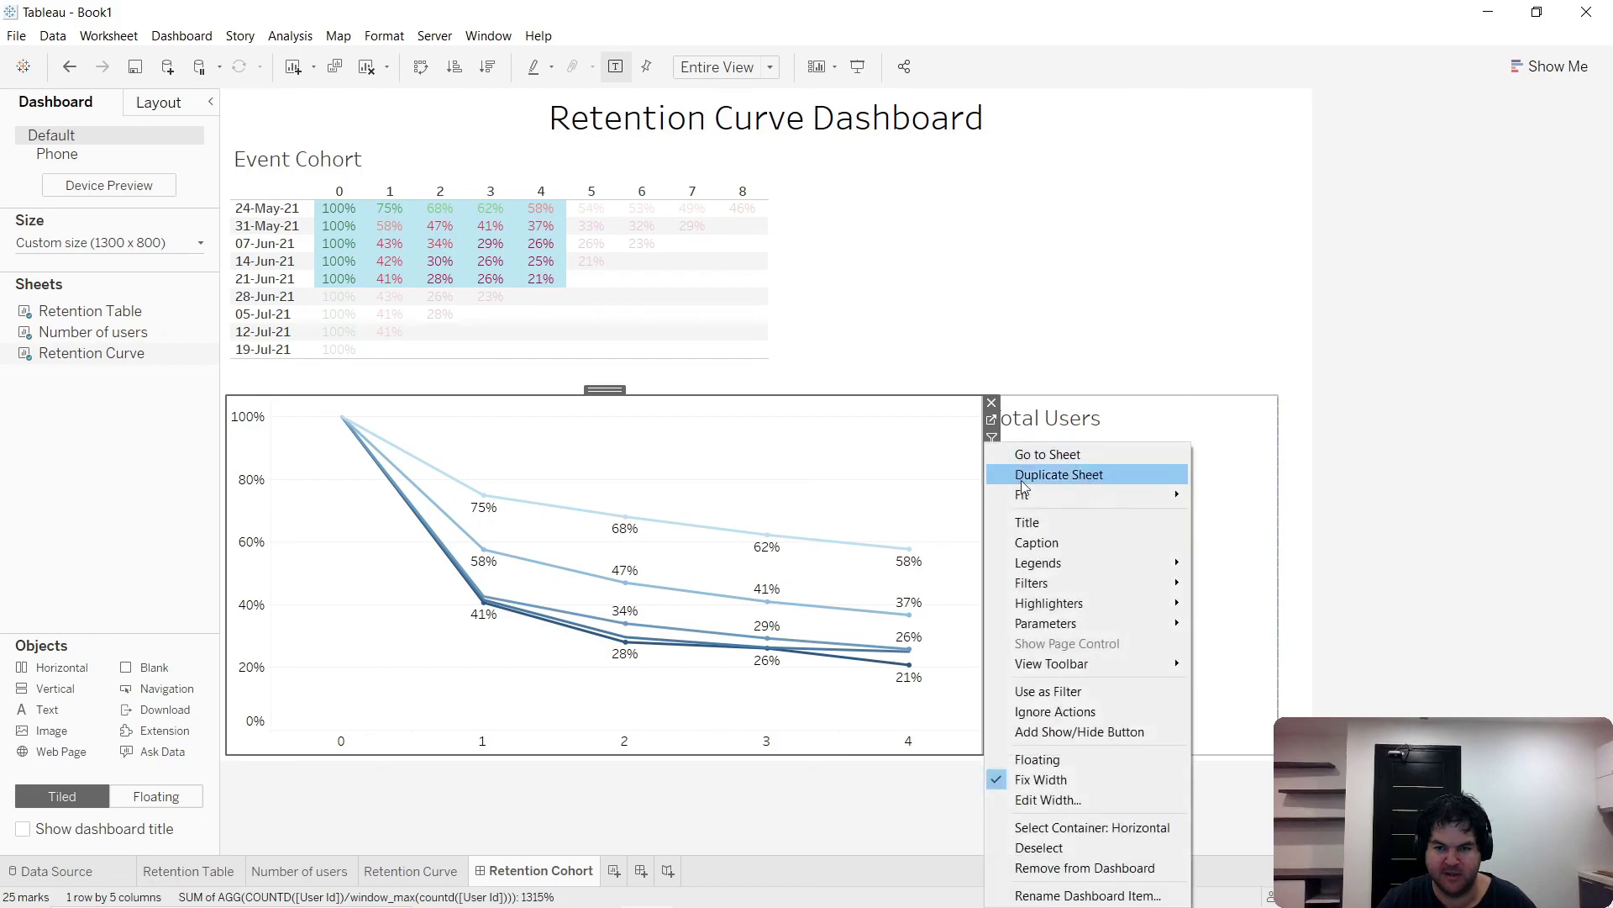
mouse_move(1096, 584)
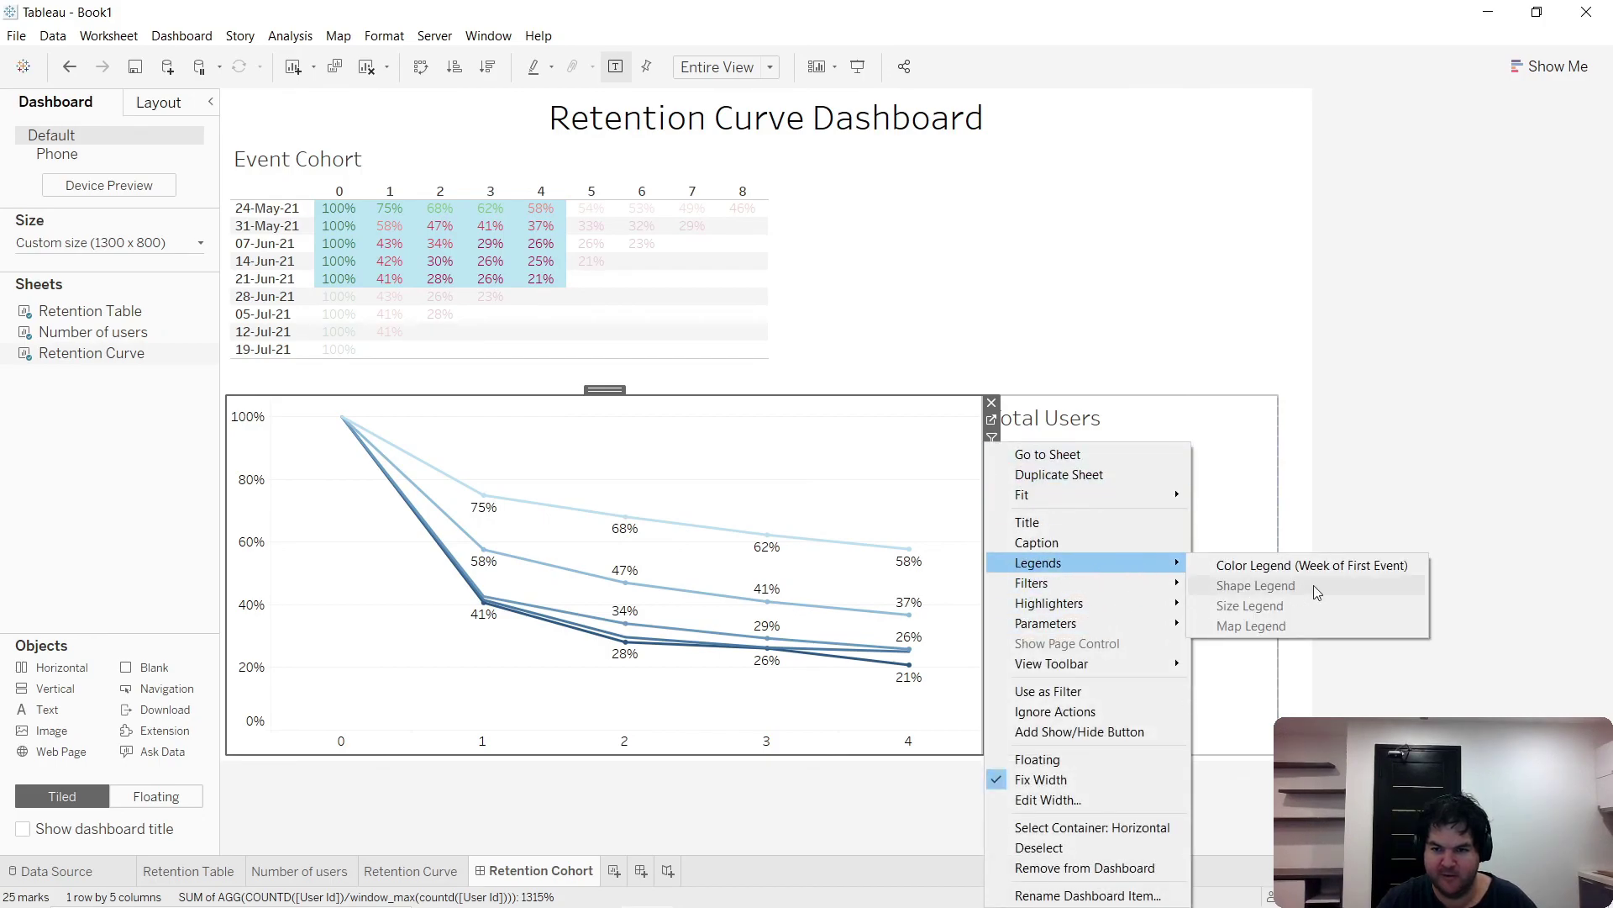
left_click(1321, 573)
left_click(1242, 119)
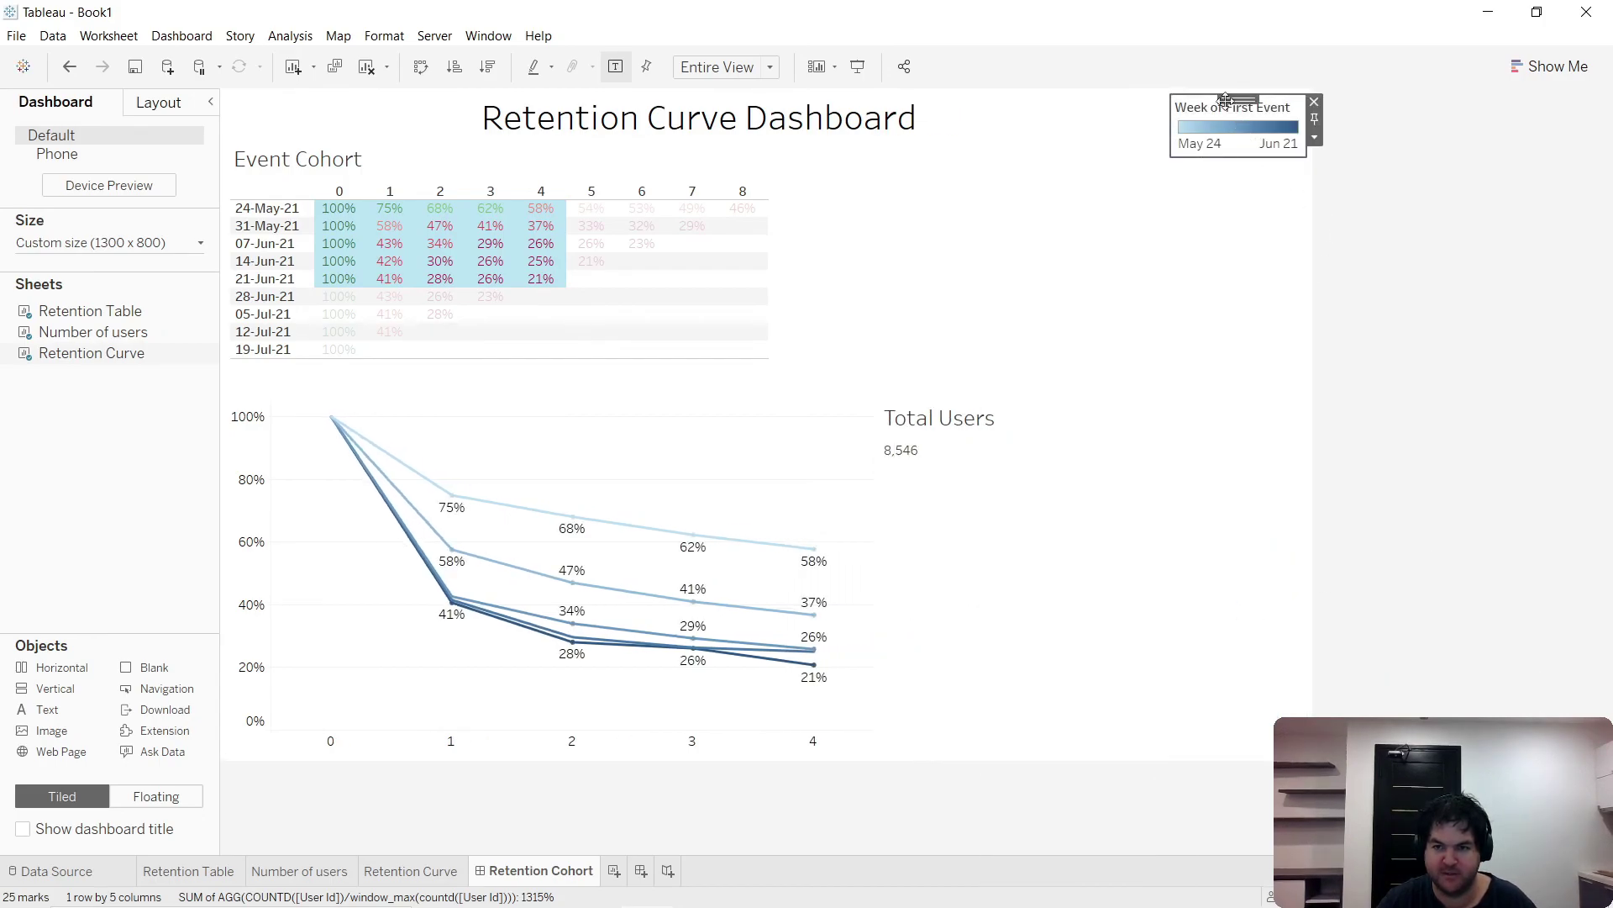
left_click(1314, 100)
- Change the week of First Event color field on the Retention Curve sheet from continuous to discrete
left_click(633, 443)
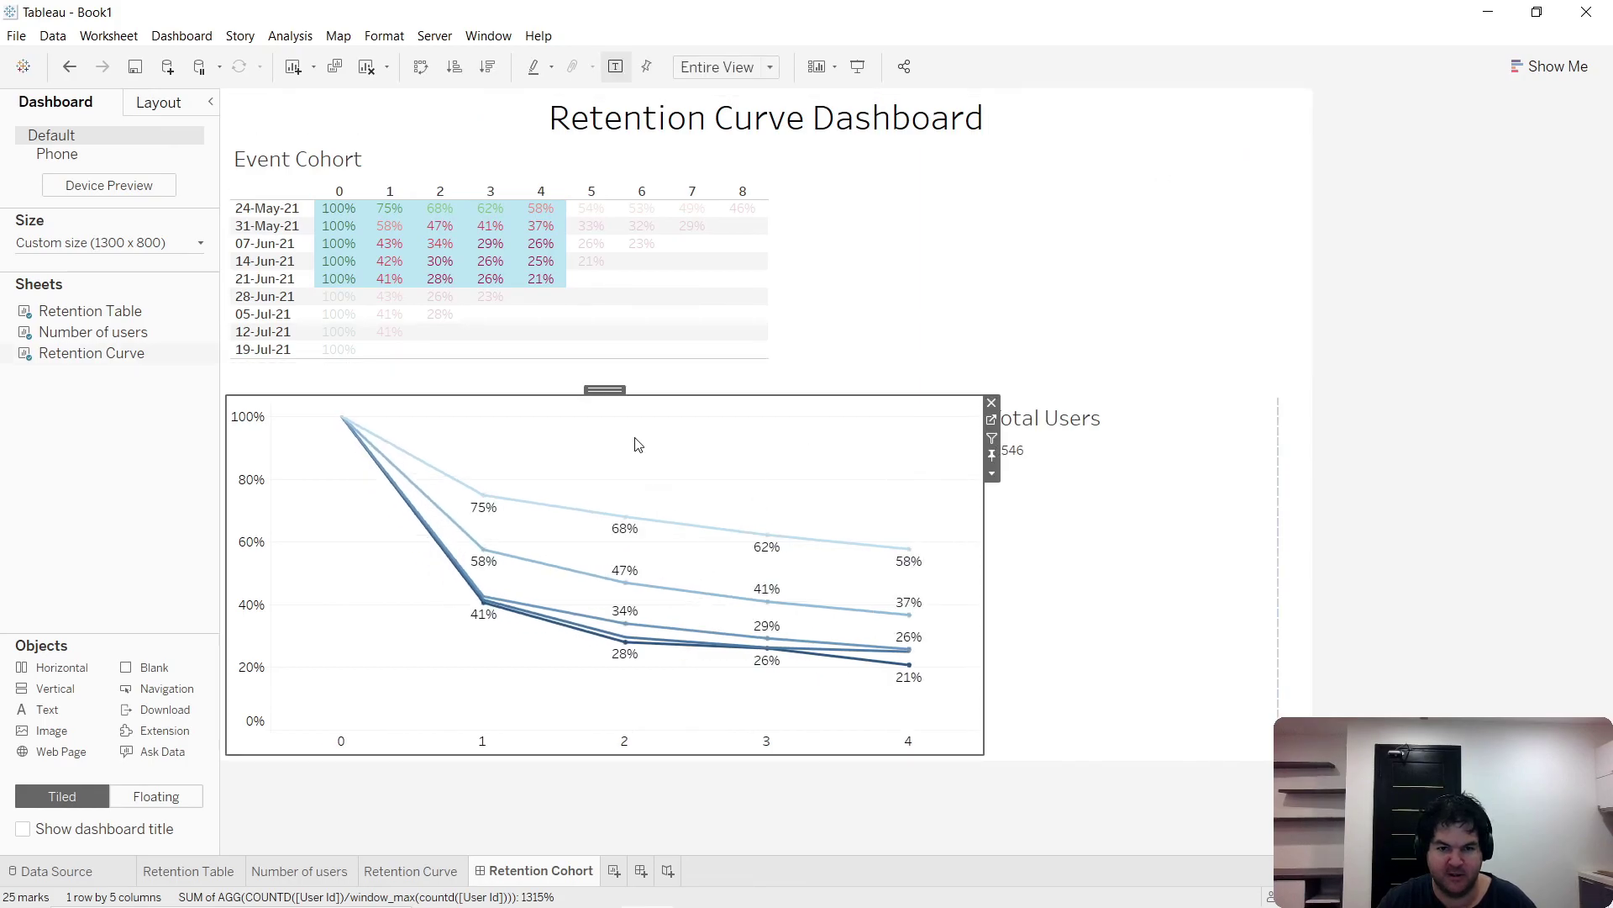
left_click(992, 473)
left_click(1042, 451)
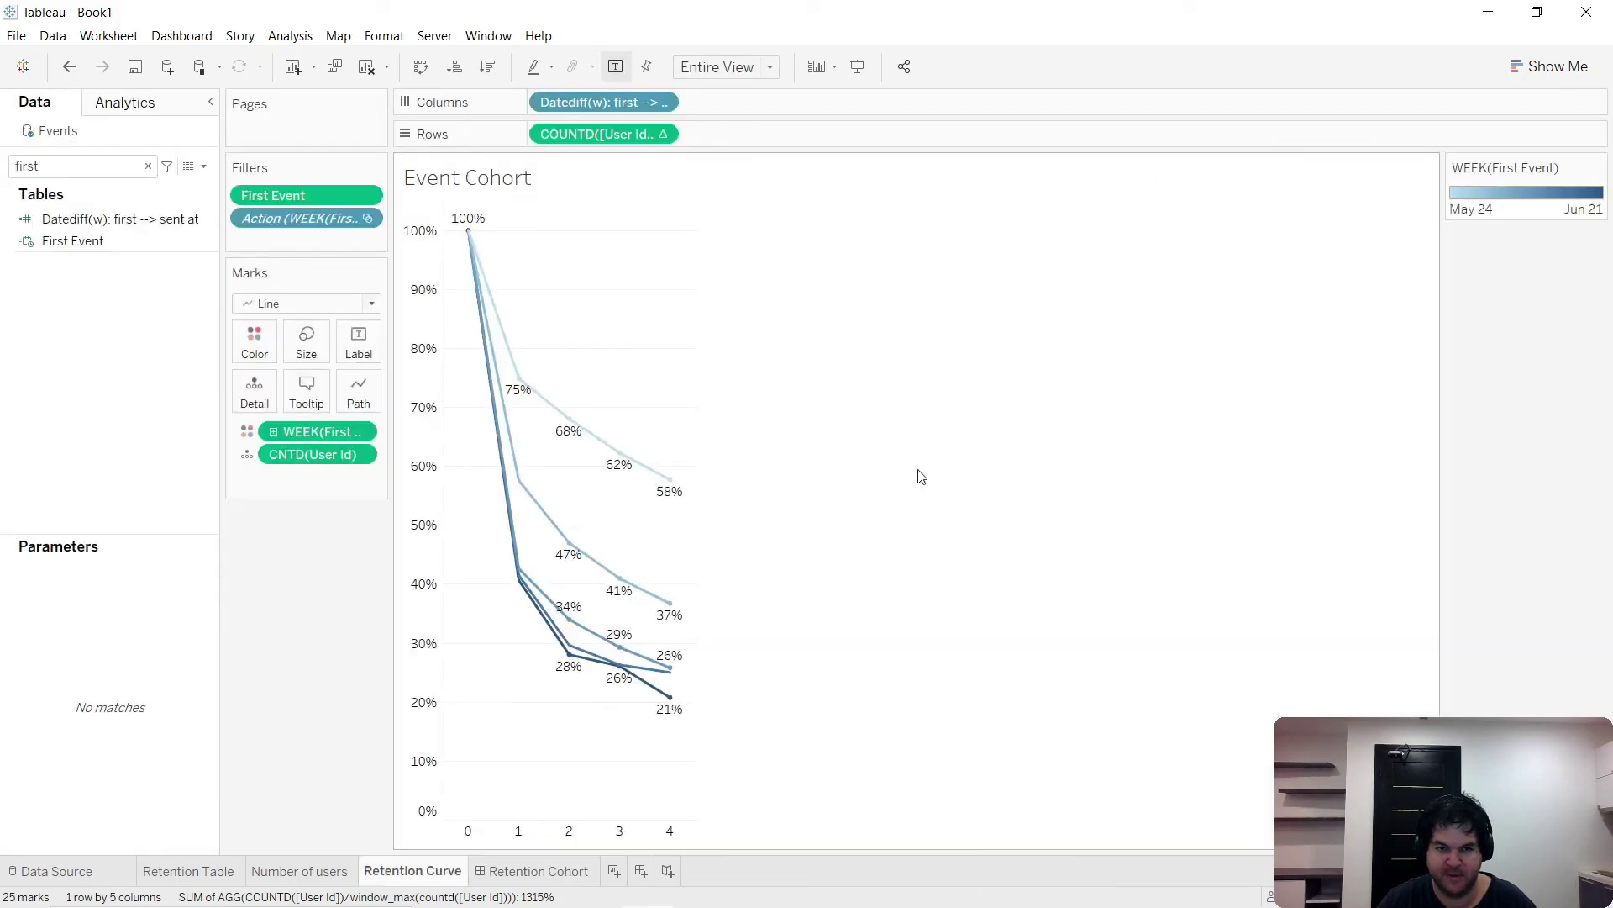
left_click(368, 431)
left_click(350, 820)
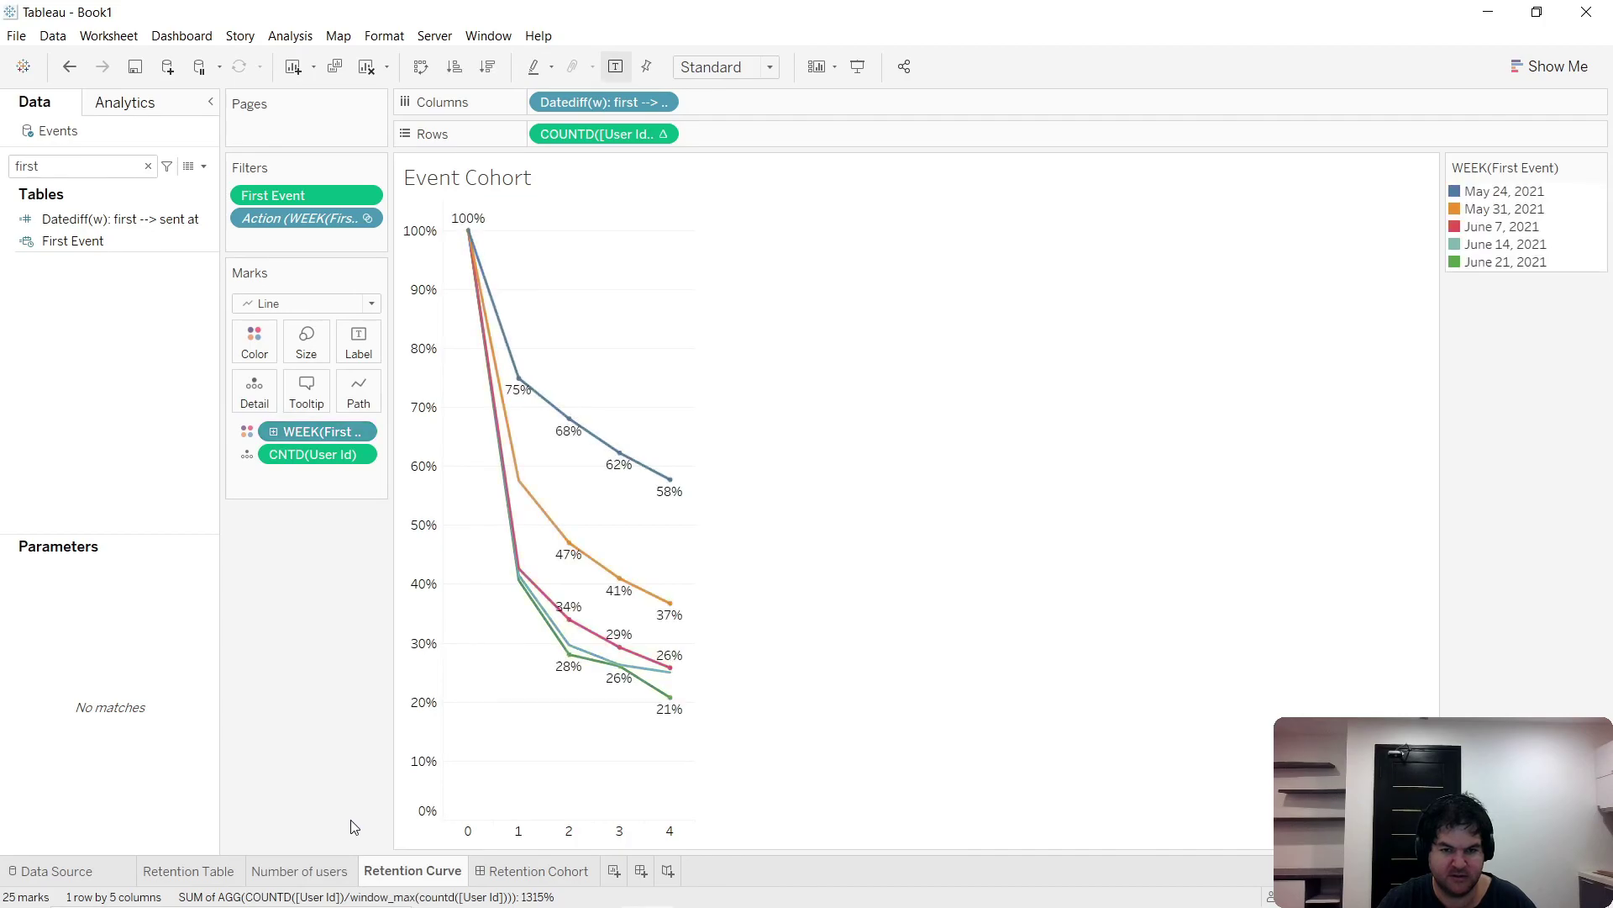
- Add the Retention Curve's Week of First Event color legend to the Retention Cohort dashboard and highlight its May 24, 2021 entry
left_click(515, 872)
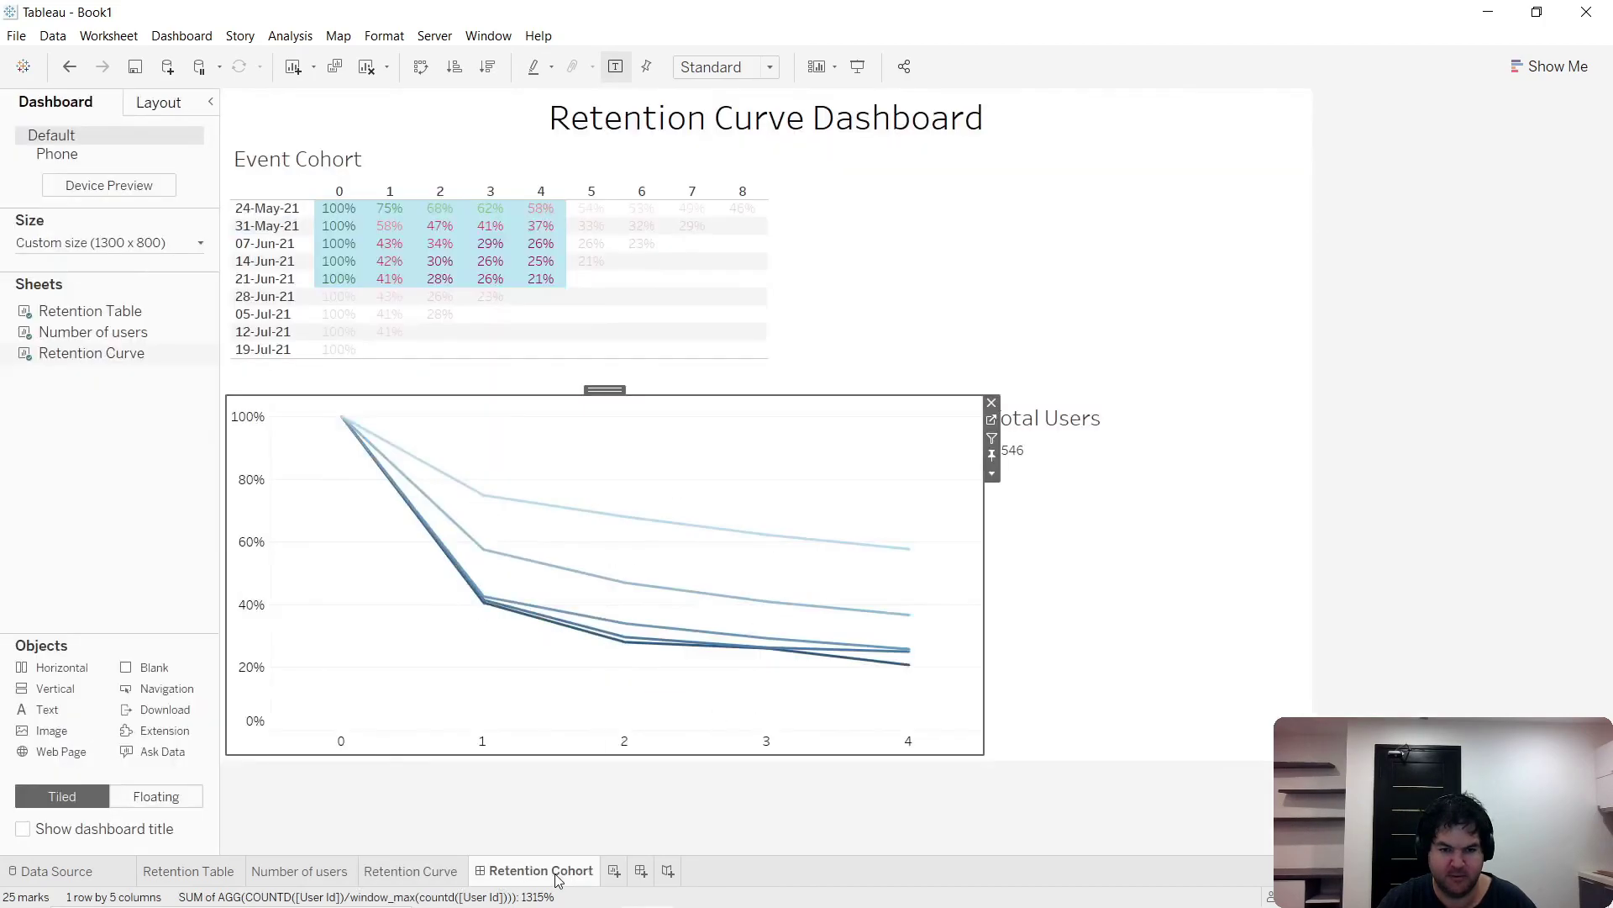
left_click(992, 474)
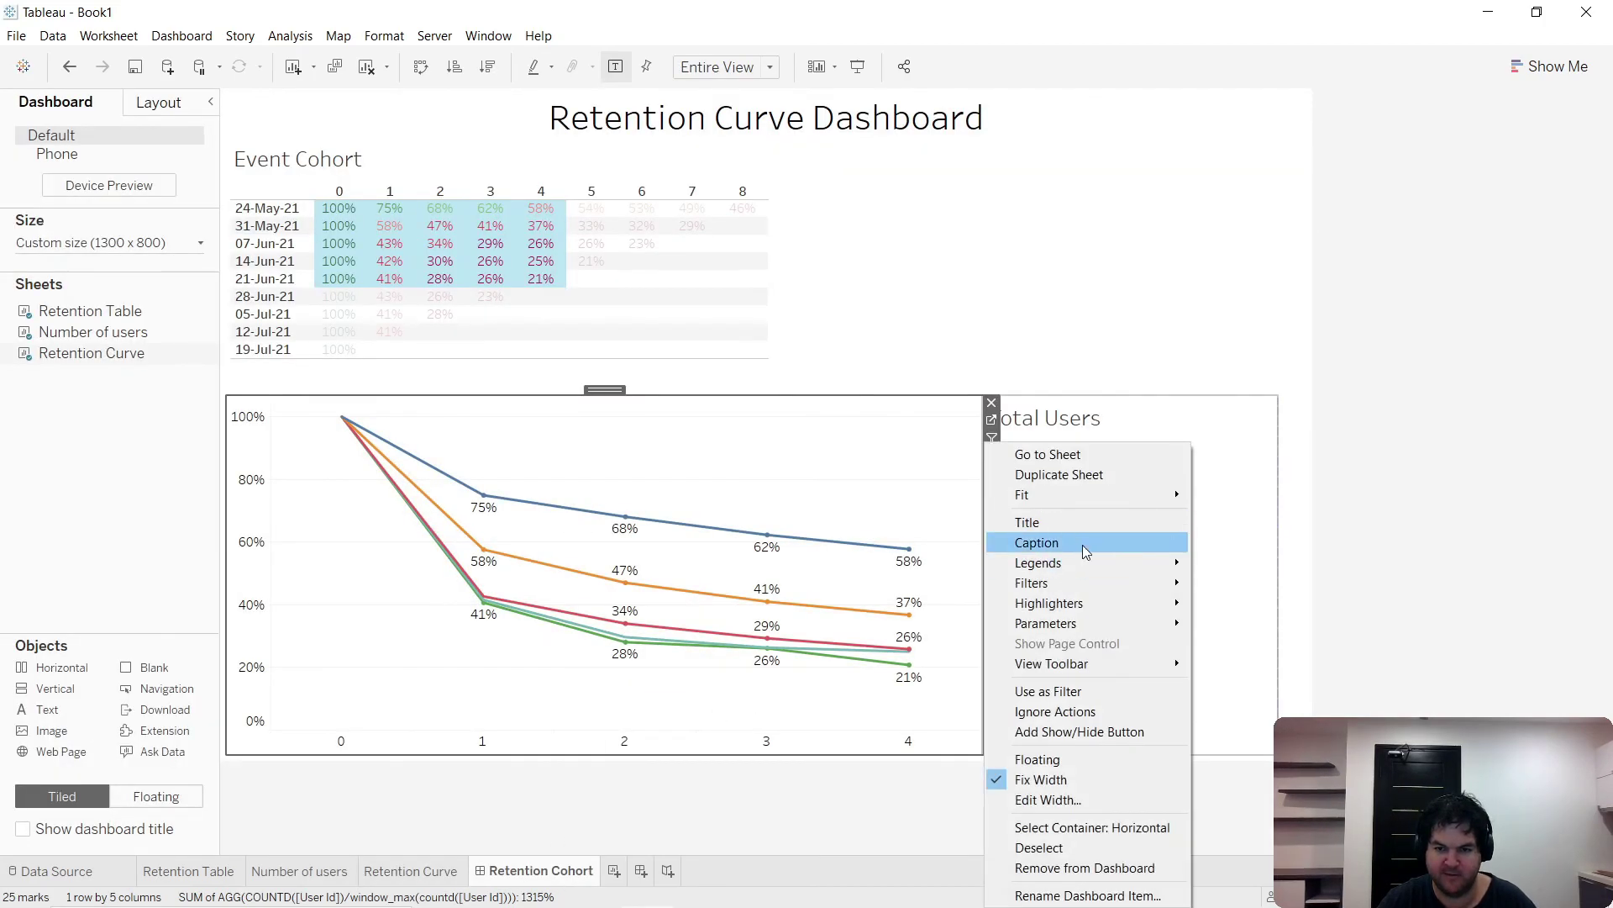
mouse_move(1087, 566)
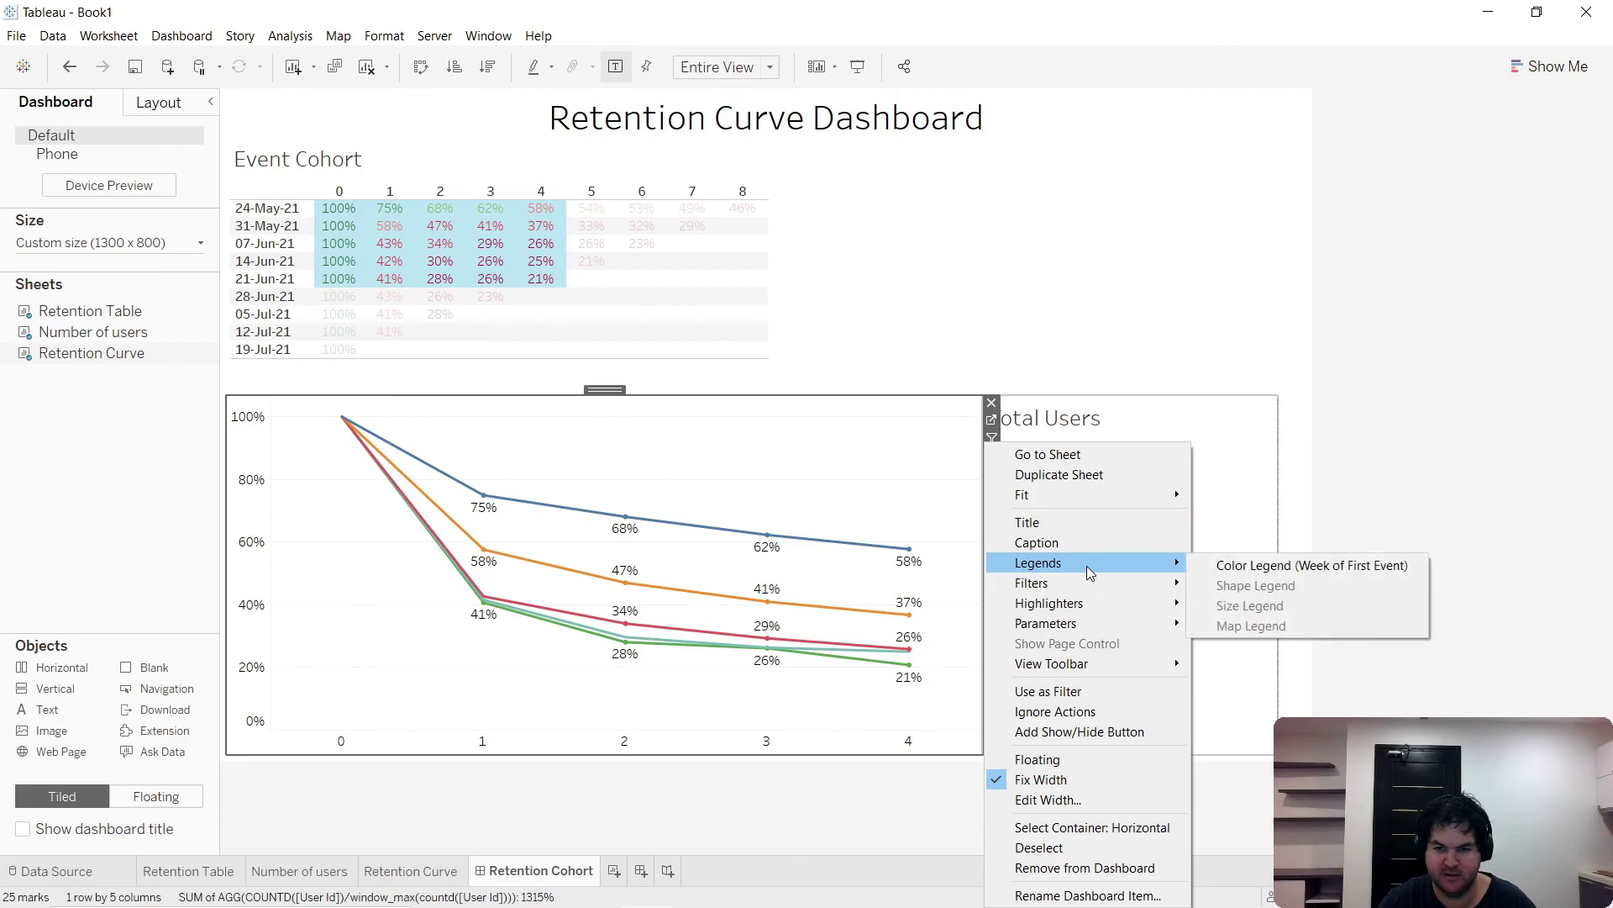
left_click(1336, 565)
left_click(1226, 125)
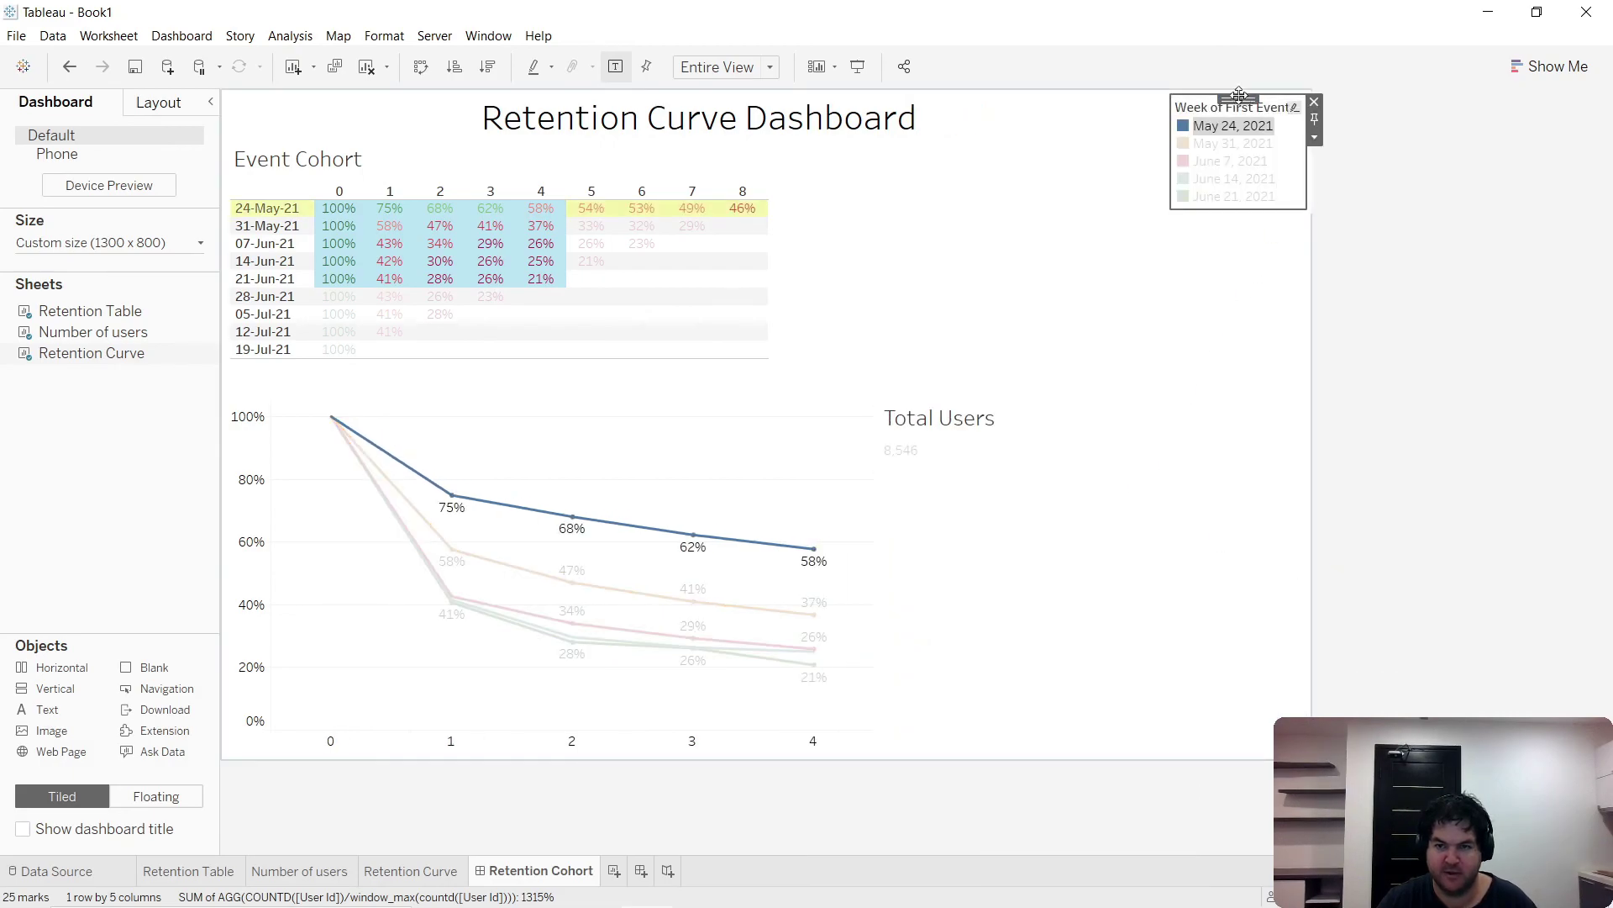
- Place the Week of First Event color legend below the retention curve, without its title and with columns wide enough for full dates
mouse_move(476, 718)
left_mouse_down()
mouse_move(482, 771)
mouse_move(598, 749)
mouse_move(644, 761)
left_mouse_up()
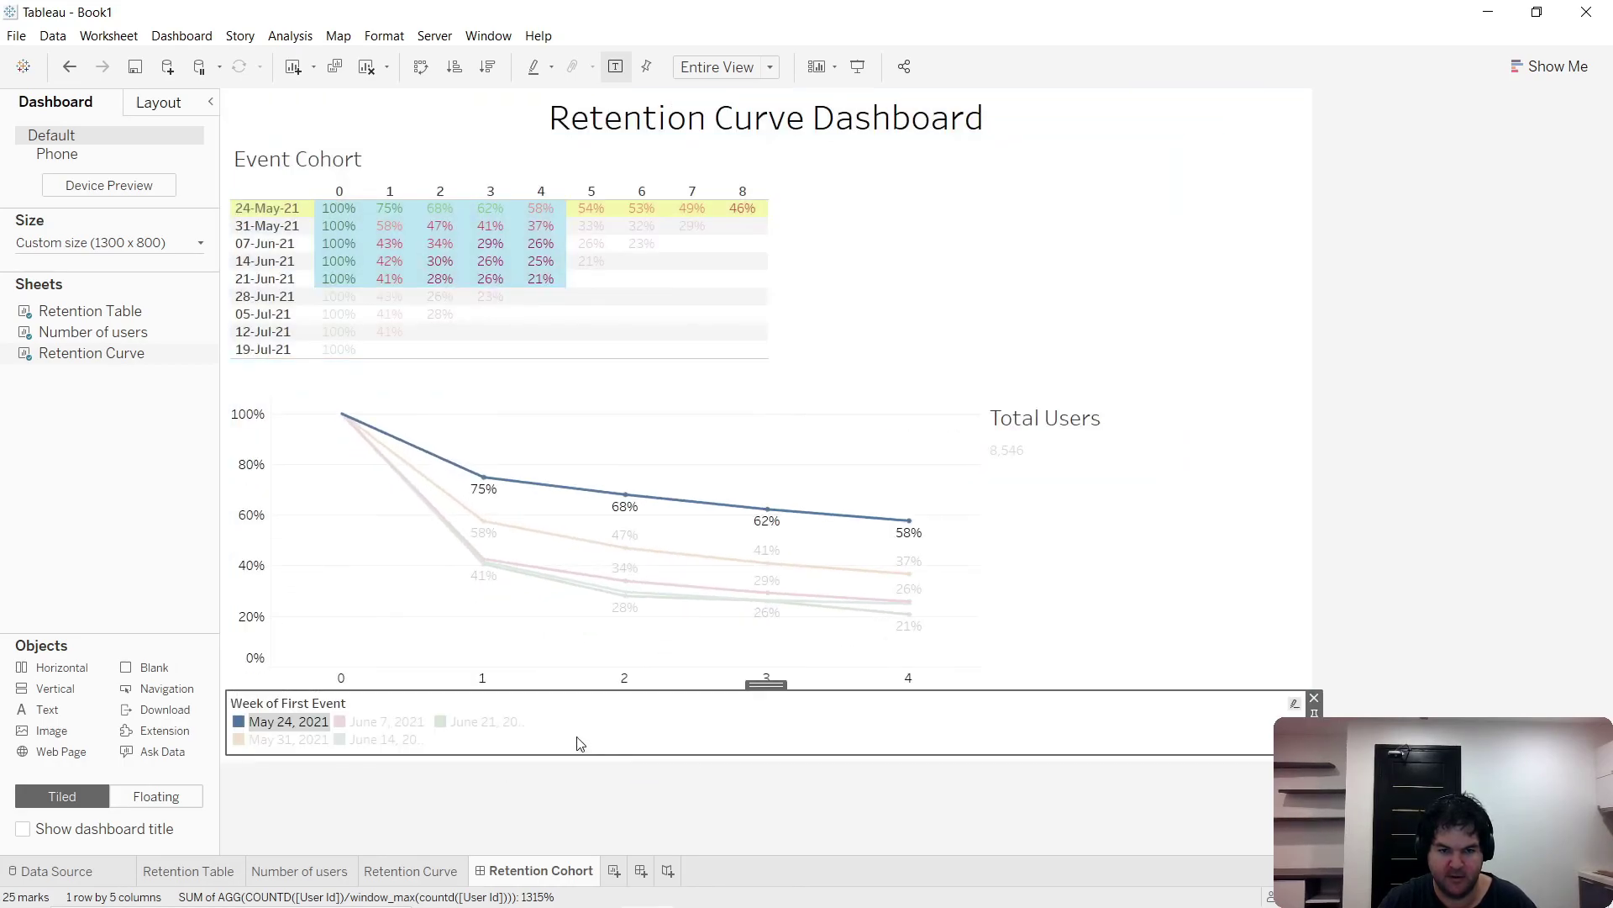
right_click(310, 709)
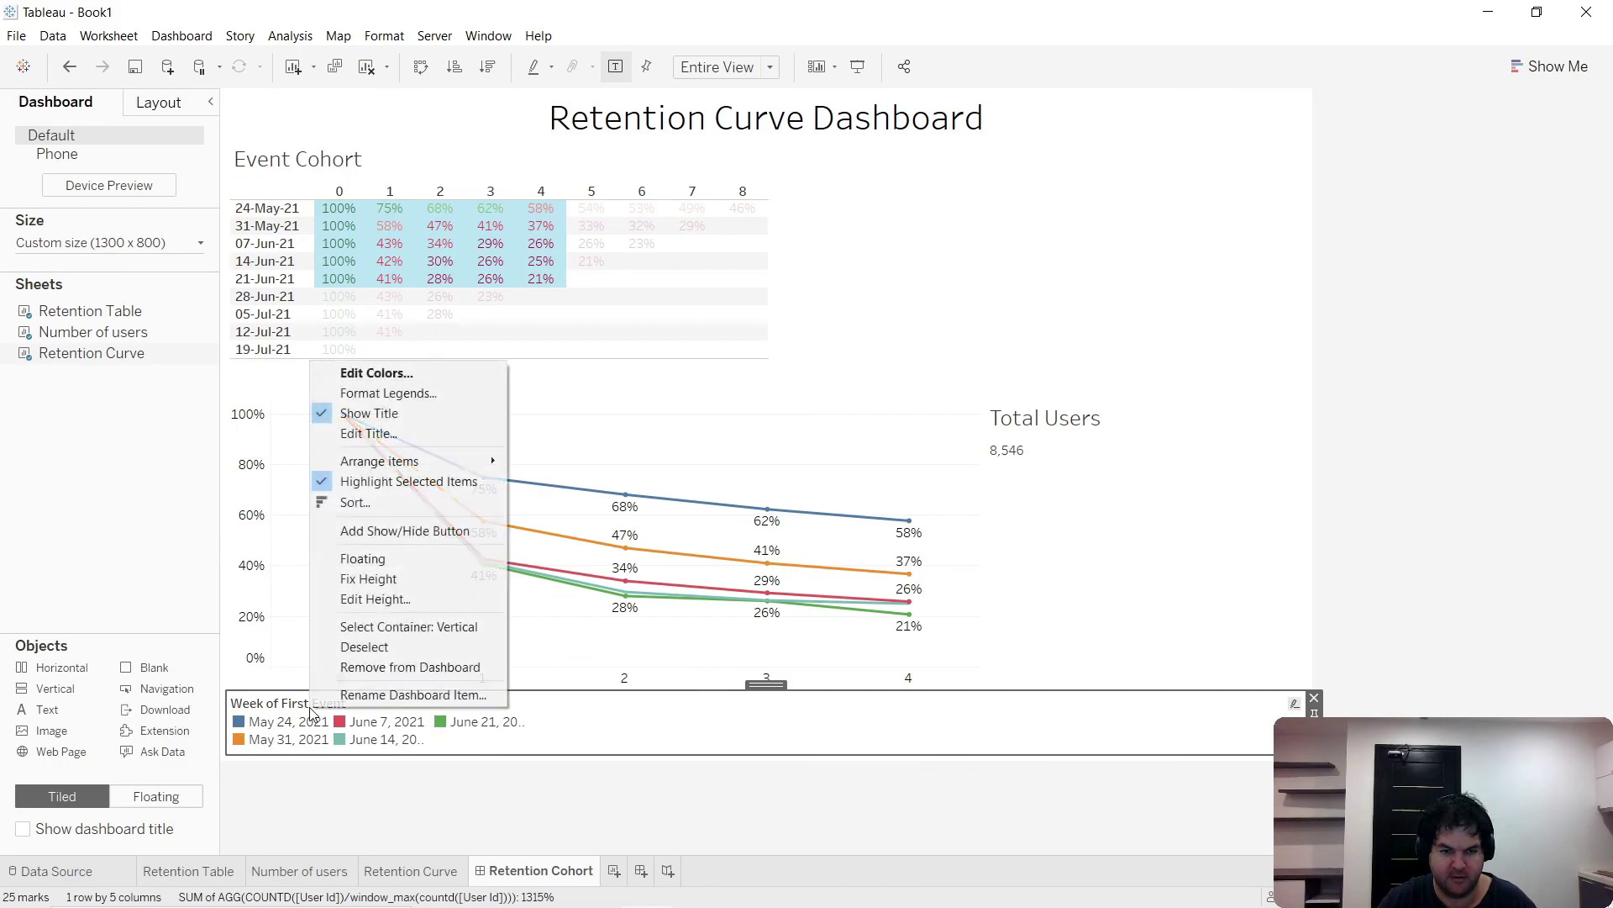
left_click(400, 414)
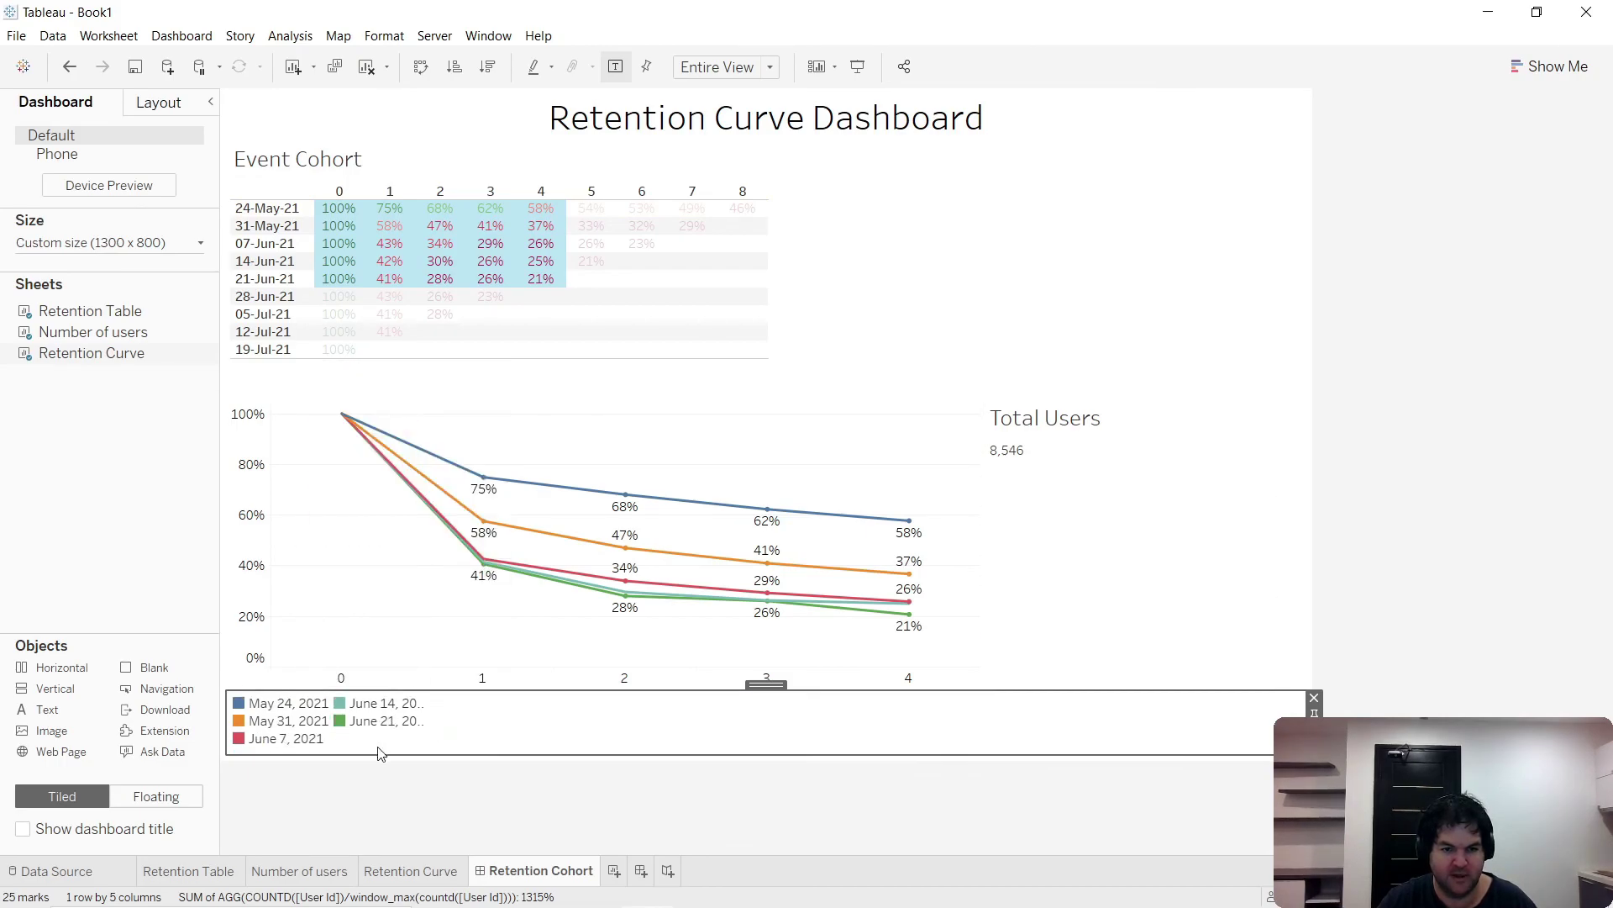
left_click_drag(334, 721, 371, 738)
- Examine individual cohort curves by highlighting the June 21, May 24, May 31, June 7 and June 14 legend entries, then clear the highlight
left_click(448, 720)
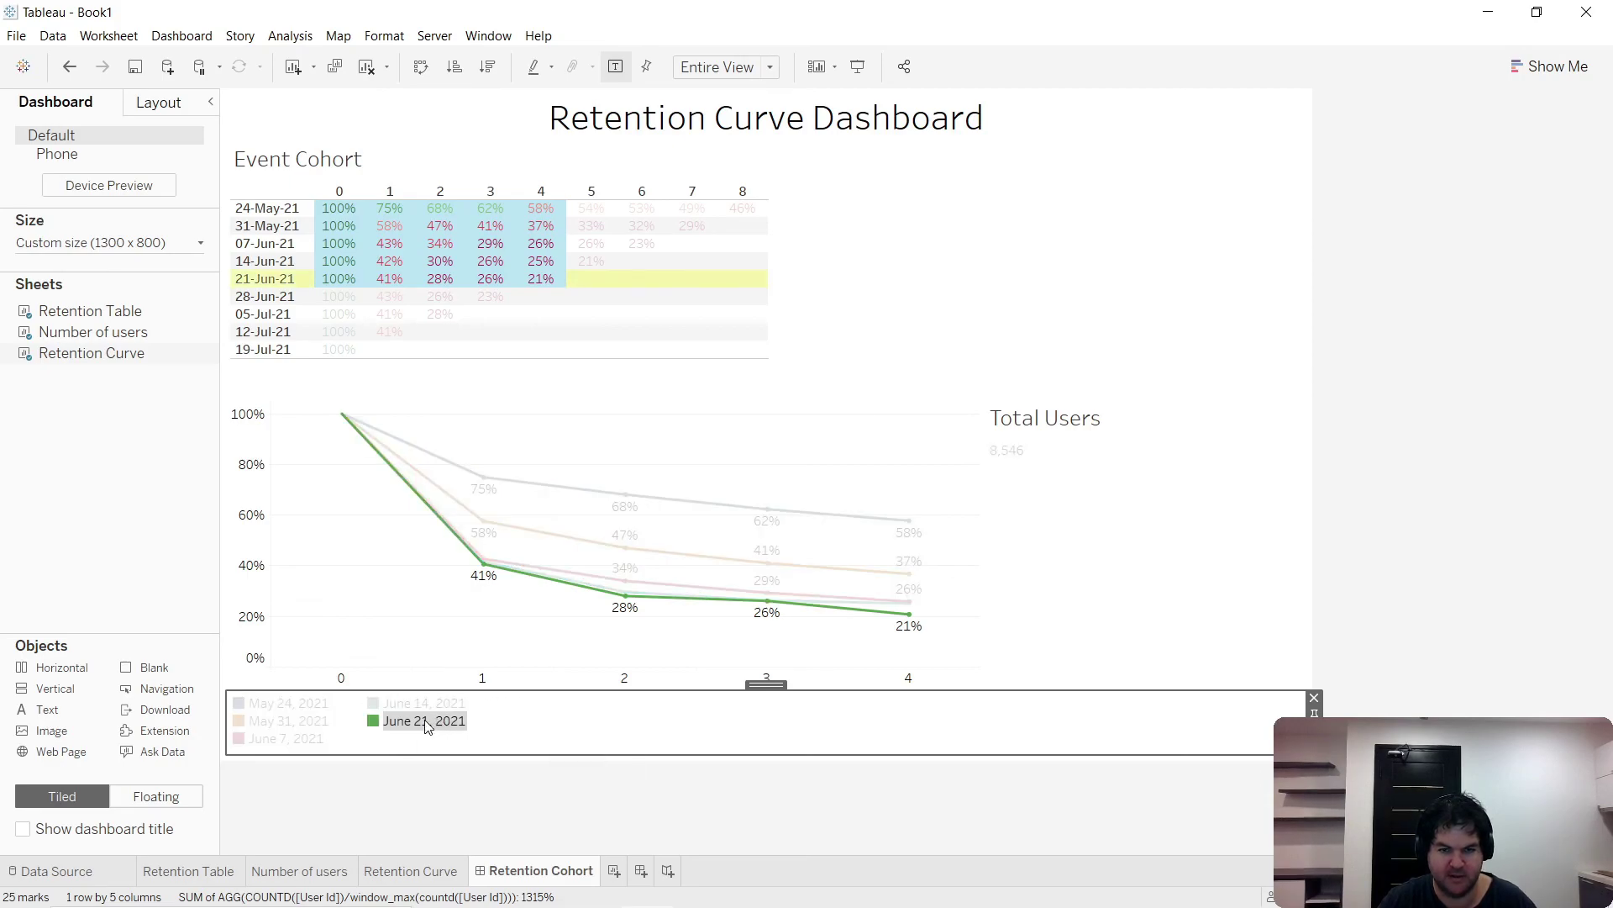
left_click(435, 723)
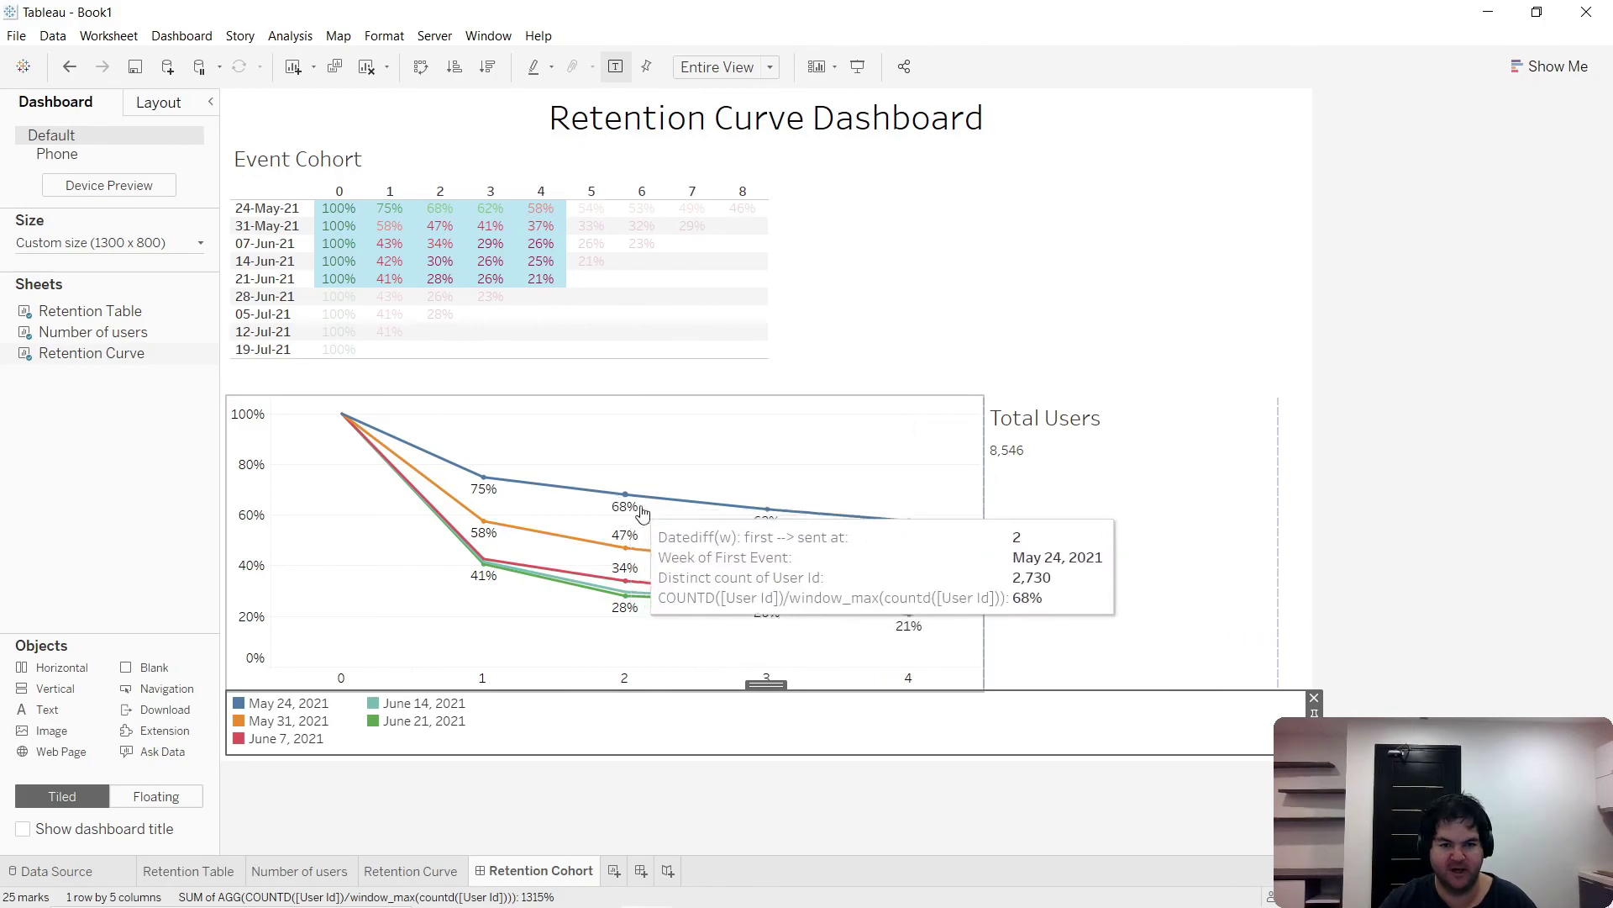
left_click(284, 709)
left_click(285, 709)
double_click(286, 709)
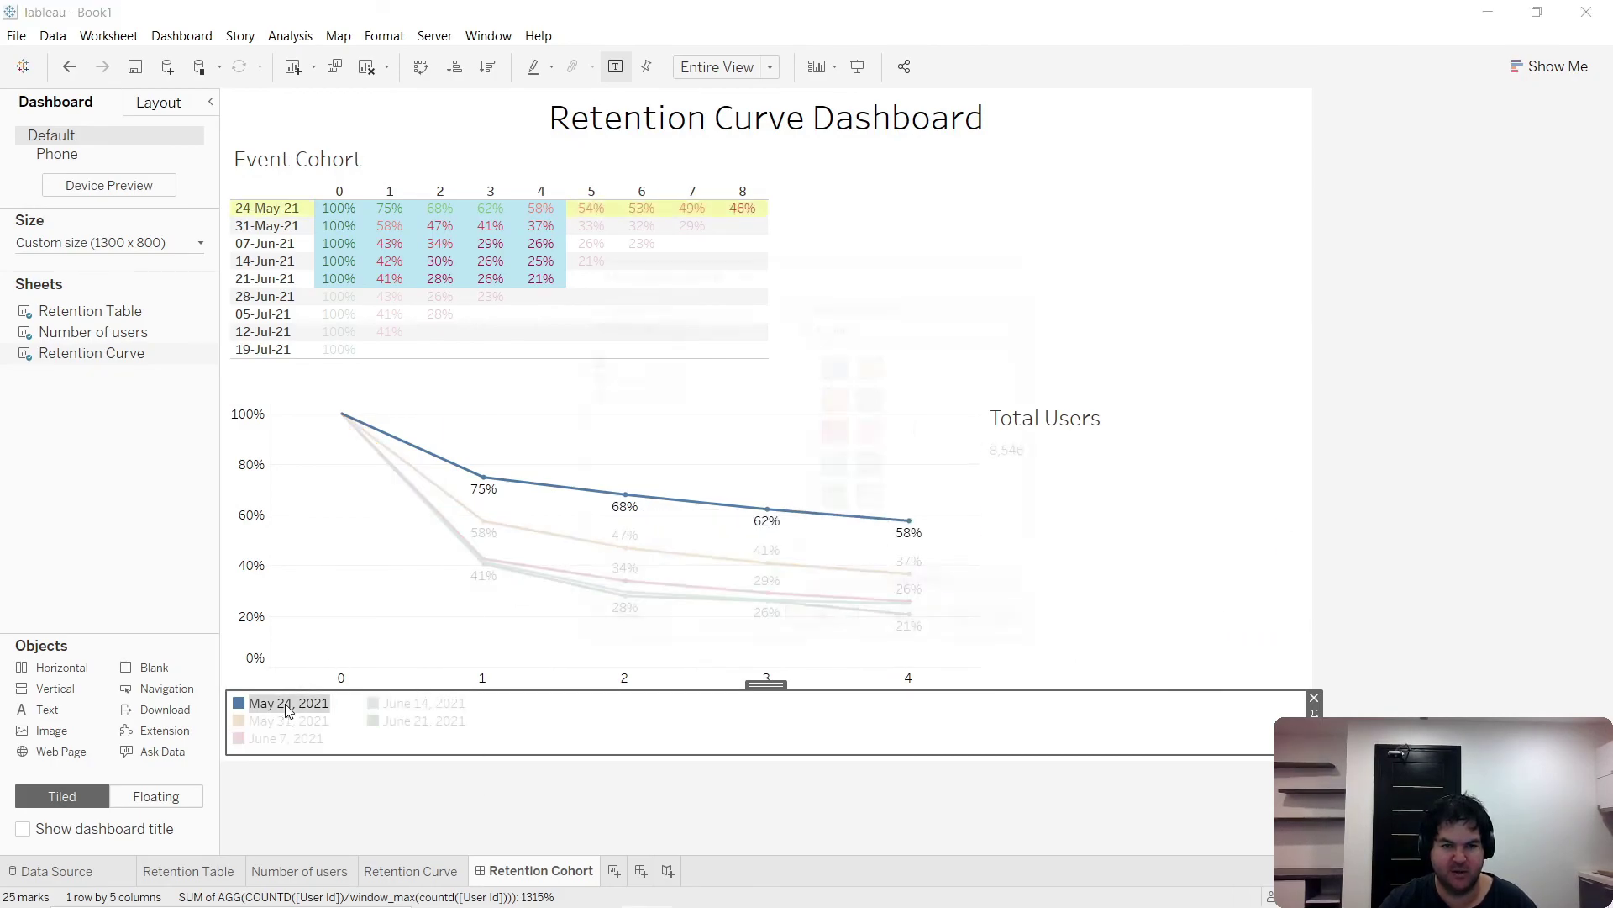
left_click(908, 623)
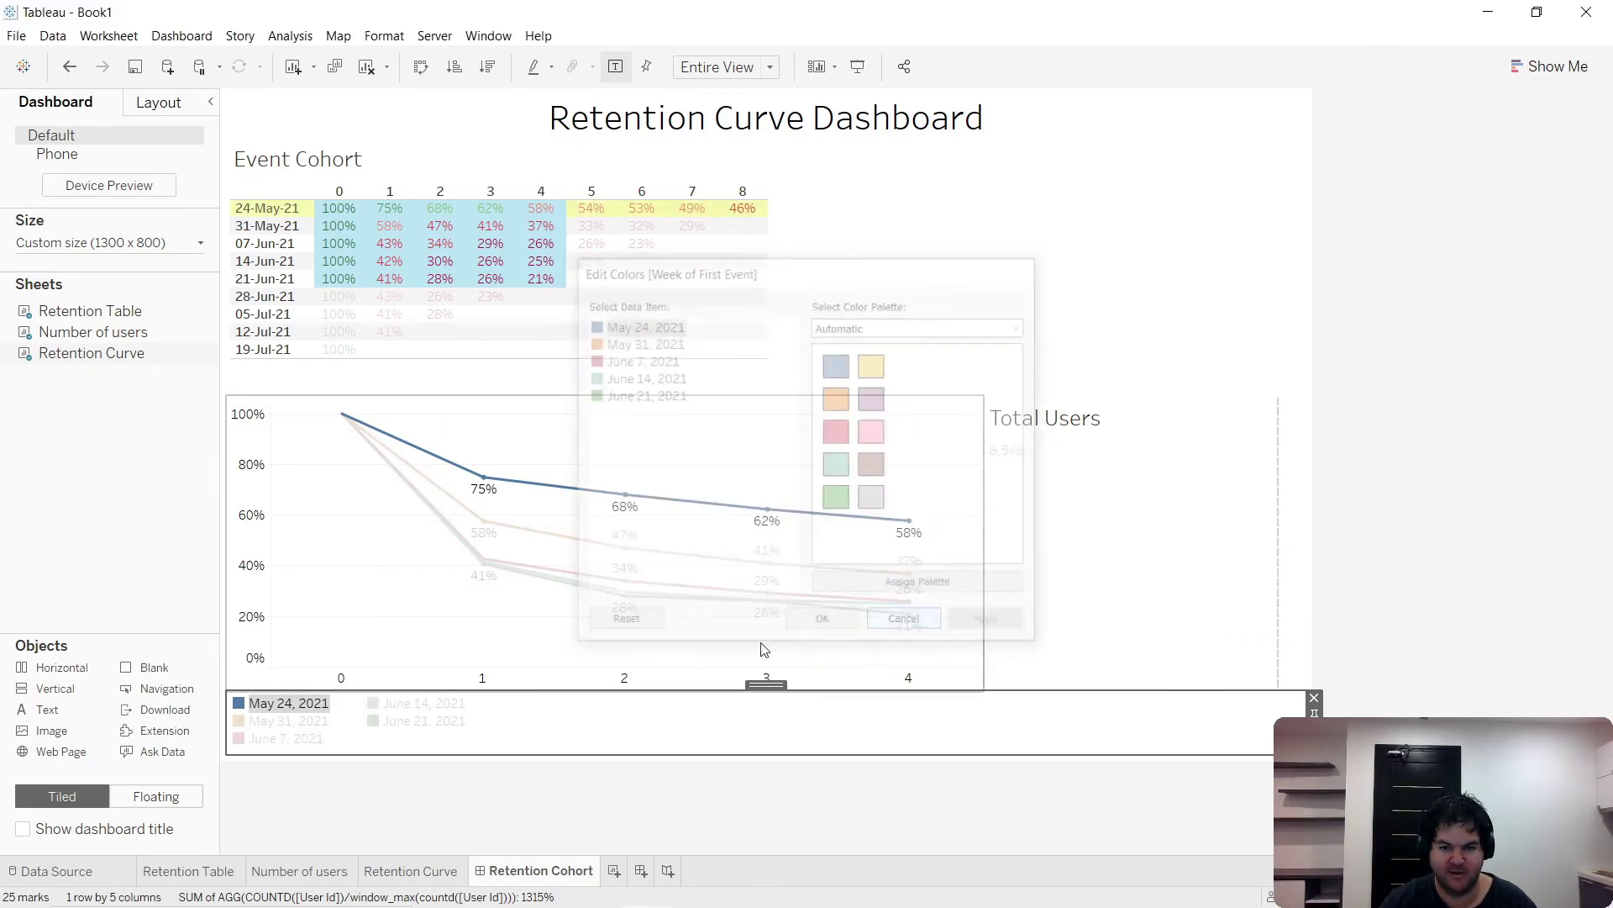
left_click(299, 723)
left_click(296, 741)
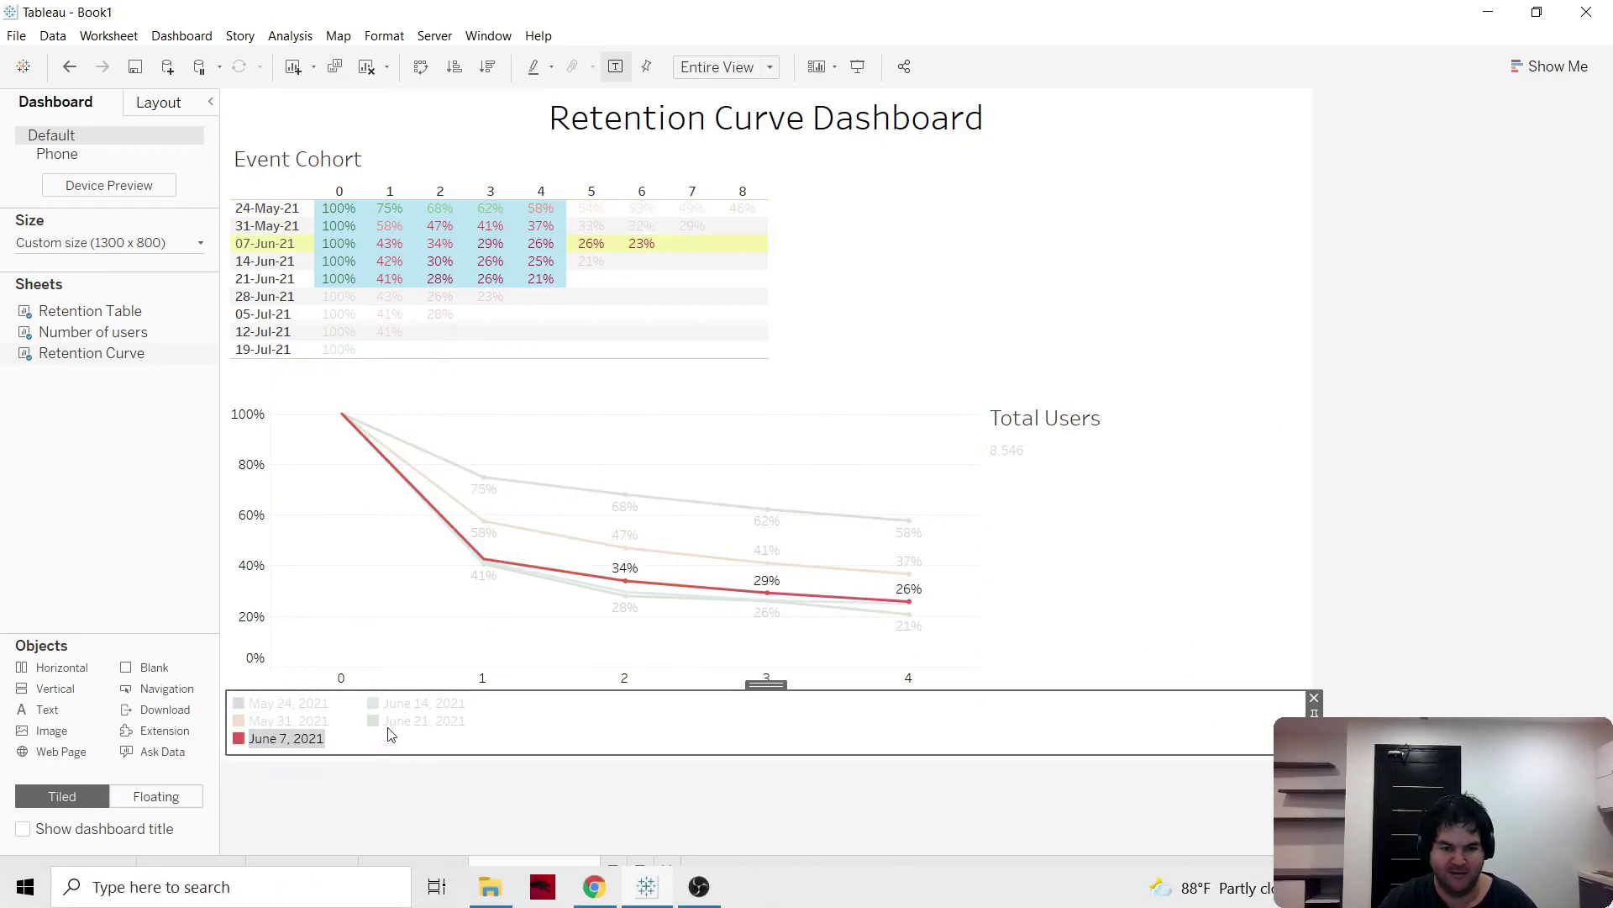
left_click(423, 721)
left_click(421, 702)
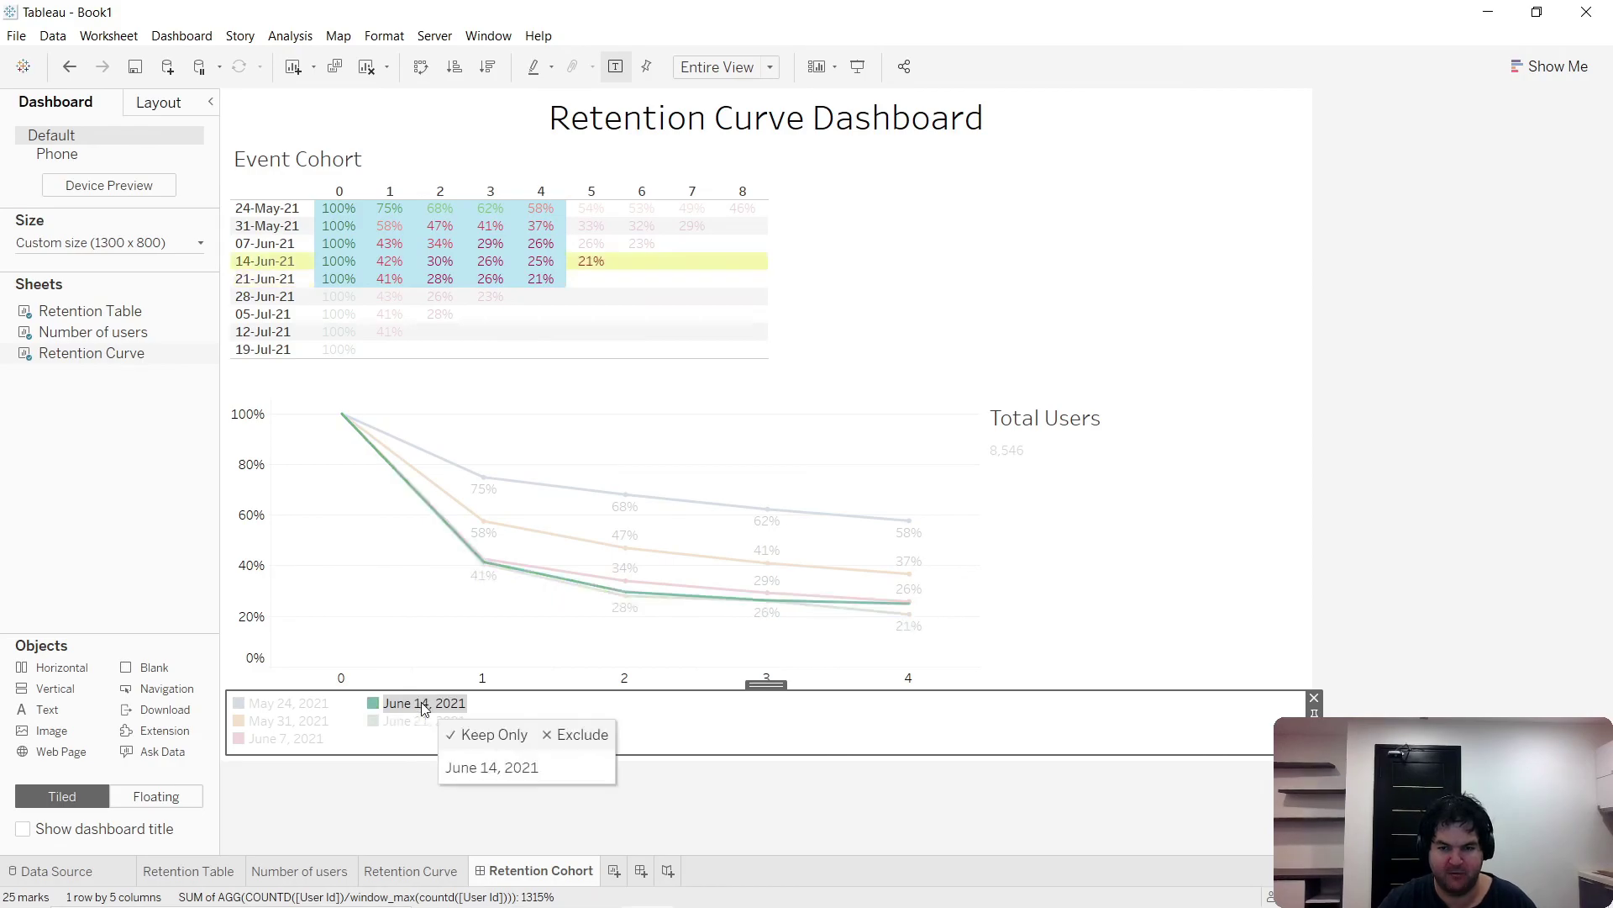
left_click(420, 706)
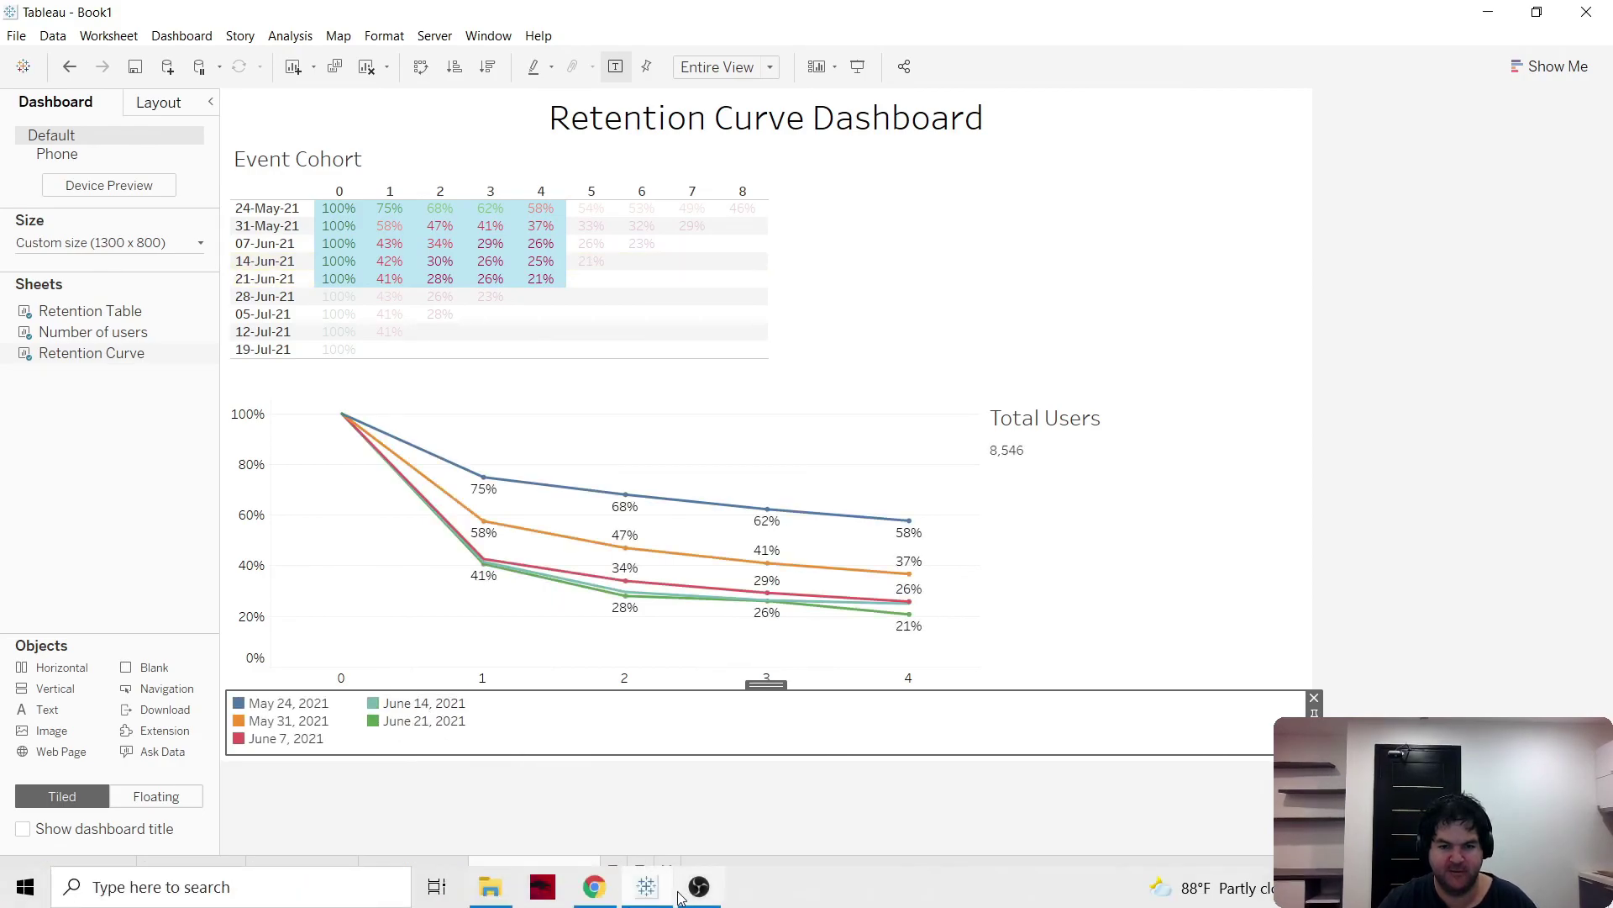
- Switch to Chrome to view the smiling, flattening and declining retention curve image, then return to the Tableau dashboard's retention curve
left_click(578, 891)
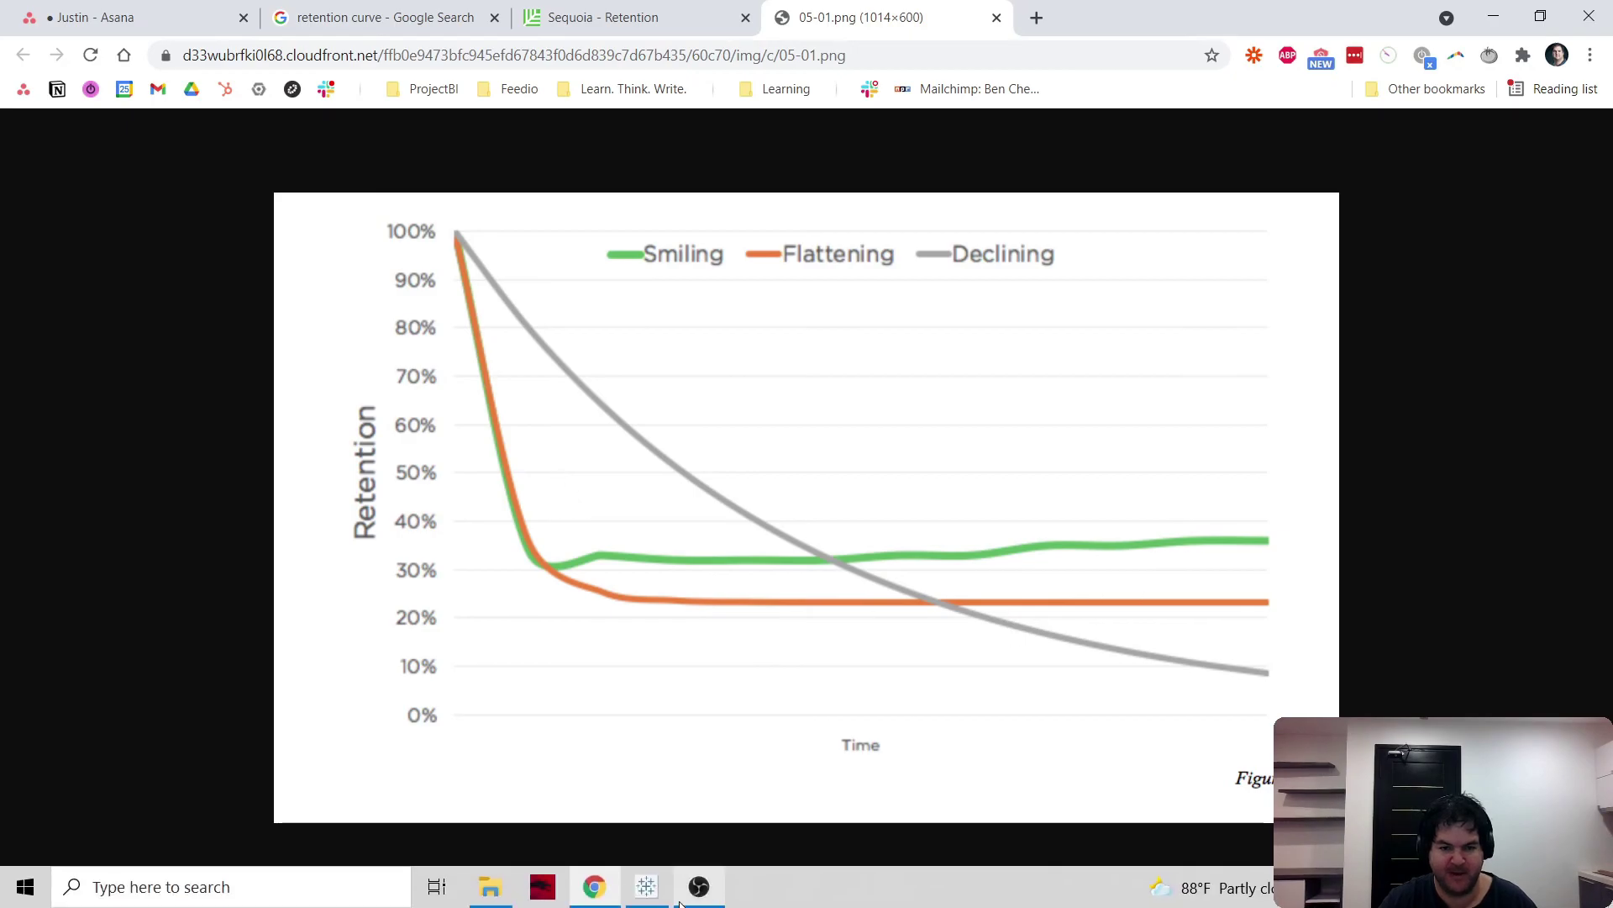
left_click(646, 886)
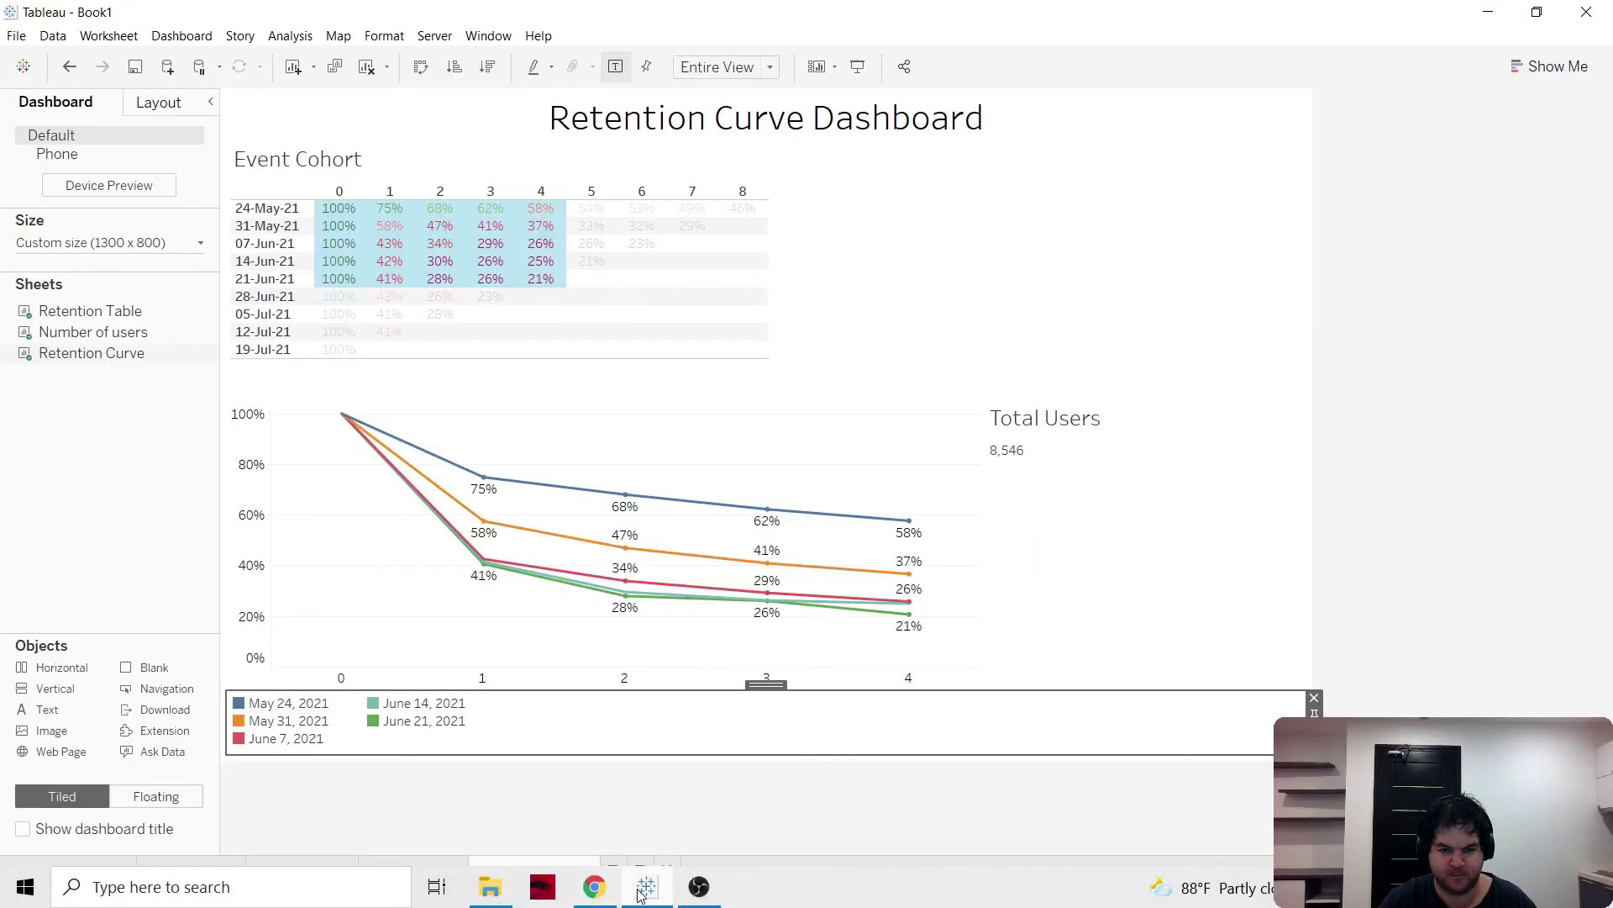
left_click(330, 550)
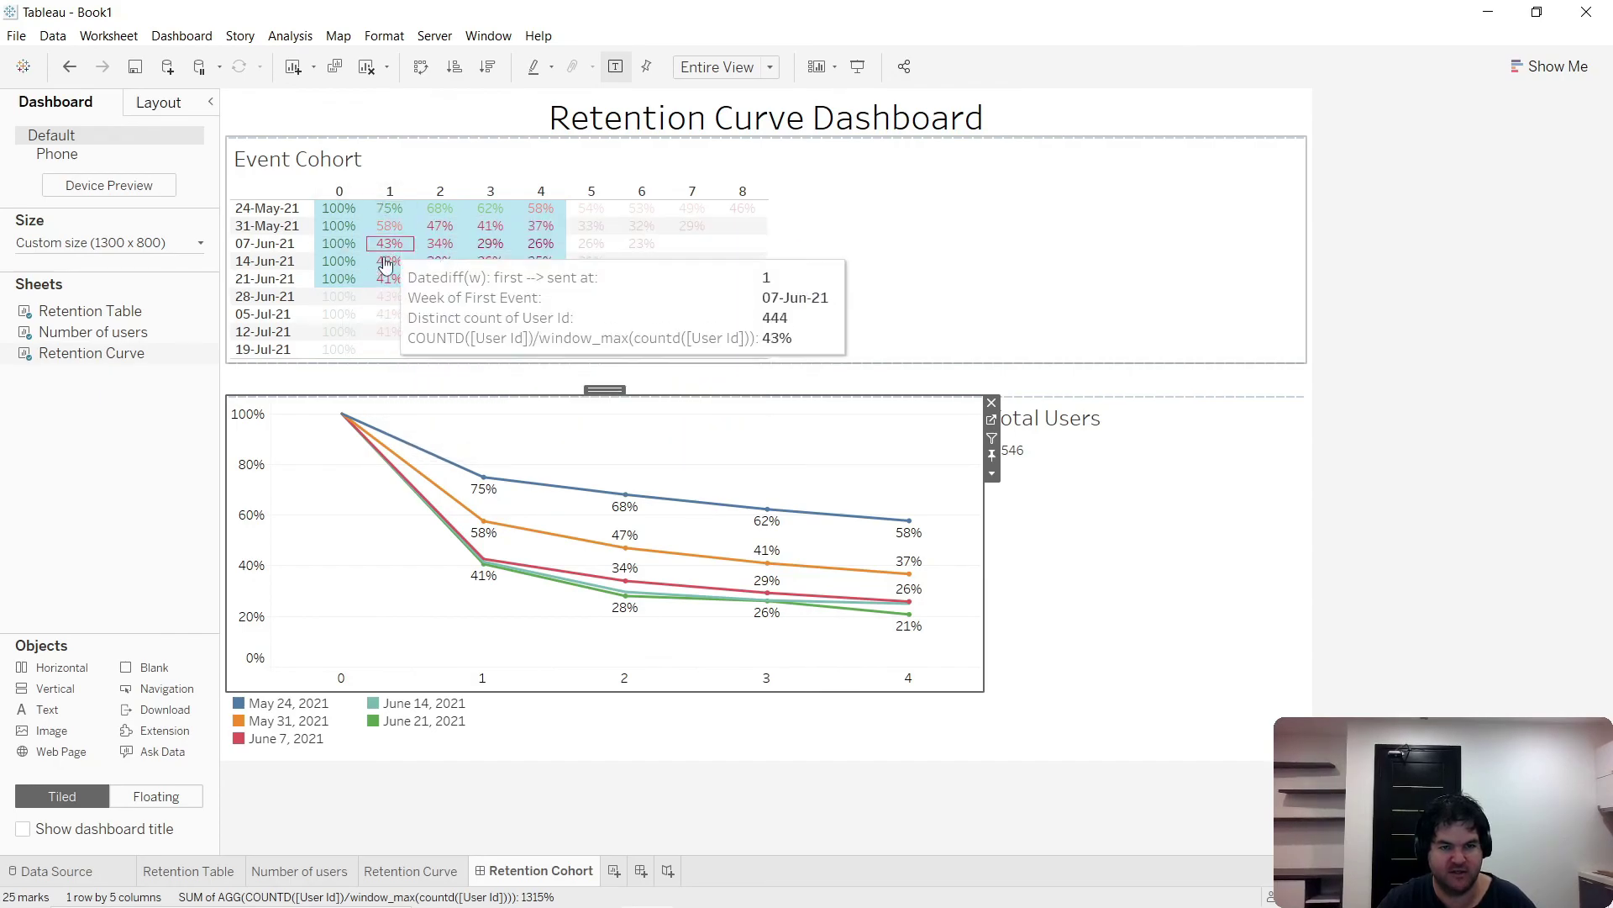
- Filter the dashboard to weeks 0 and 1 of the 24-May-21 to 12-Jul-21 cohorts and briefly highlight the May 24, 2021 curve
left_click_drag(412, 338, 324, 209)
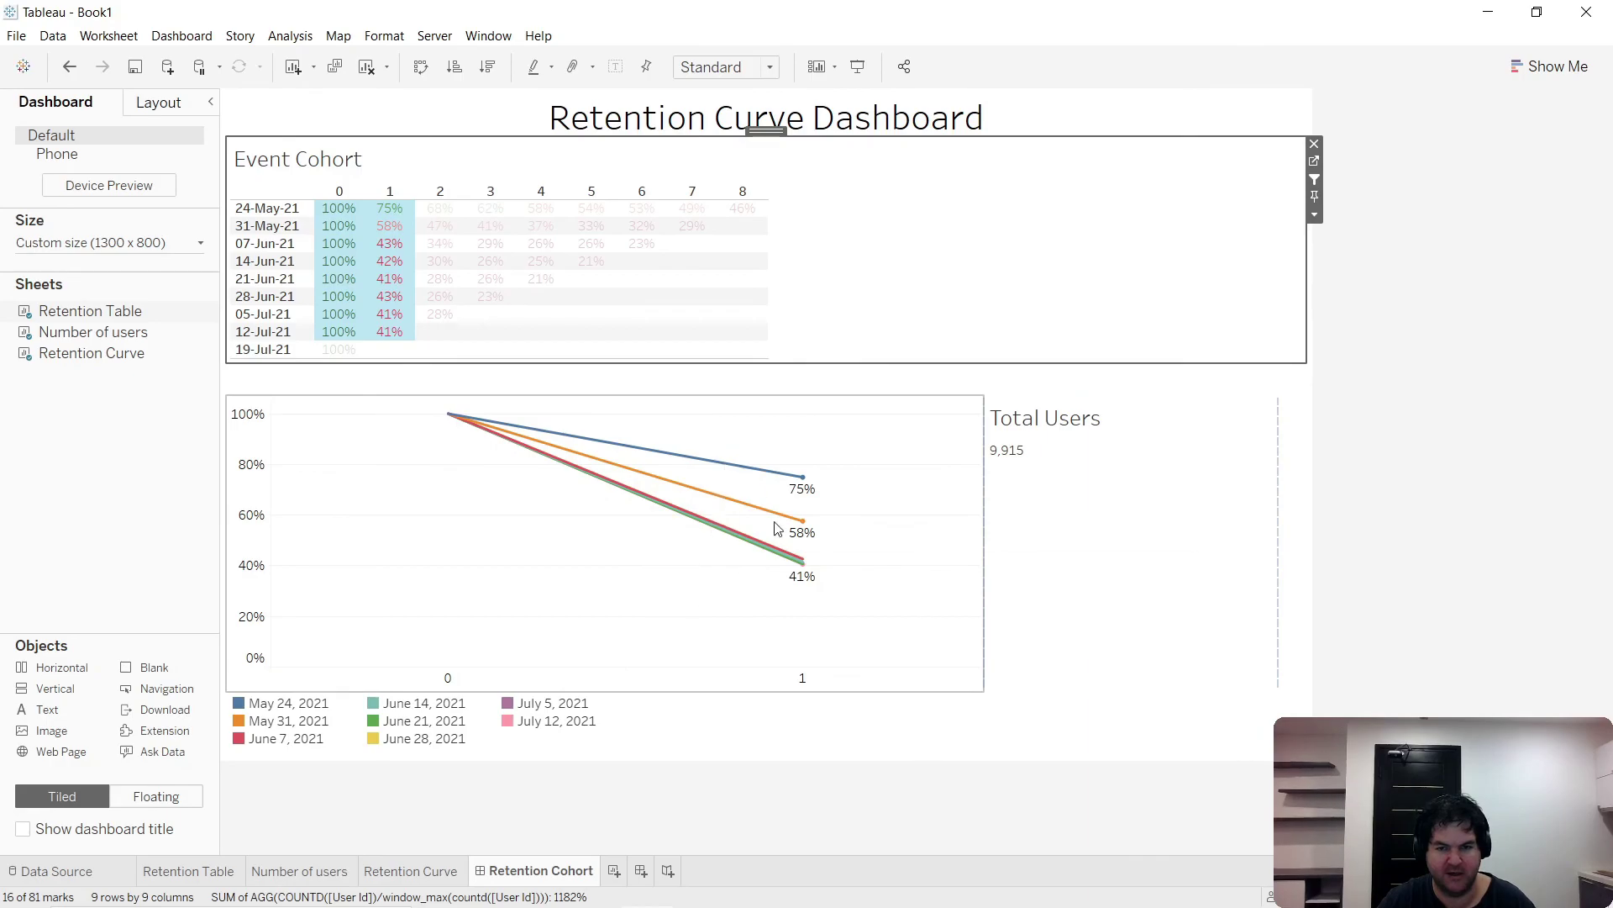
mouse_move(805, 484)
left_click(290, 703)
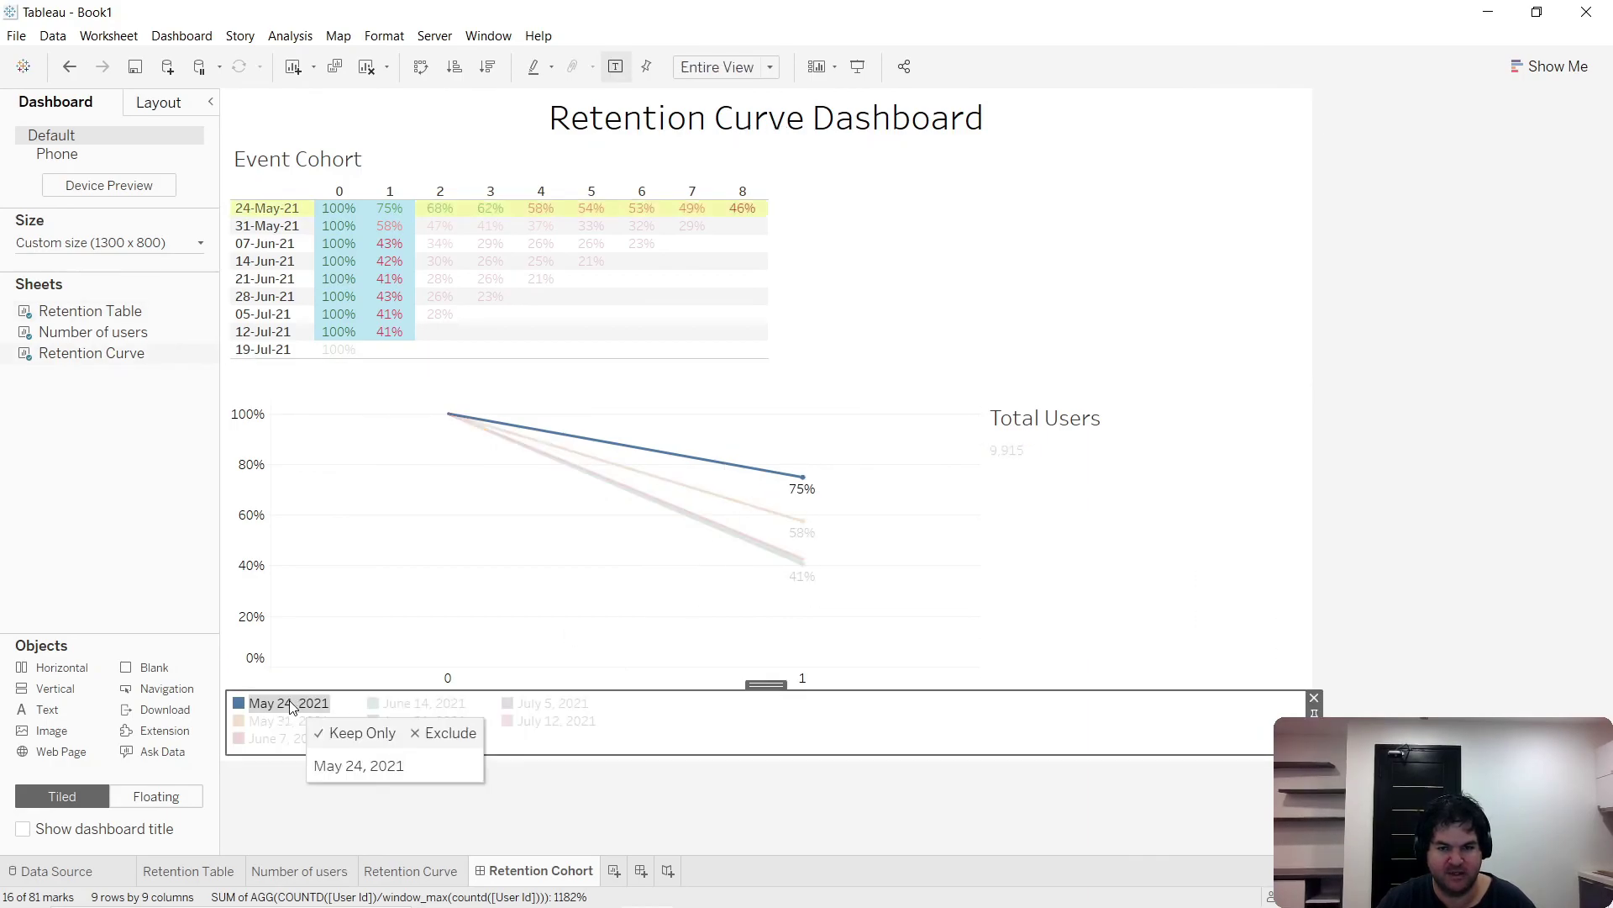
left_click(289, 703)
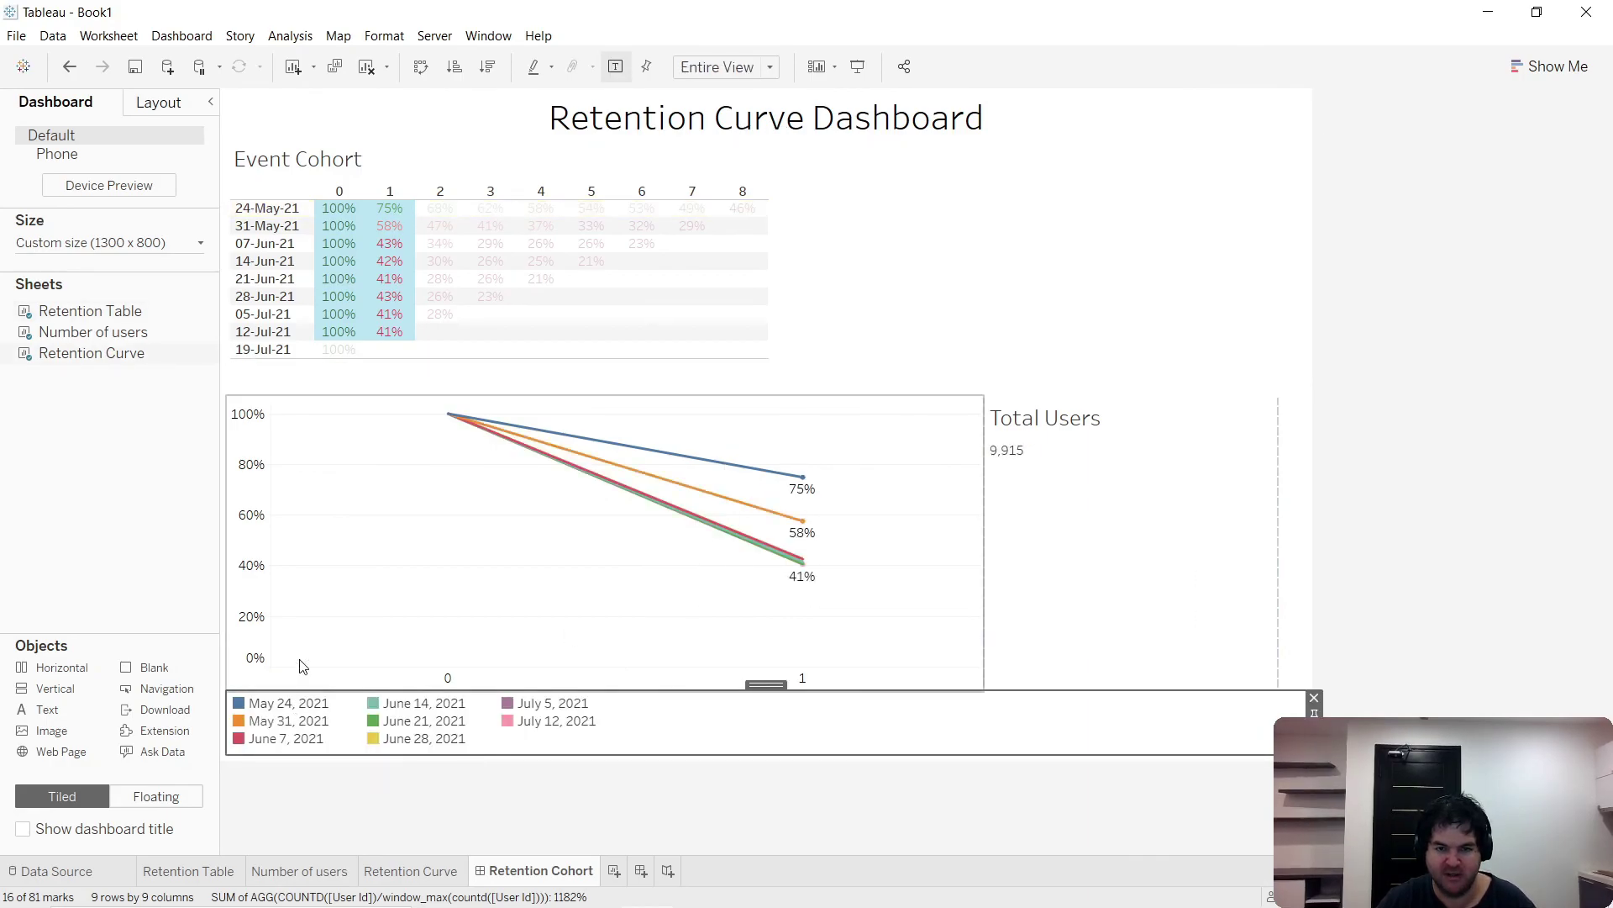
- Filter the dashboard to weeks 0 to 5 of the 24-May-21 to 14-Jun-21 cohorts and briefly highlight the May 24, 2021 curve
mouse_move(332, 210)
left_click_drag(332, 210, 602, 267)
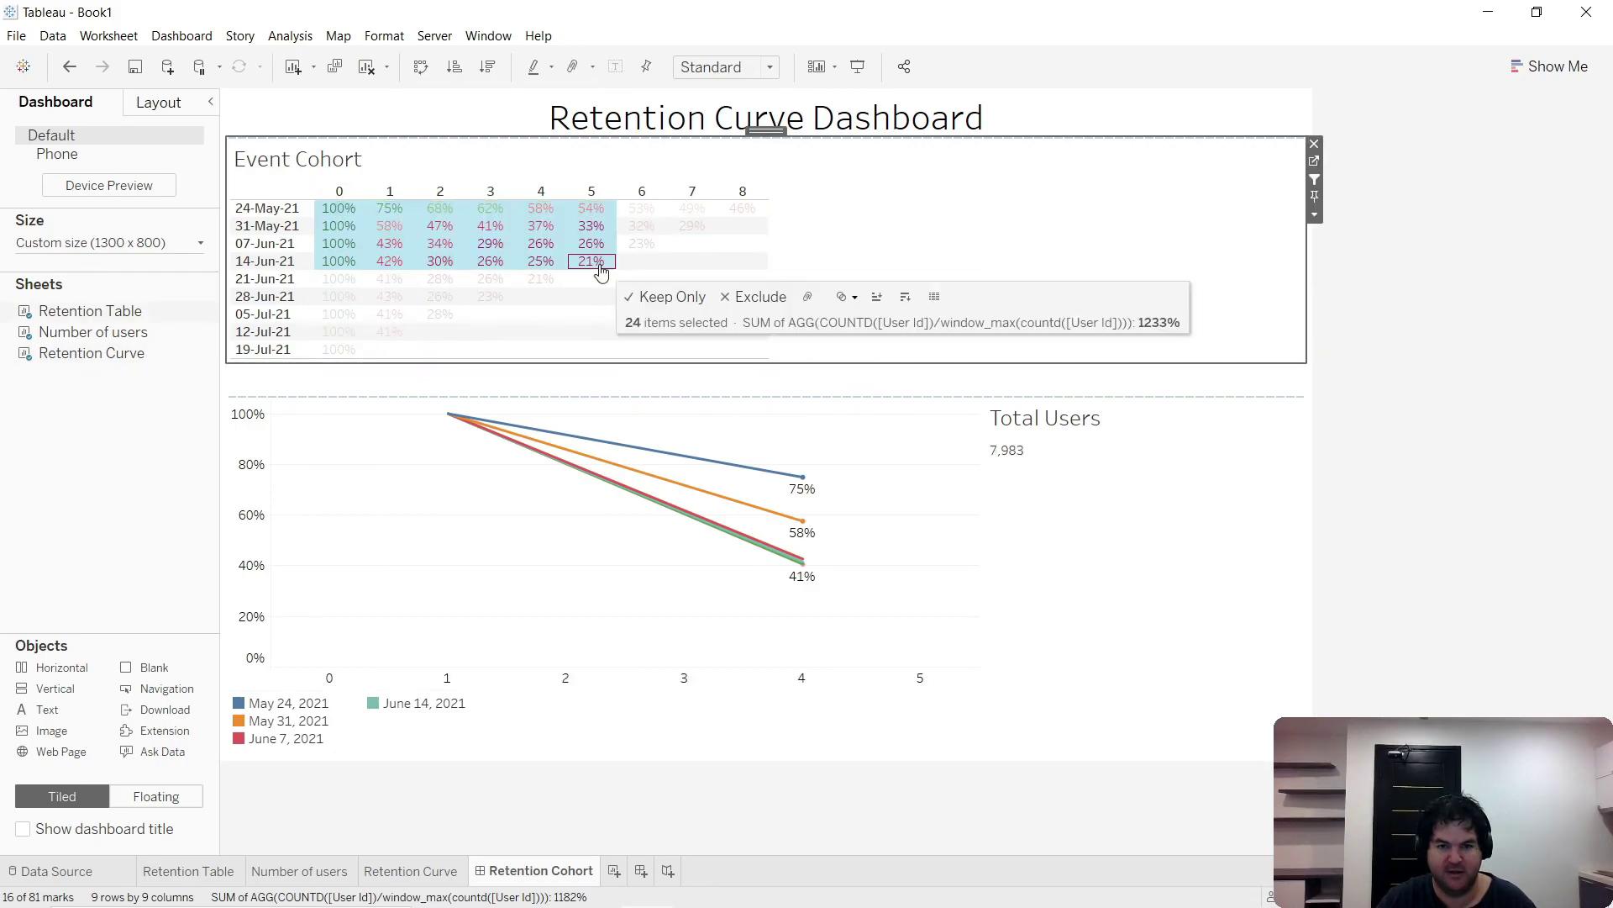
left_click(284, 703)
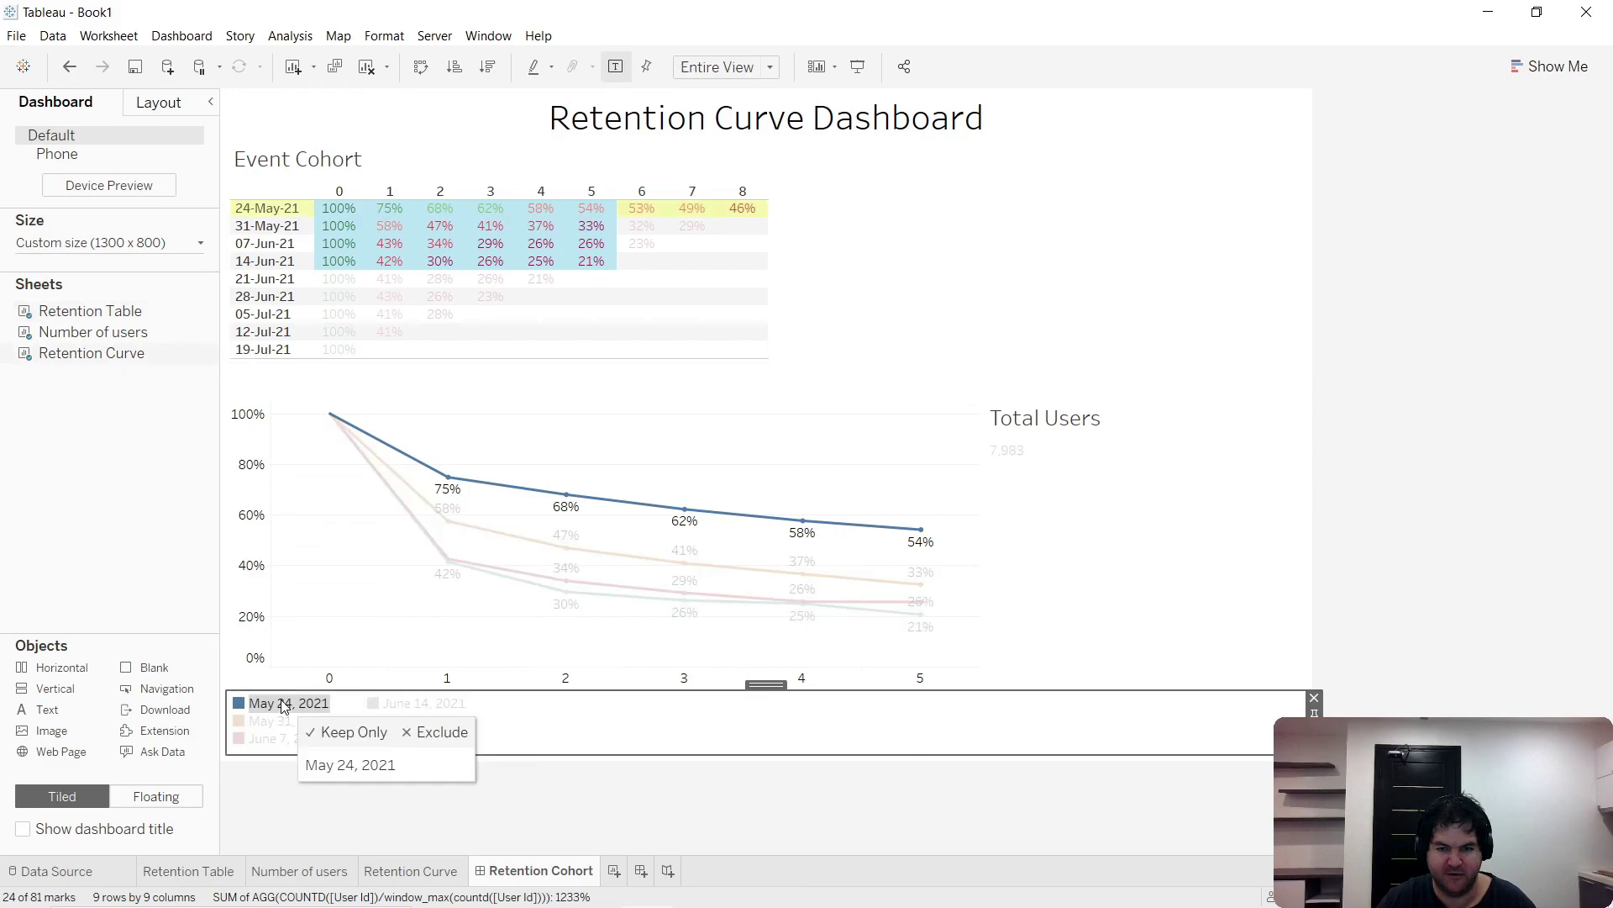
left_click(478, 533)
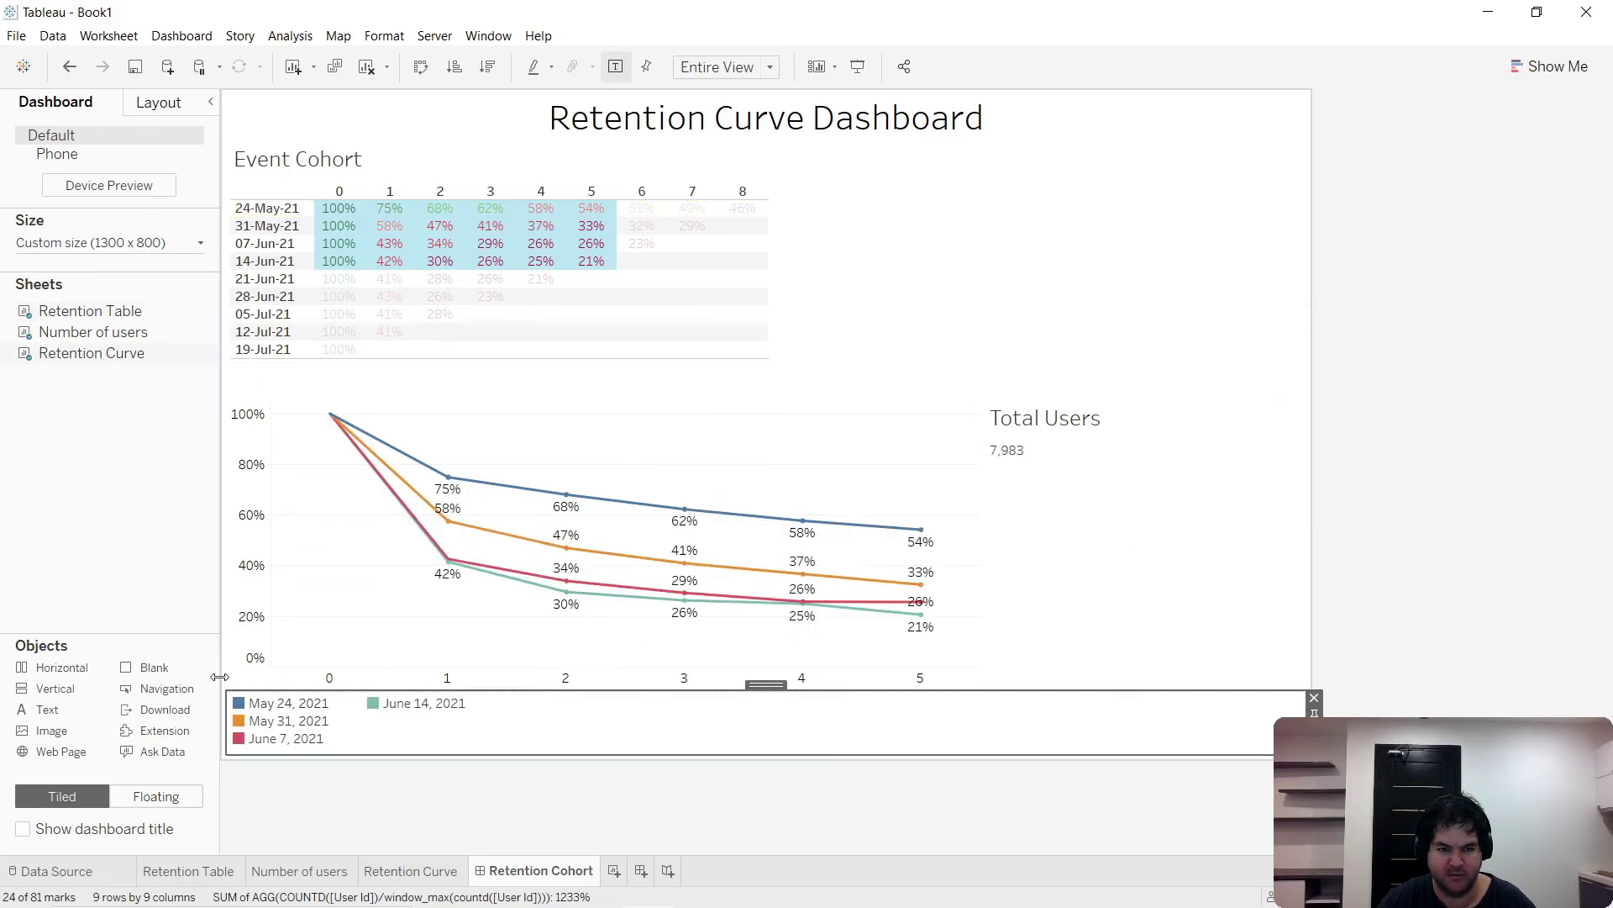
- Compare the June 7, May 31 and June 14 cohort curves by toggling the highlight of each legend entry on and off
left_click(300, 739)
left_click(300, 739)
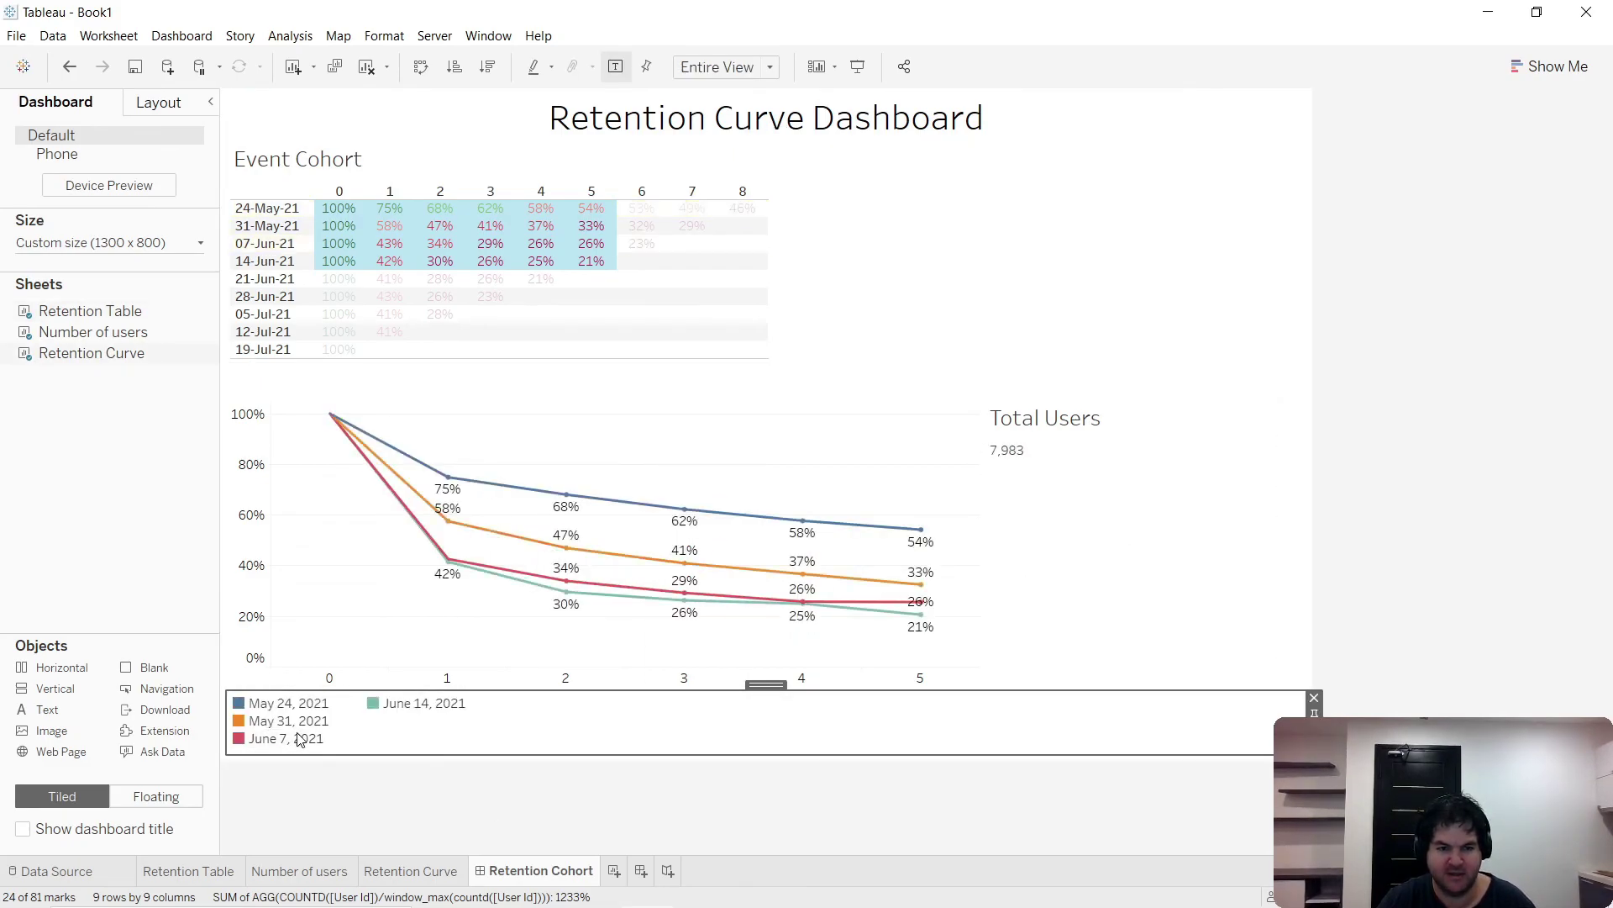
left_click(301, 724)
left_click(301, 724)
left_click(292, 745)
left_click(294, 747)
left_click(426, 706)
left_click(429, 706)
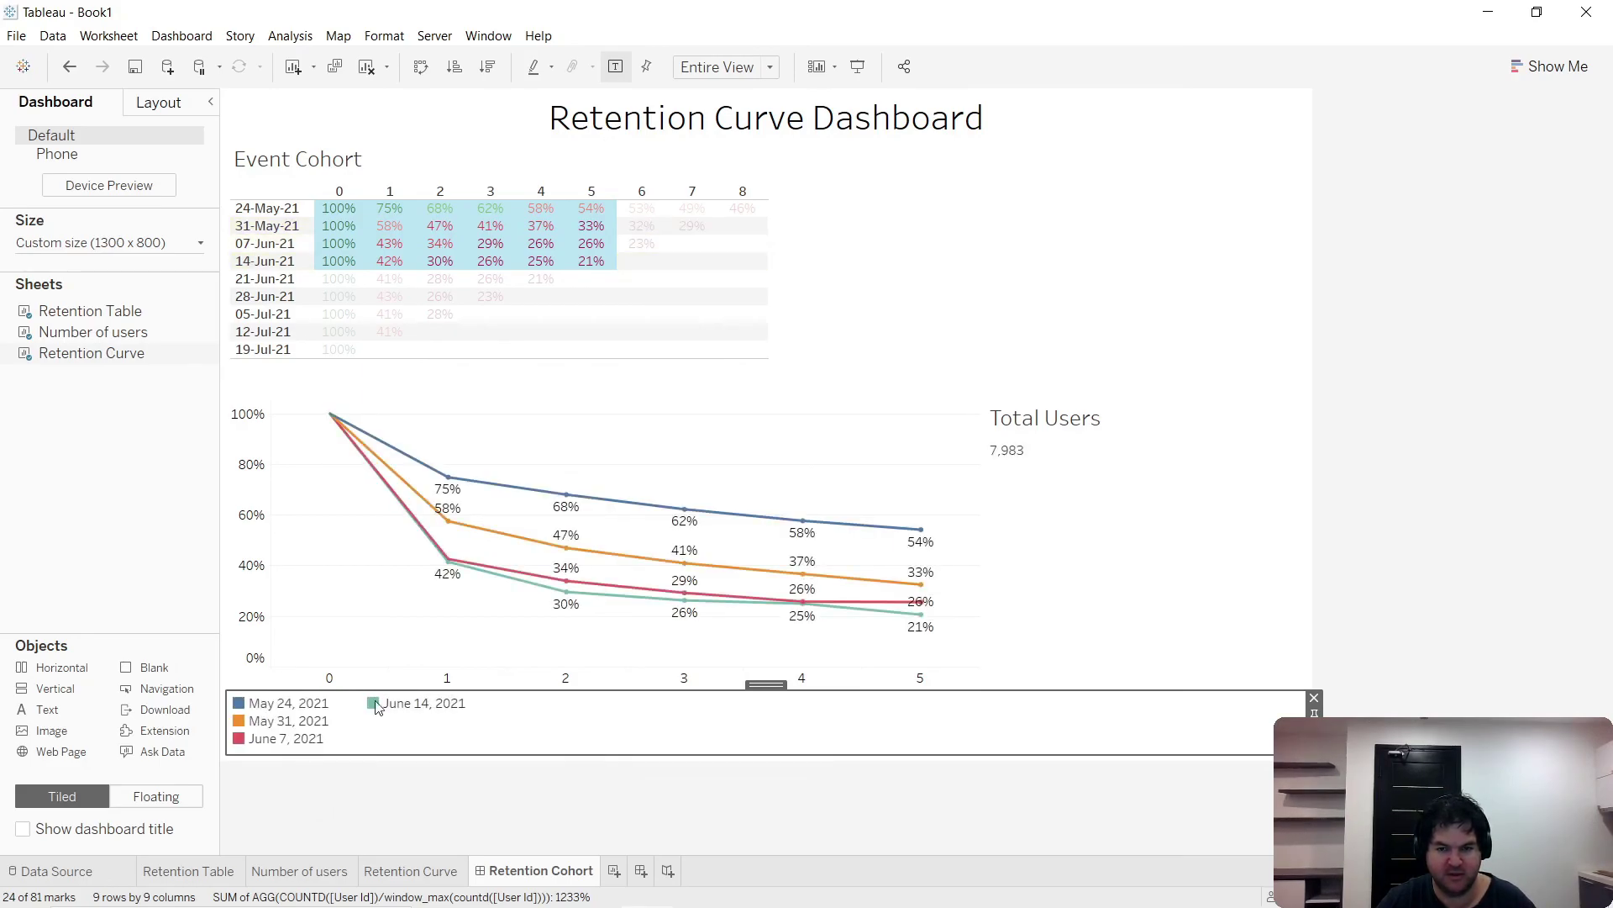
left_click(286, 723)
left_click(292, 723)
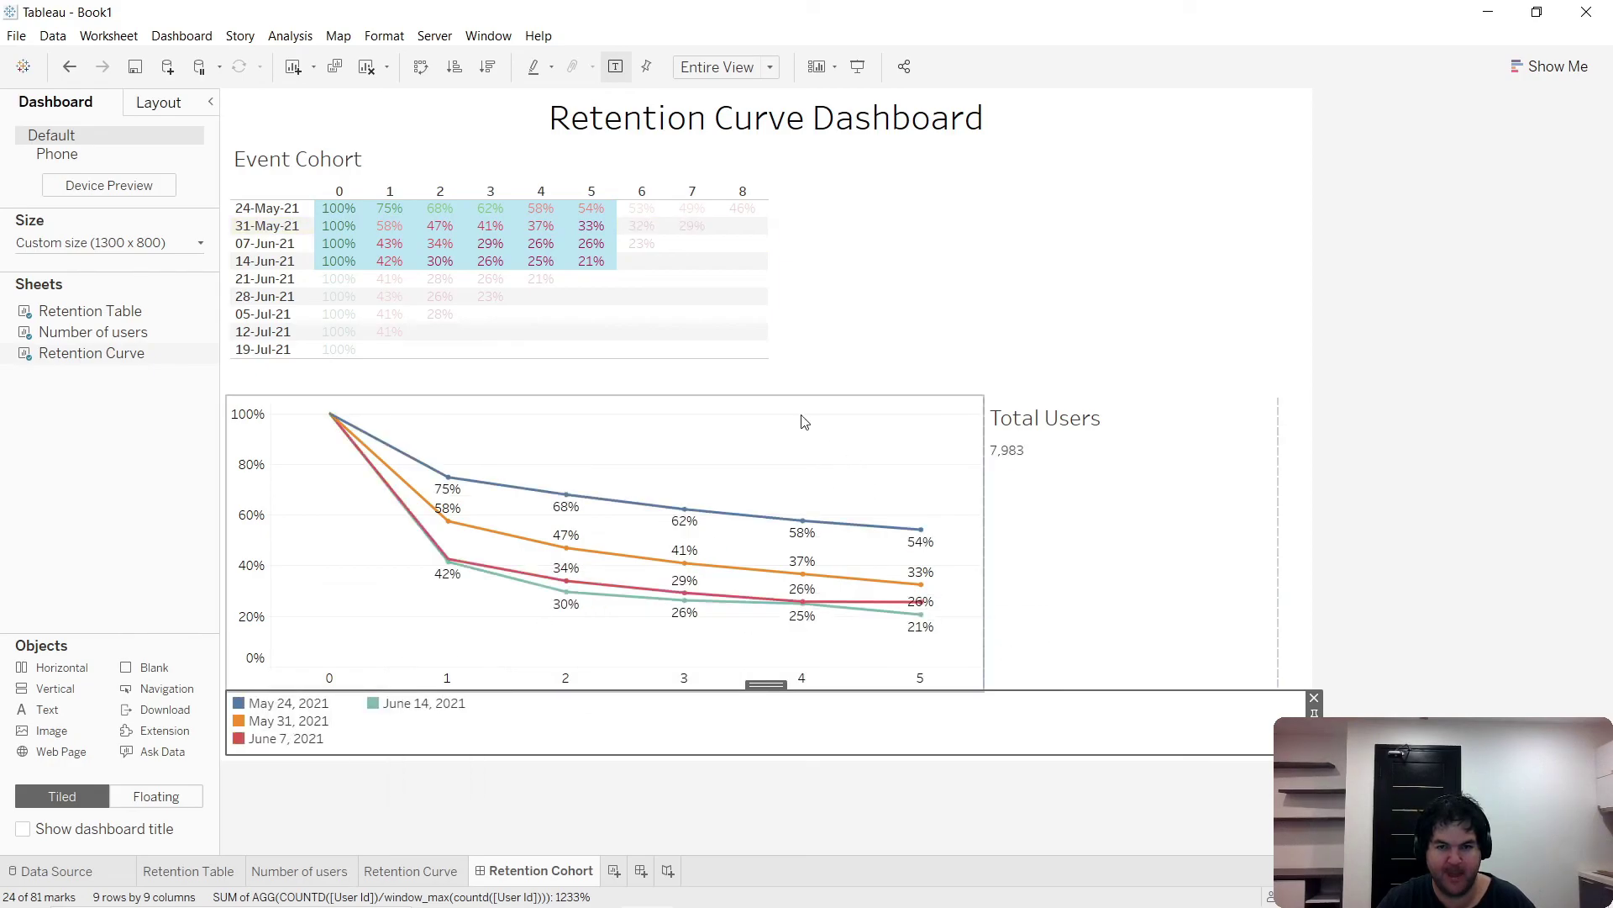
- Clear the cell selection in the Event Cohort table and deselect the dashboard item
left_click(822, 288)
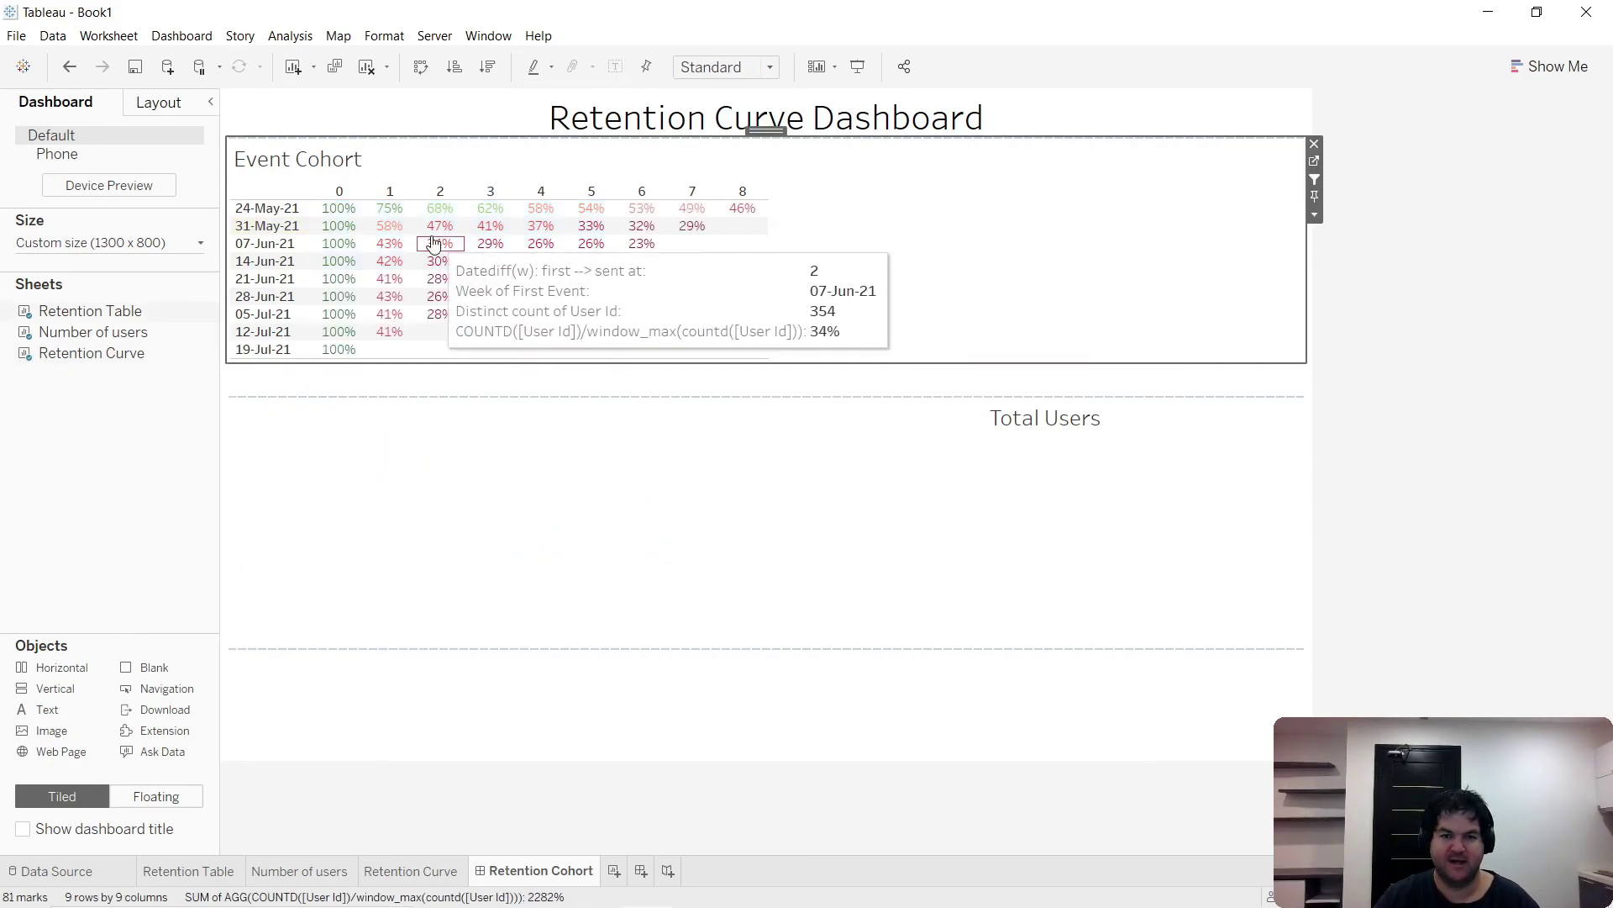
left_click(1351, 342)
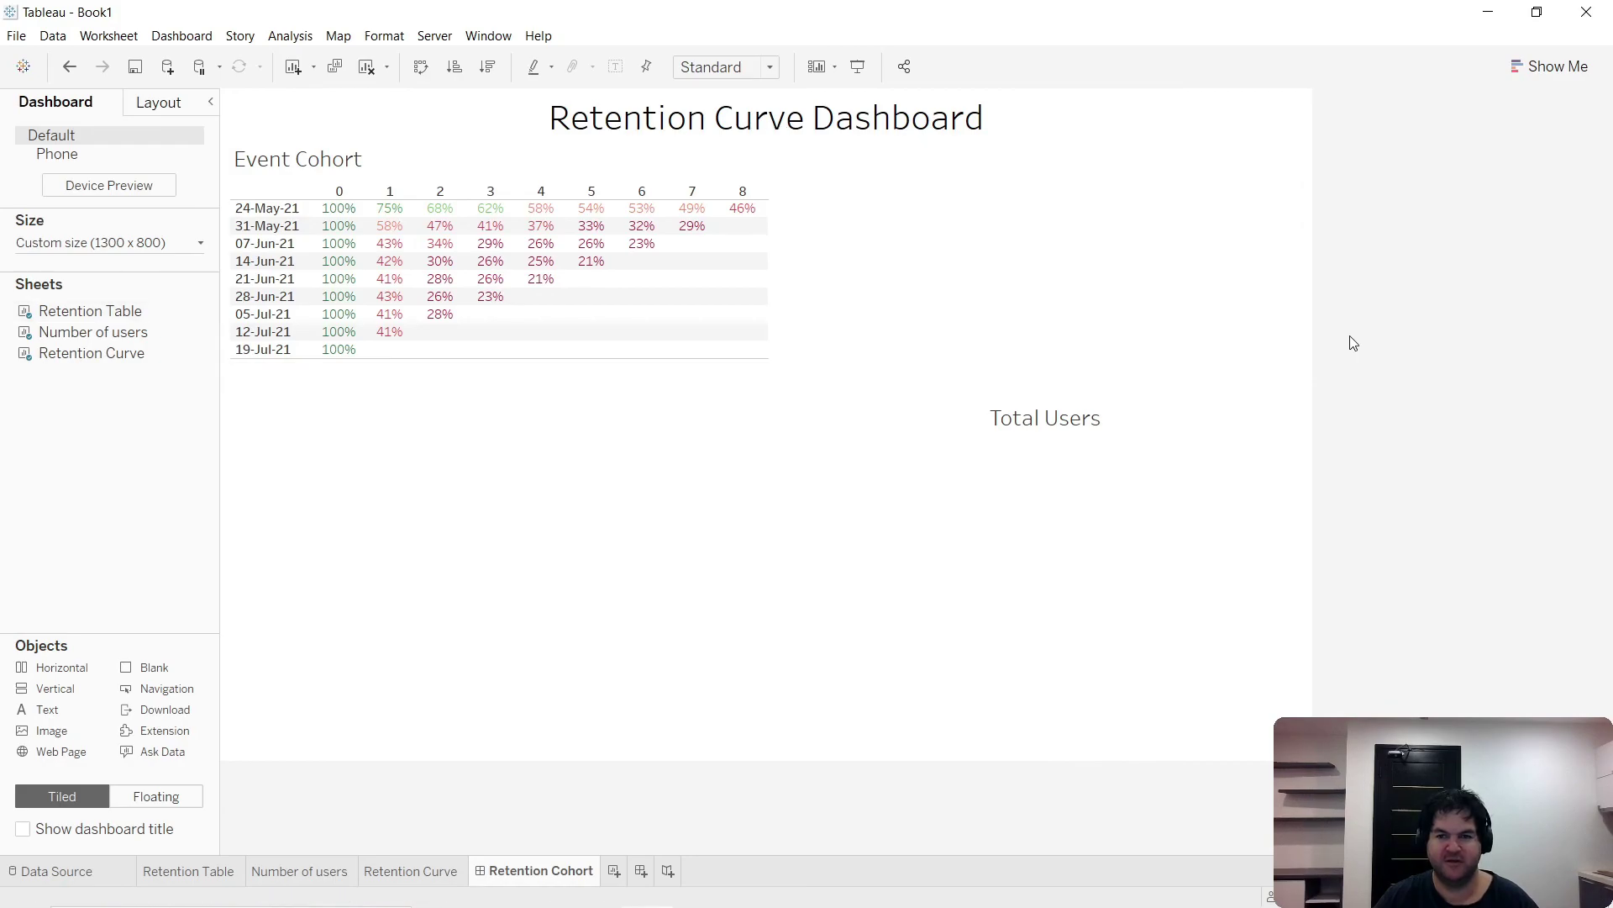